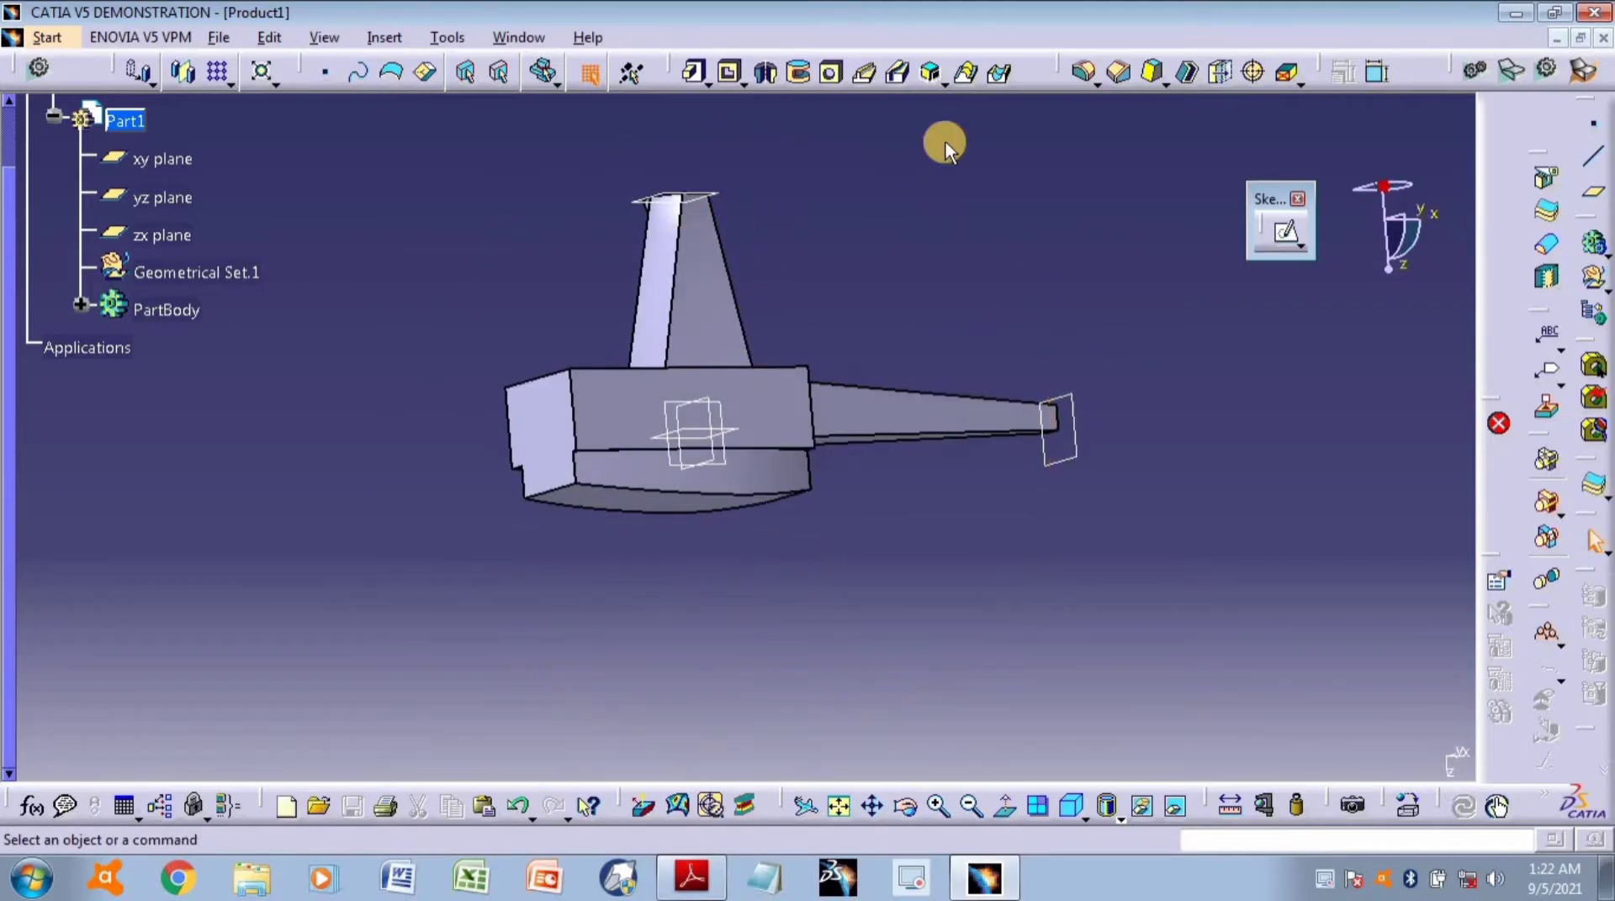
Review the section coupling modes offered for a multi-sections solid, and cancel the definition.
left_click(968, 78)
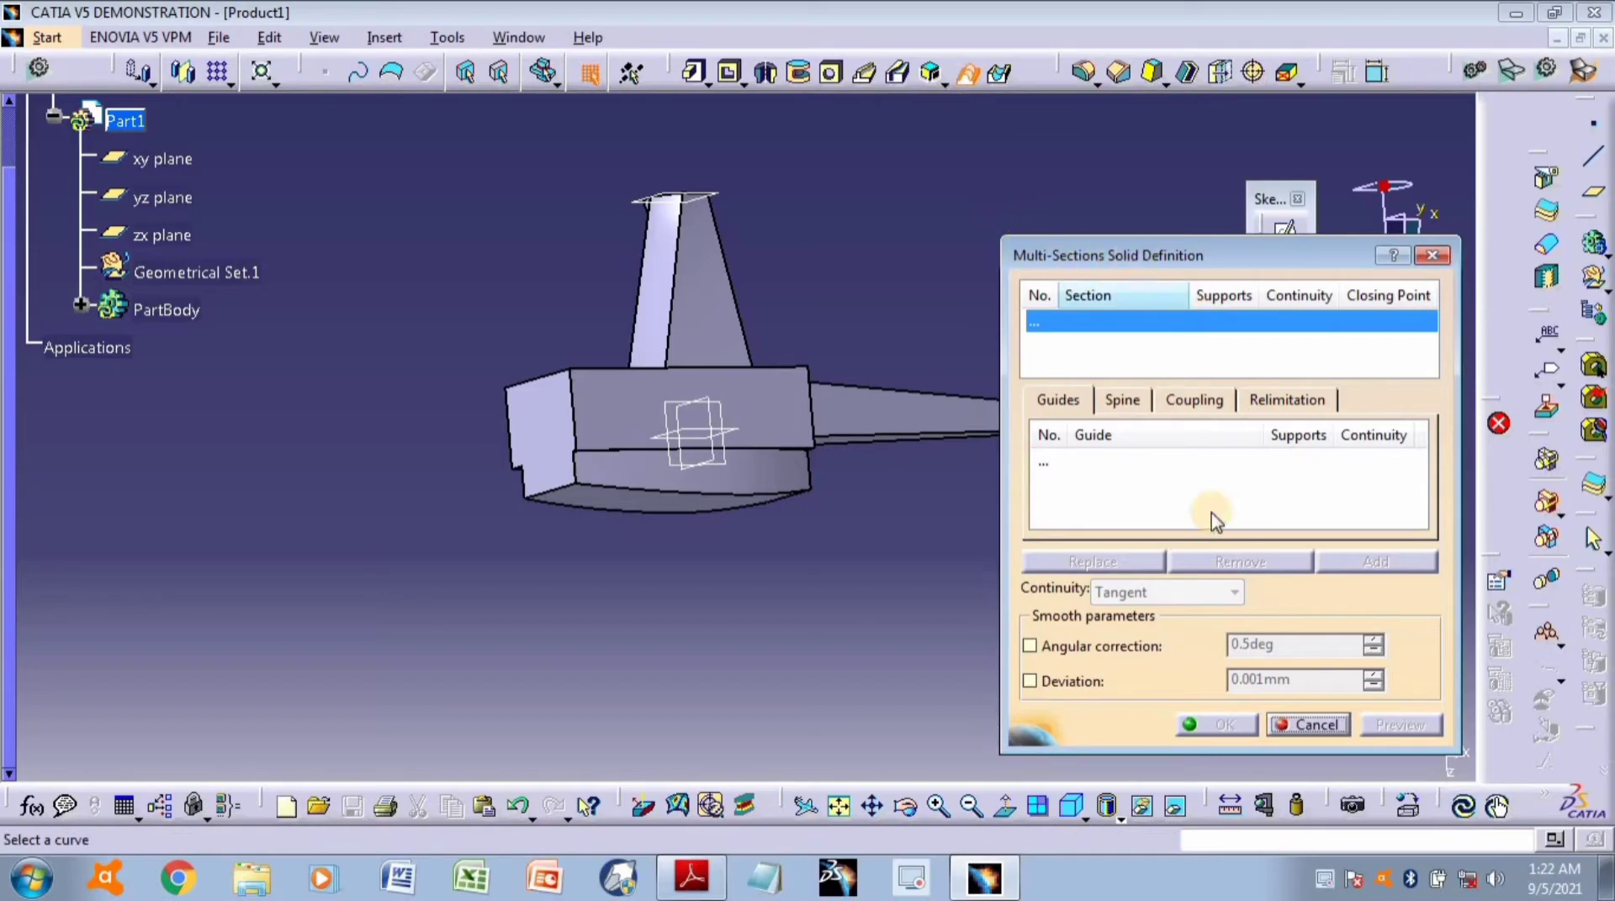
left_click(1206, 402)
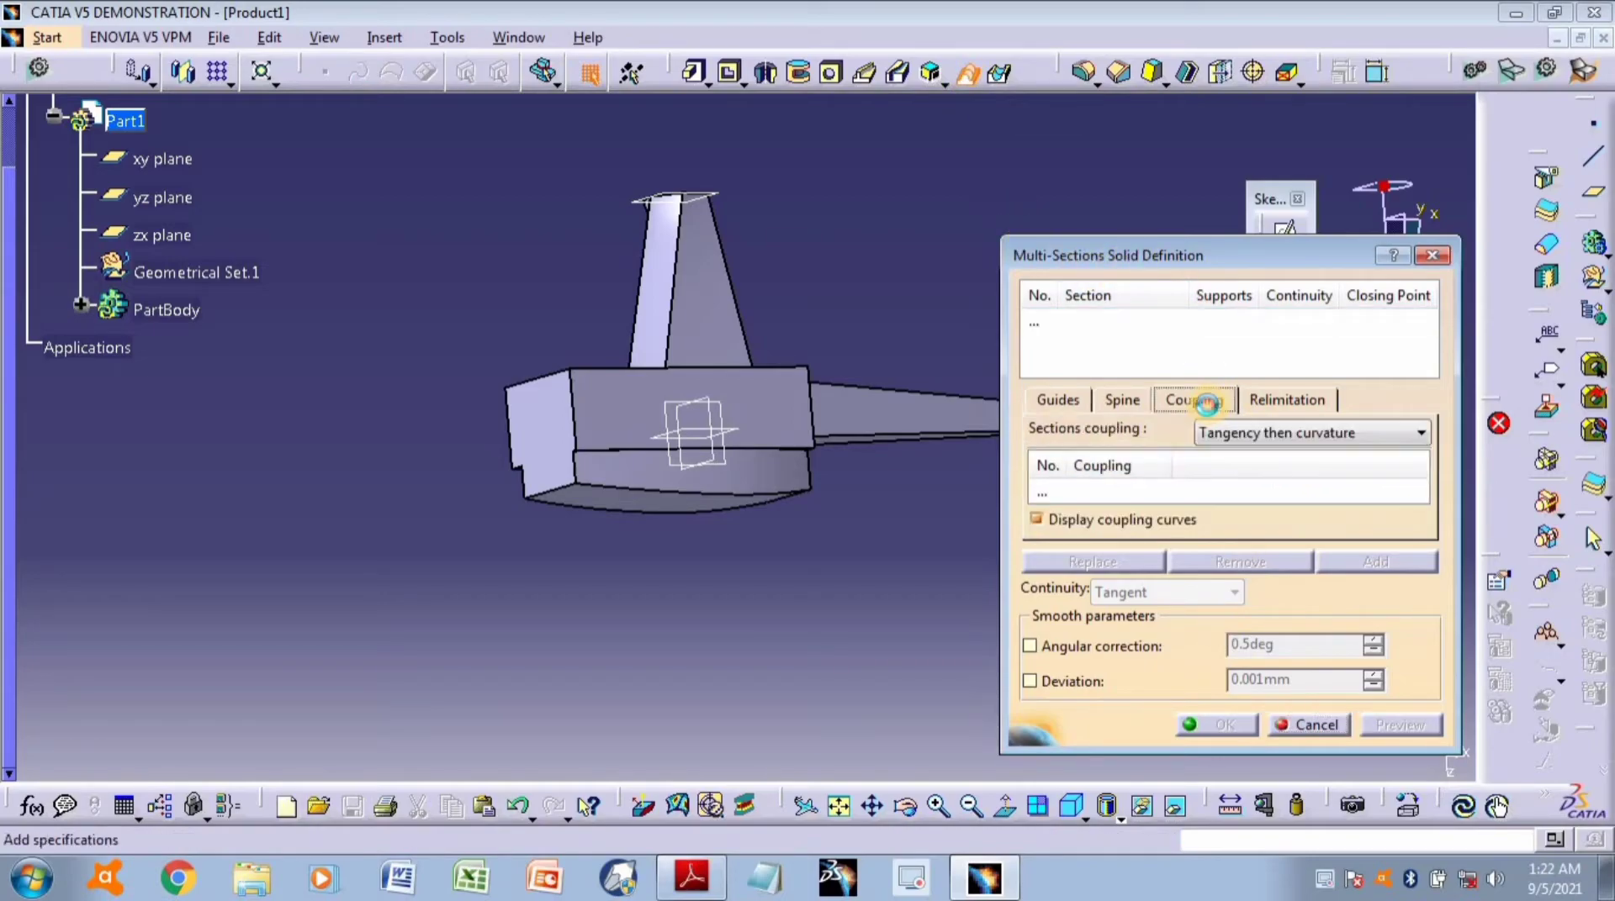
left_click(1304, 432)
left_click(1219, 447)
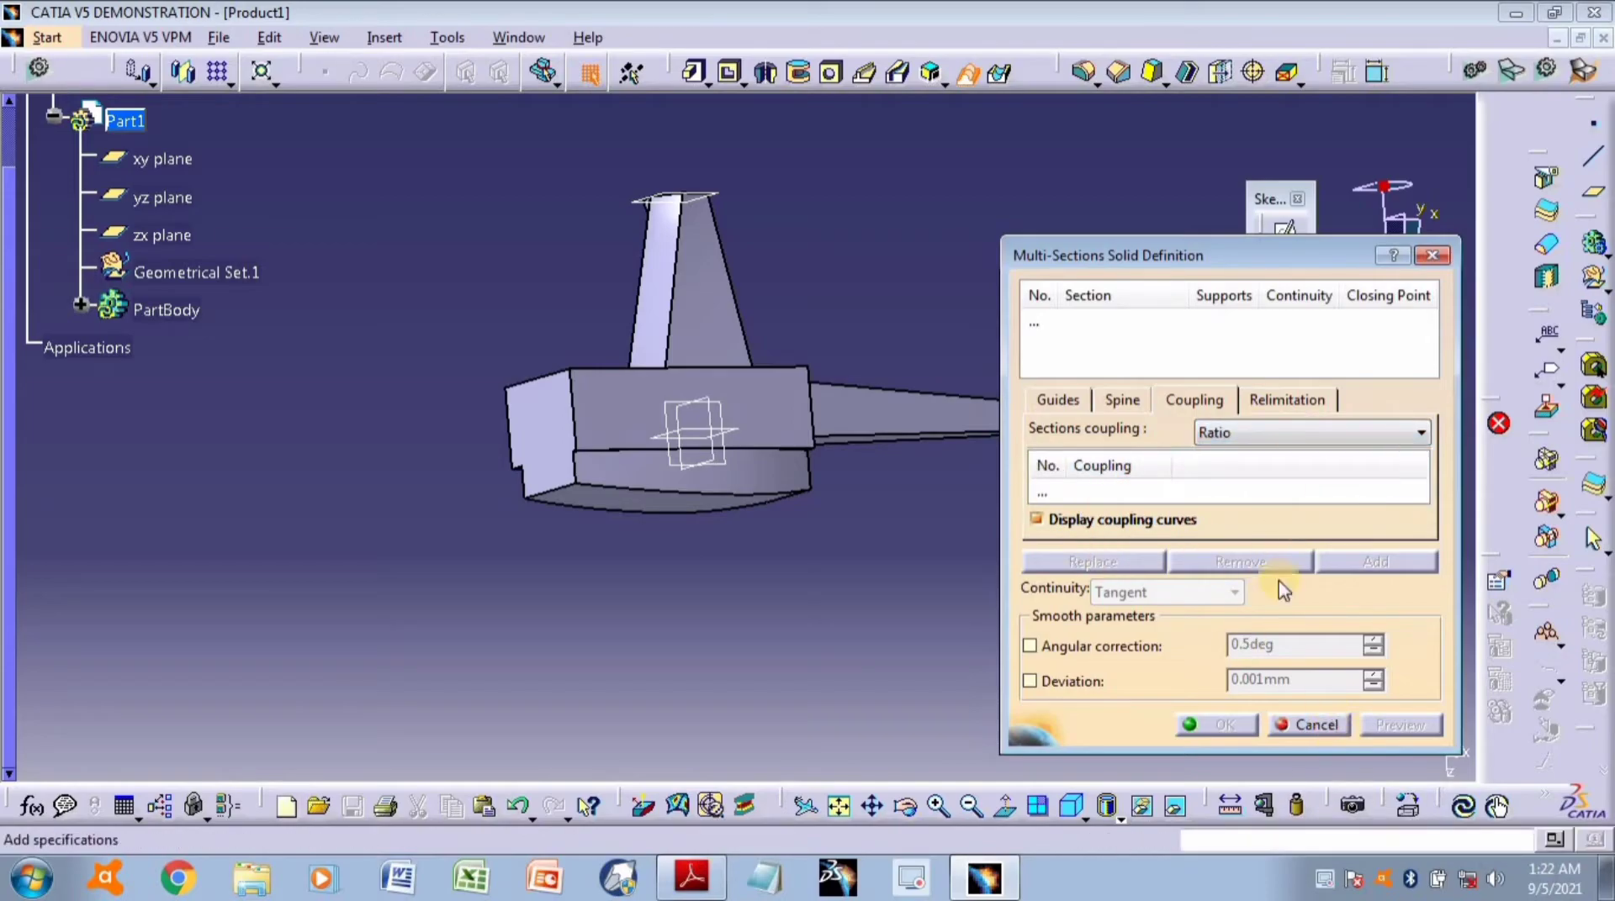
left_click(1288, 435)
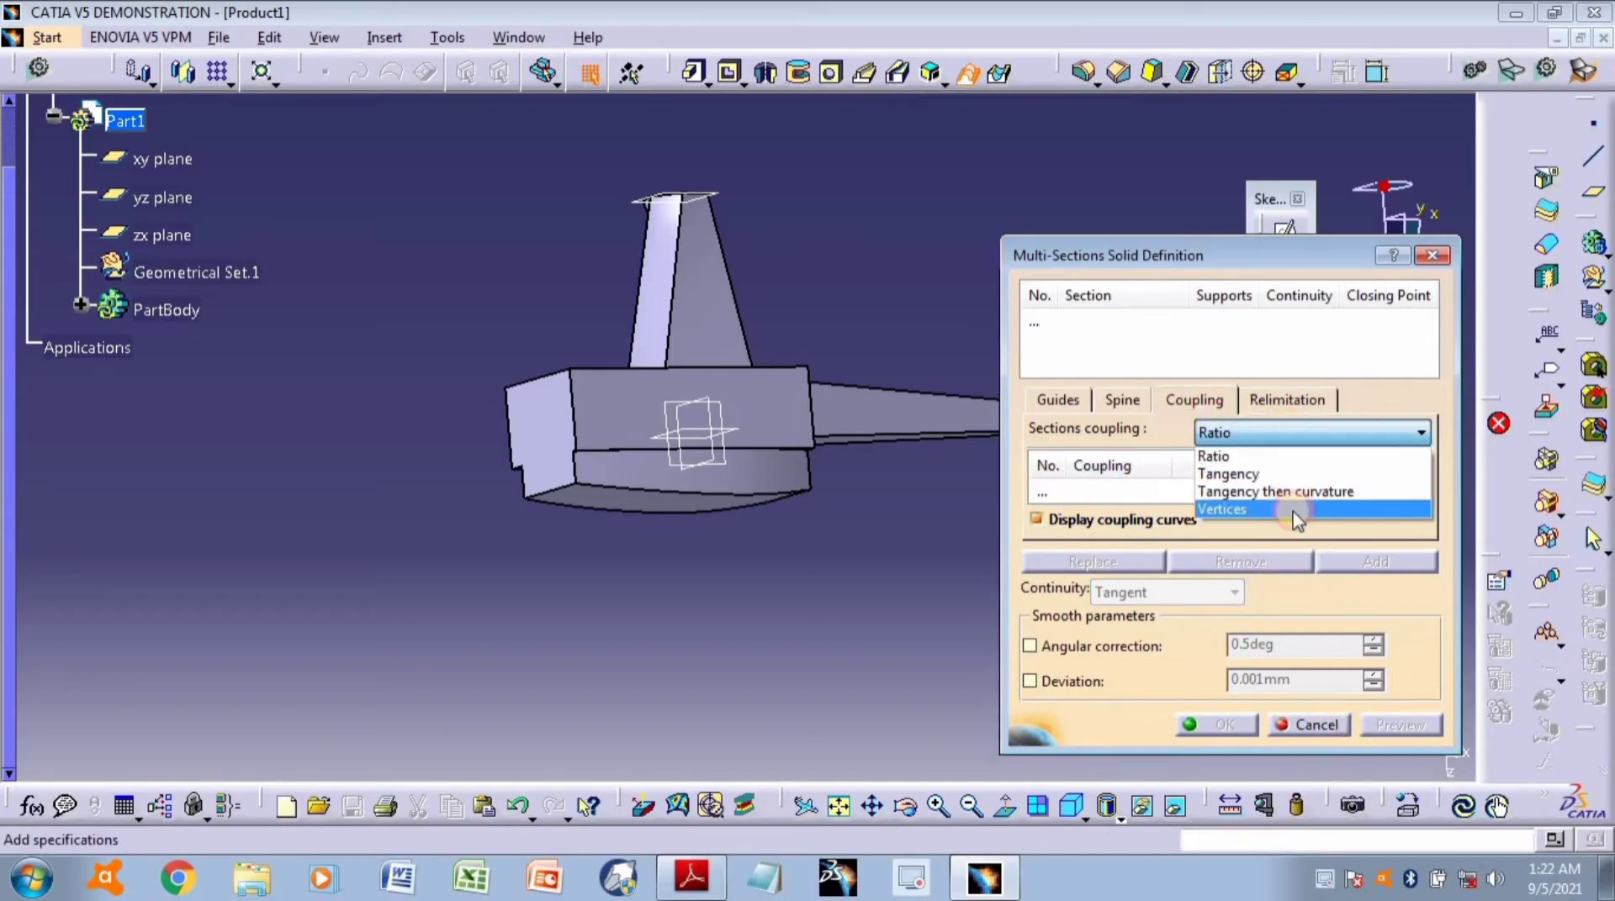
left_click(1310, 721)
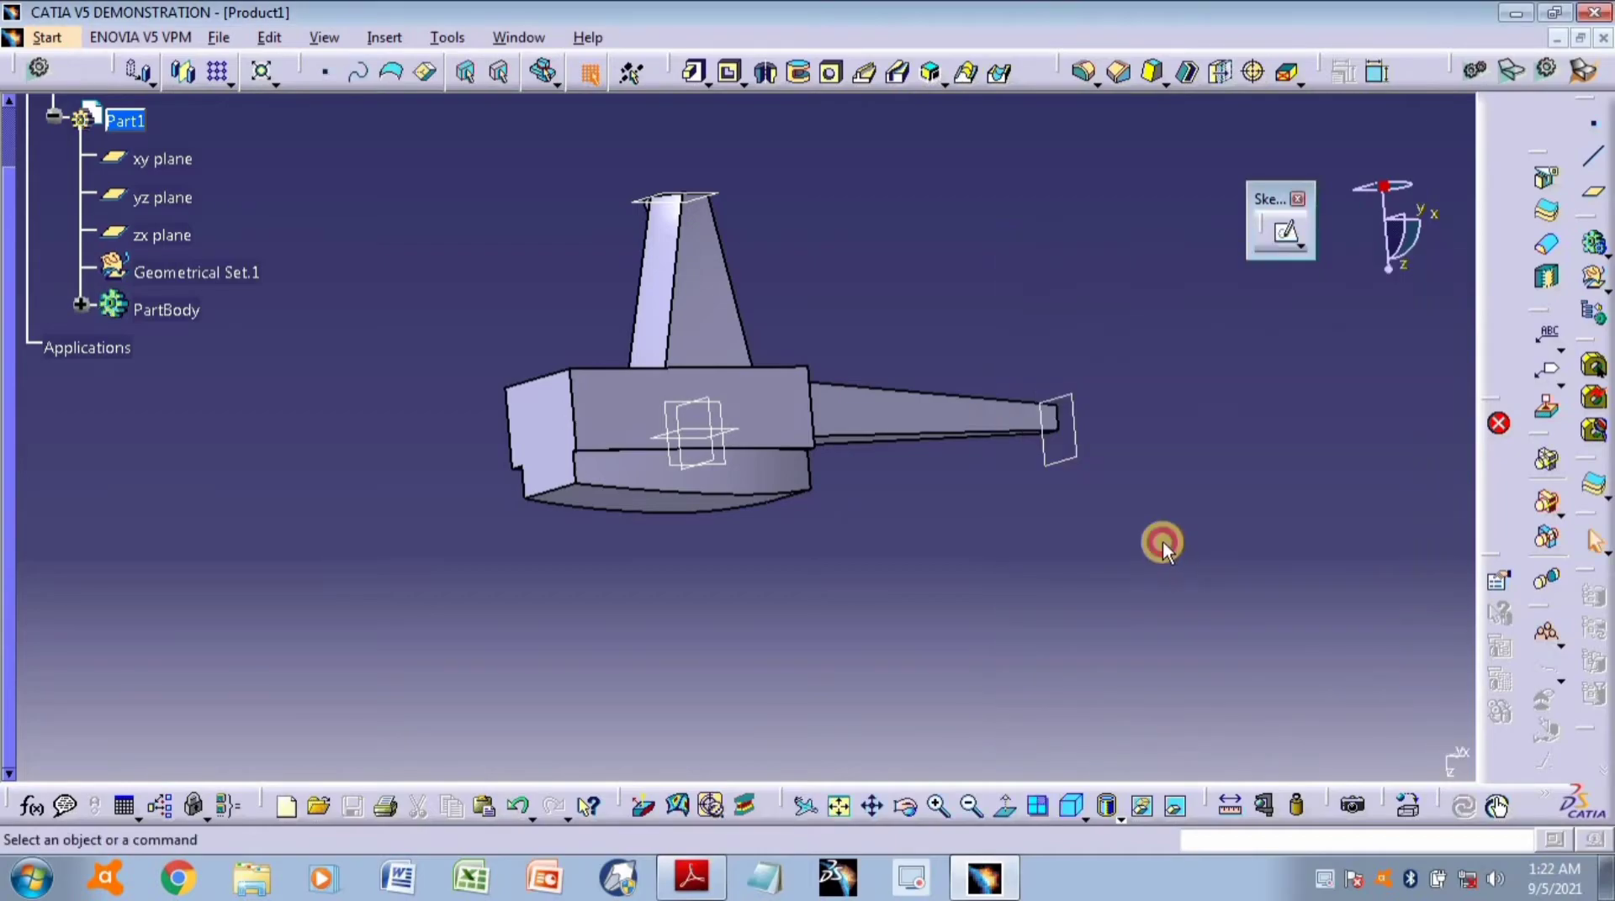
Create a new part in Part Design and open a sketch on its xy plane.
middle_click_drag(1070, 479, 1030, 487)
left_click(46, 37)
left_click(207, 124)
left_click(796, 430)
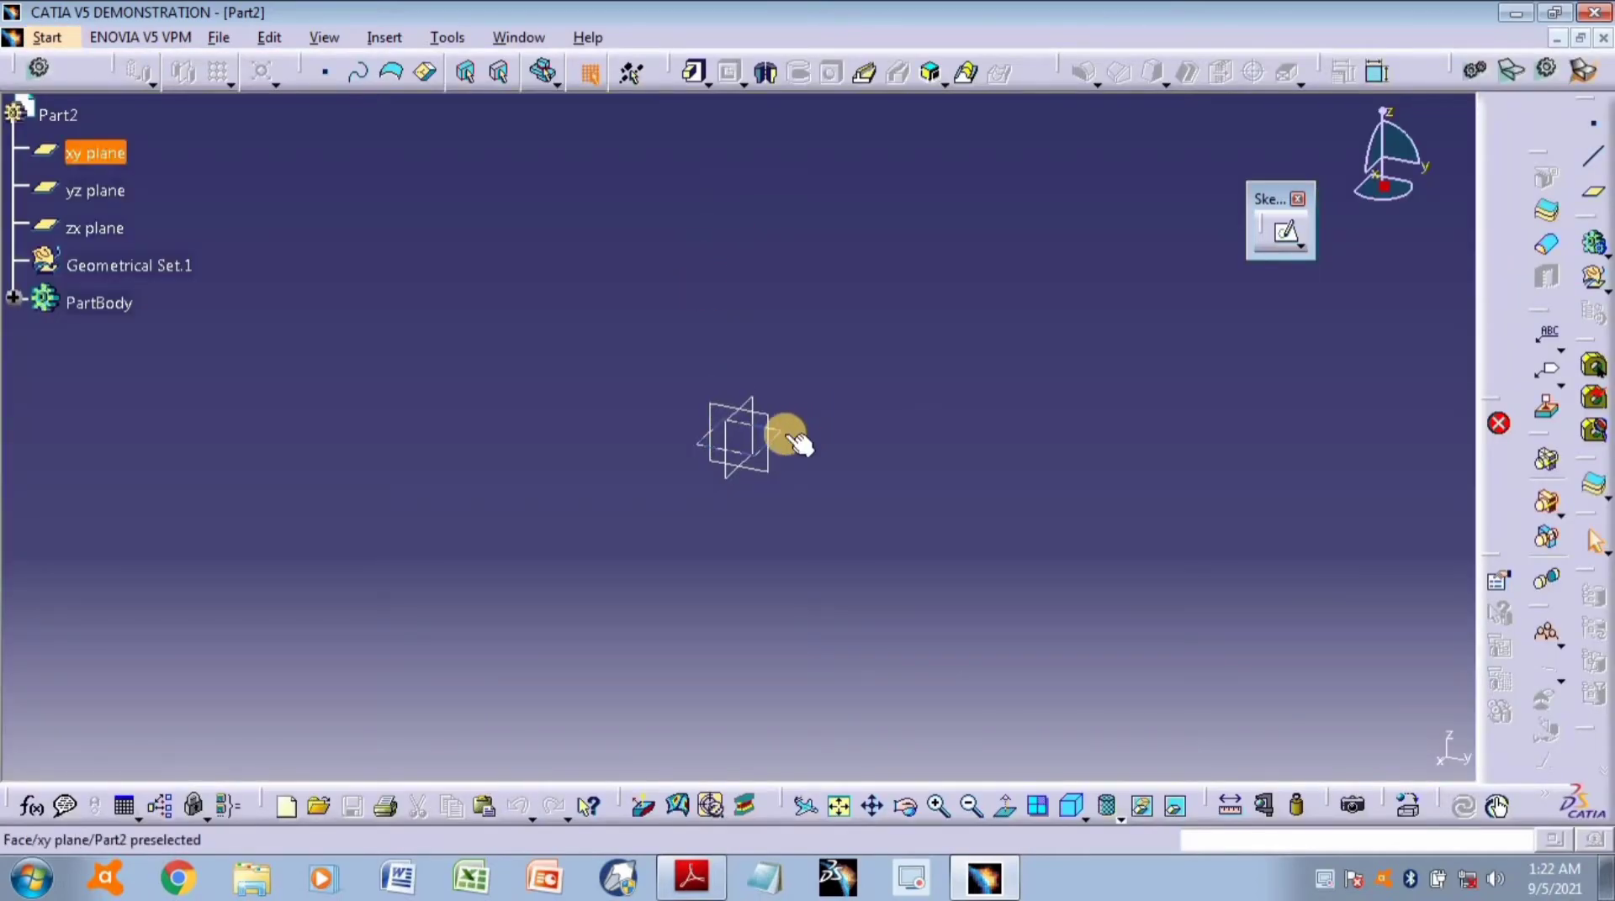
left_click(1288, 237)
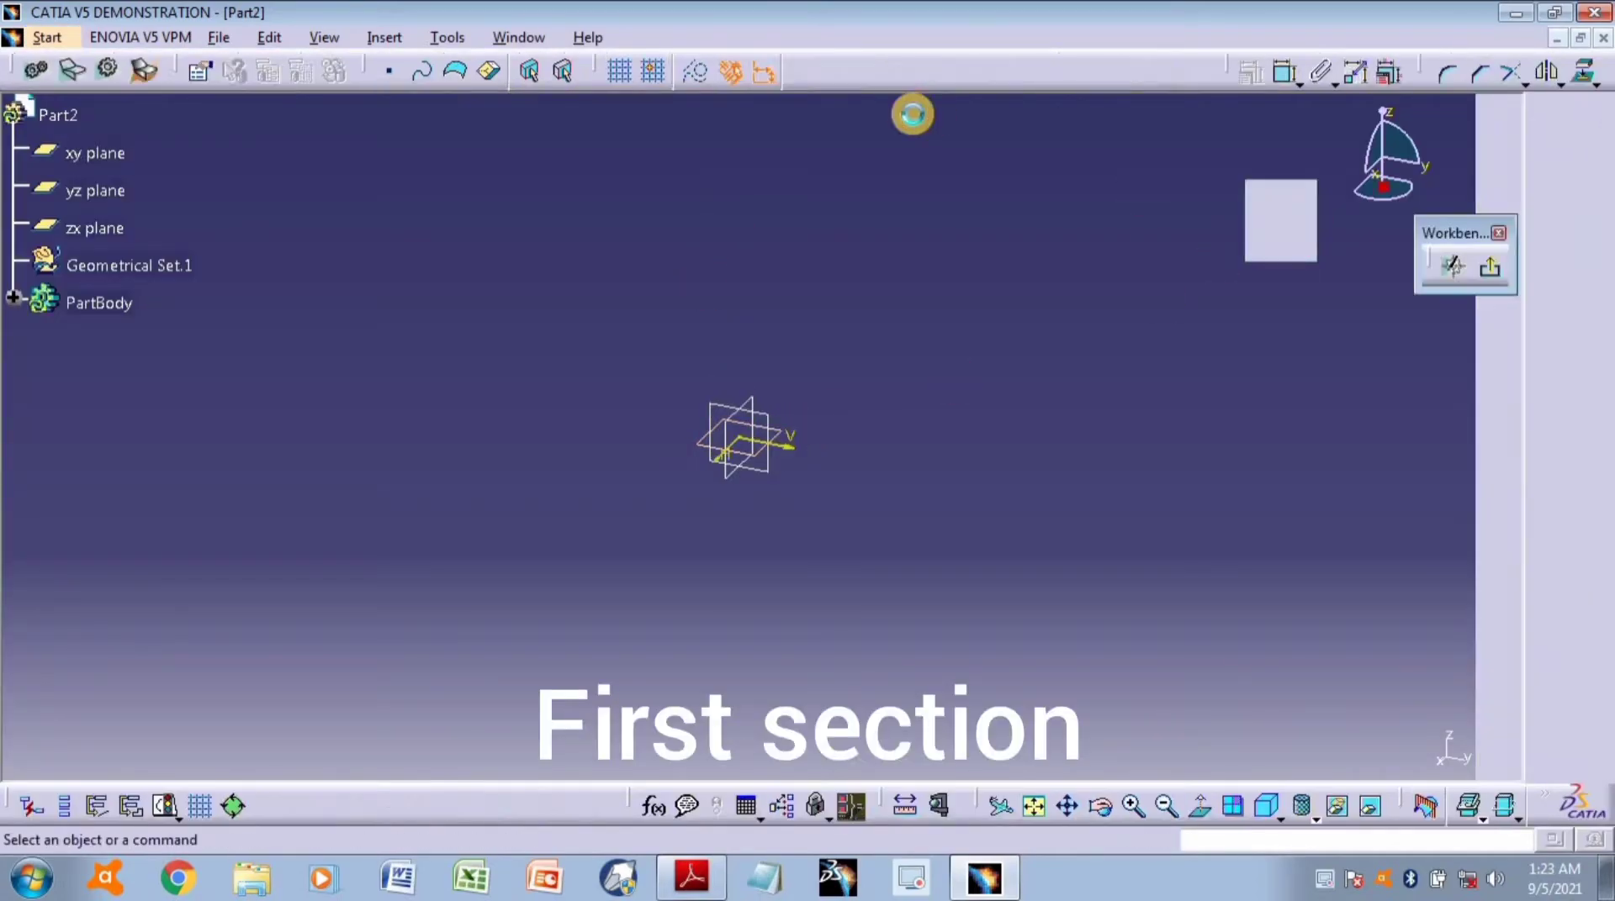
Sketch a circle around the origin as the first section, and exit the sketch.
left_click(1548, 486)
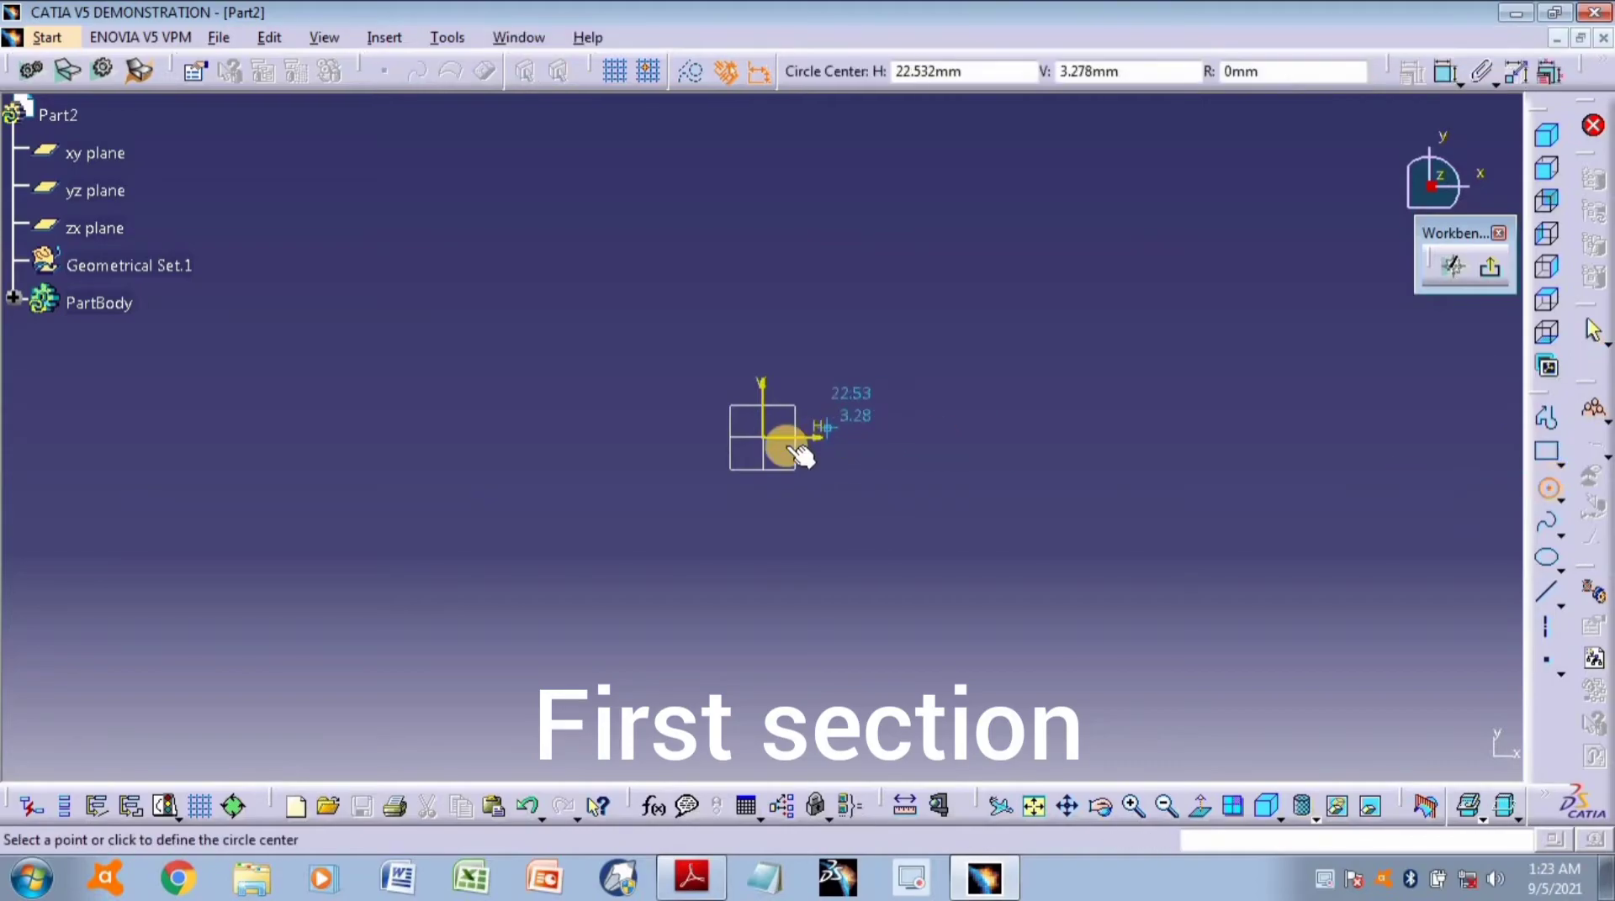
left_click(763, 433)
left_click(666, 525)
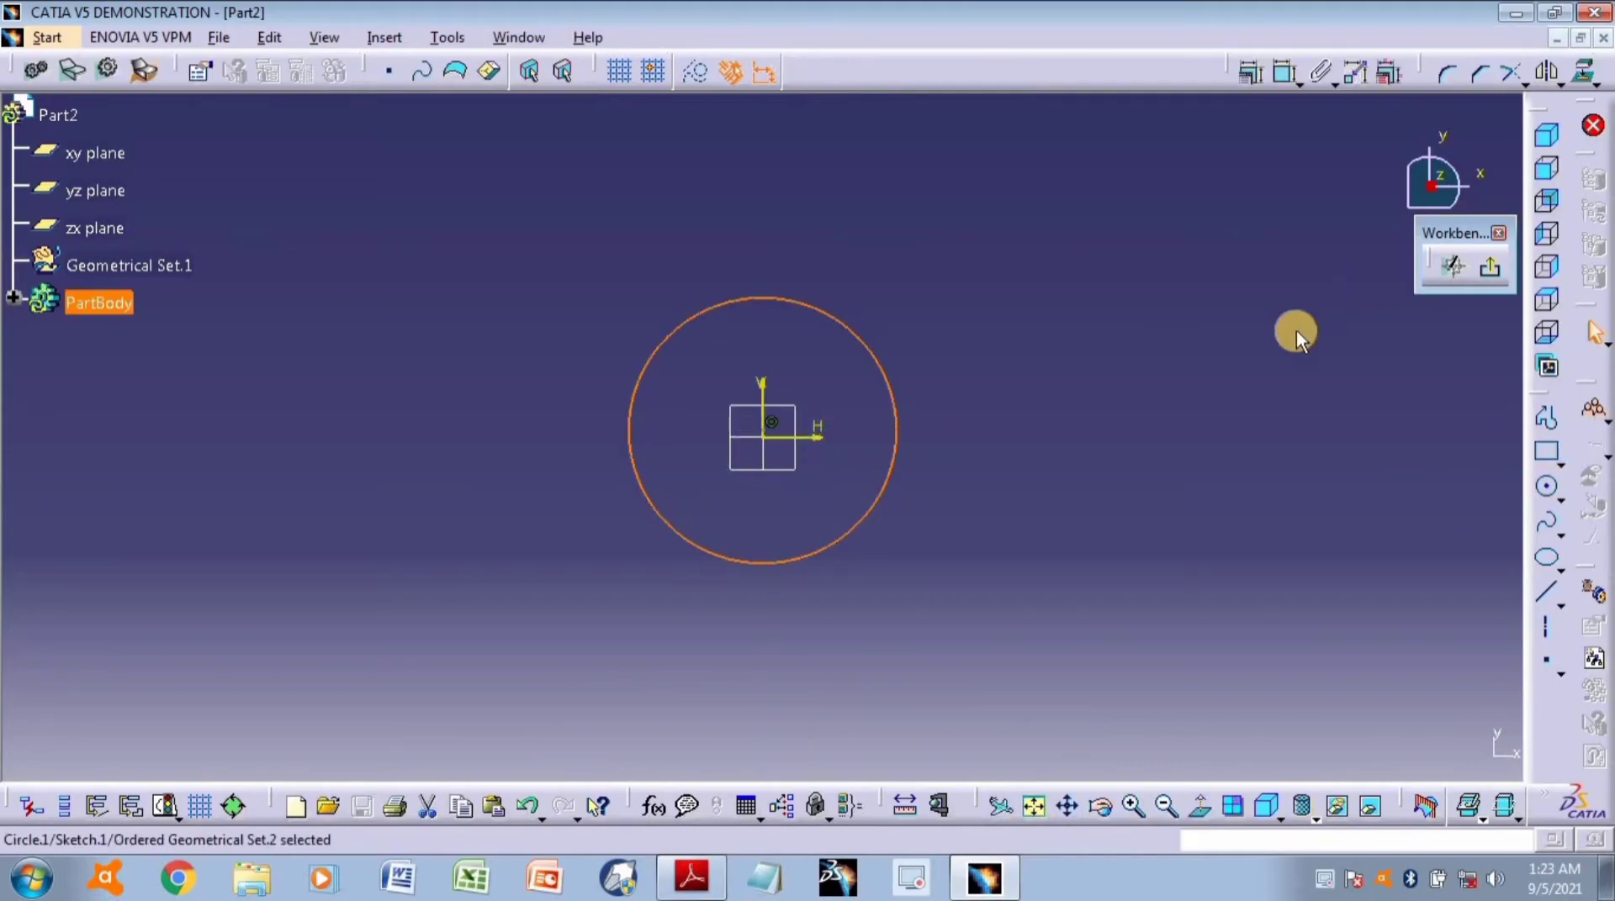
left_click(1490, 269)
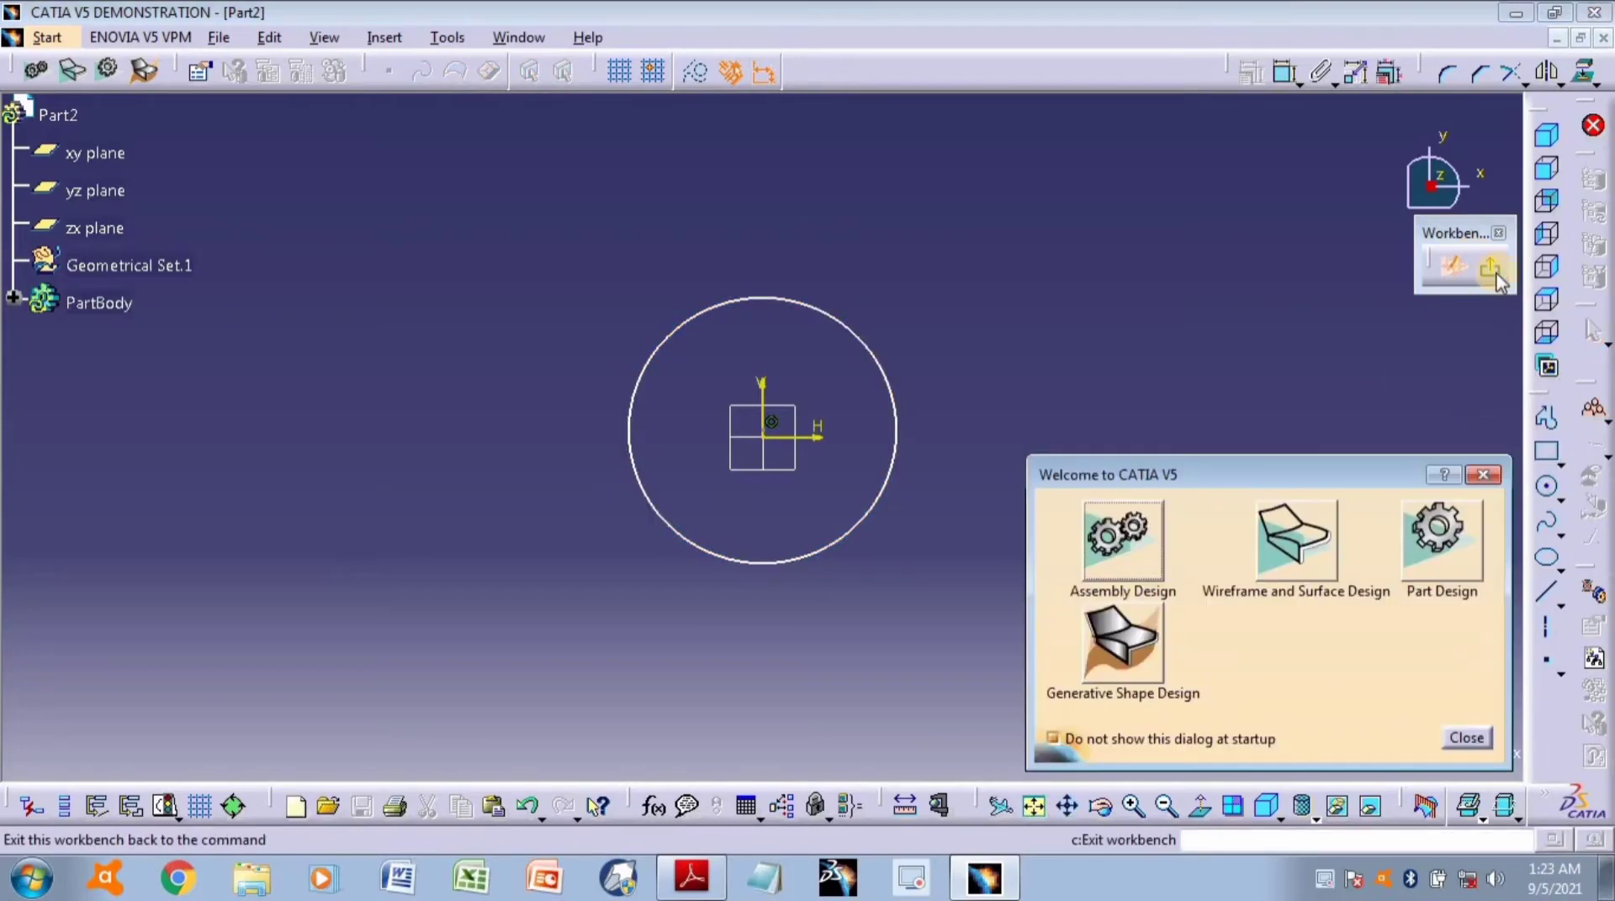
left_click(1483, 473)
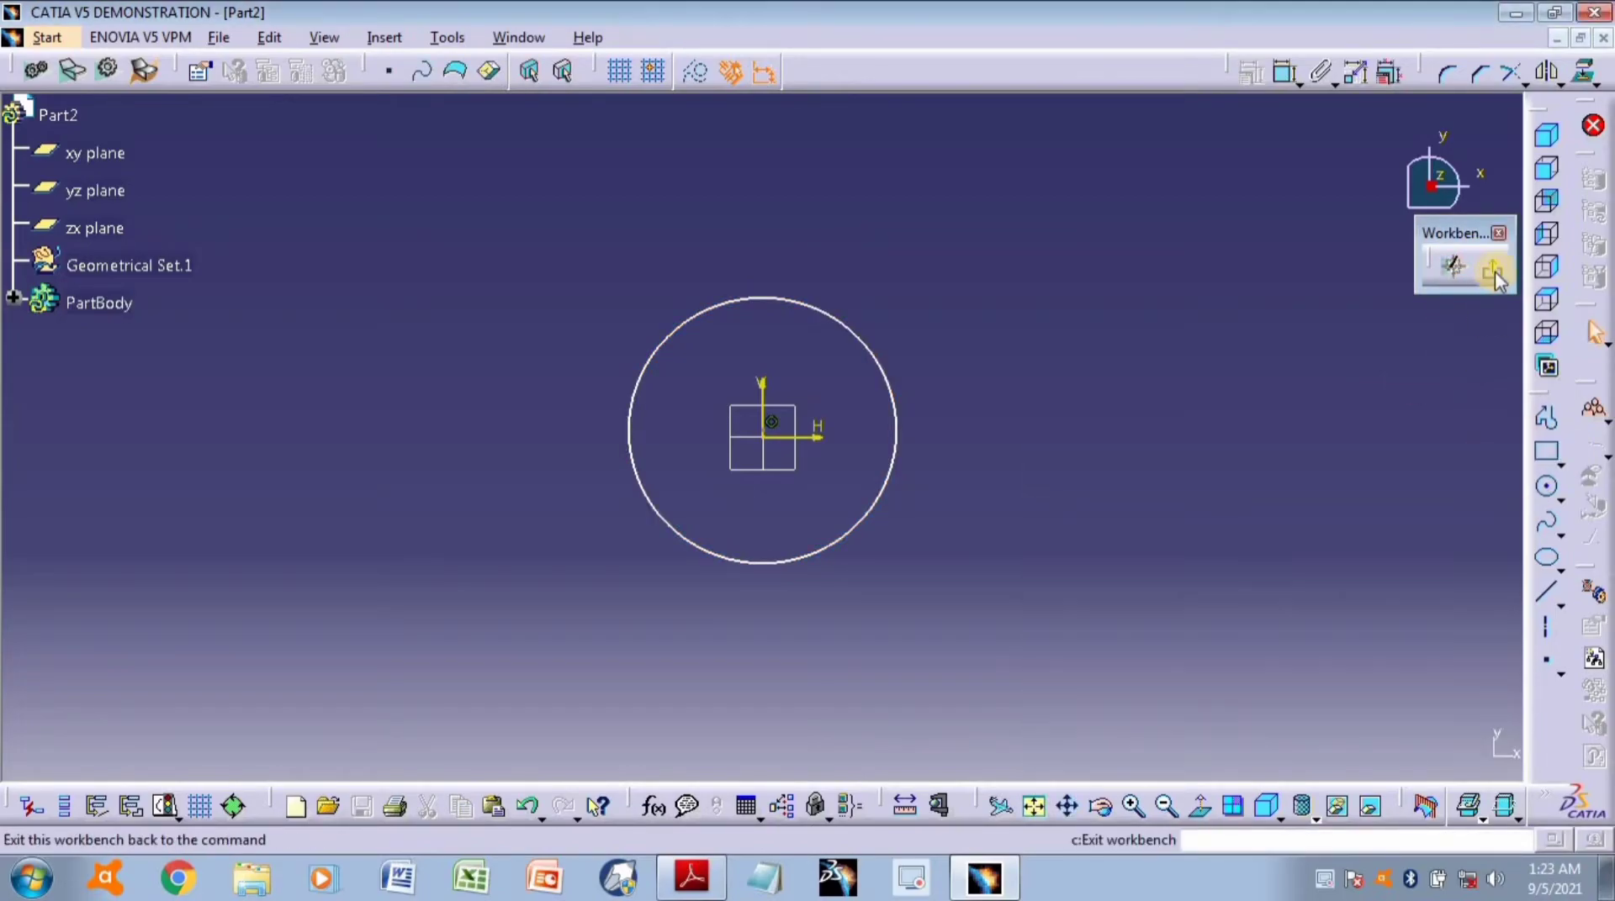
left_click(1490, 269)
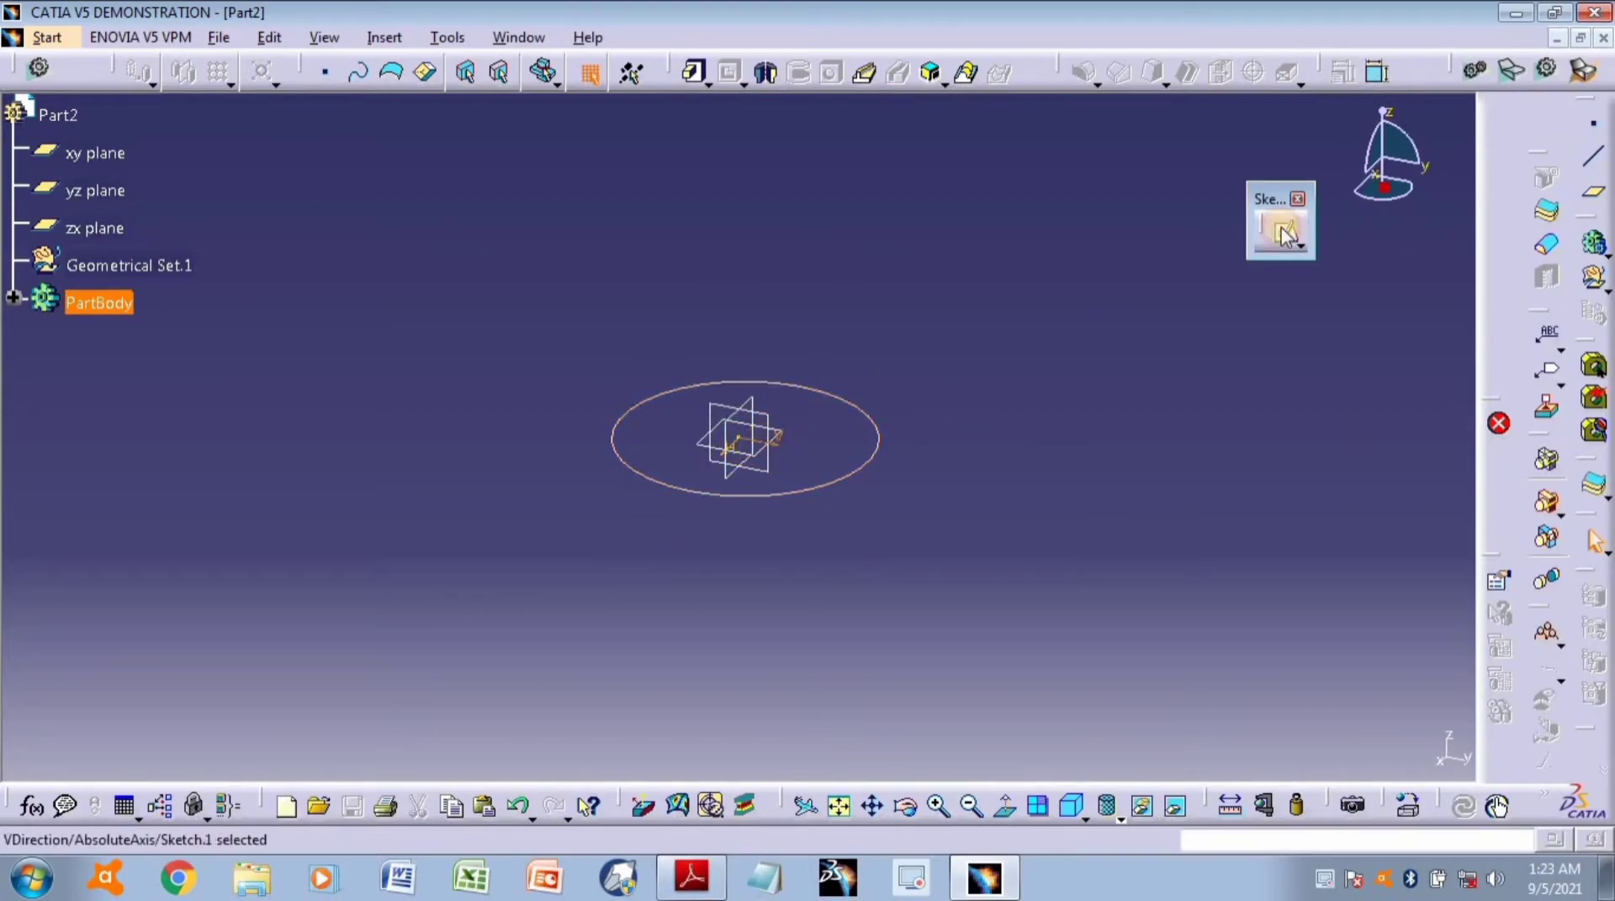
Create a plane offset from the xy plane, placed freehand well above the circle.
left_click(113, 154)
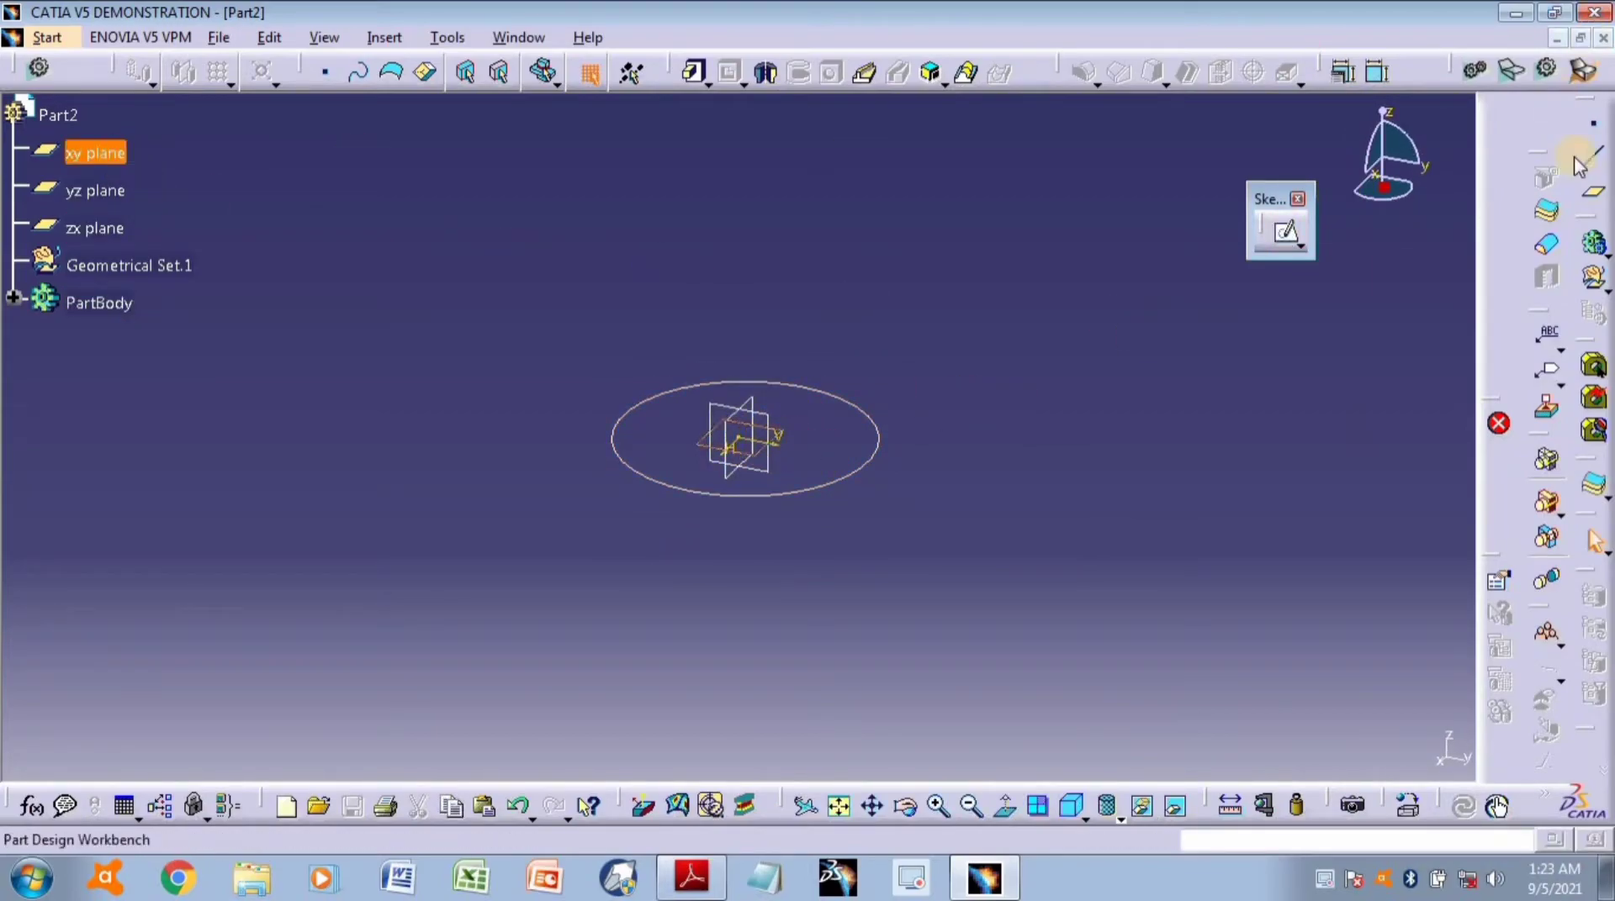
left_click(1595, 192)
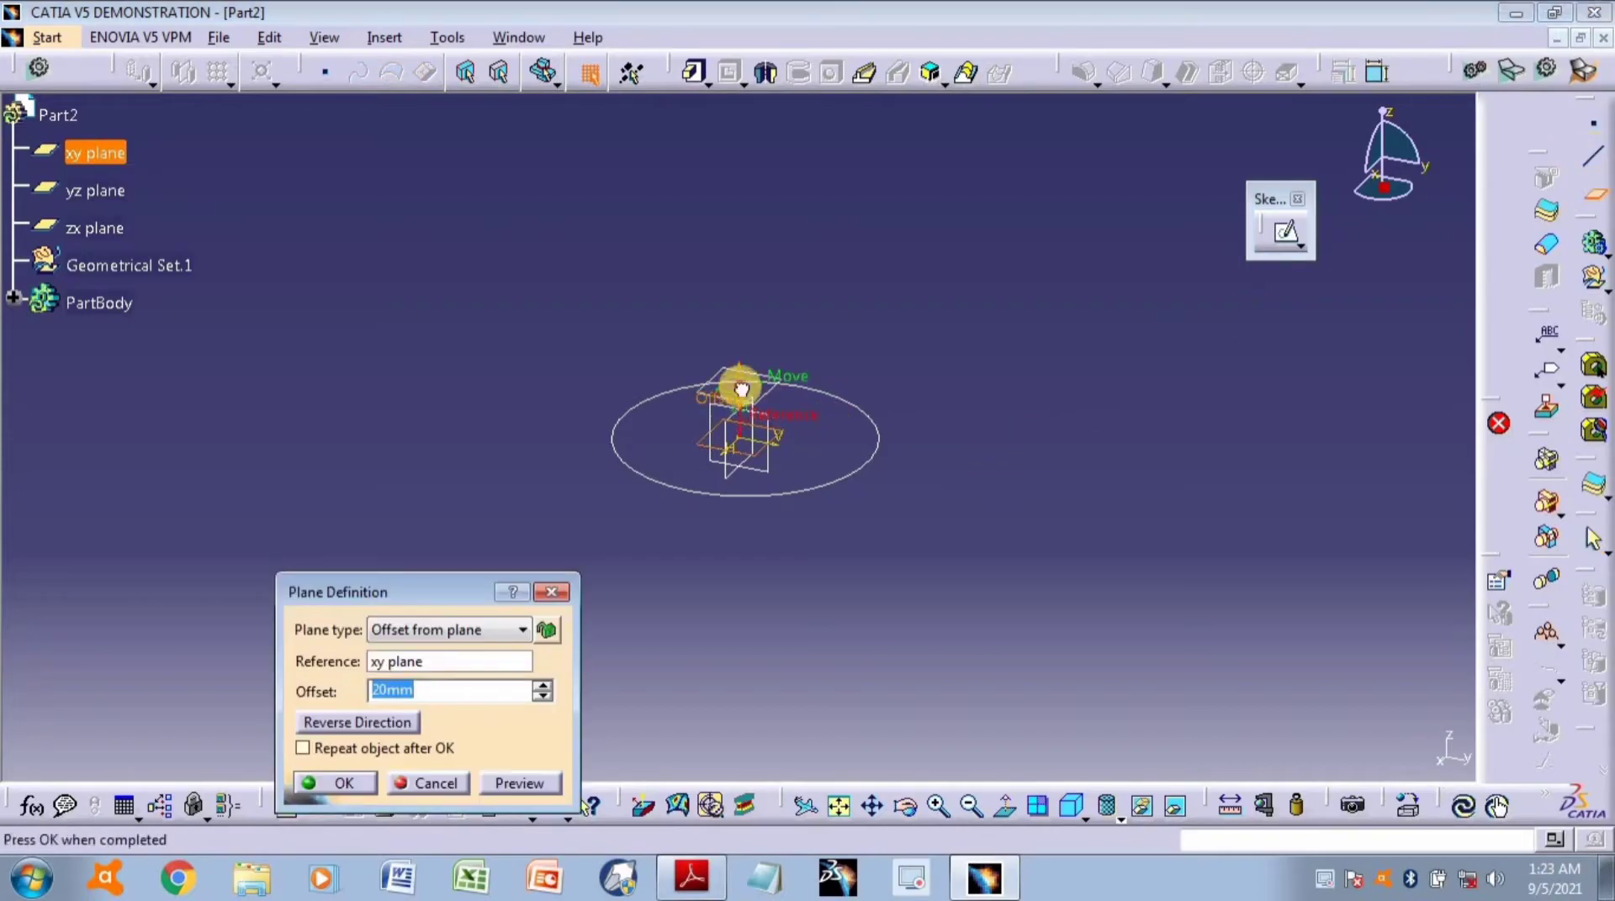
left_click_drag(738, 379, 720, 152)
left_click(319, 782)
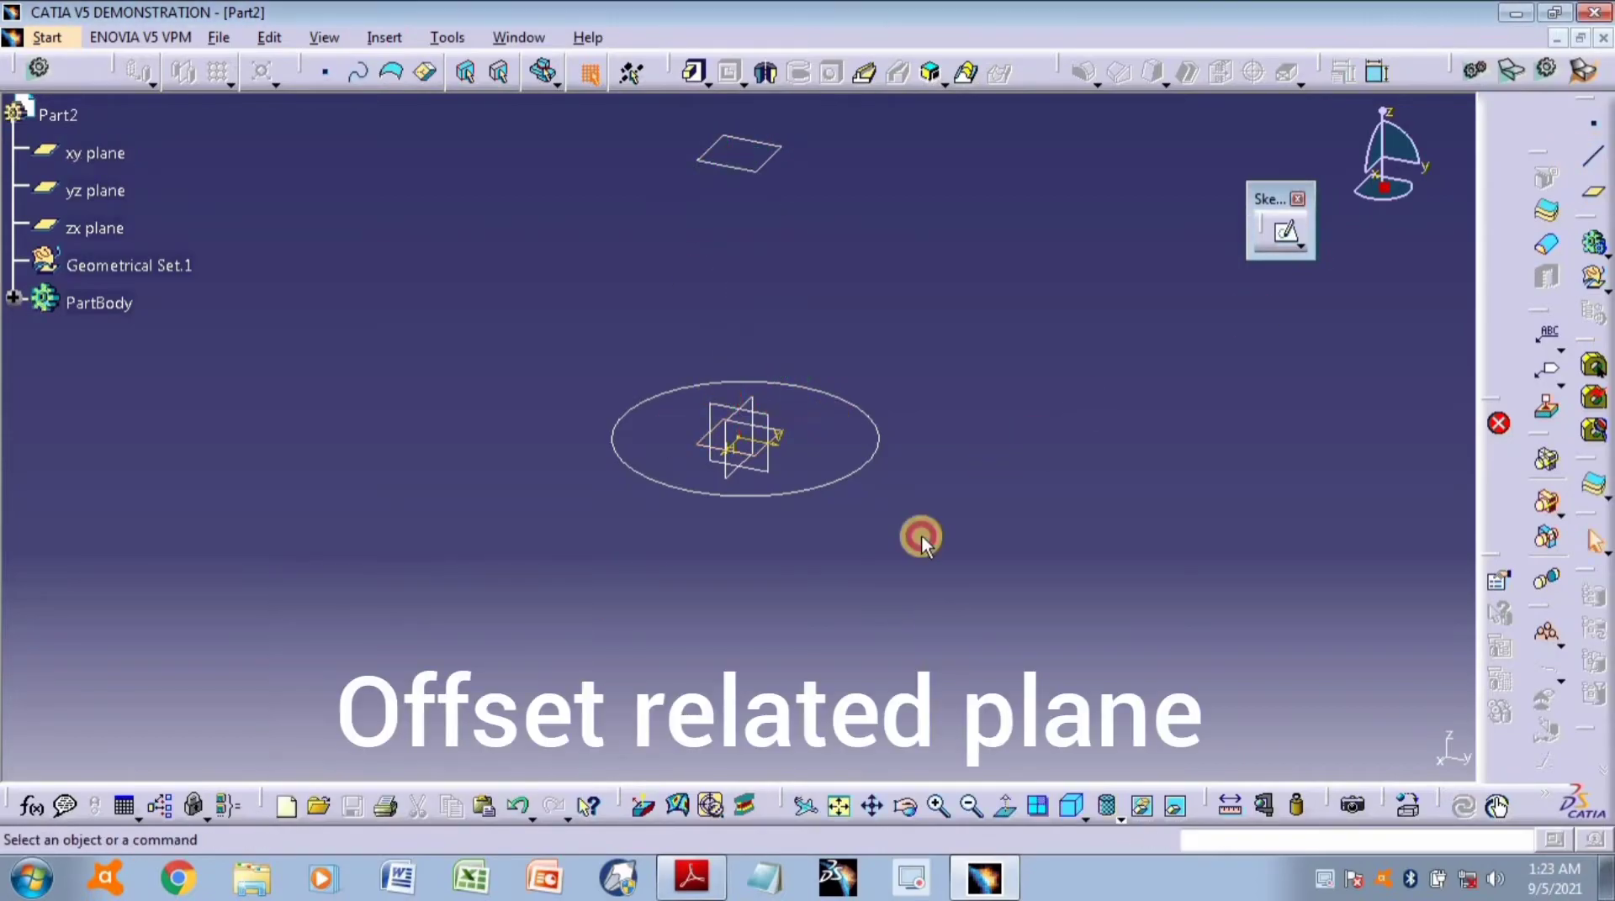
Sketch a hexagon centred on the origin of the offset plane, sized to fit inside the circle's outline, and exit the sketch.
left_click(761, 170)
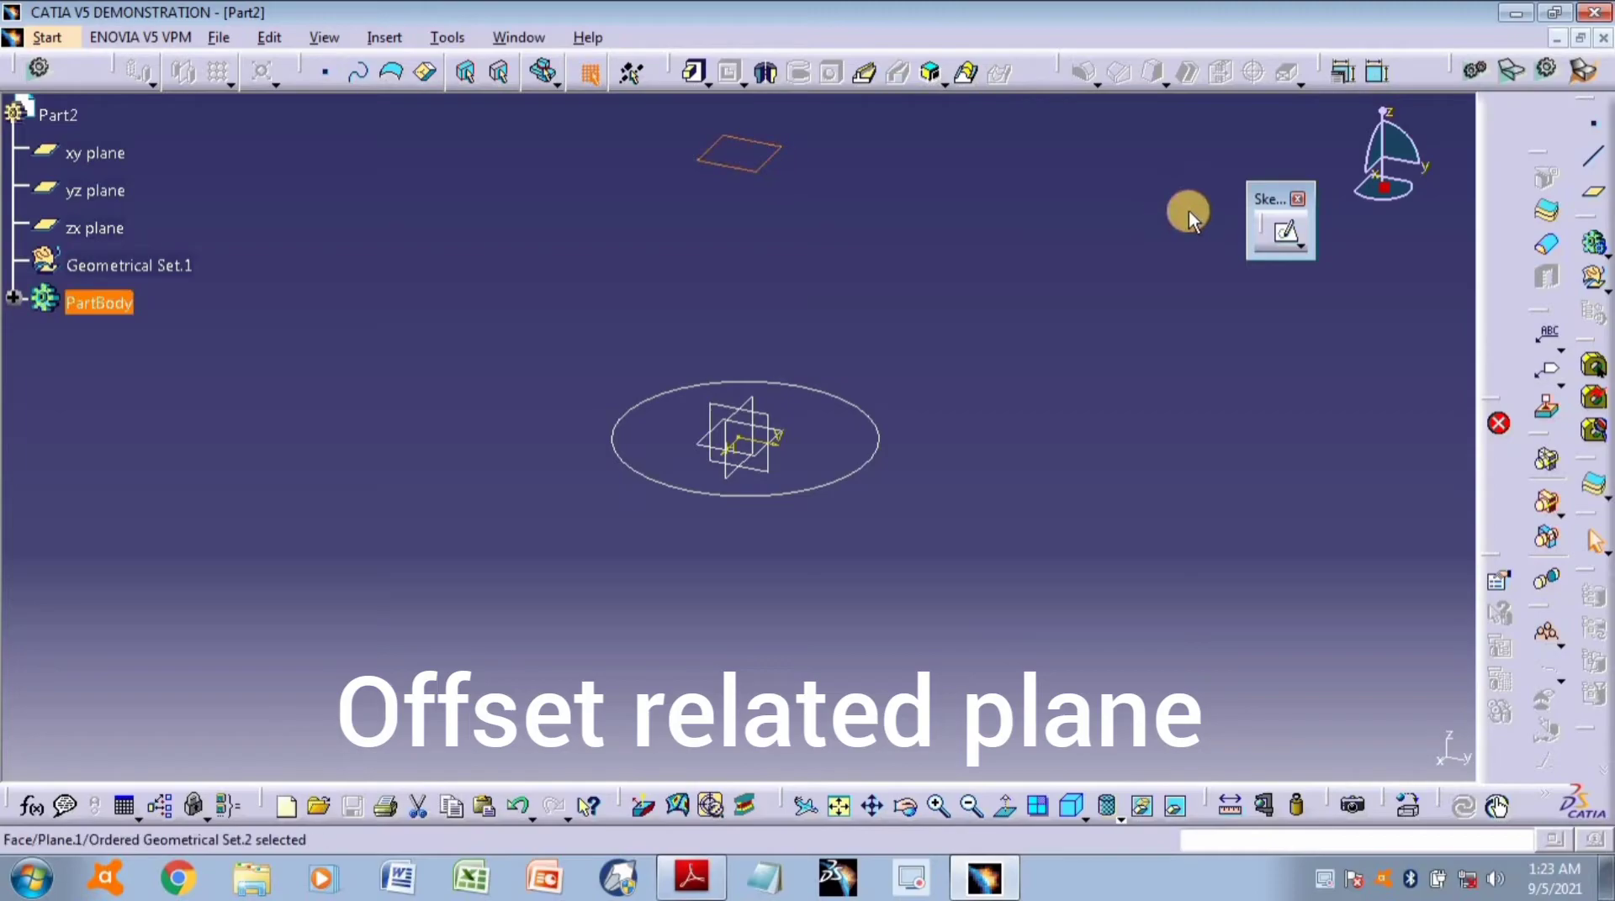
left_click(1283, 231)
mouse_move(760, 437)
middle_mouse_down()
mouse_move(1178, 302)
mouse_move(1324, 604)
middle_mouse_up()
middle_click_drag(973, 547, 1171, 462)
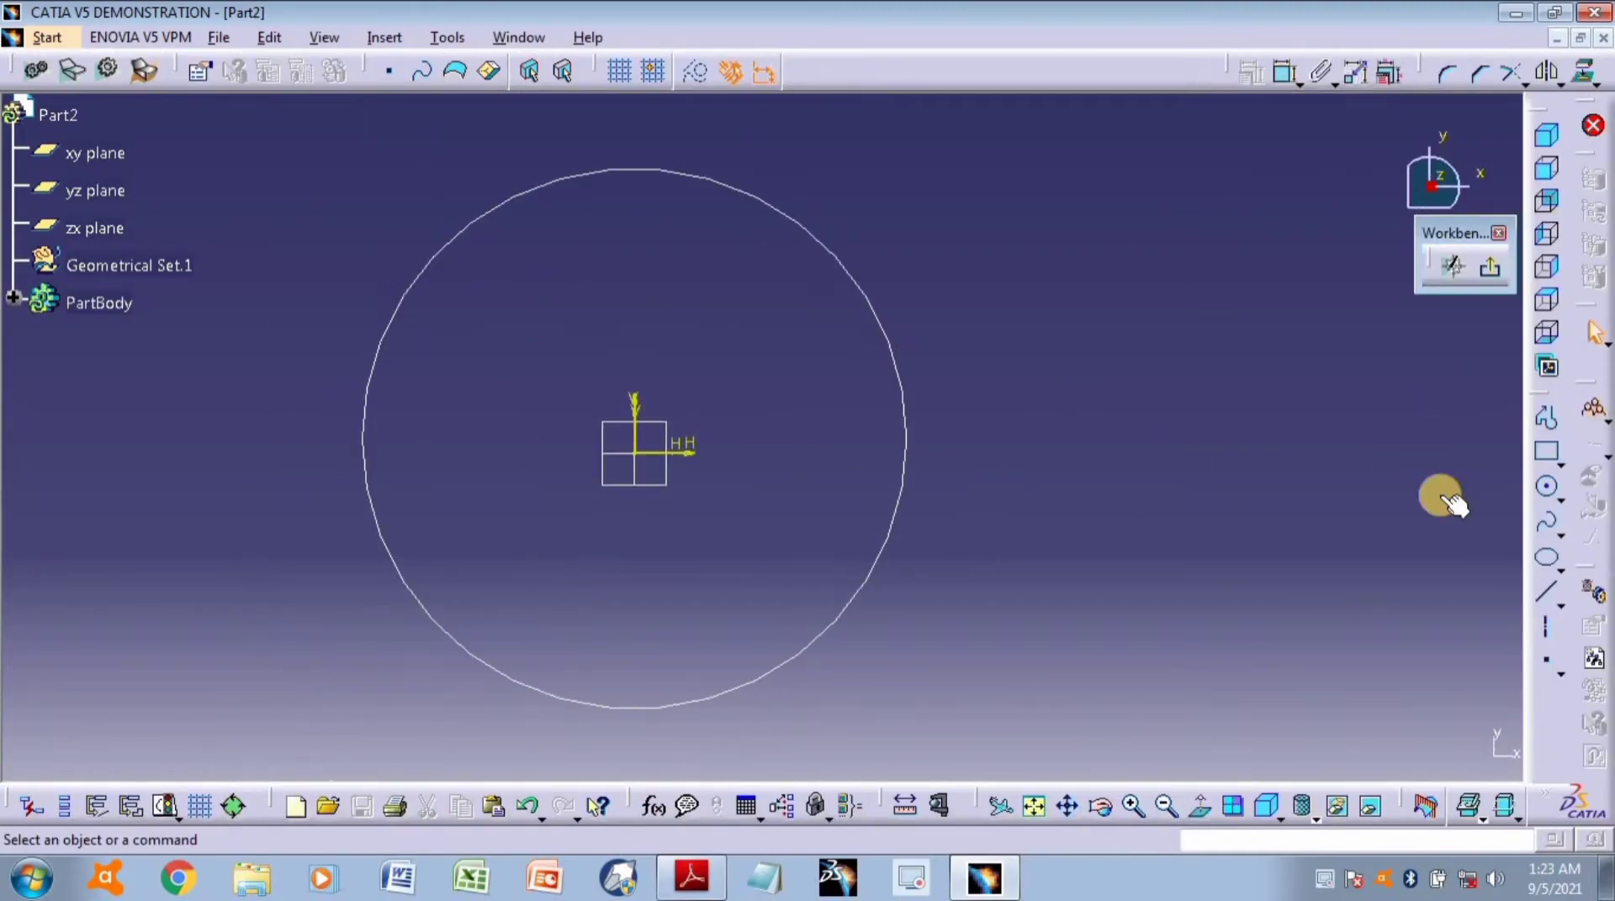
left_click(1569, 473)
left_click(1538, 479)
left_click(634, 453)
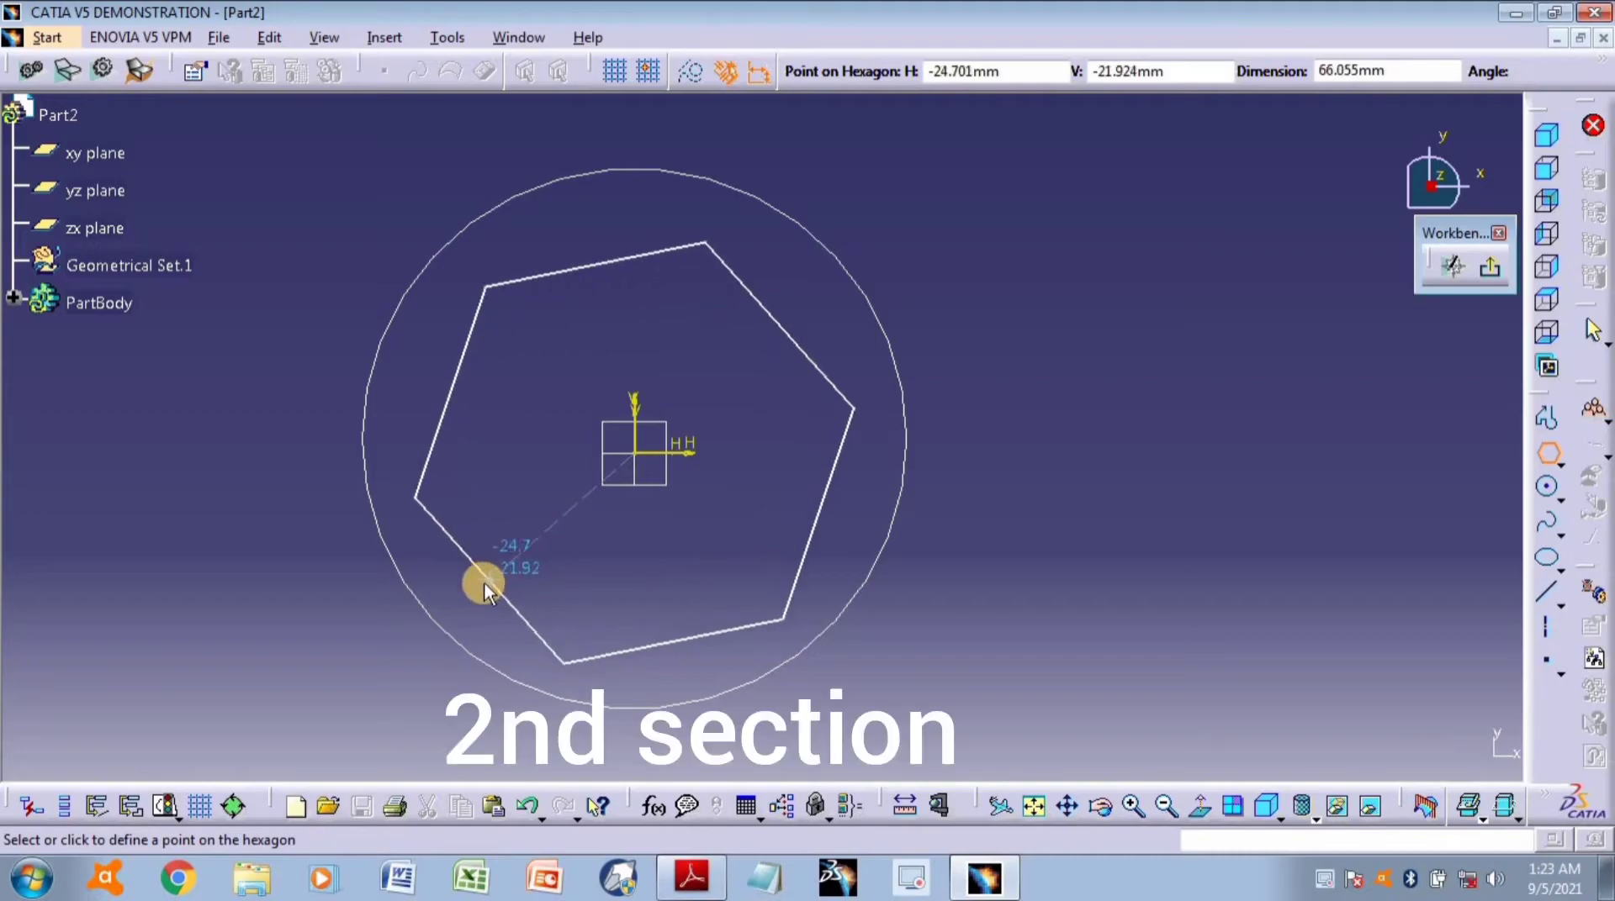
left_click(477, 587)
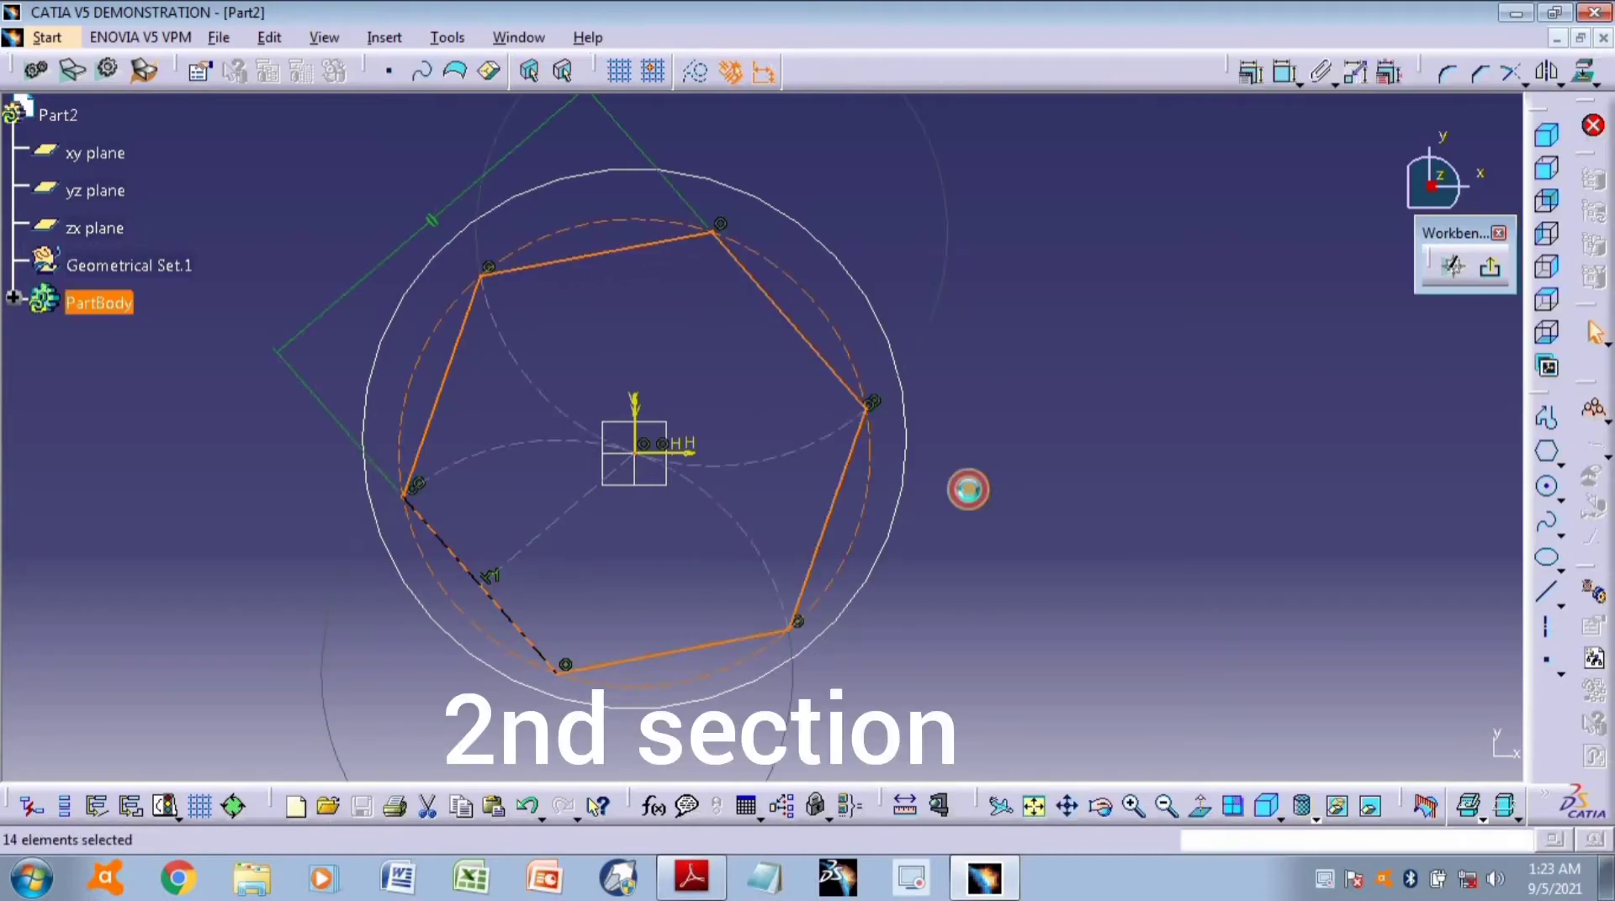
left_click(1495, 274)
Try to preview a multi-sections solid between the hexagon and the circle, reselecting the circle as the replacement second section.
mouse_move(991, 479)
middle_mouse_down()
mouse_move(966, 404)
mouse_move(960, 220)
mouse_move(959, 263)
middle_mouse_up()
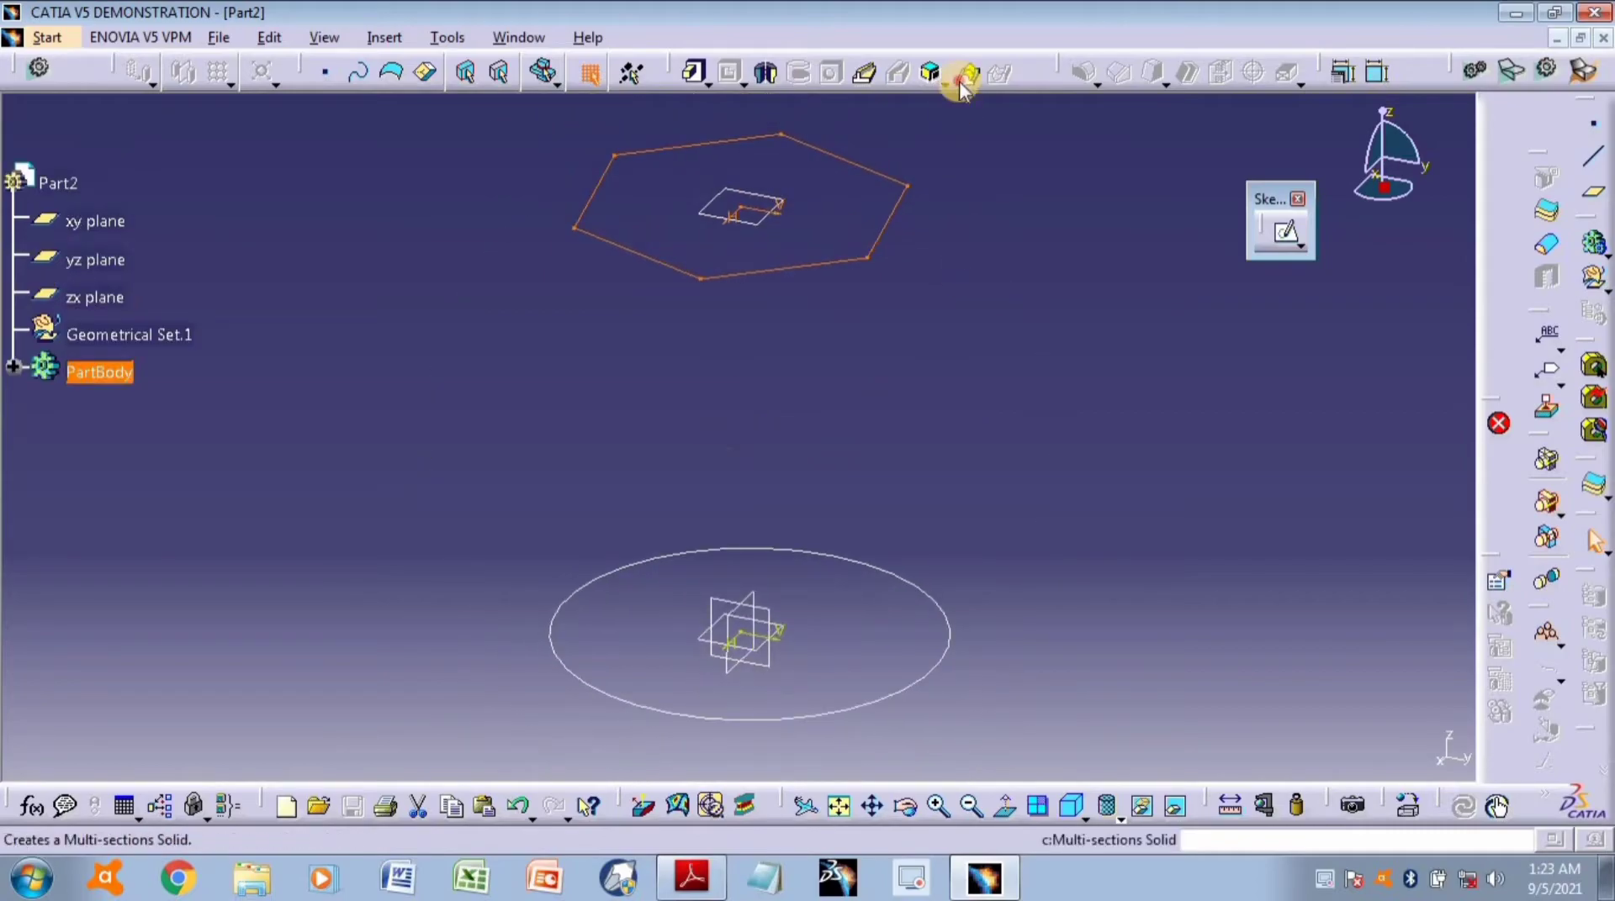
left_click(964, 74)
left_click(912, 693)
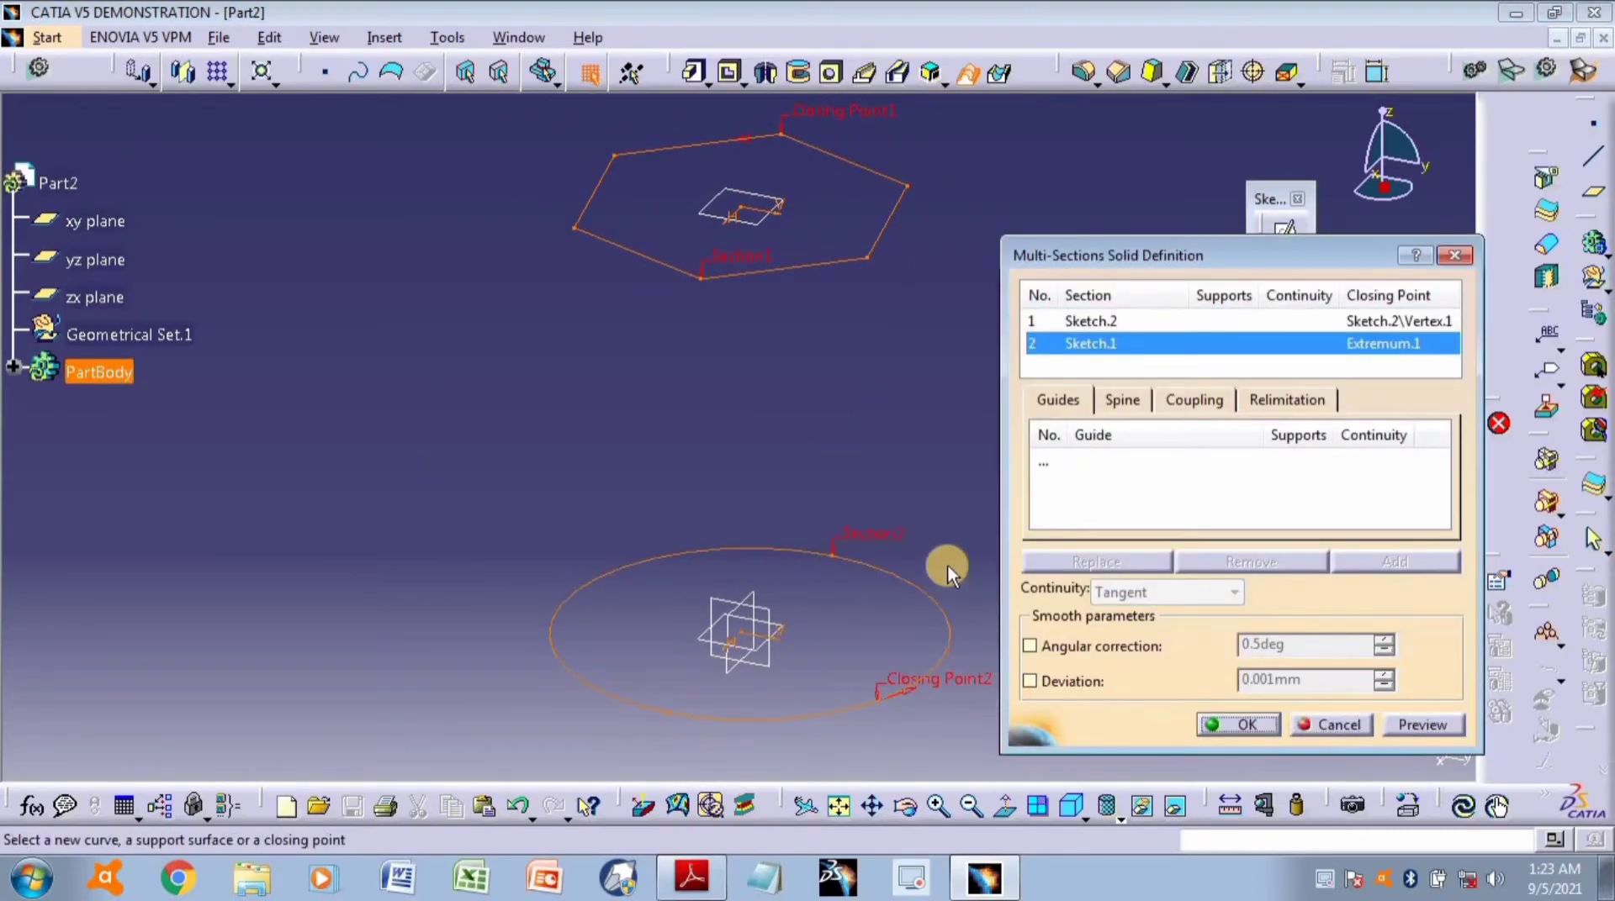
right_click(901, 684)
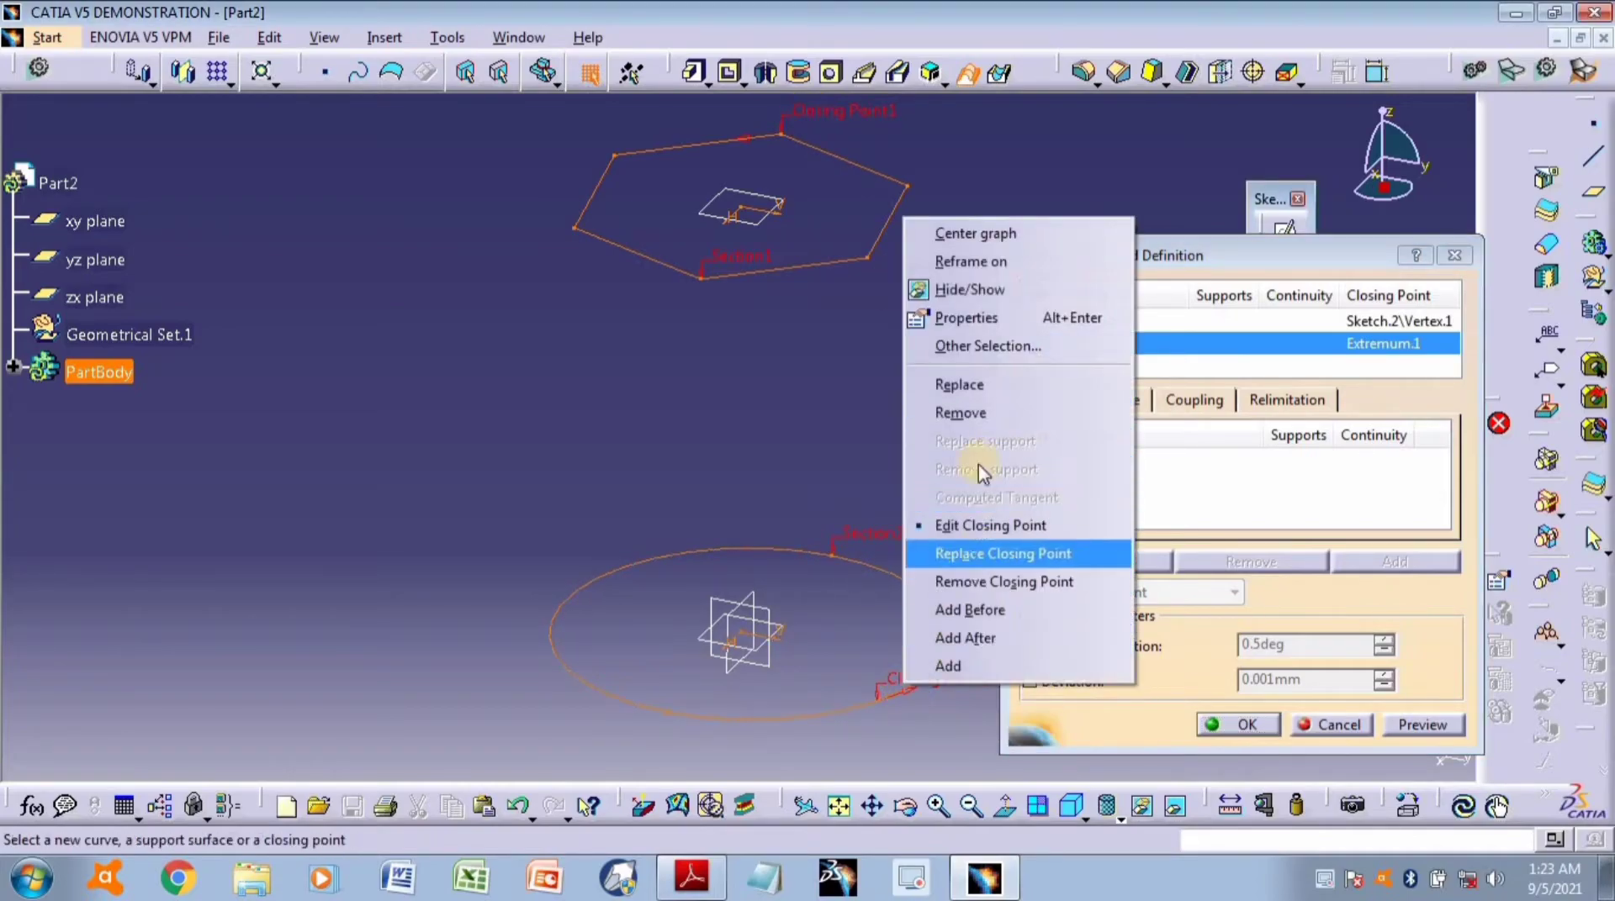
left_click(958, 384)
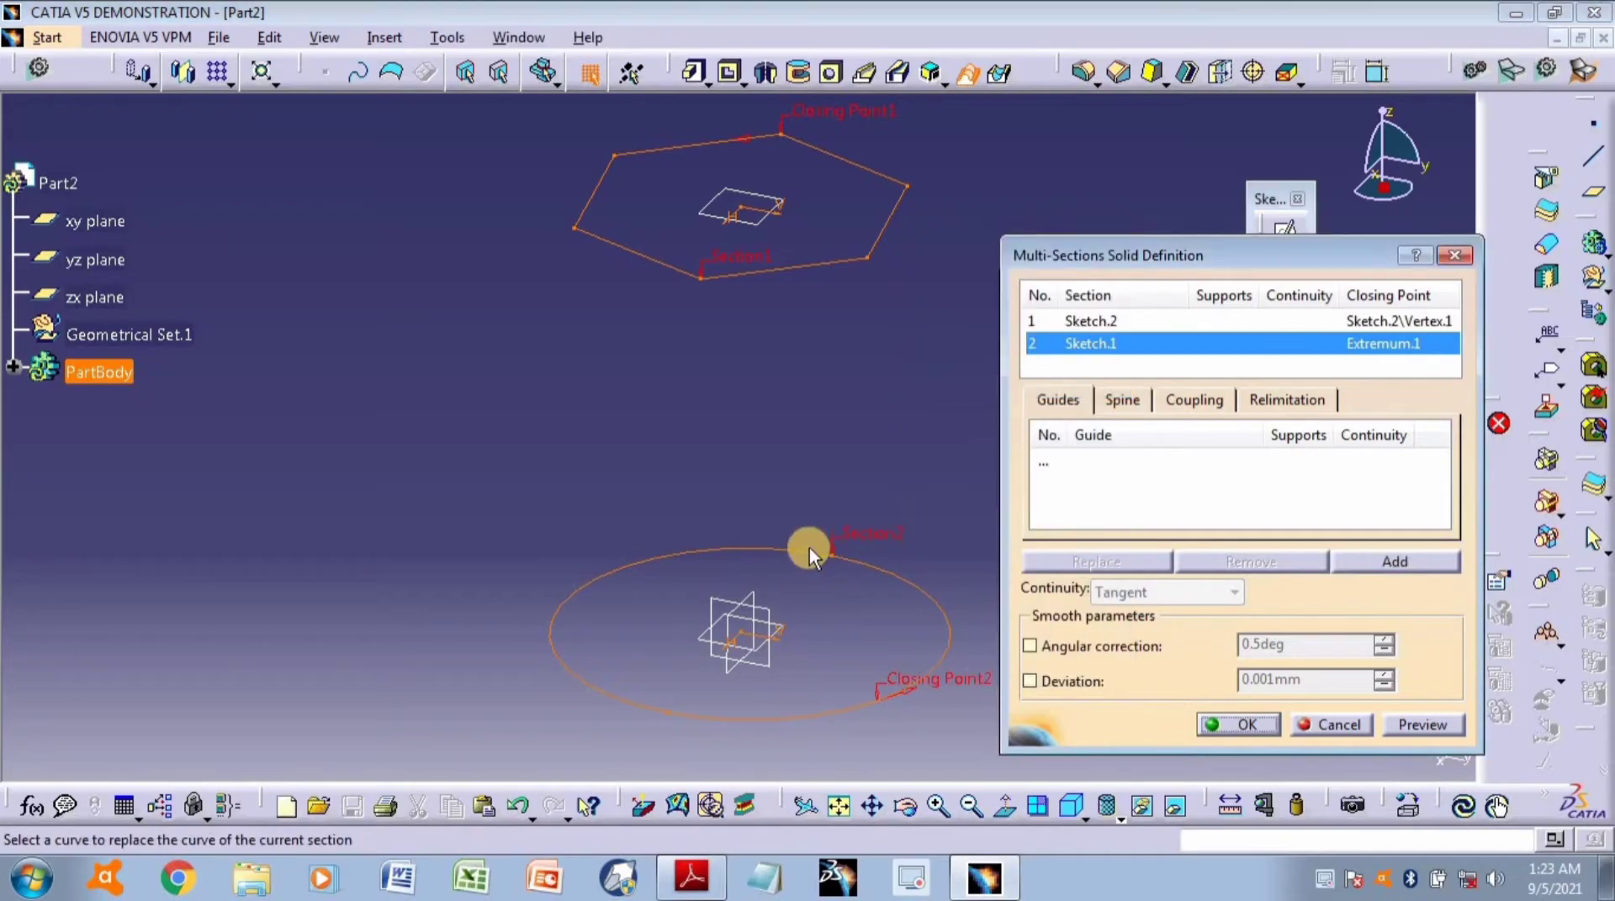
left_click(809, 550)
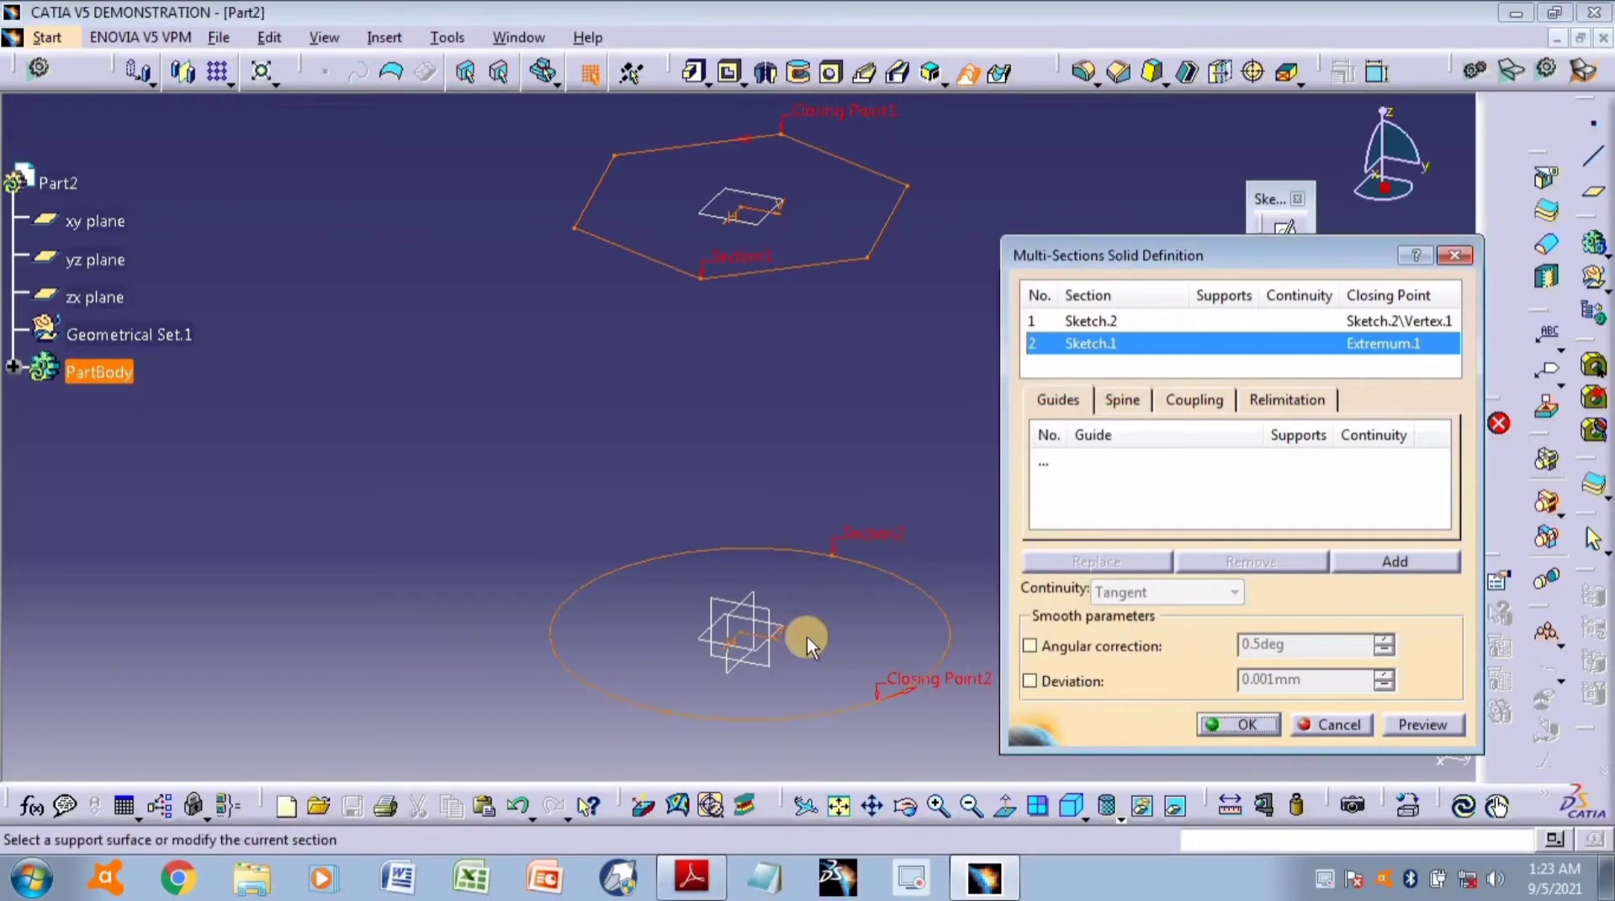
middle_click_drag(962, 429, 712, 544)
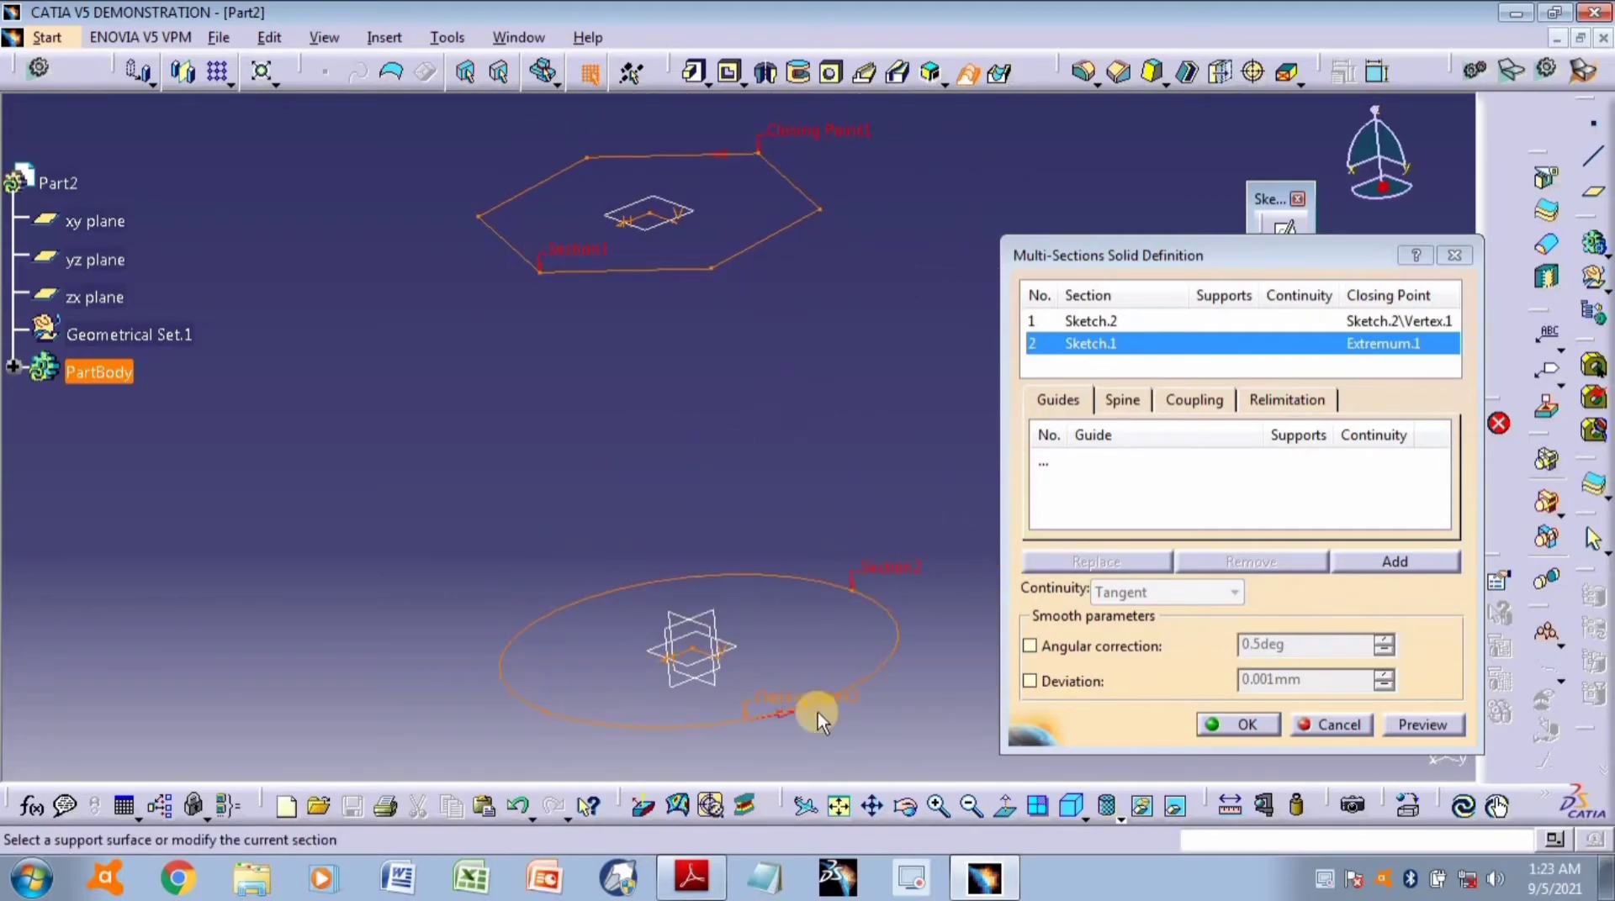
left_click(1440, 728)
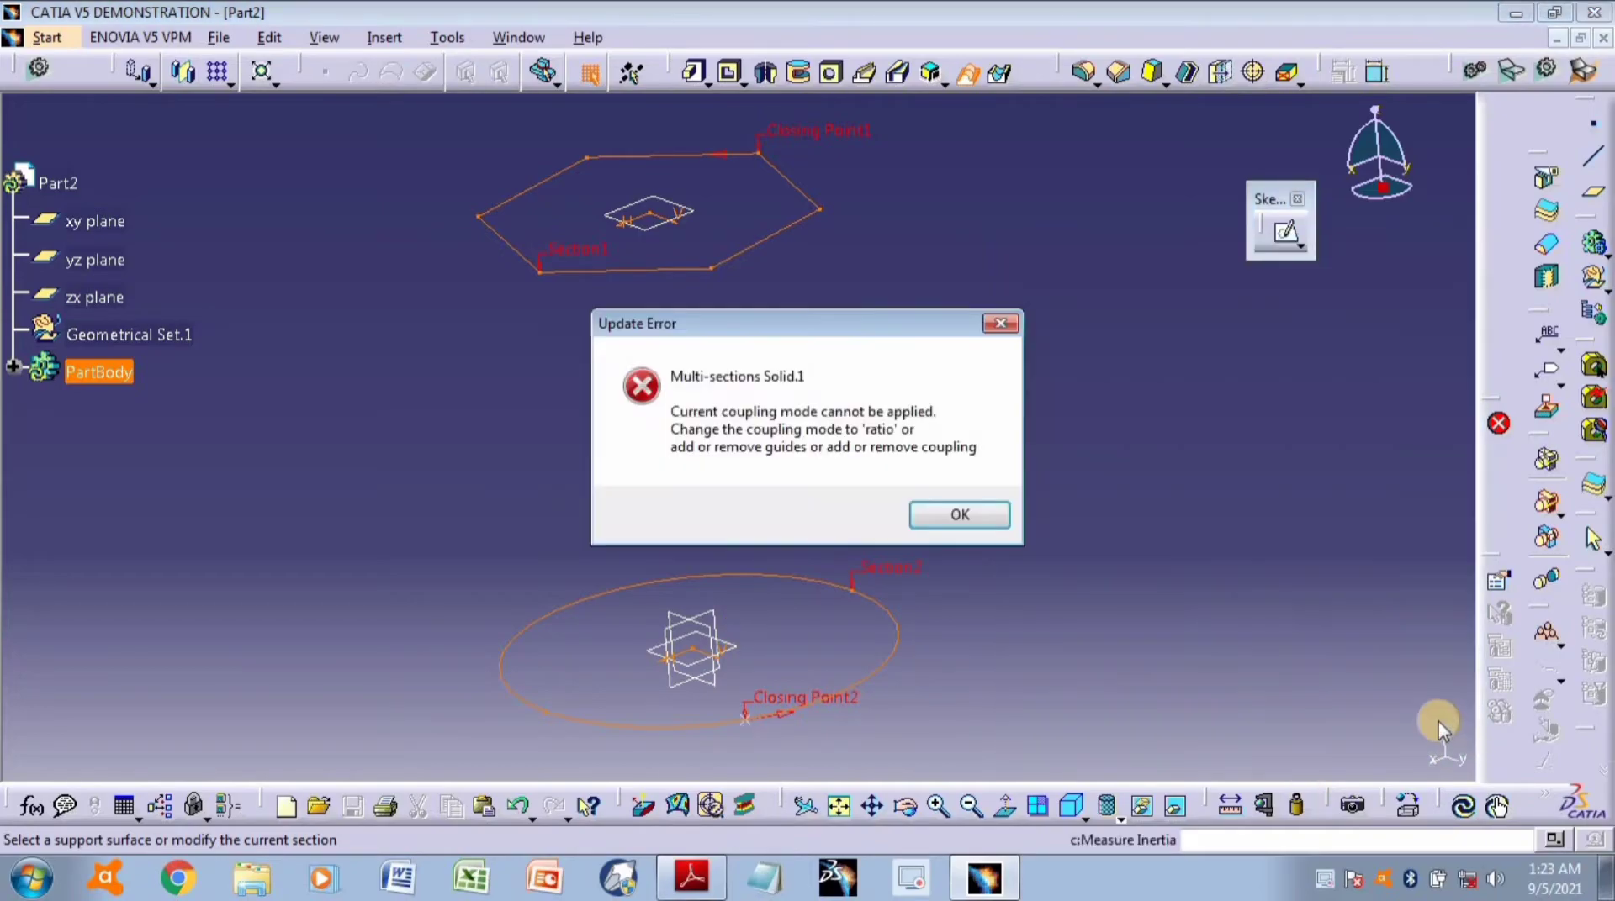
left_click(966, 515)
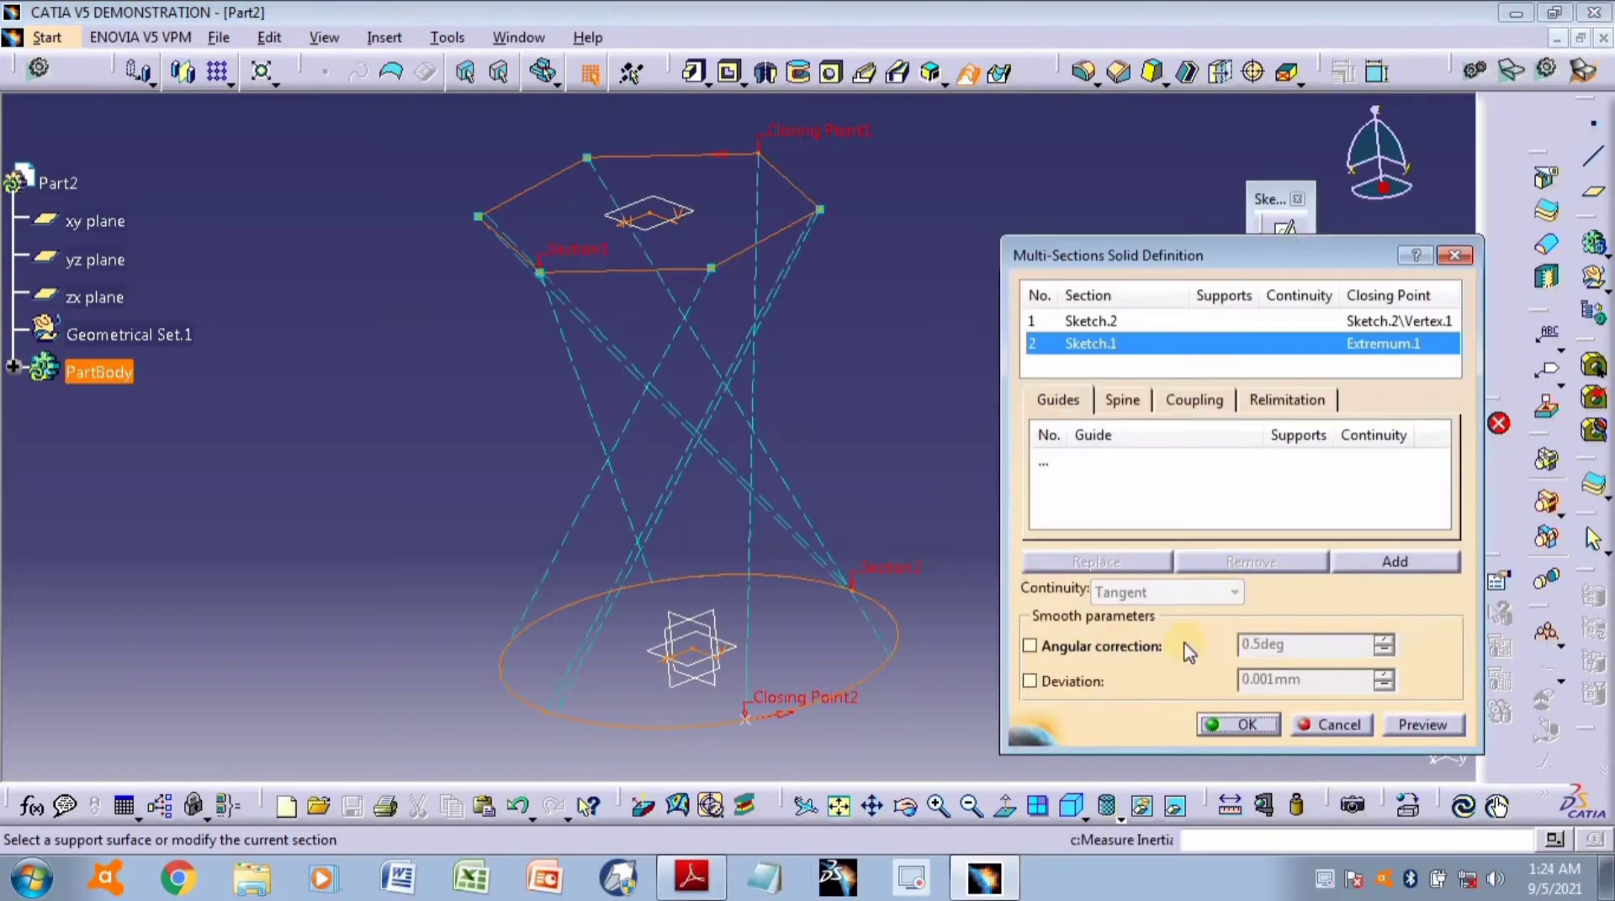
Set the section coupling mode to Vertices, and cancel the multi-sections solid definition.
left_click(1209, 403)
left_click(1301, 432)
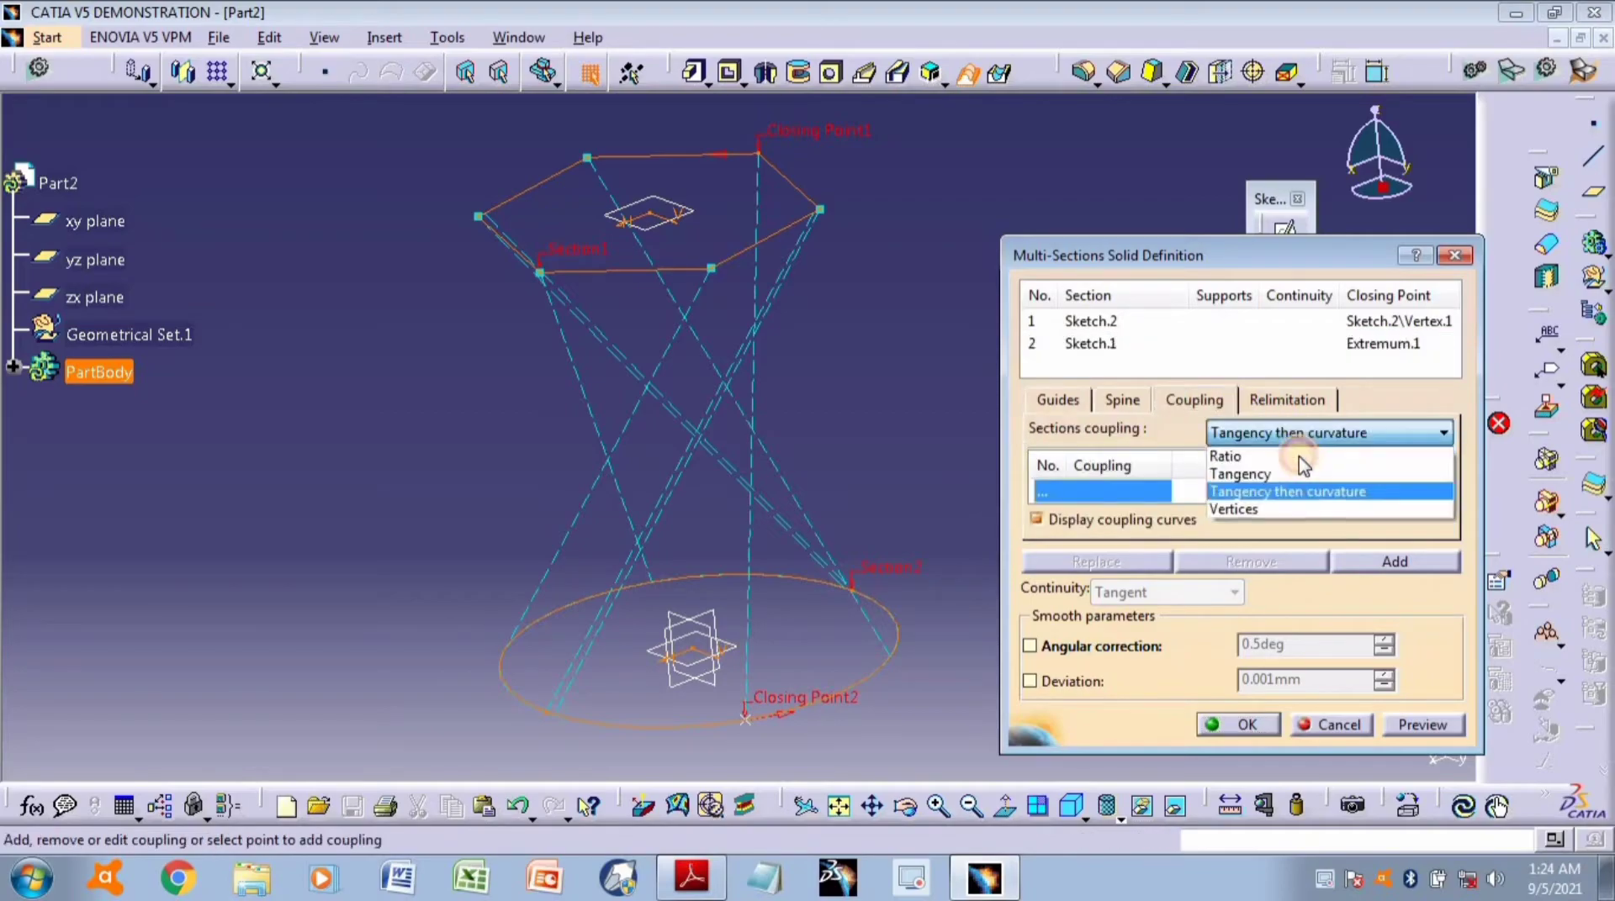
left_click(1319, 507)
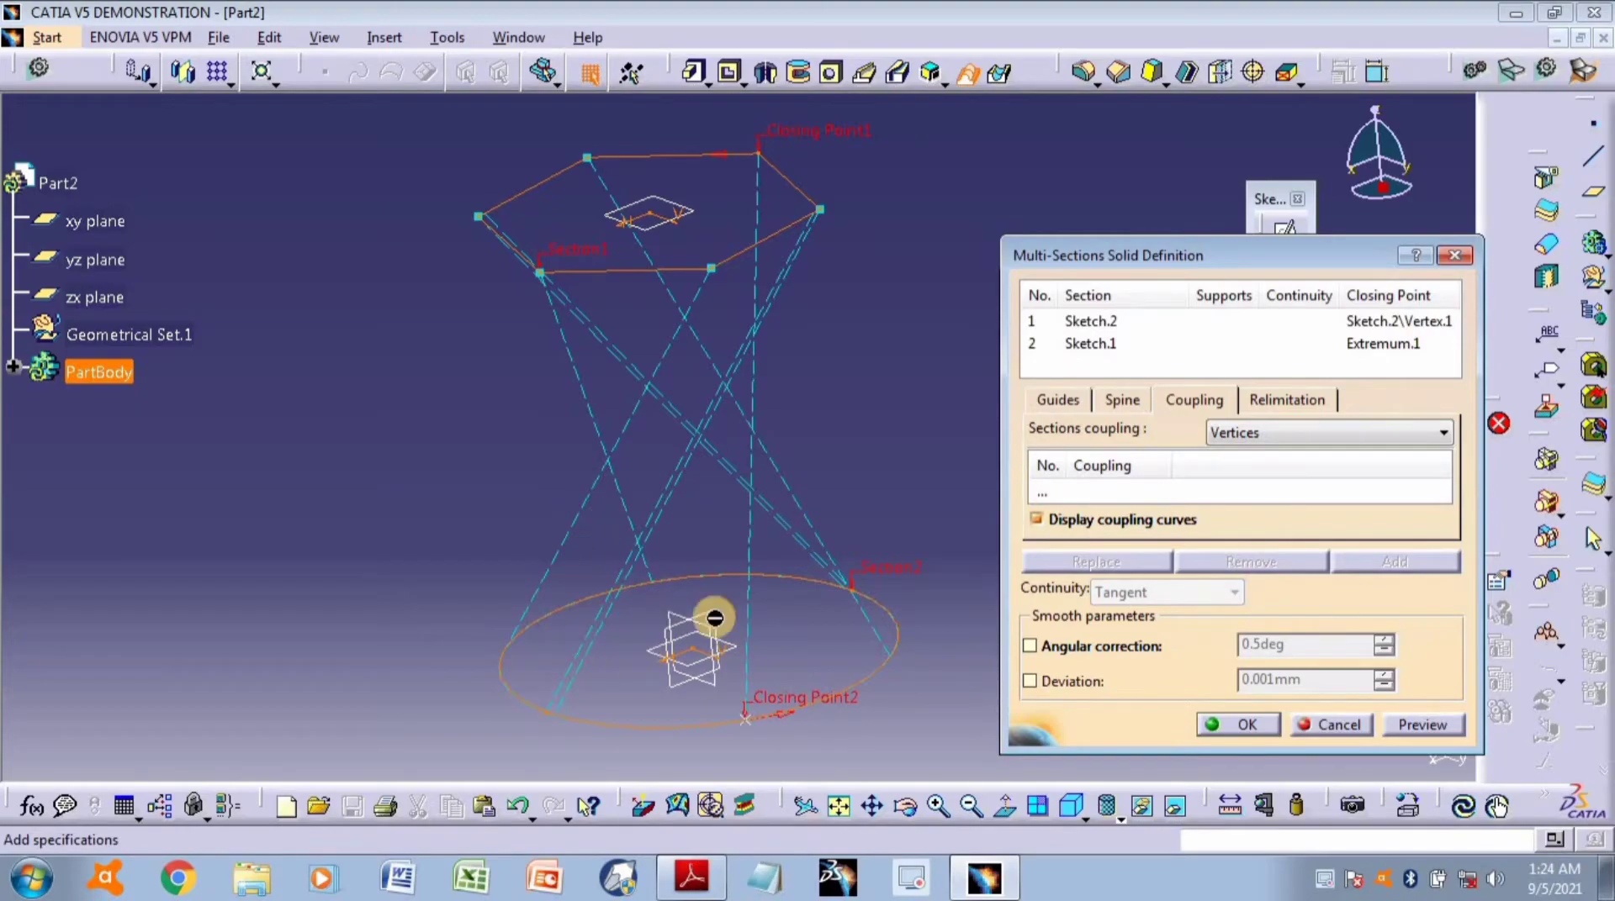
left_click(1337, 724)
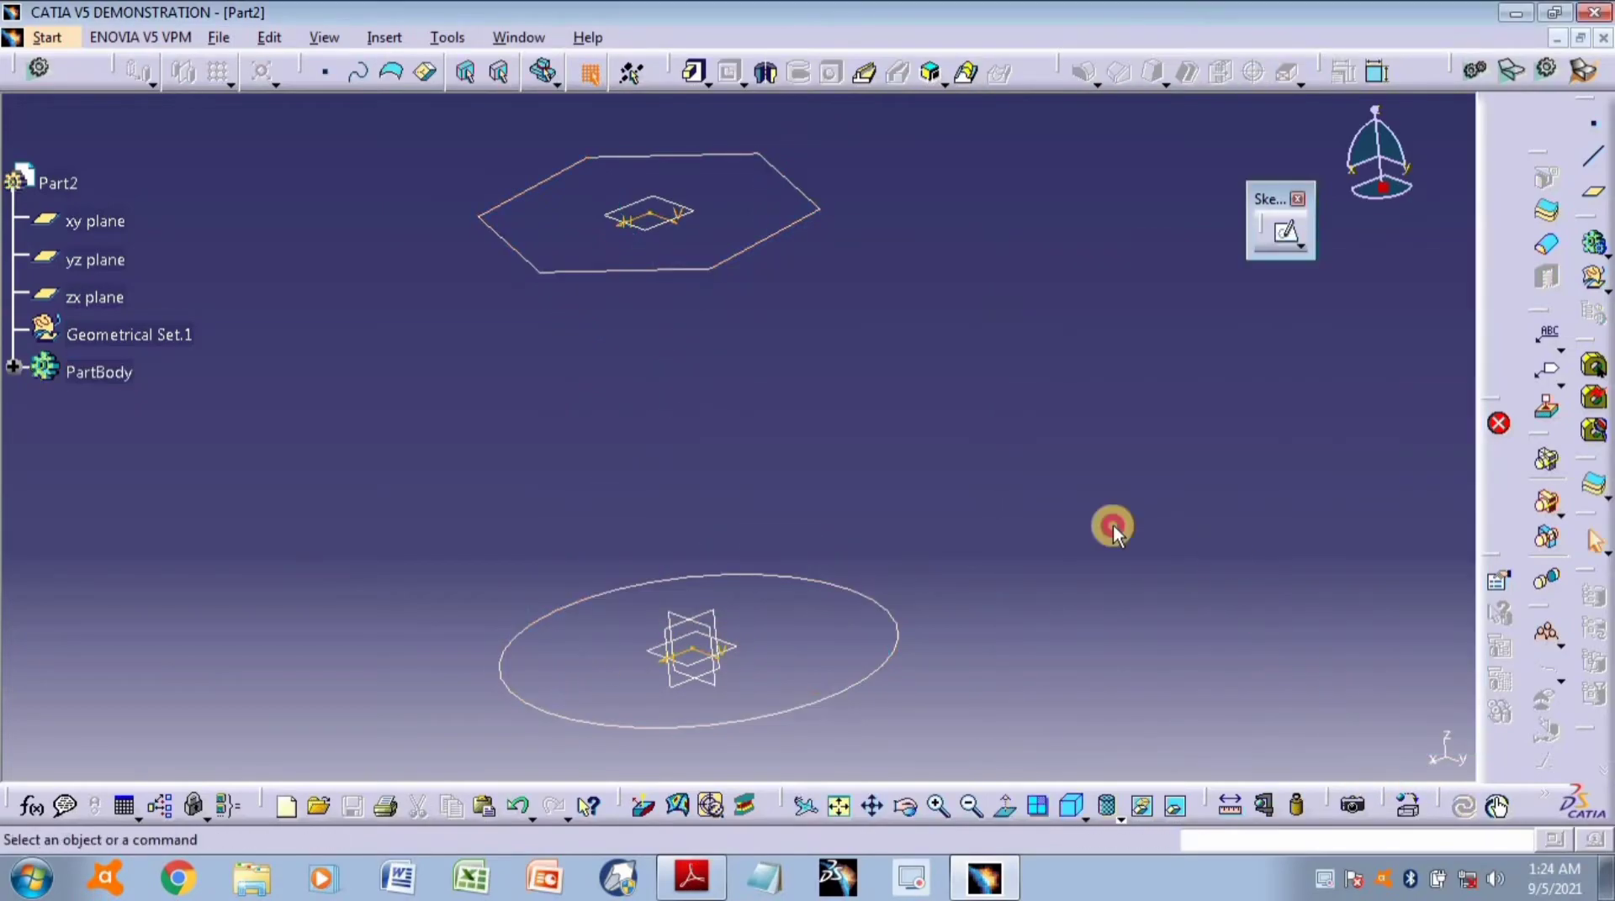
Edit the circle's sketch, add equidistant points around the circle with New Points set to 5, and exit the sketch.
double_click(898, 654)
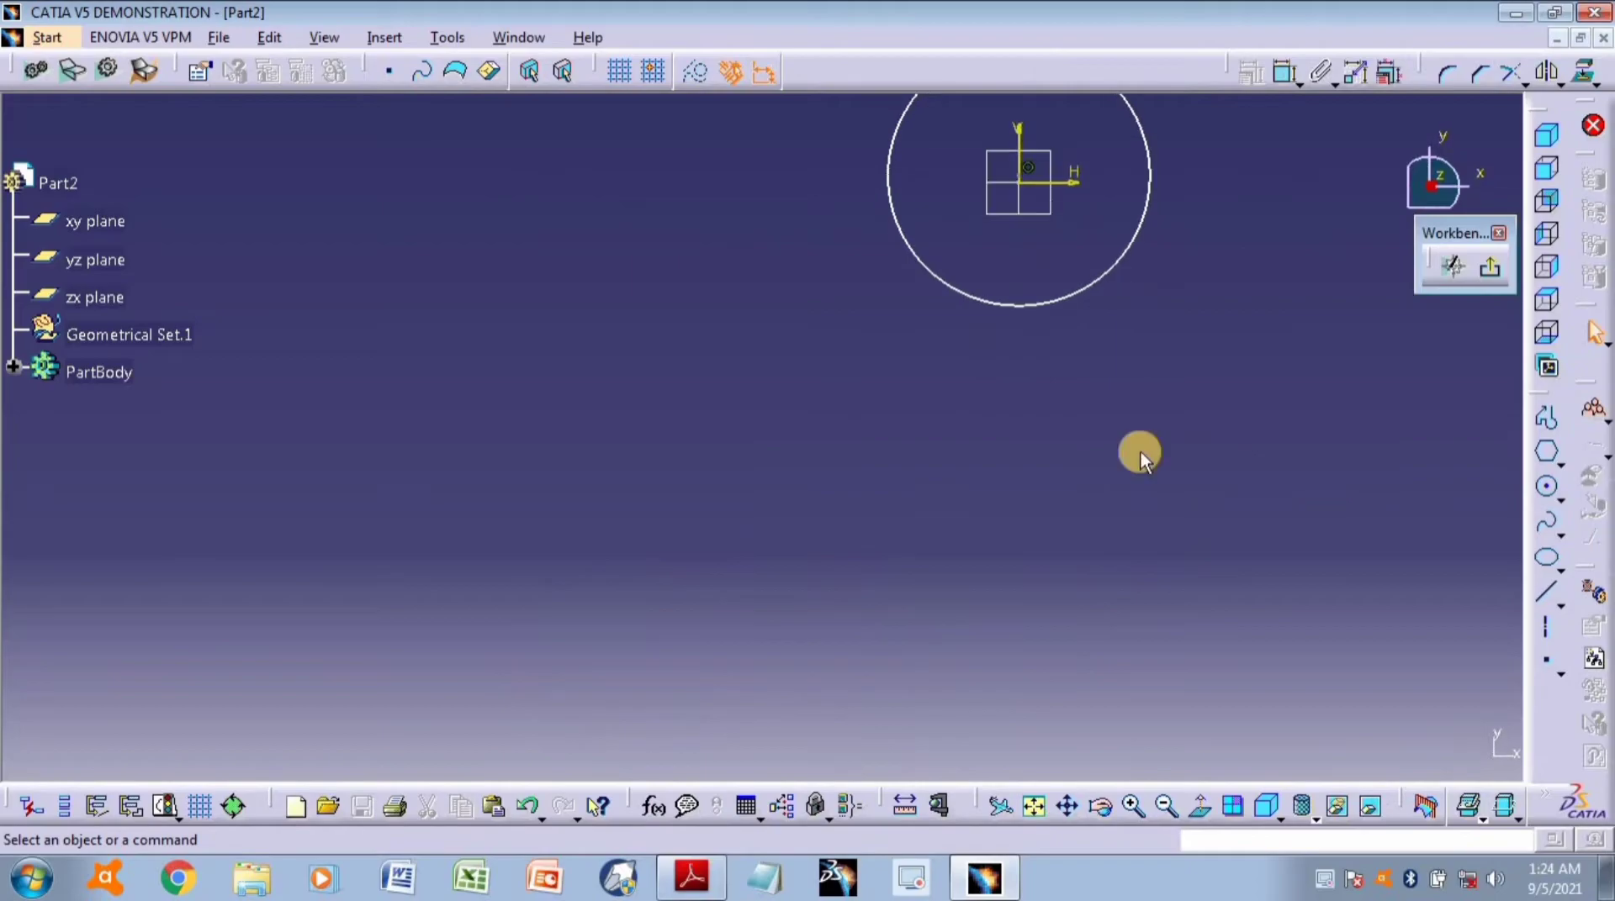
middle_click_drag(872, 541, 695, 710)
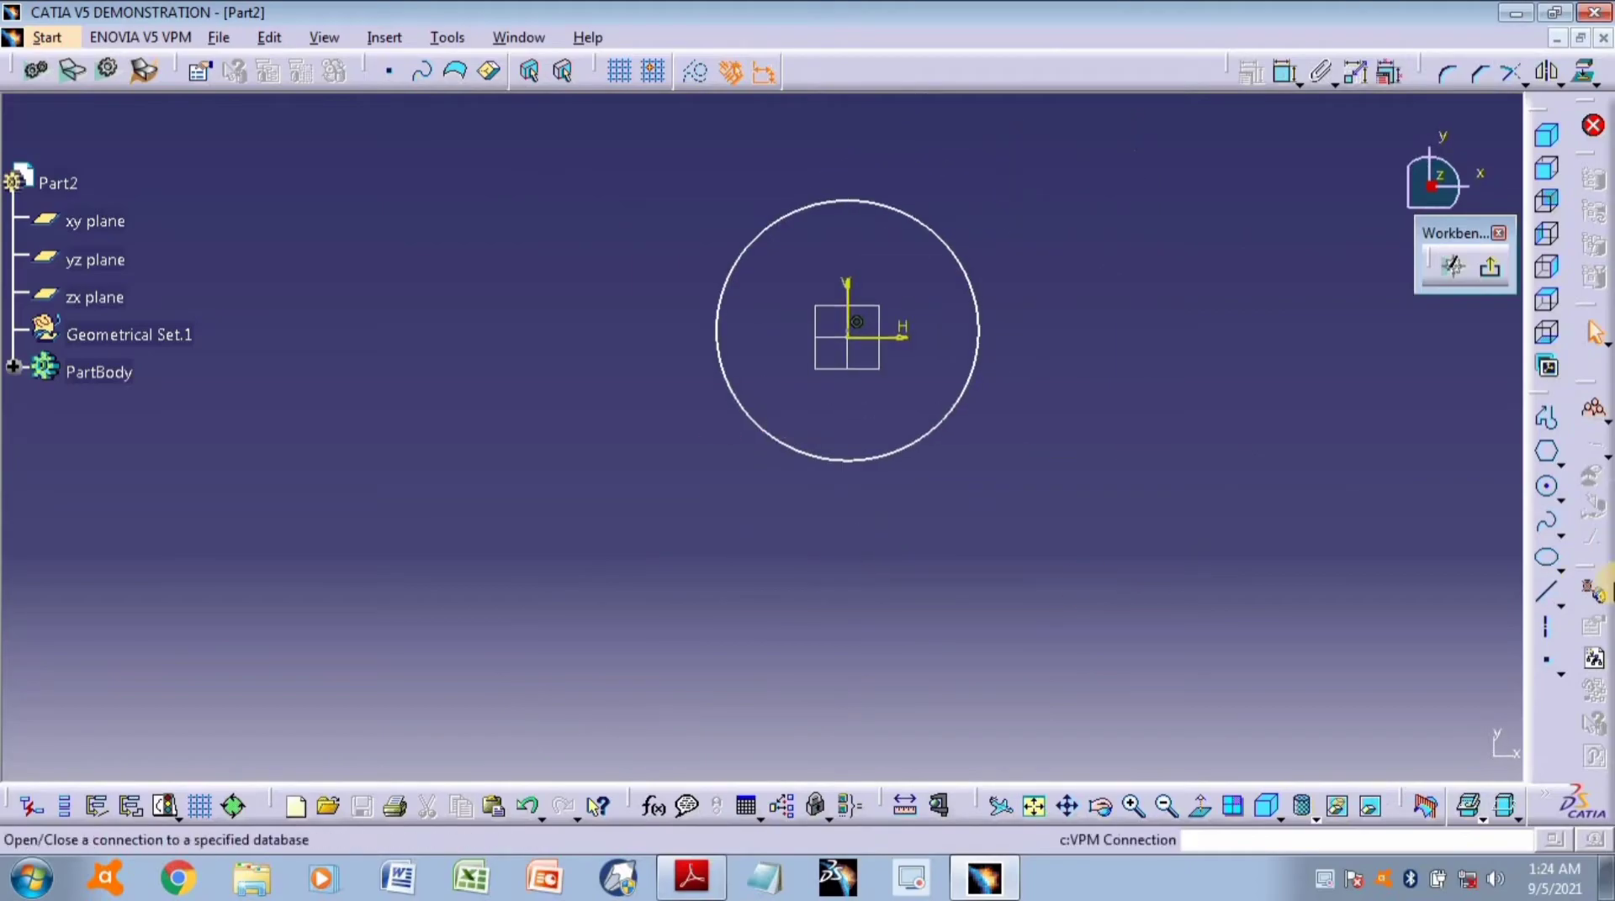
left_click(1561, 606)
left_click(1540, 626)
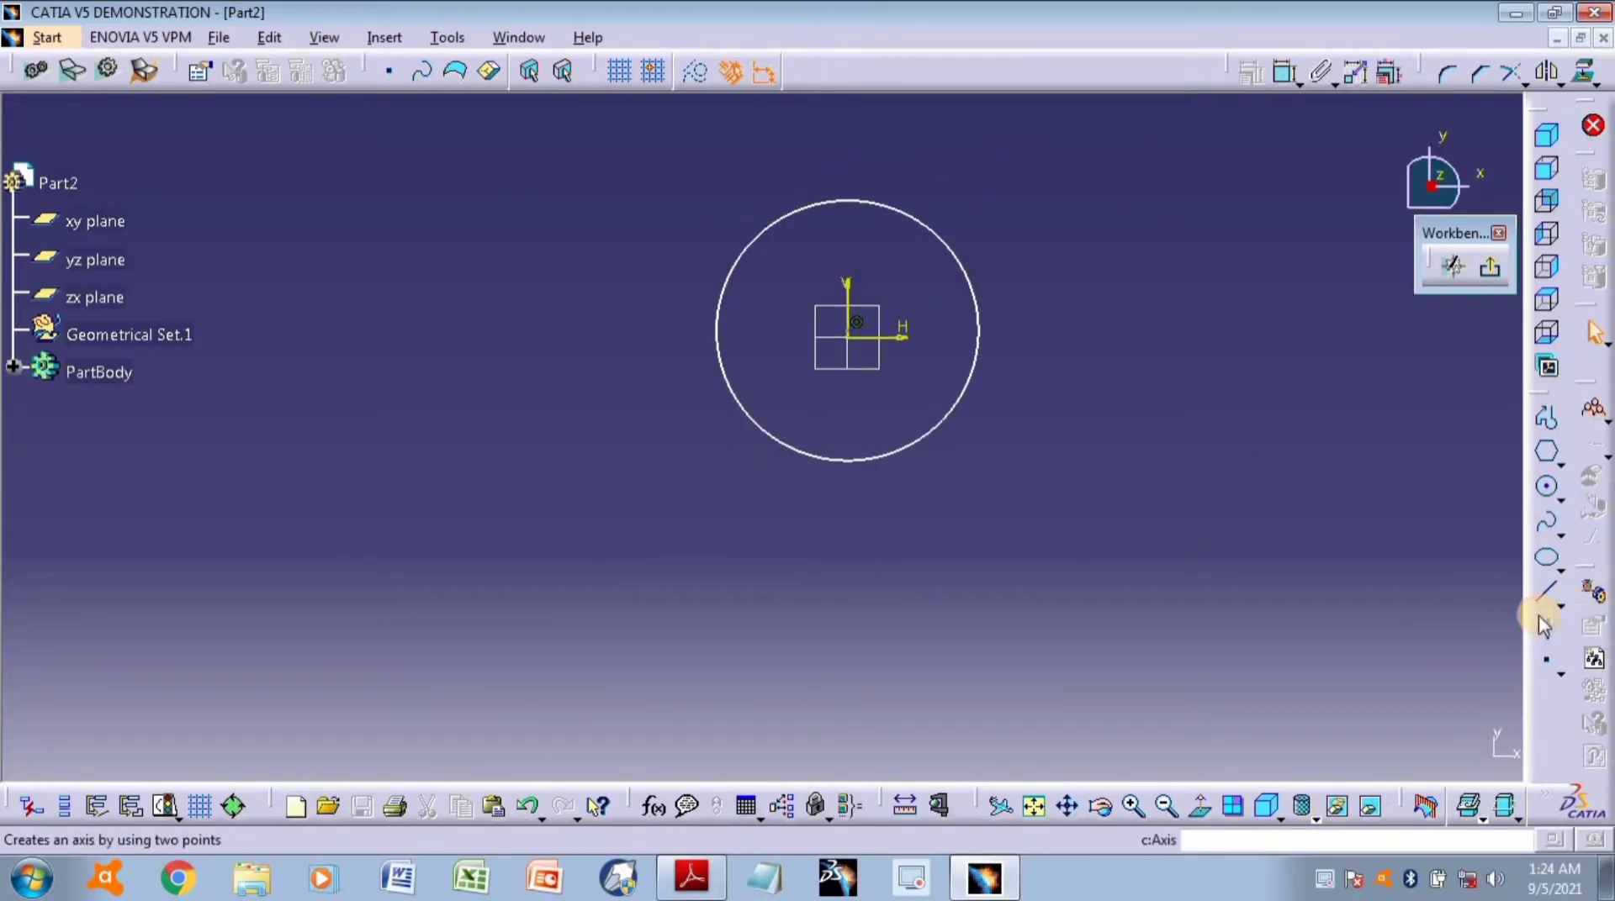
left_click(1561, 677)
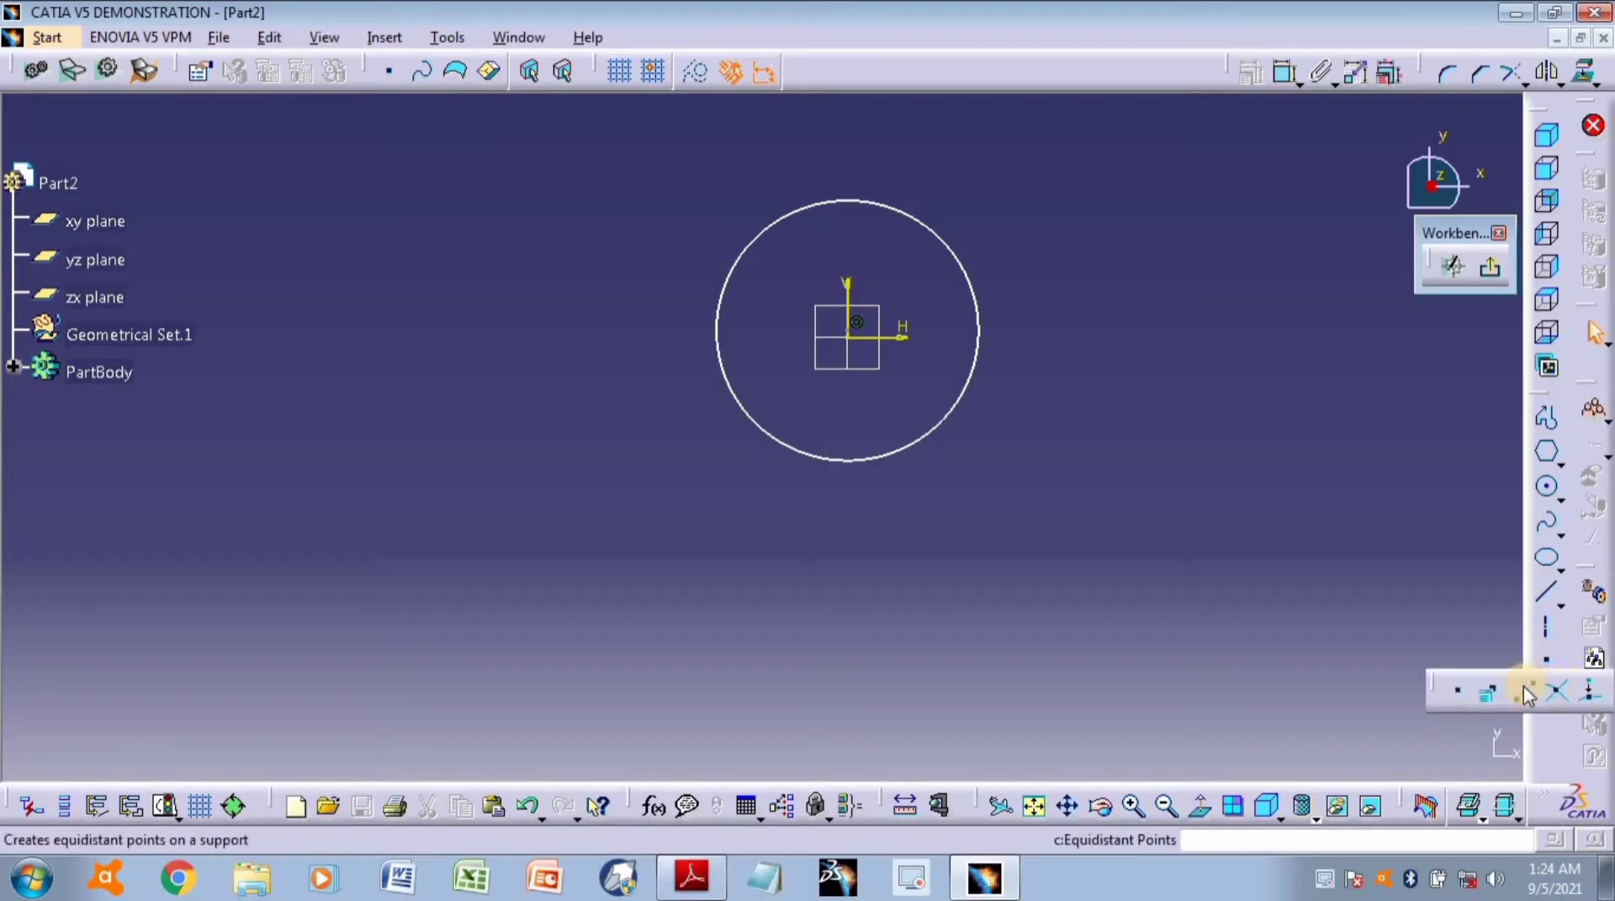
left_click(1524, 693)
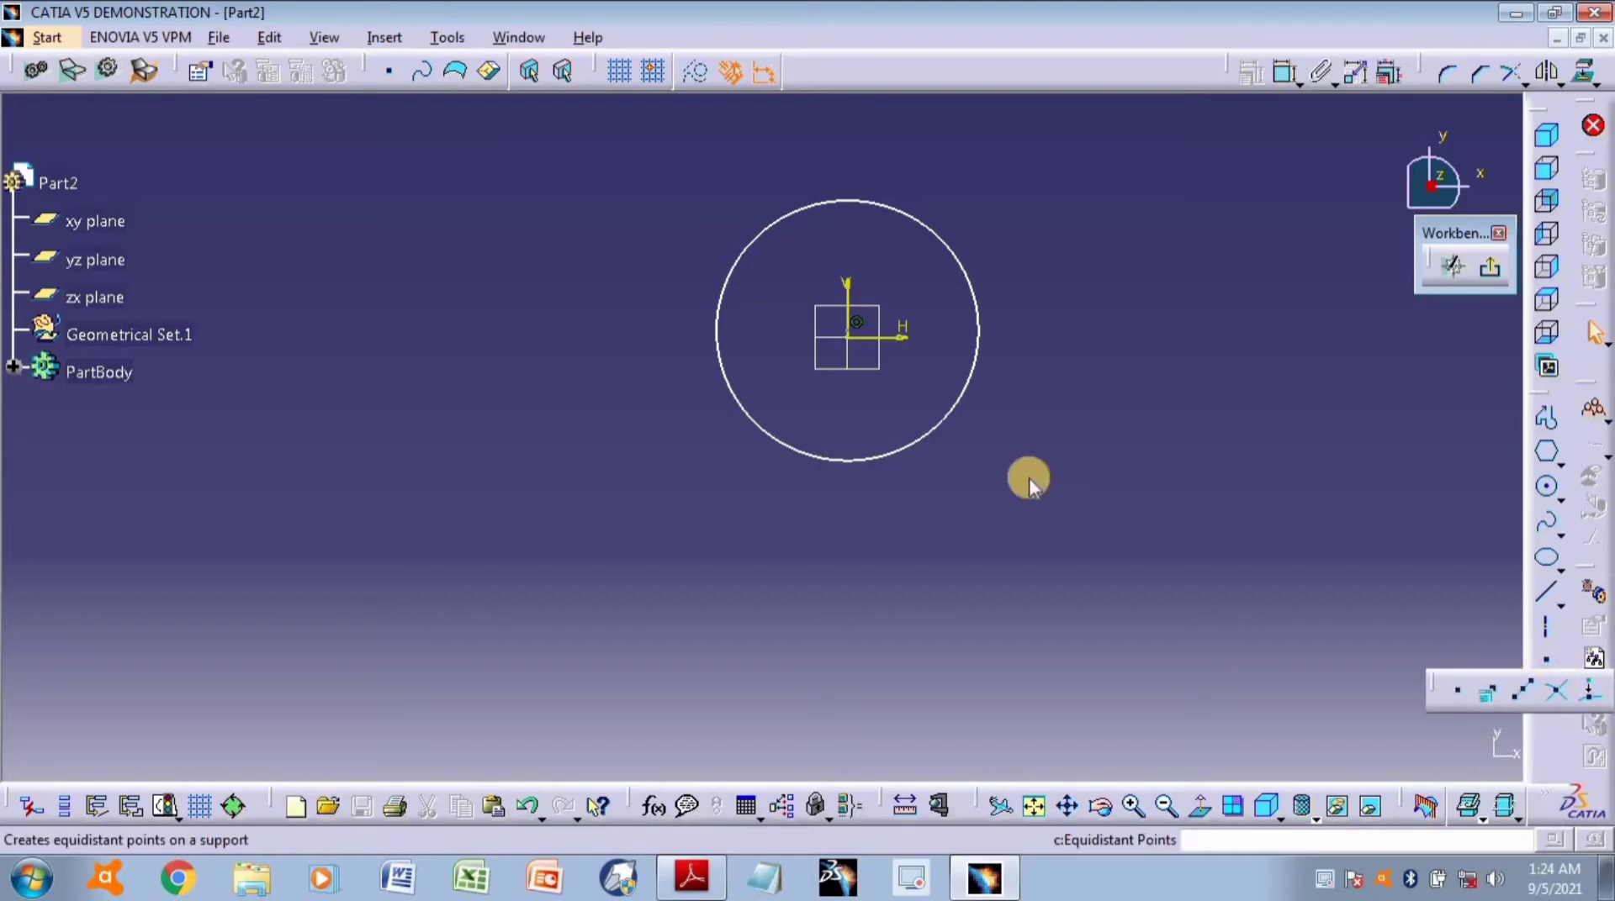
left_click(879, 457)
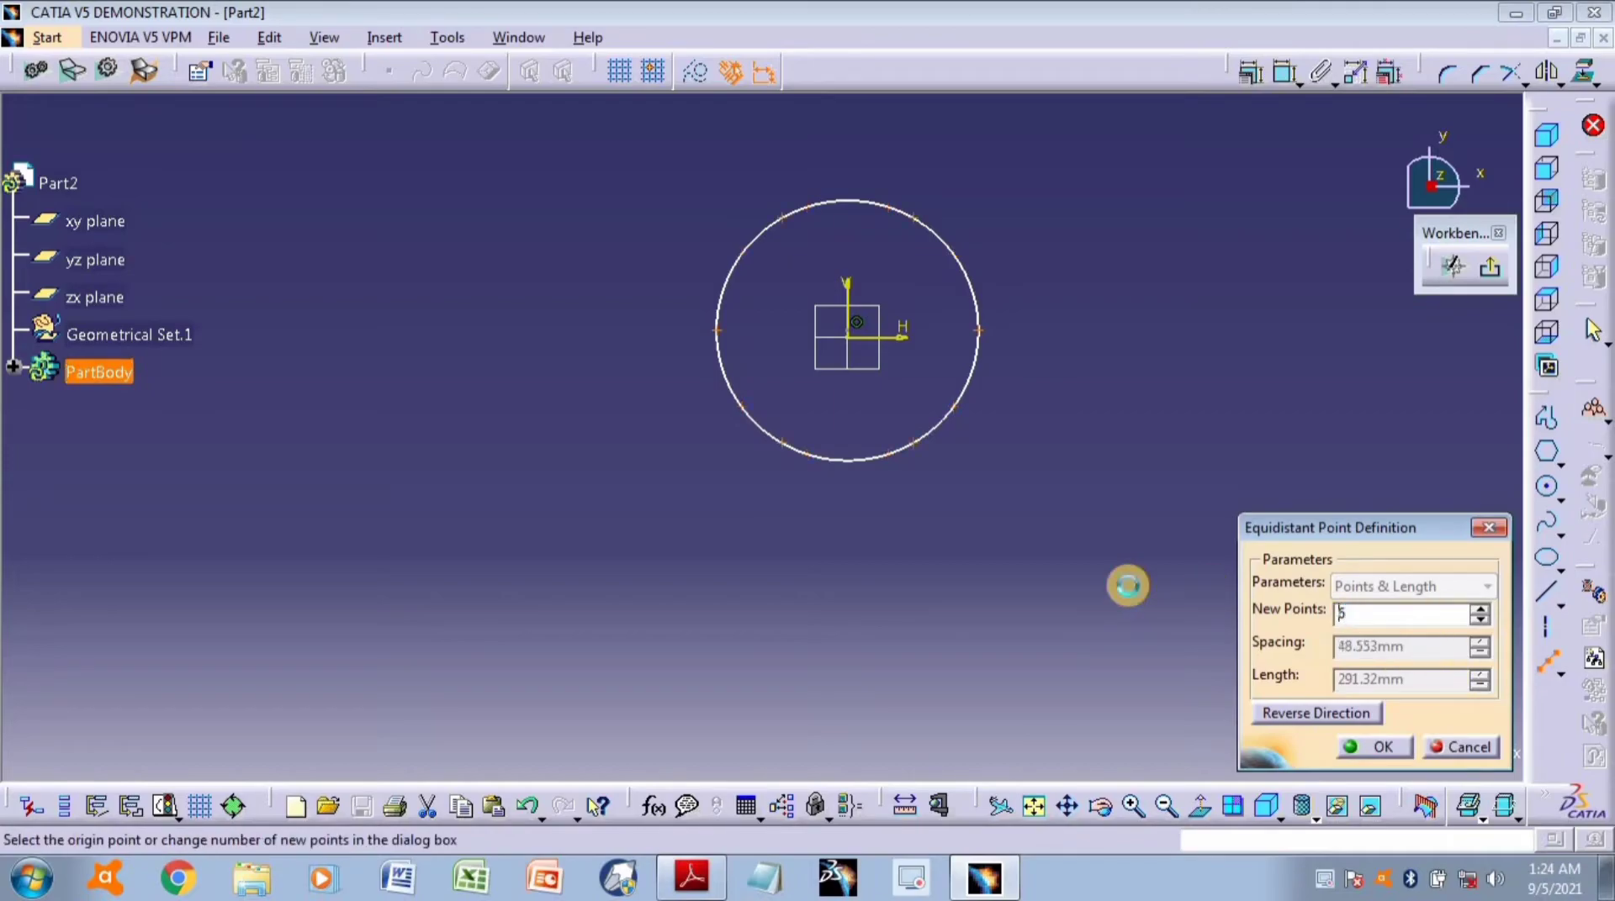
left_click(1378, 740)
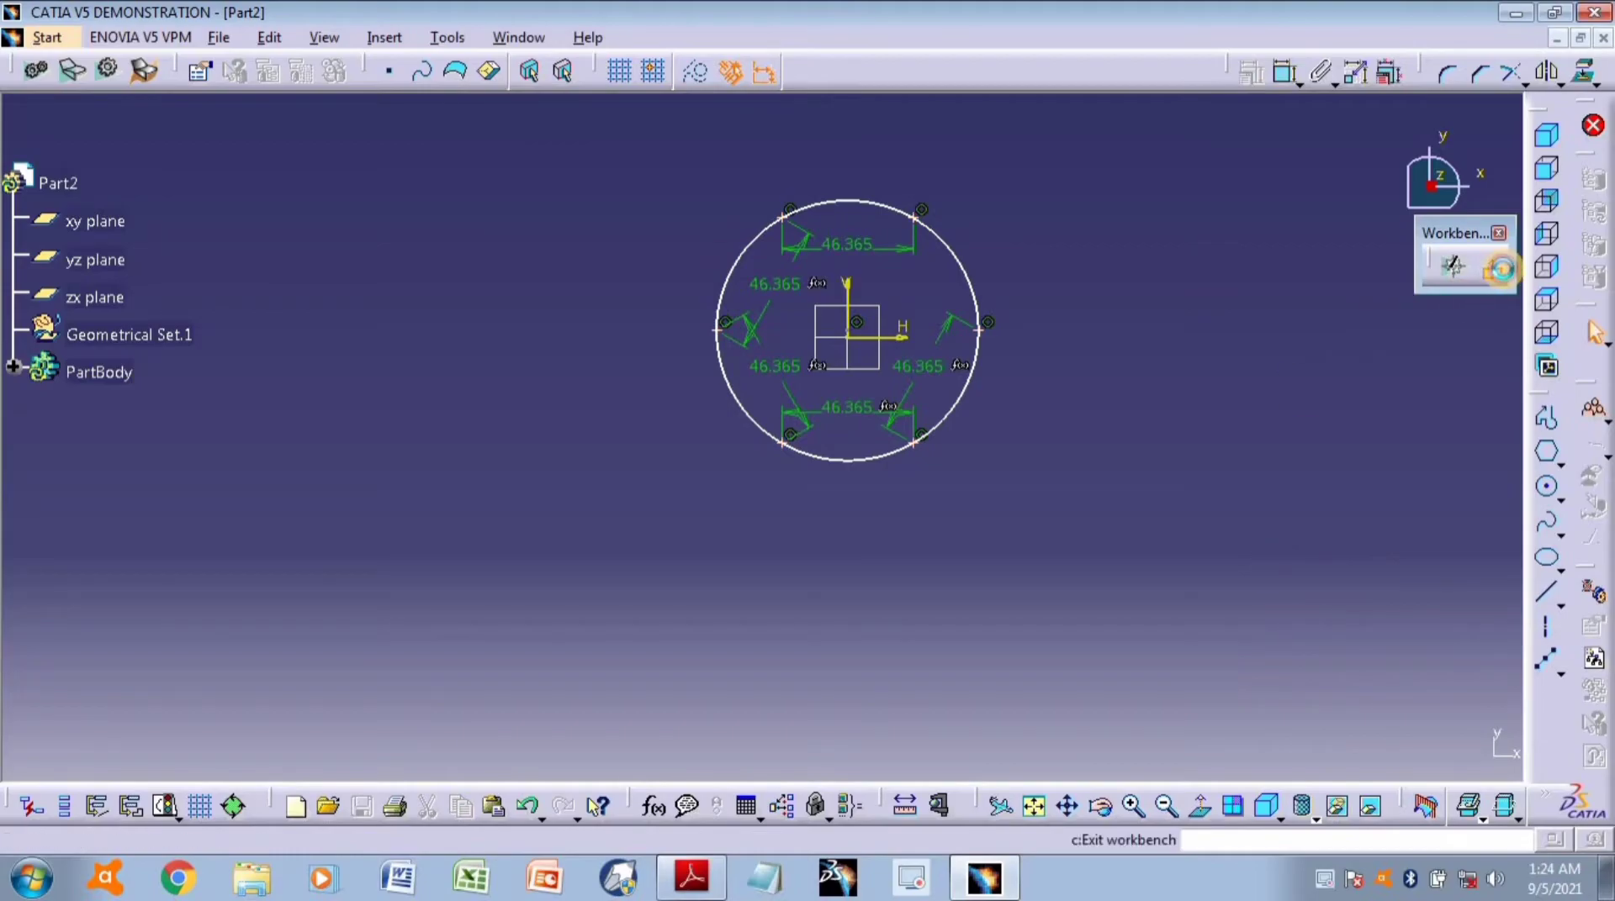
left_click(1489, 267)
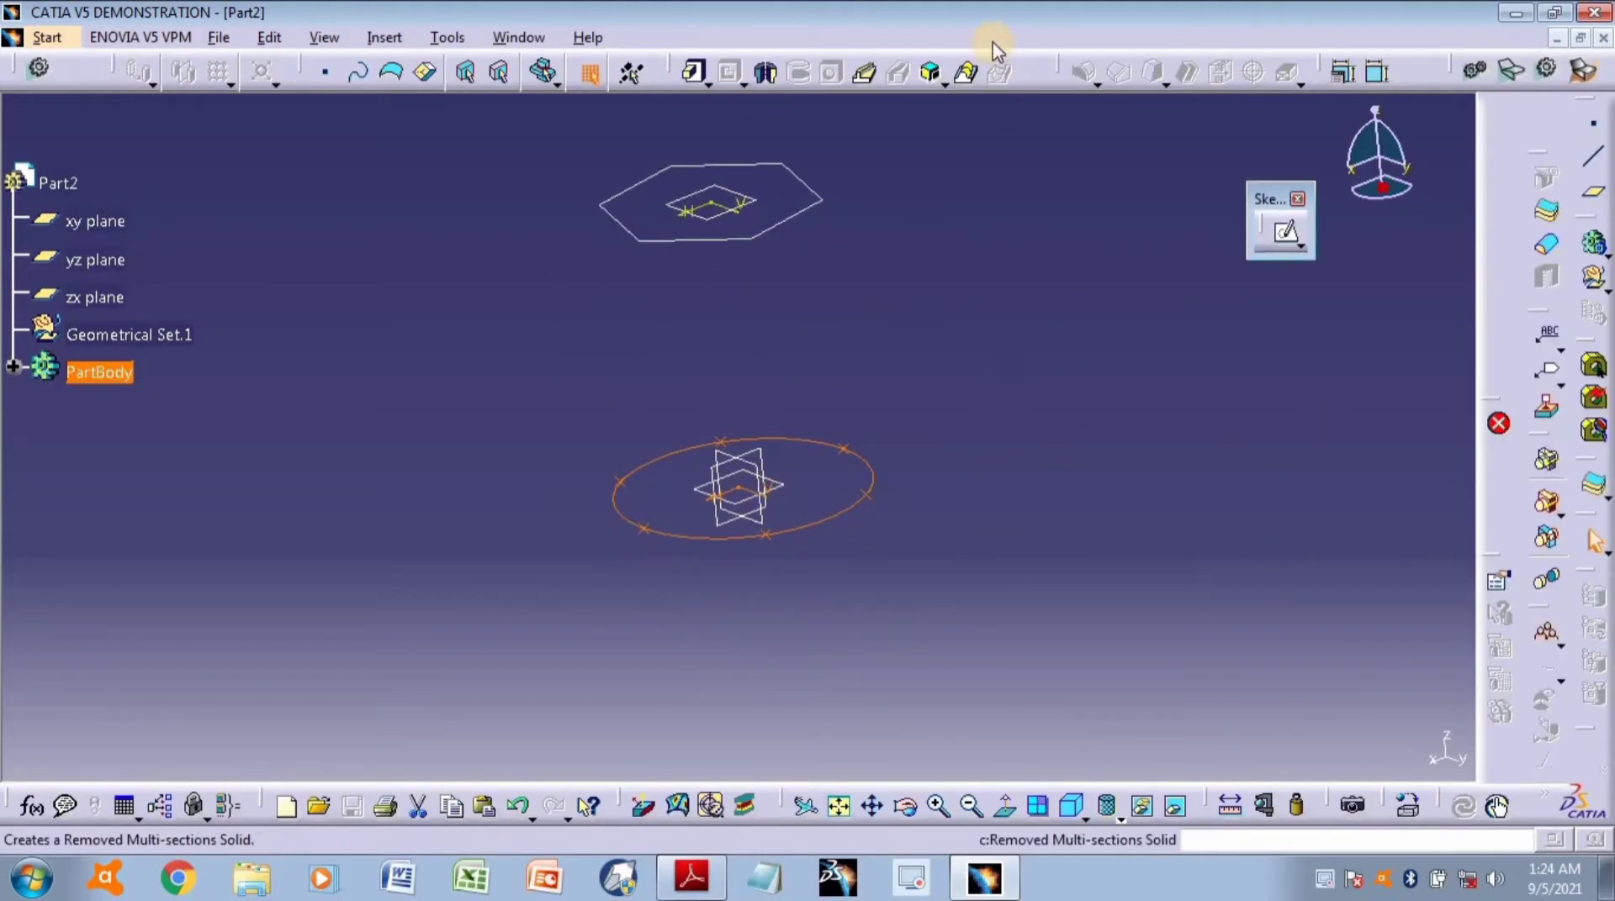
Start a multi-sections solid with the hexagon as the first section and the circle as the second.
left_click(999, 72)
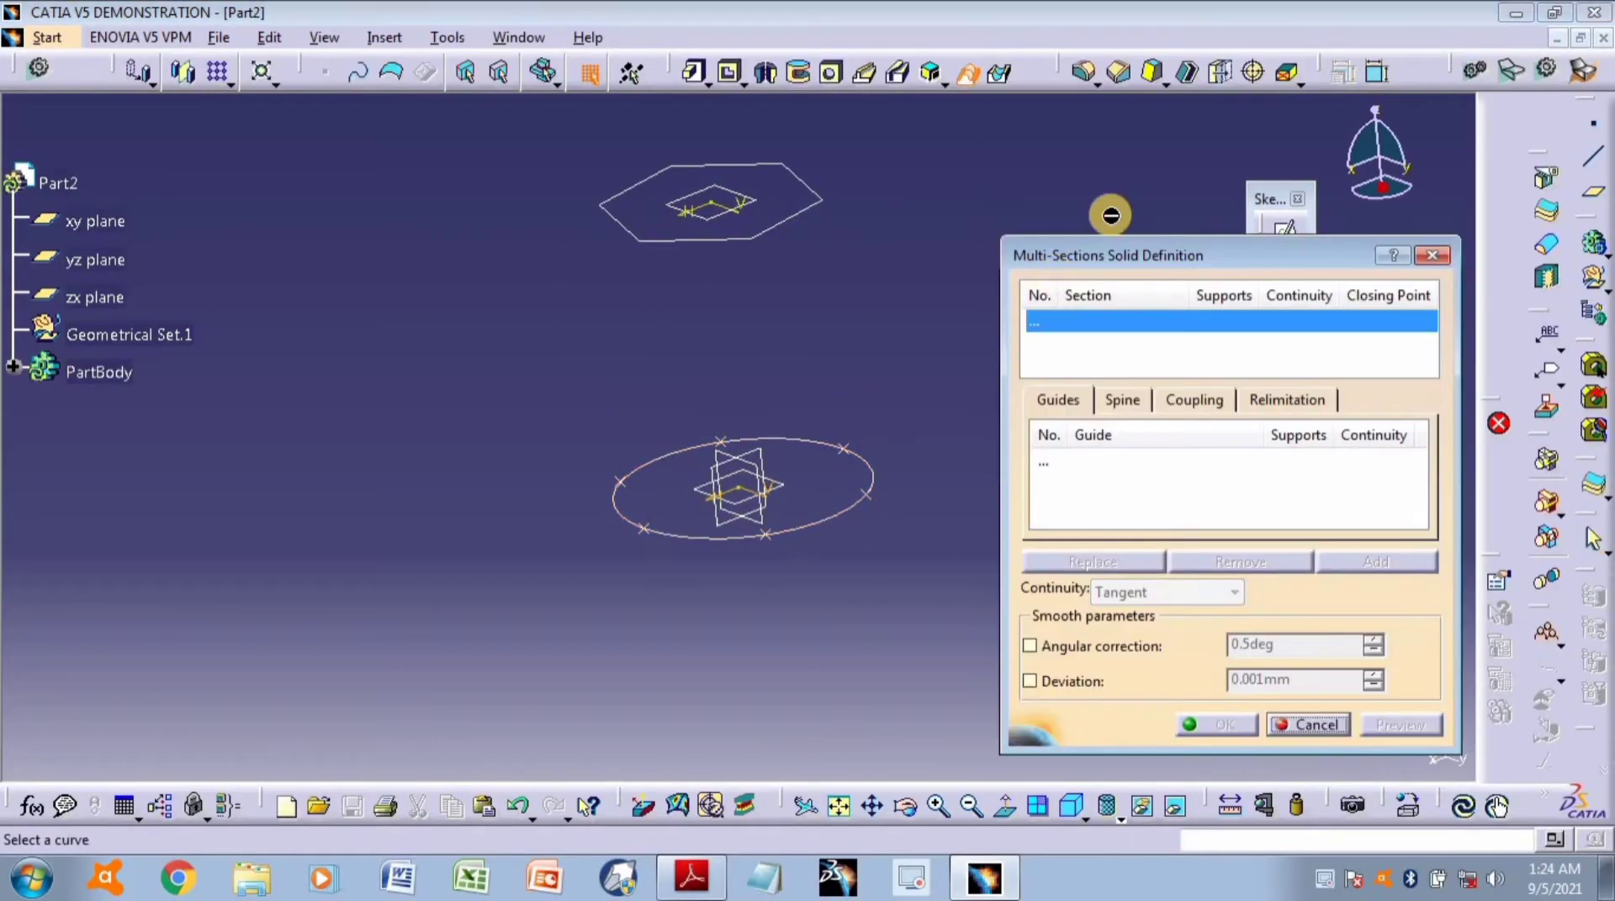
left_click(782, 225)
left_click(823, 530)
middle_click_drag(915, 475, 803, 435)
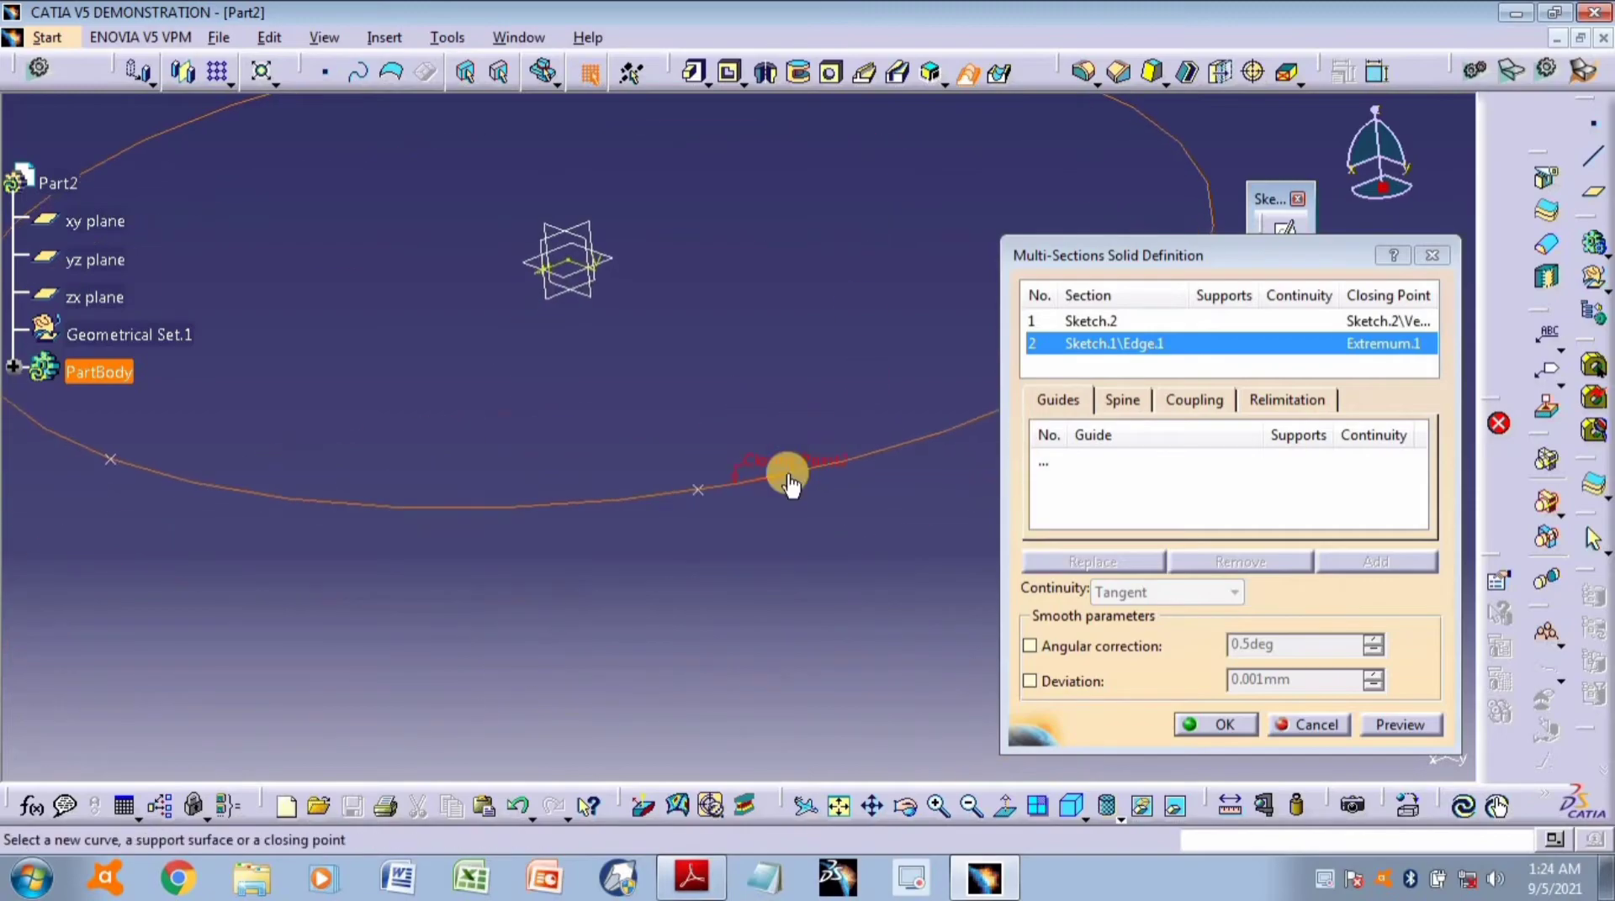
middle_click_drag(786, 523, 750, 737)
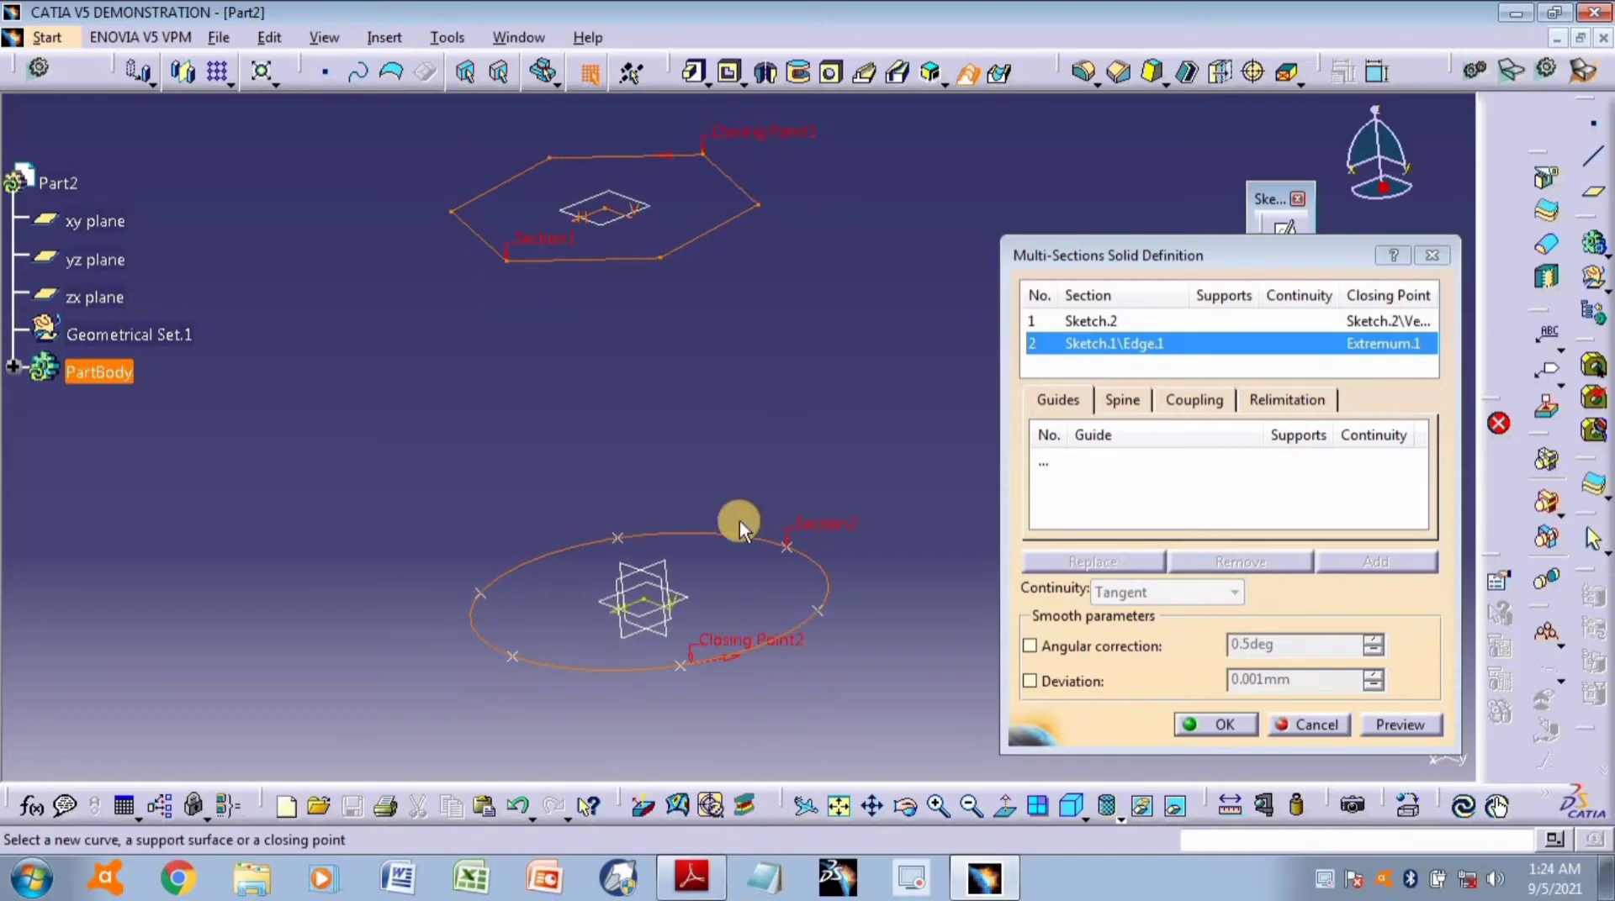
Replace the hexagon's closing point with the hexagon vertex lying roughly above the circle's closing point.
middle_click_drag(790, 592, 606, 517)
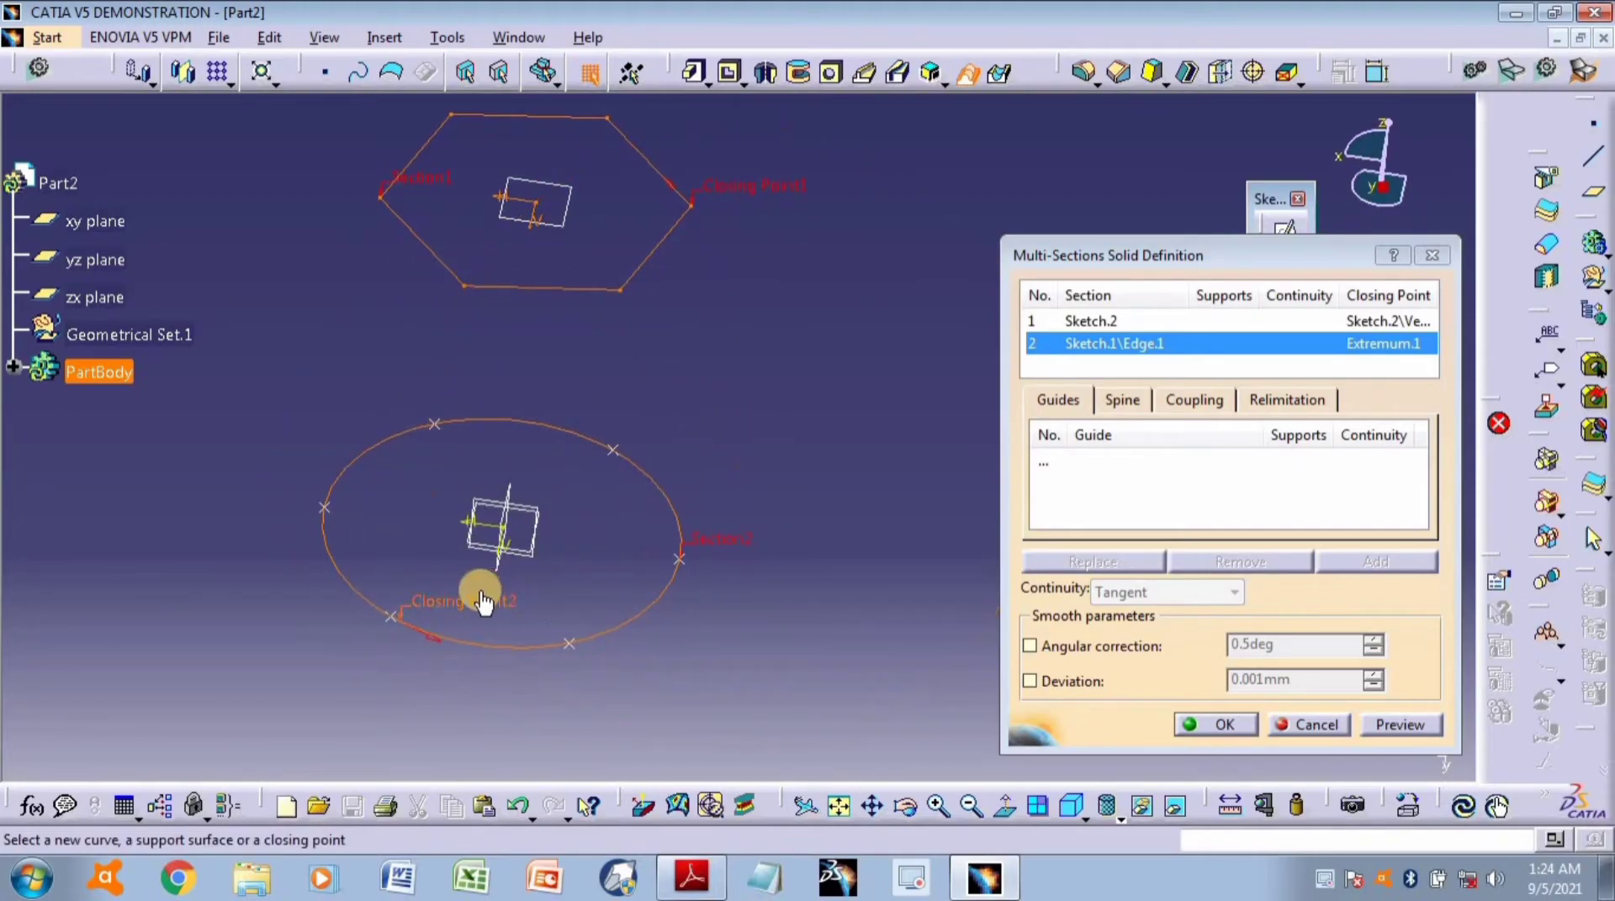
right_click(718, 183)
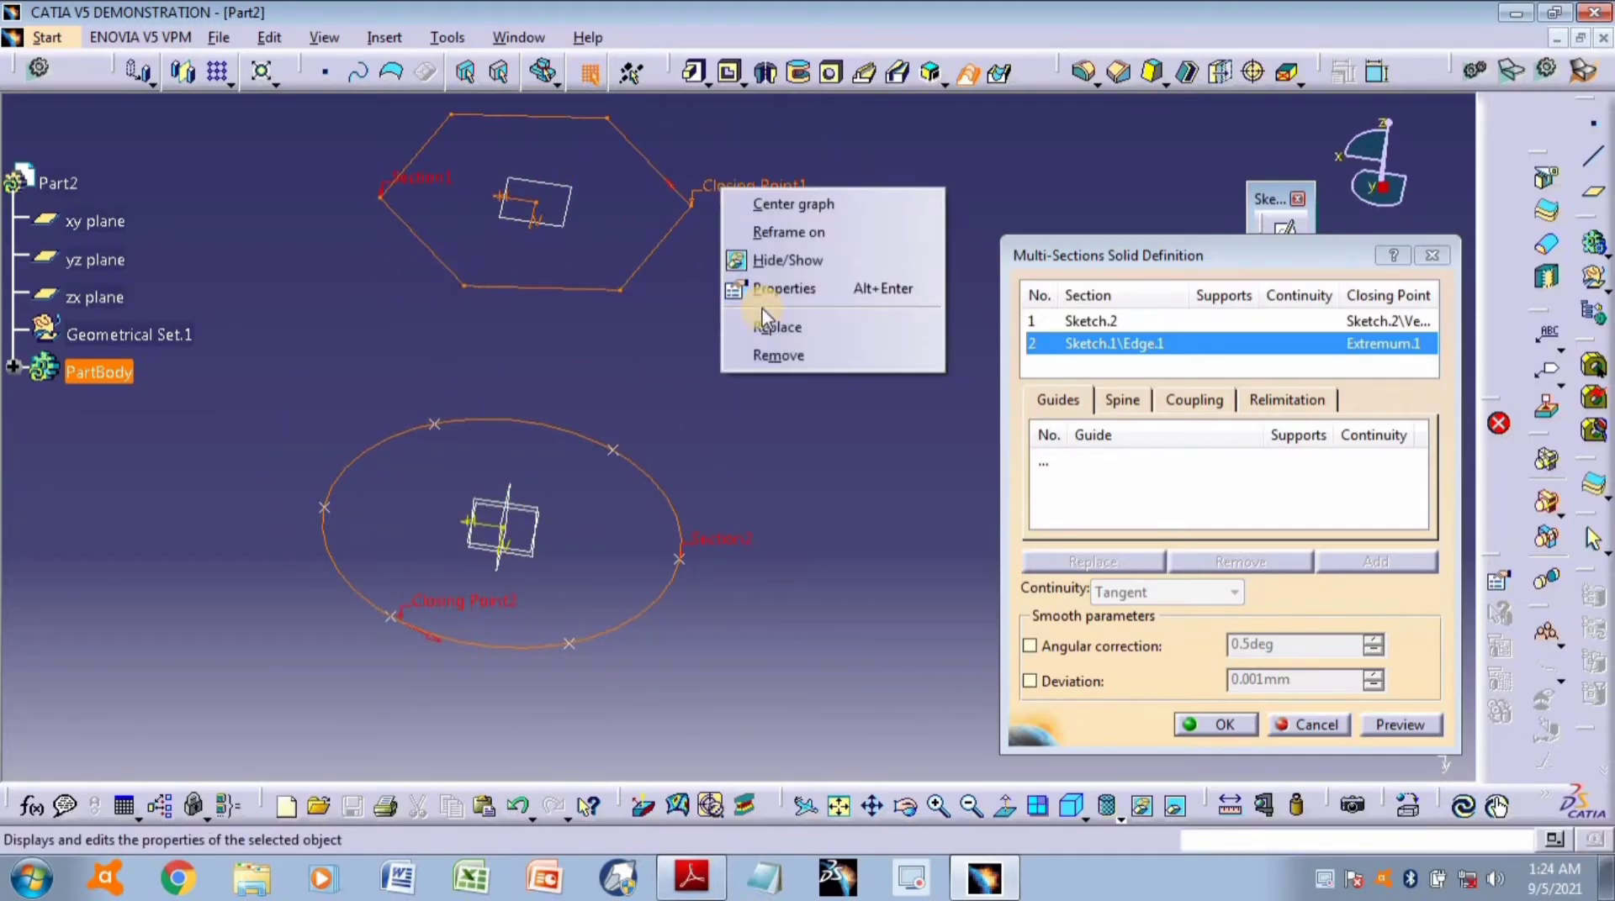
left_click(771, 335)
left_click(465, 286)
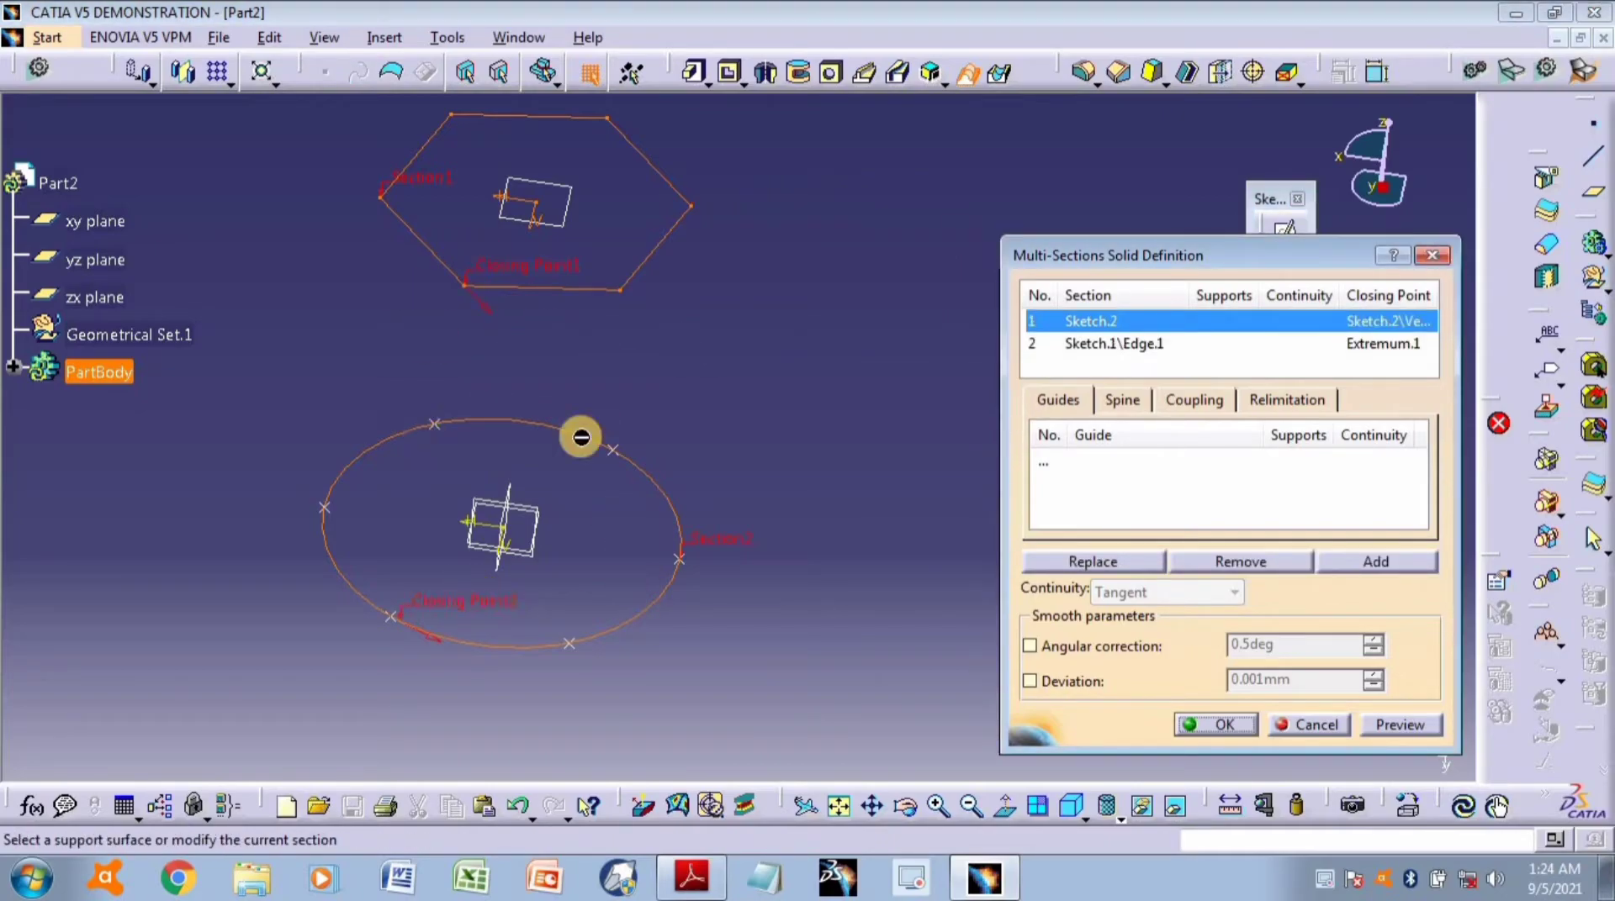
Set the section coupling mode of the multi-sections solid to Vertices.
left_click(1216, 404)
left_click(1275, 439)
left_click(1289, 506)
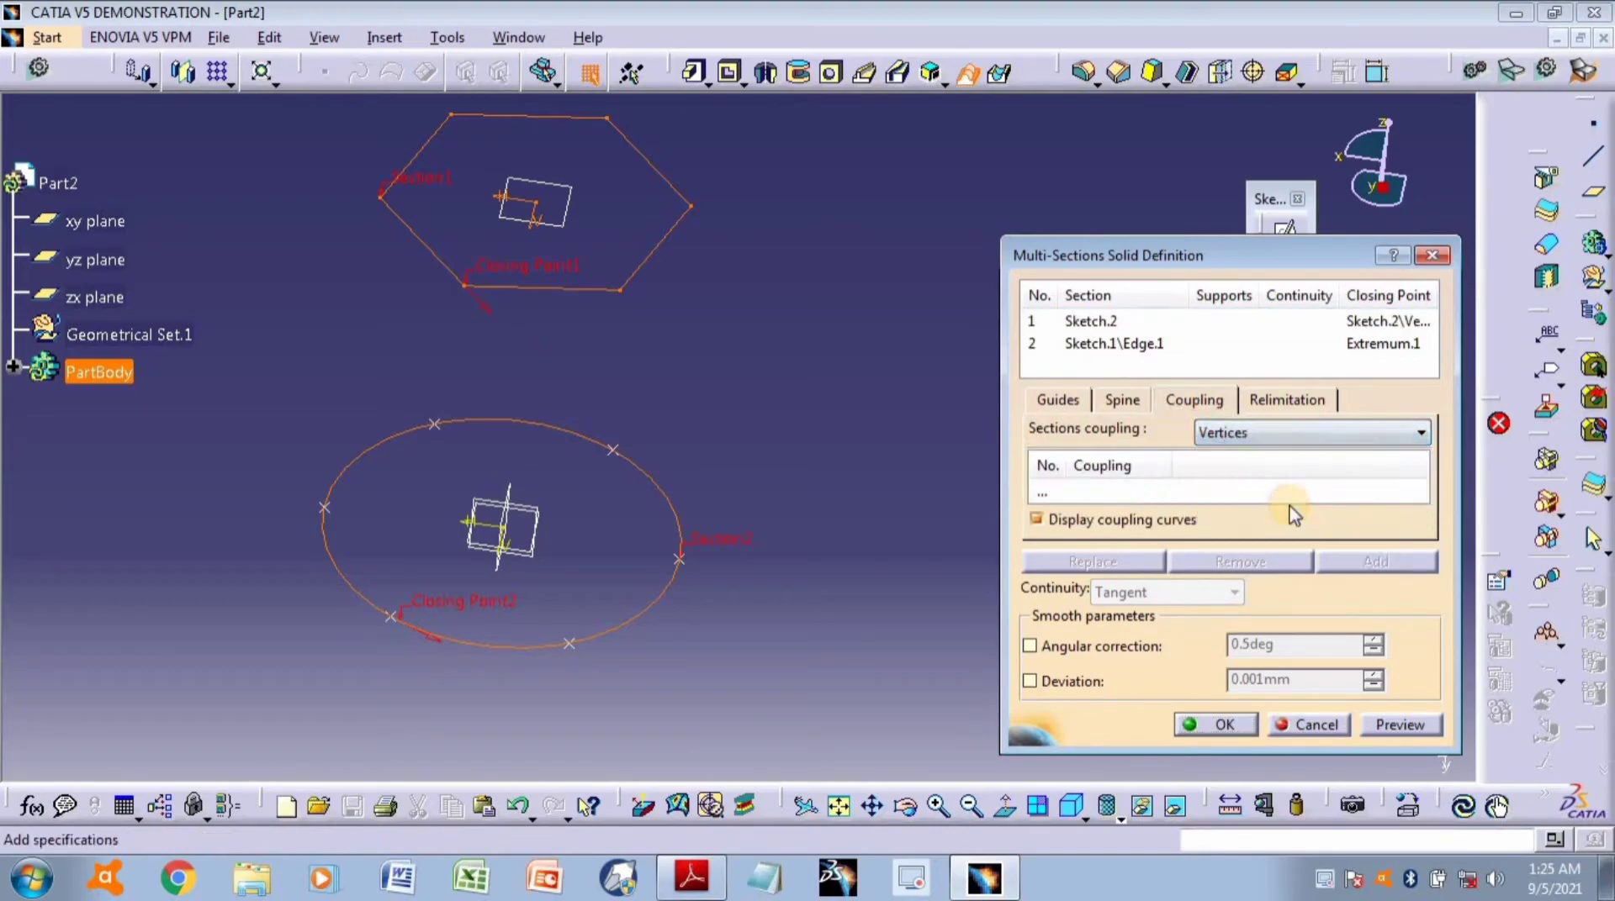
middle_click_drag(839, 562, 887, 537)
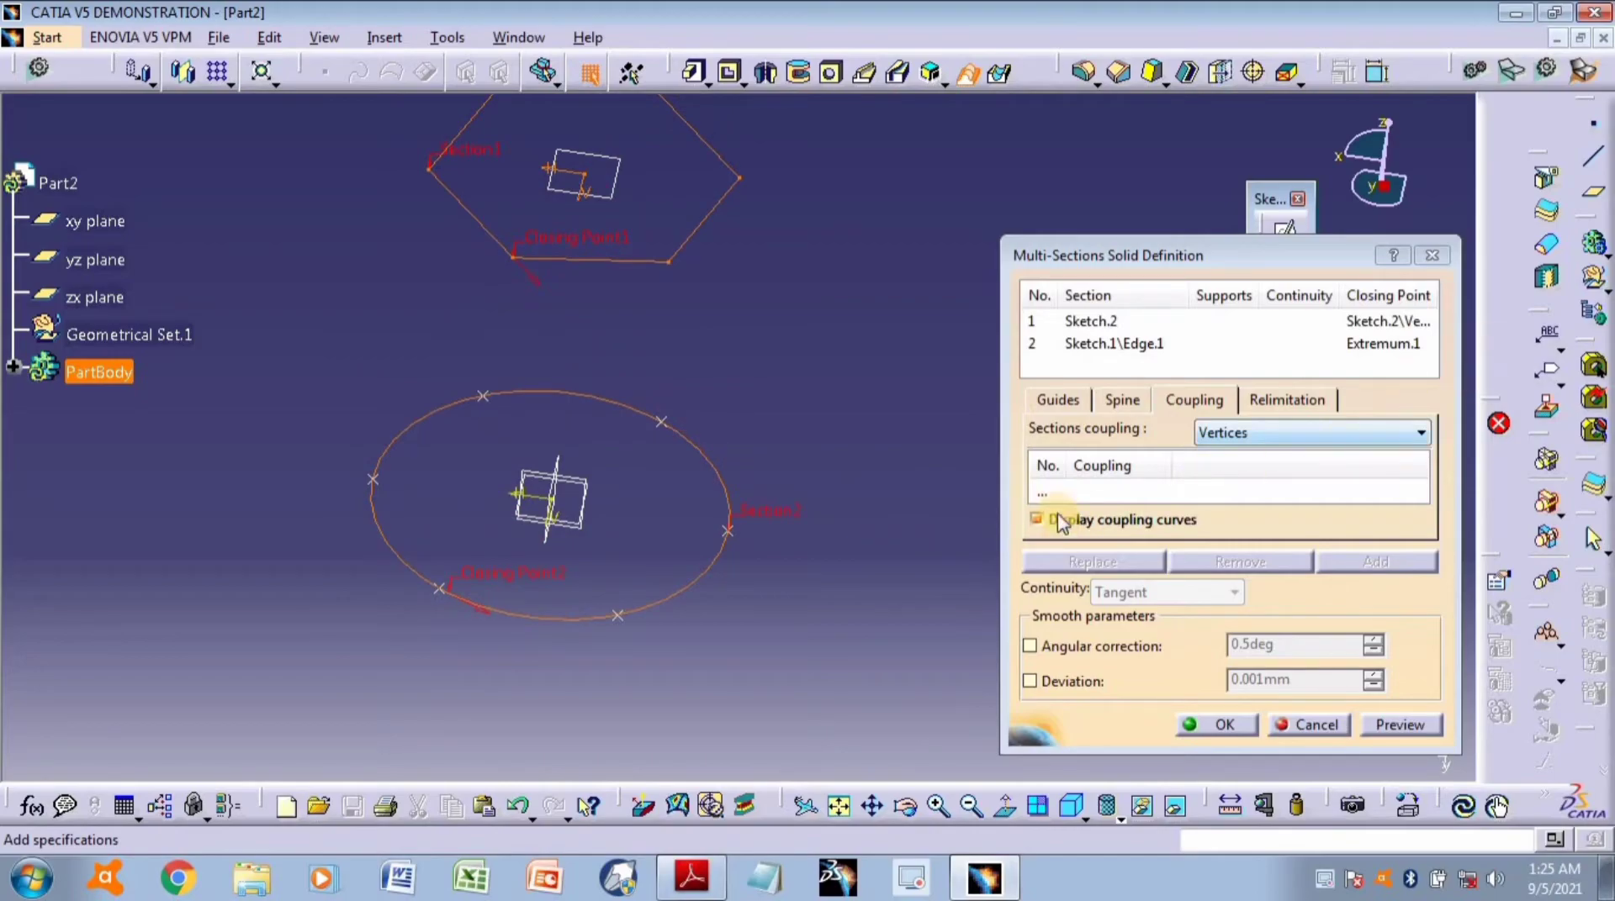
left_click(1051, 491)
left_click(1403, 561)
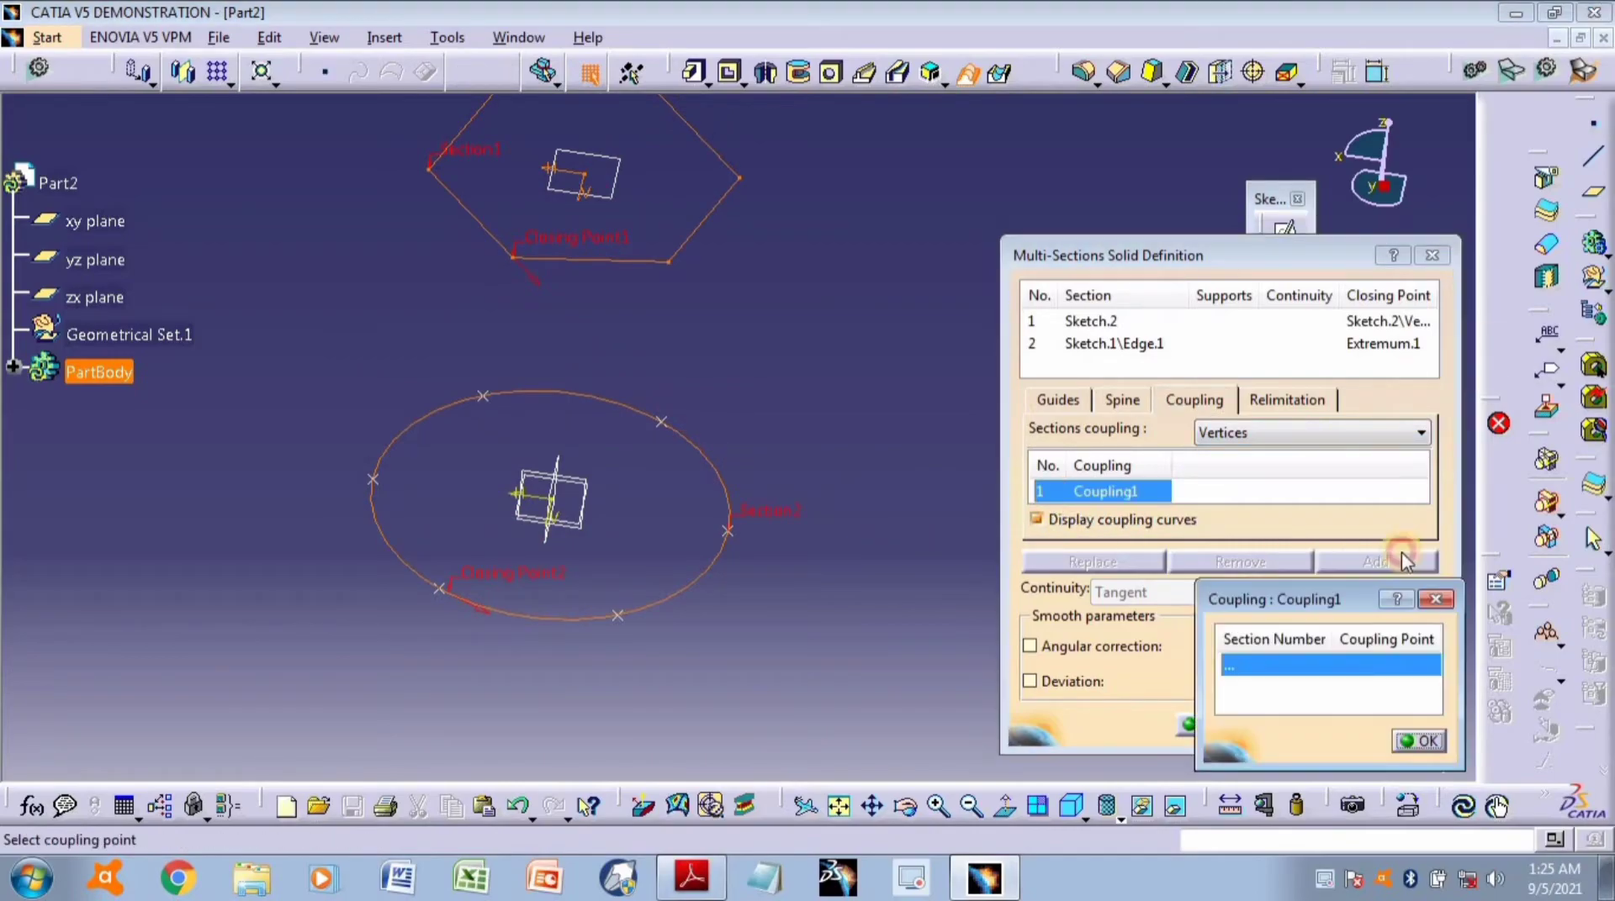
left_click(667, 263)
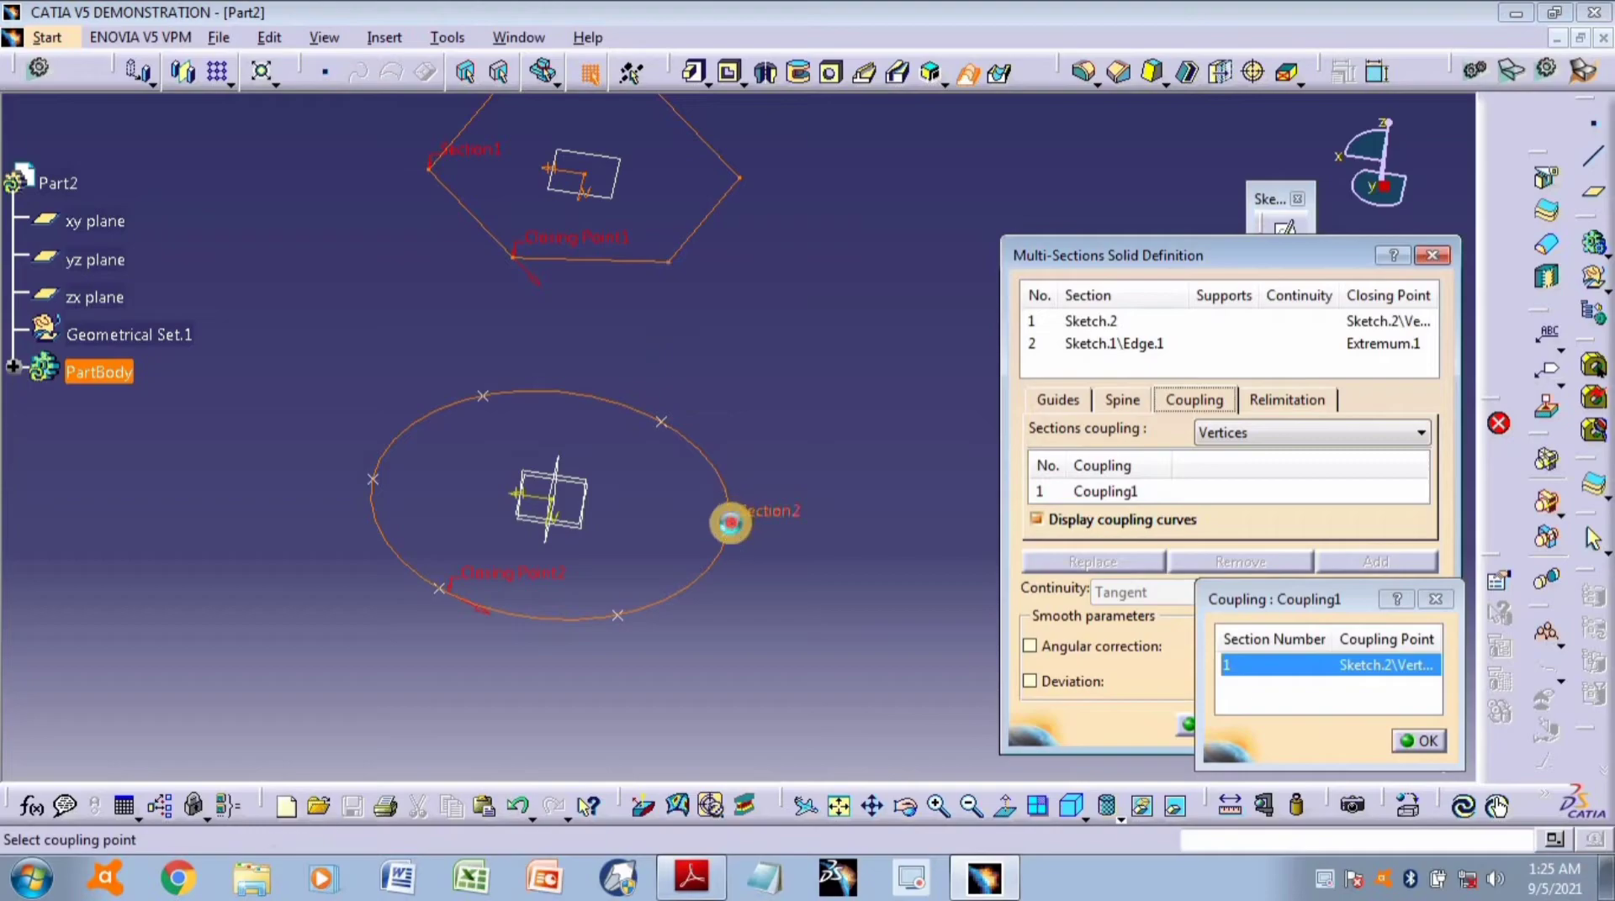
left_click(709, 541)
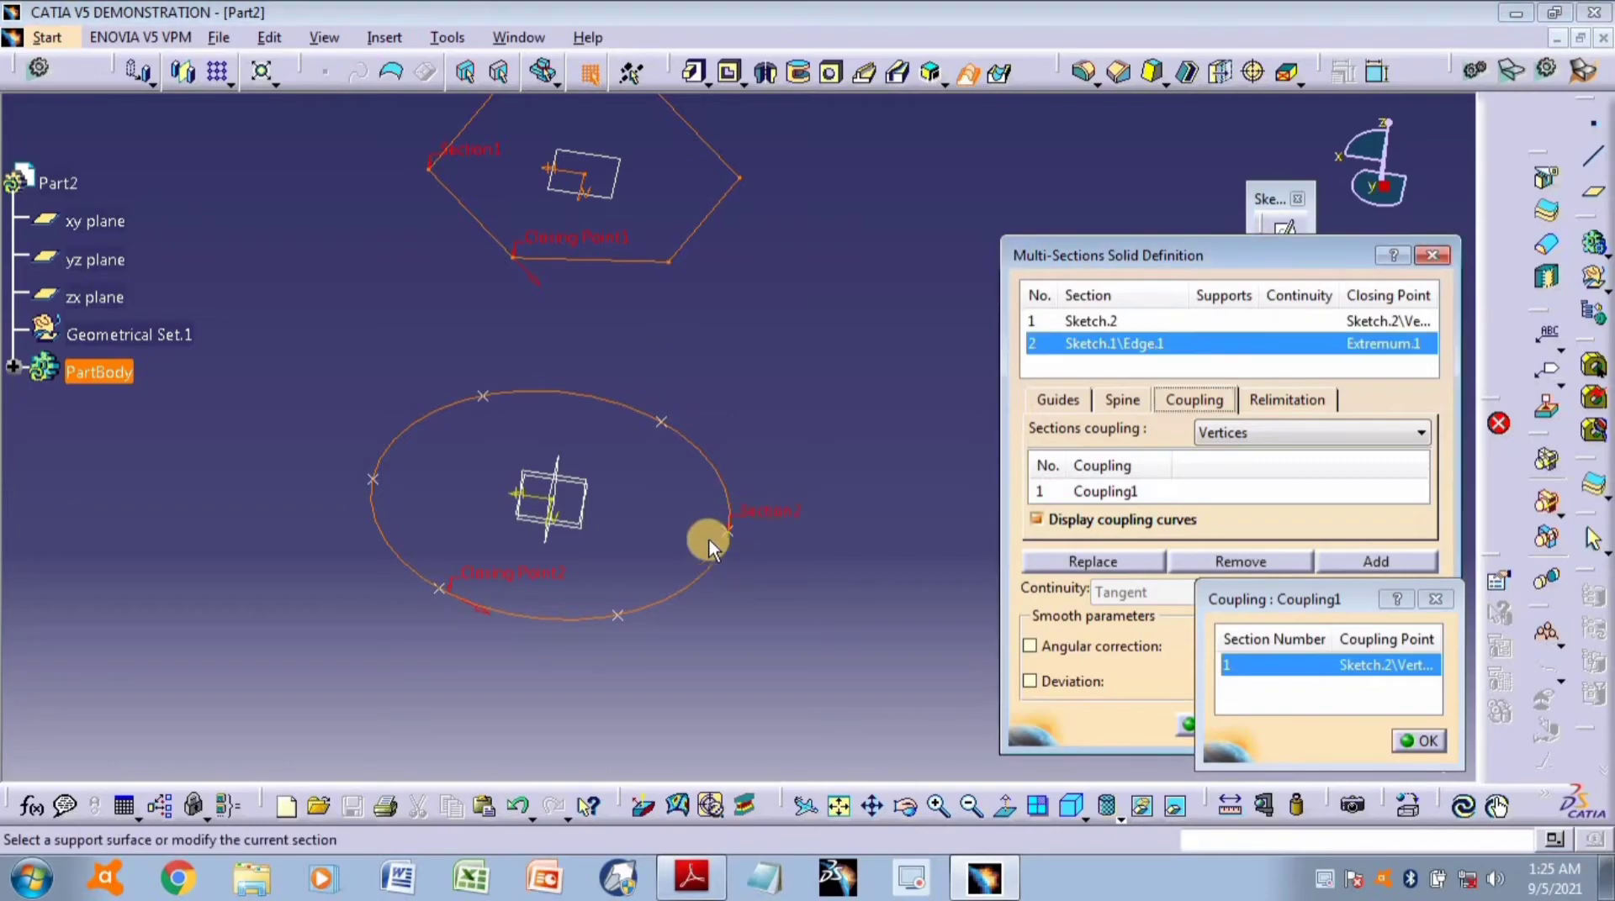
right_click(1121, 496)
left_click(1191, 652)
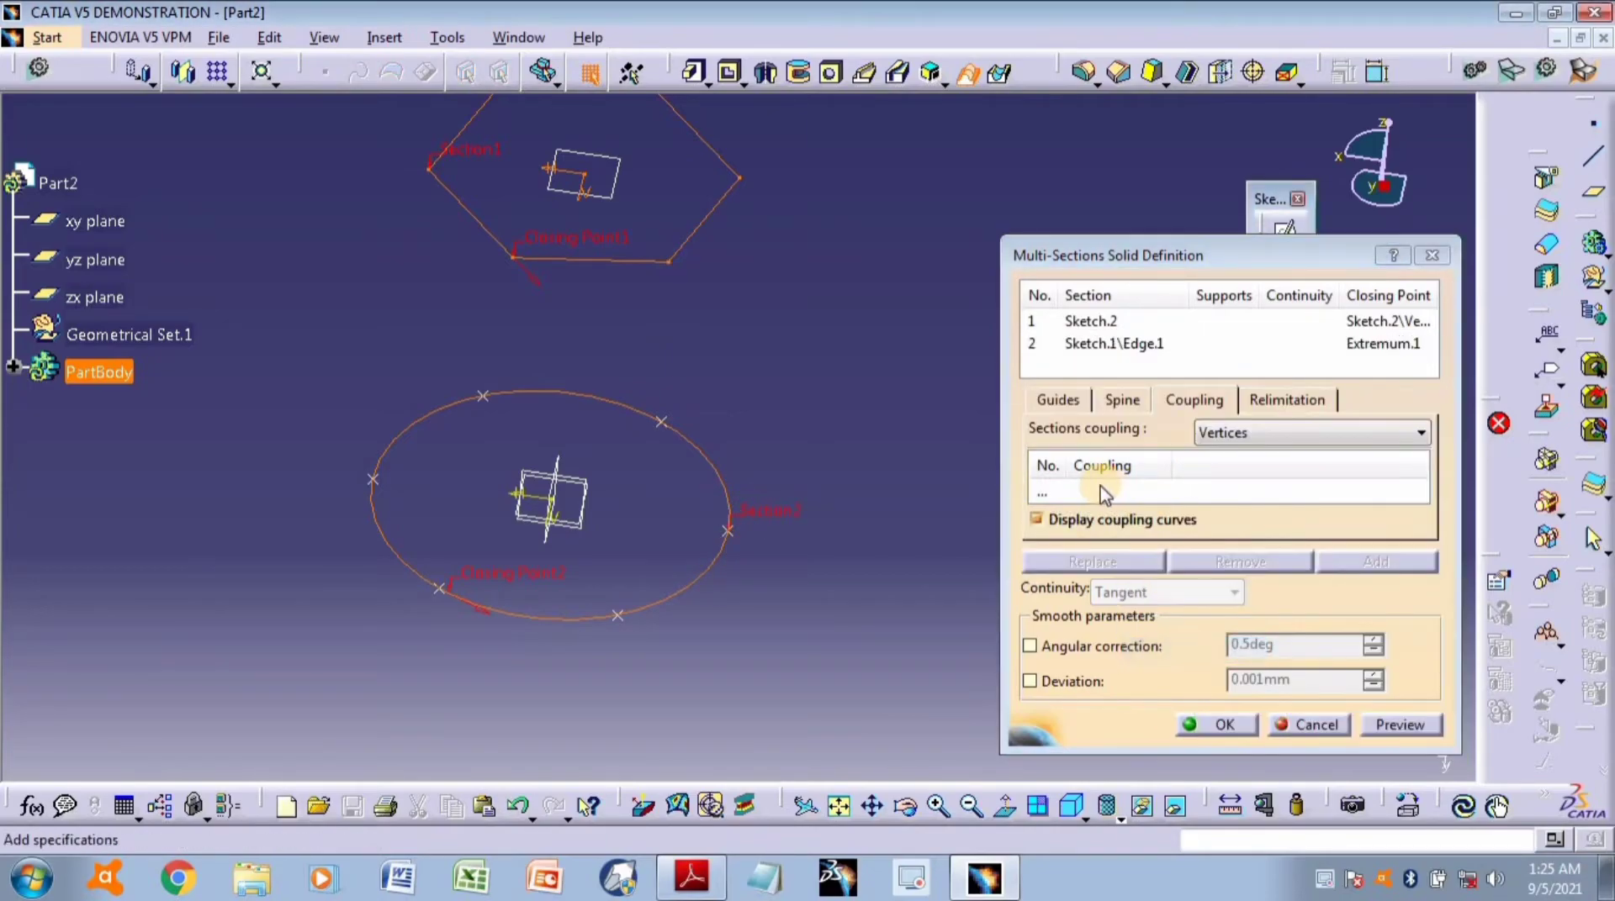
Add three couplings in sequence from adjacent hexagon vertices to adjacent circle points, ending at the point by the circle's closing point.
left_click(1359, 559)
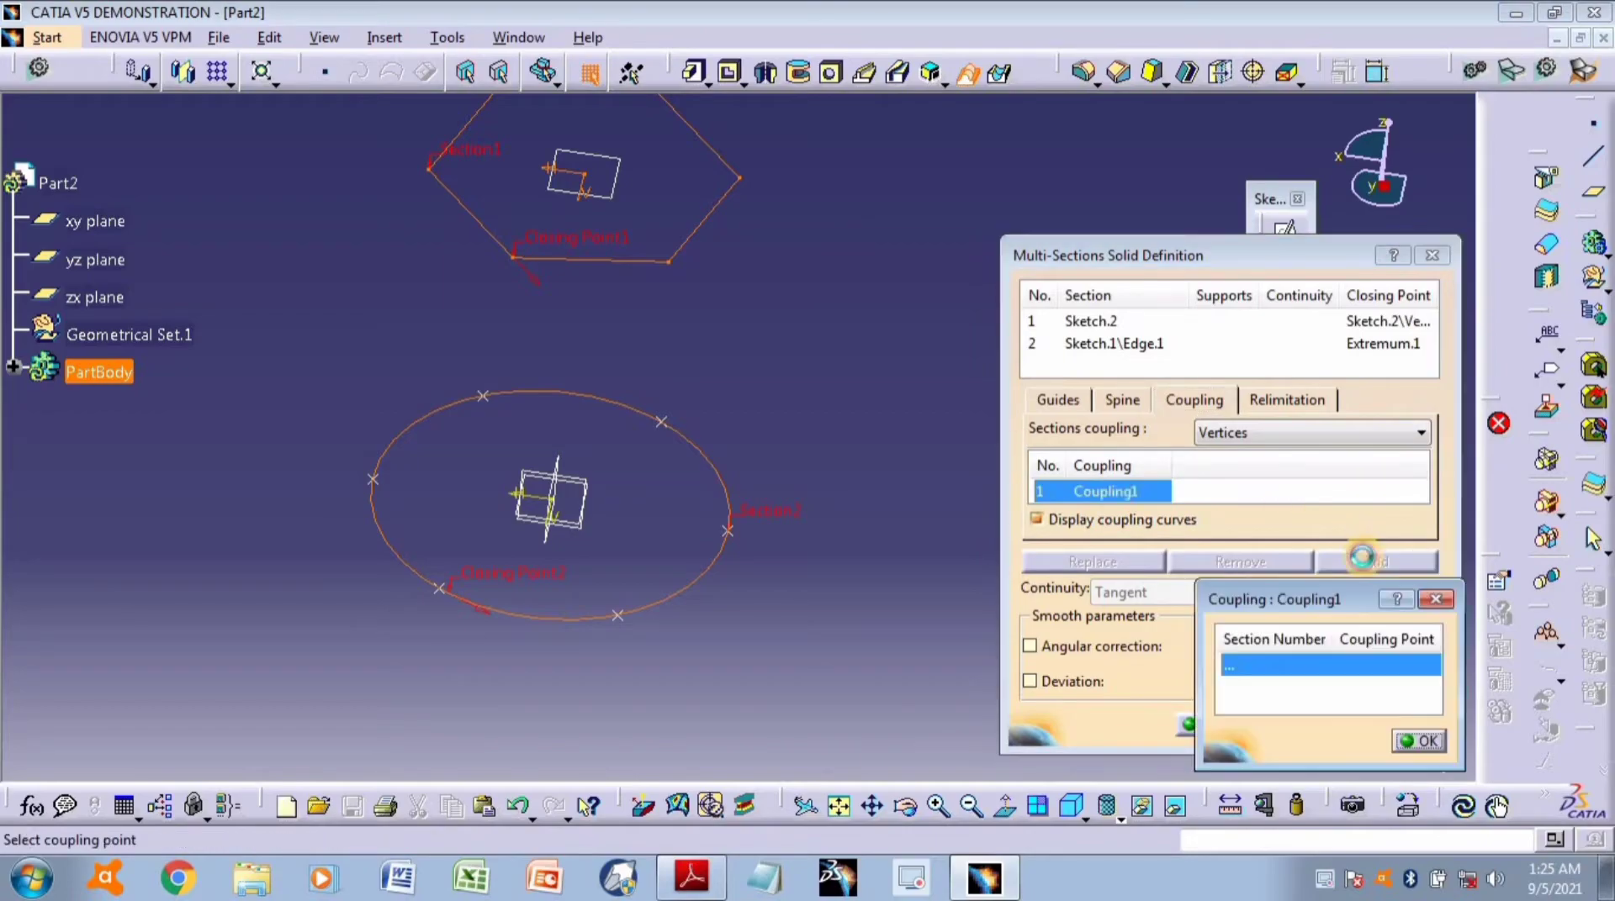
left_click(671, 262)
left_click(731, 522)
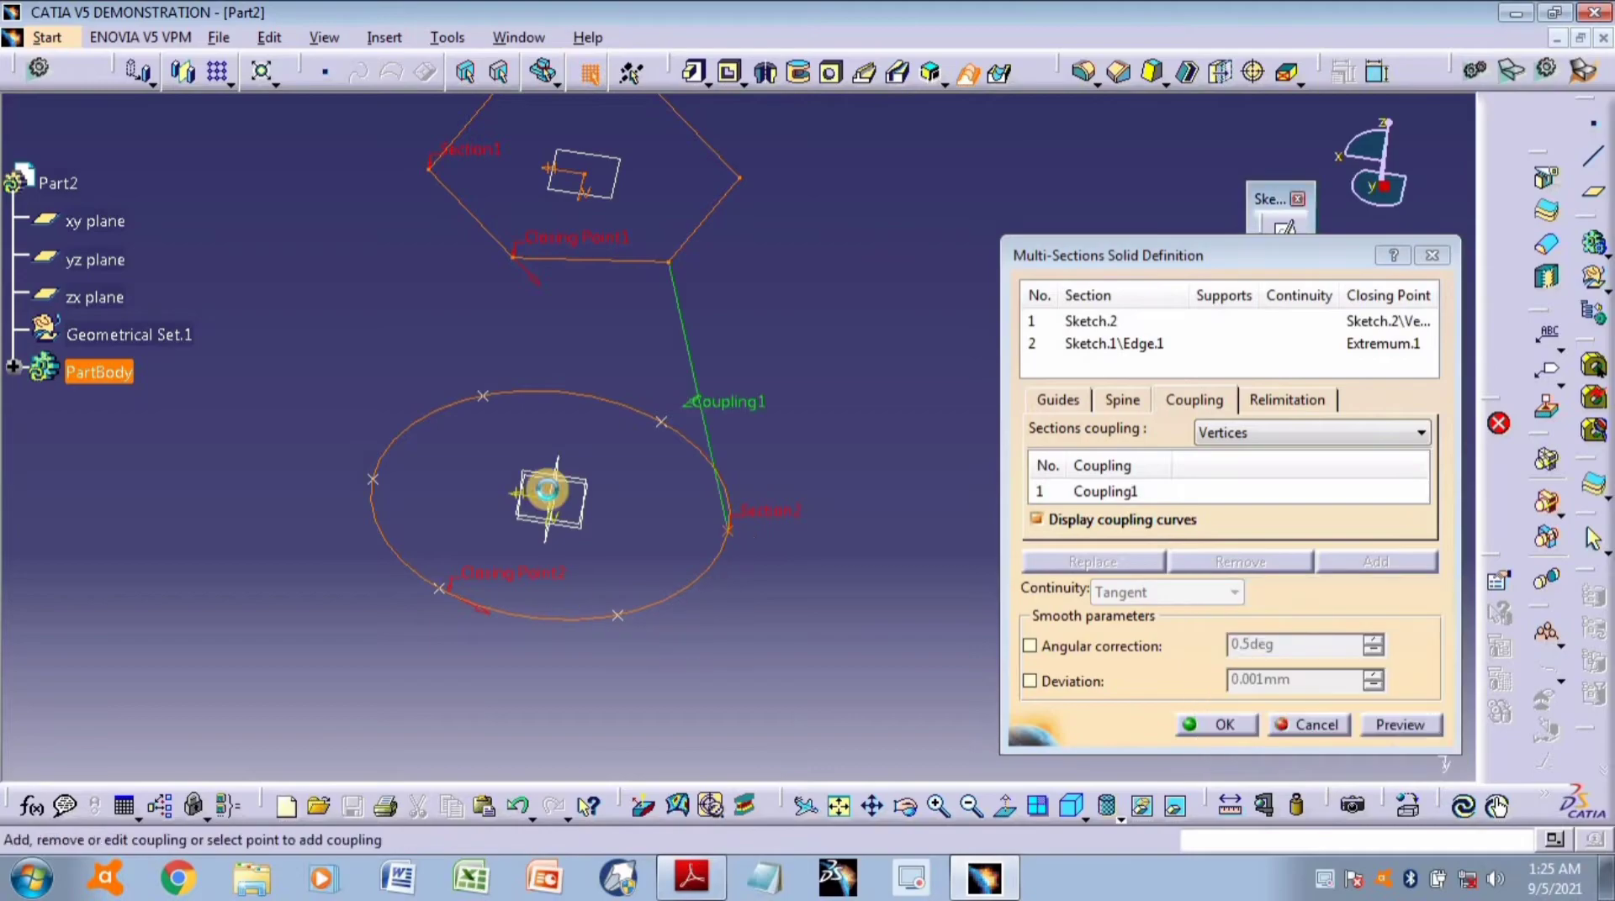
left_click(515, 259)
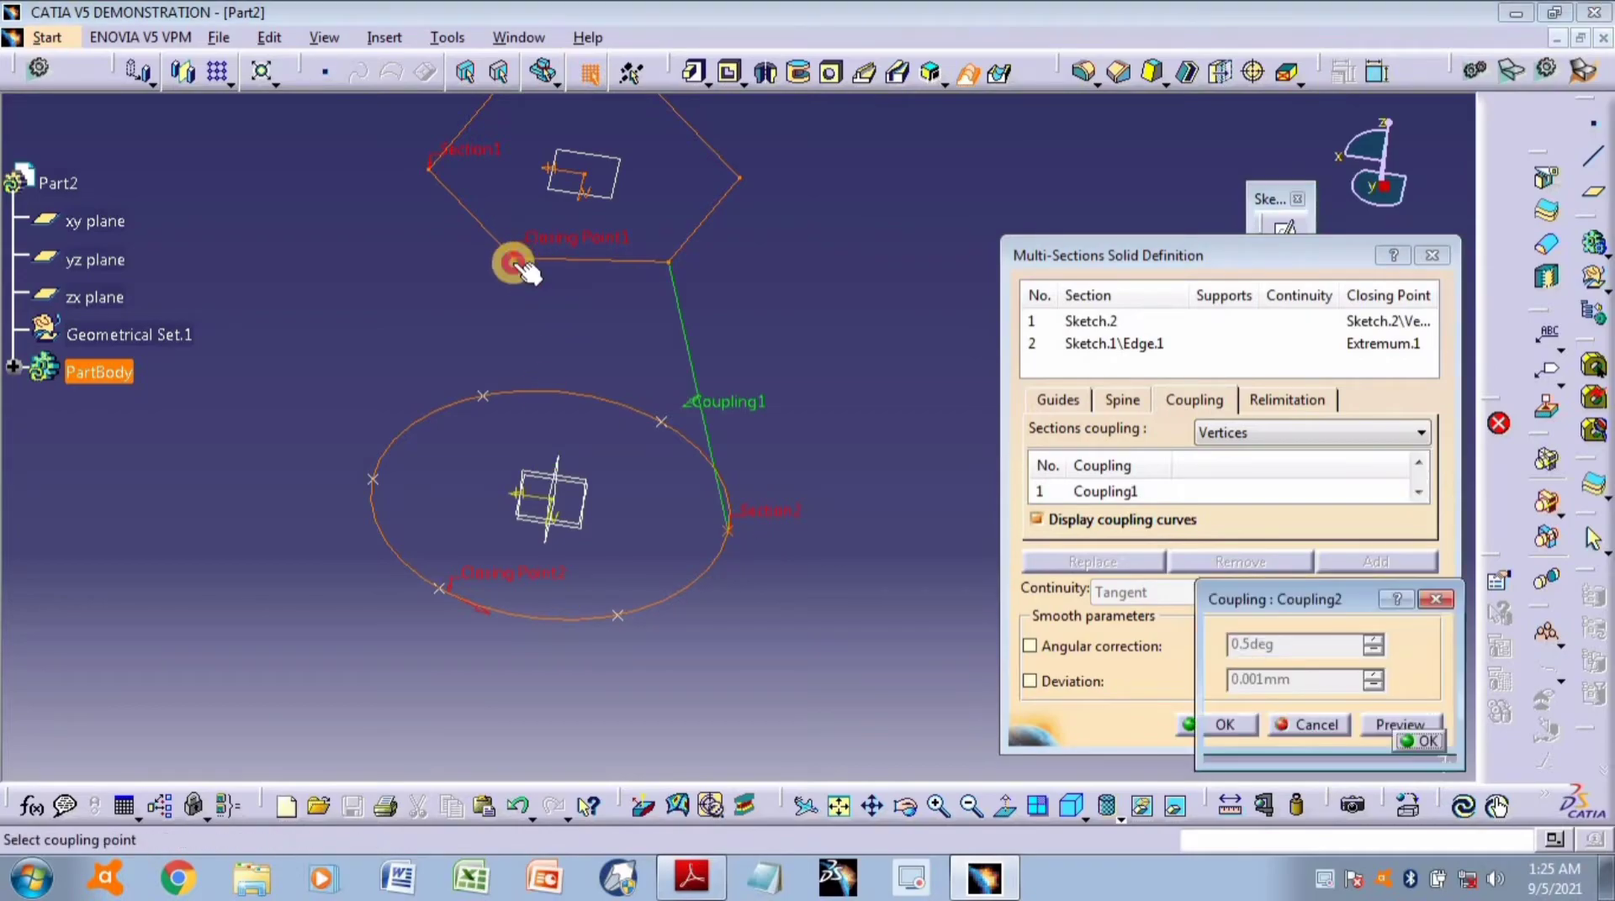
left_click(617, 614)
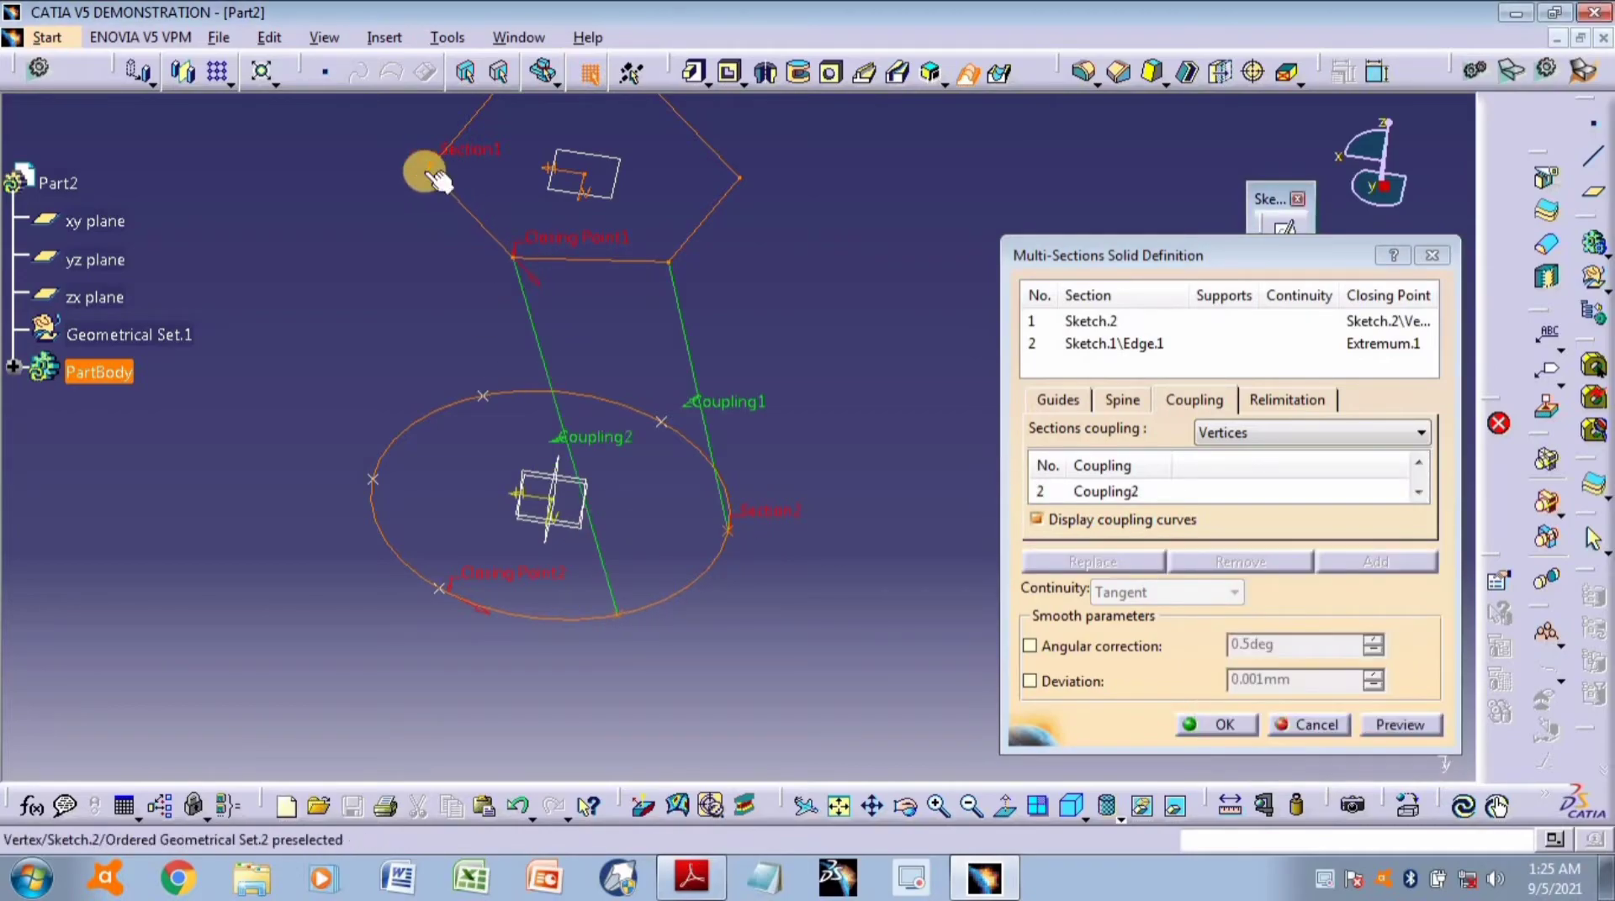
left_click(430, 170)
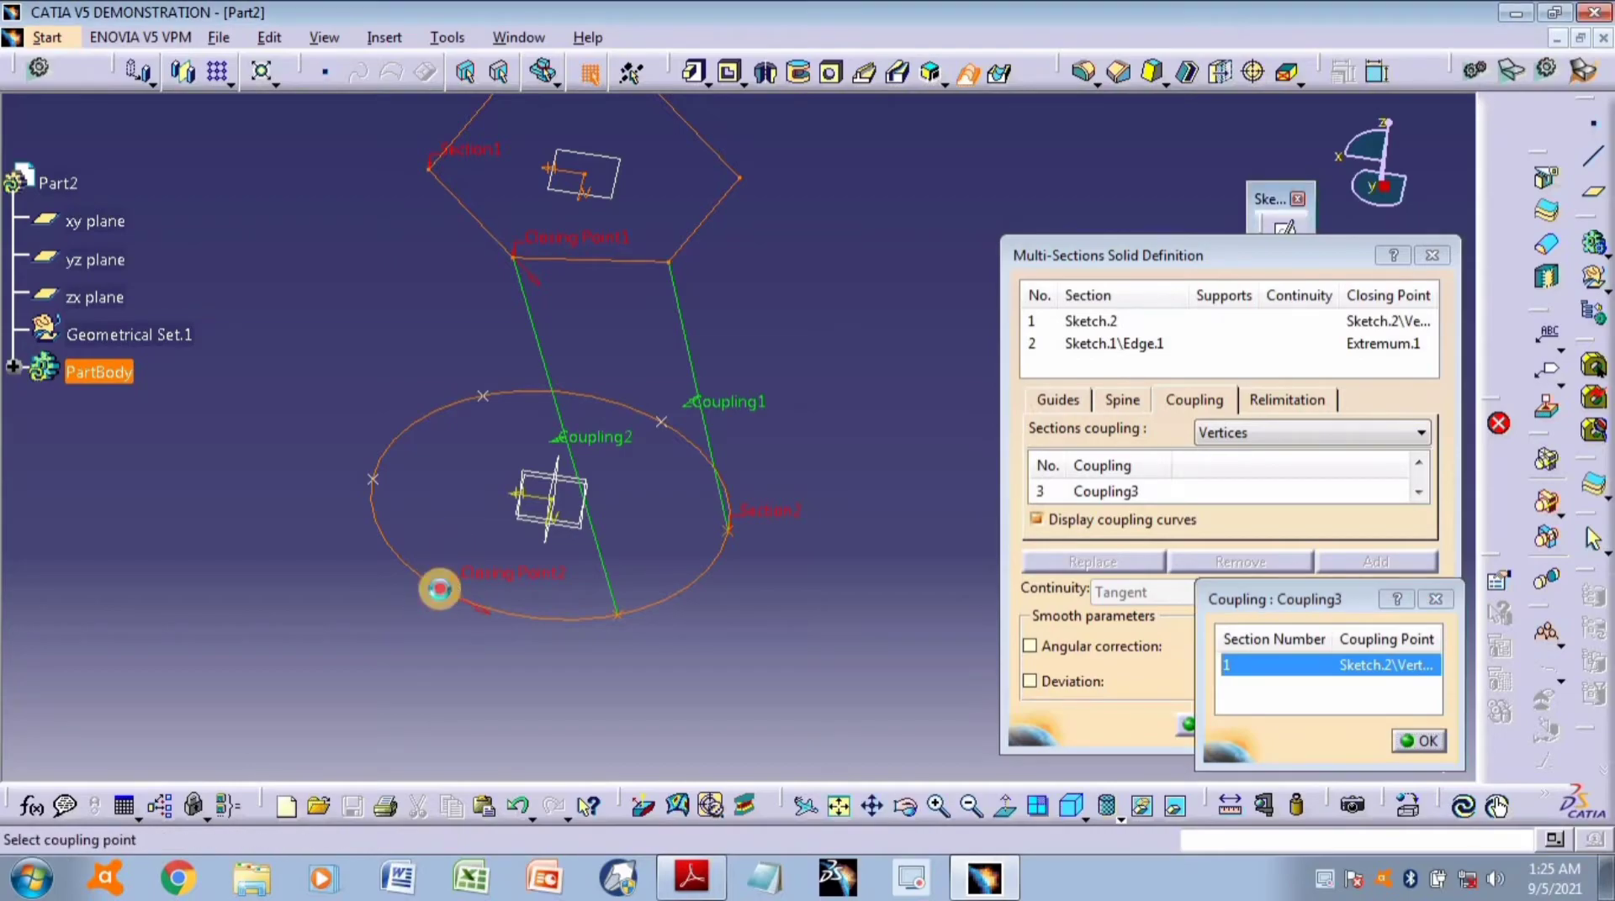
left_click(433, 580)
Add three more couplings joining the remaining hexagon vertices to the remaining circle points, continuing in order around both sections.
middle_click_drag(317, 548, 684, 586)
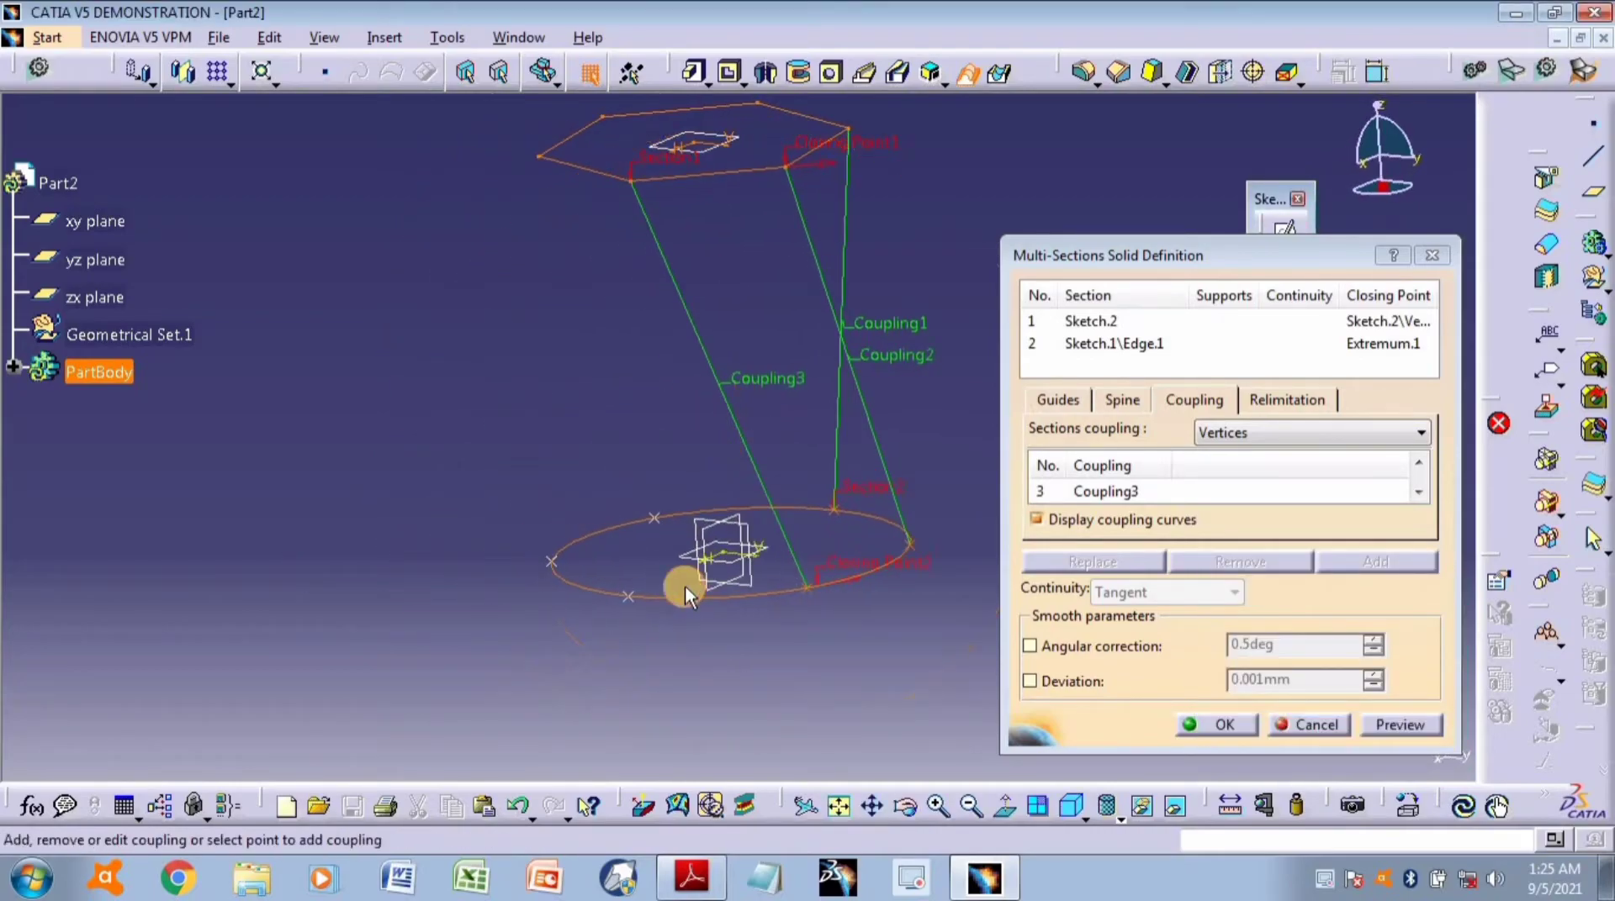
left_click(543, 159)
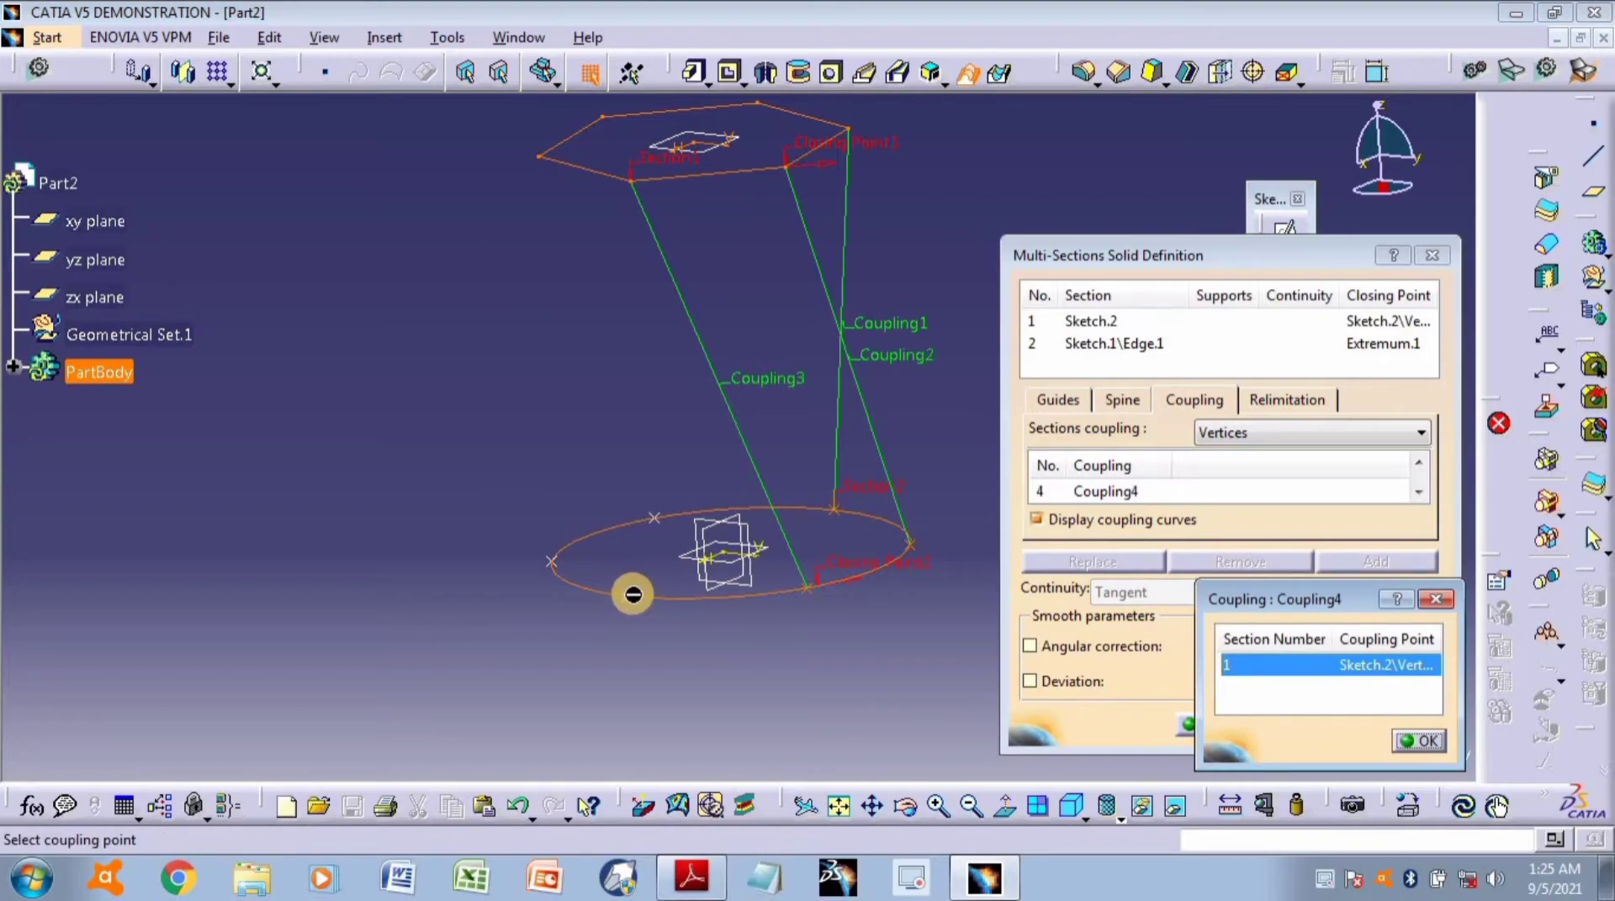
left_click(635, 595)
middle_click_drag(512, 492, 659, 496)
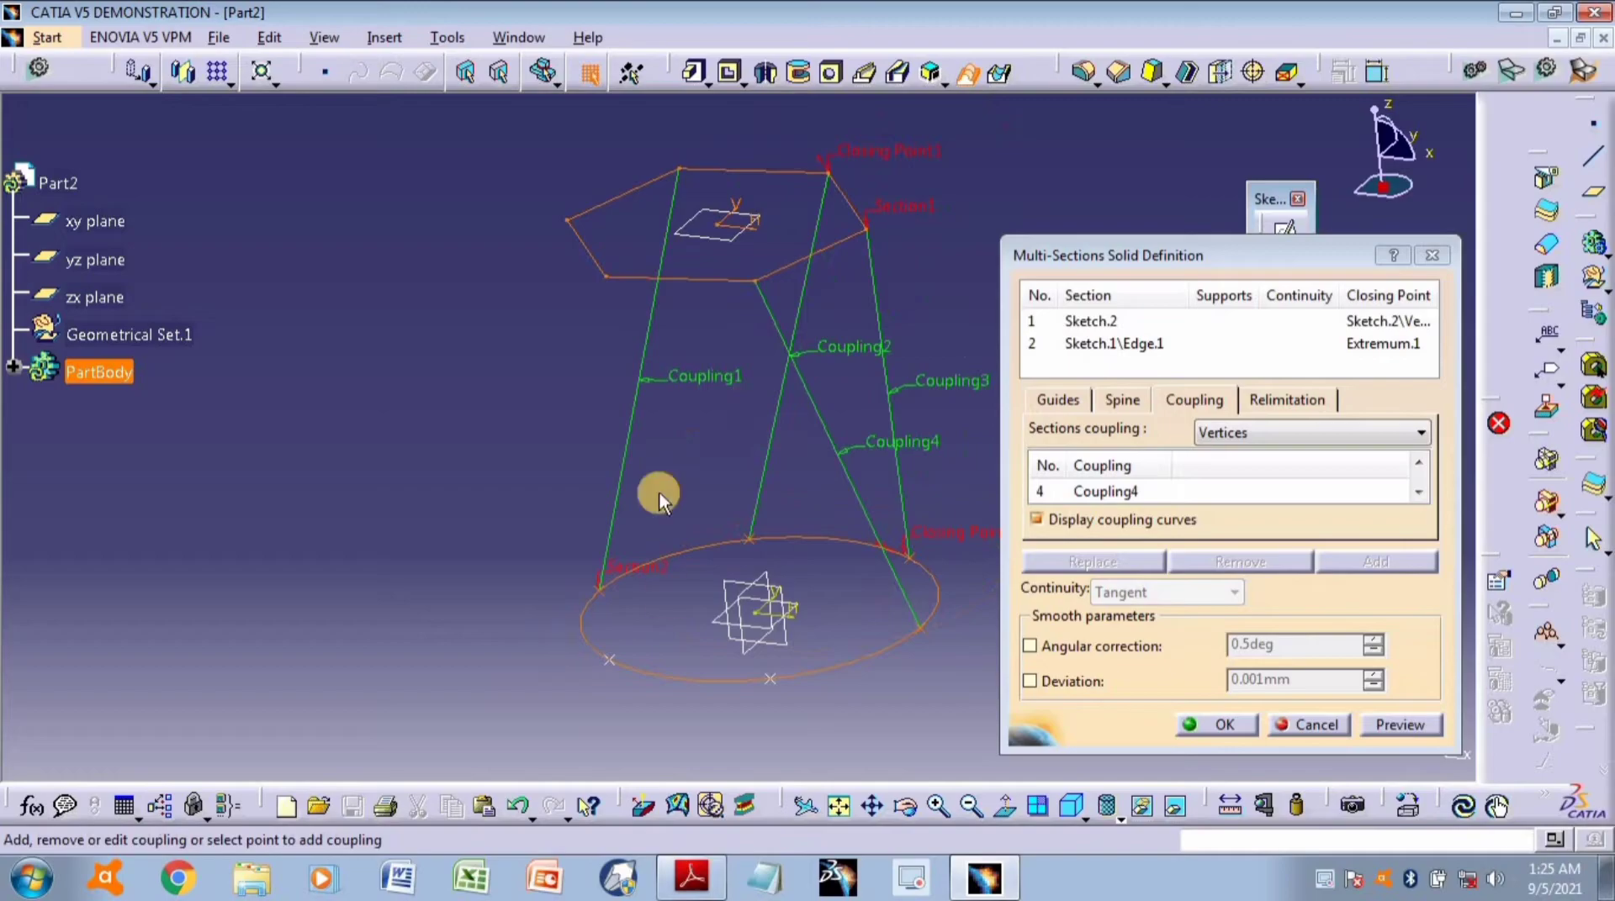
left_click(606, 277)
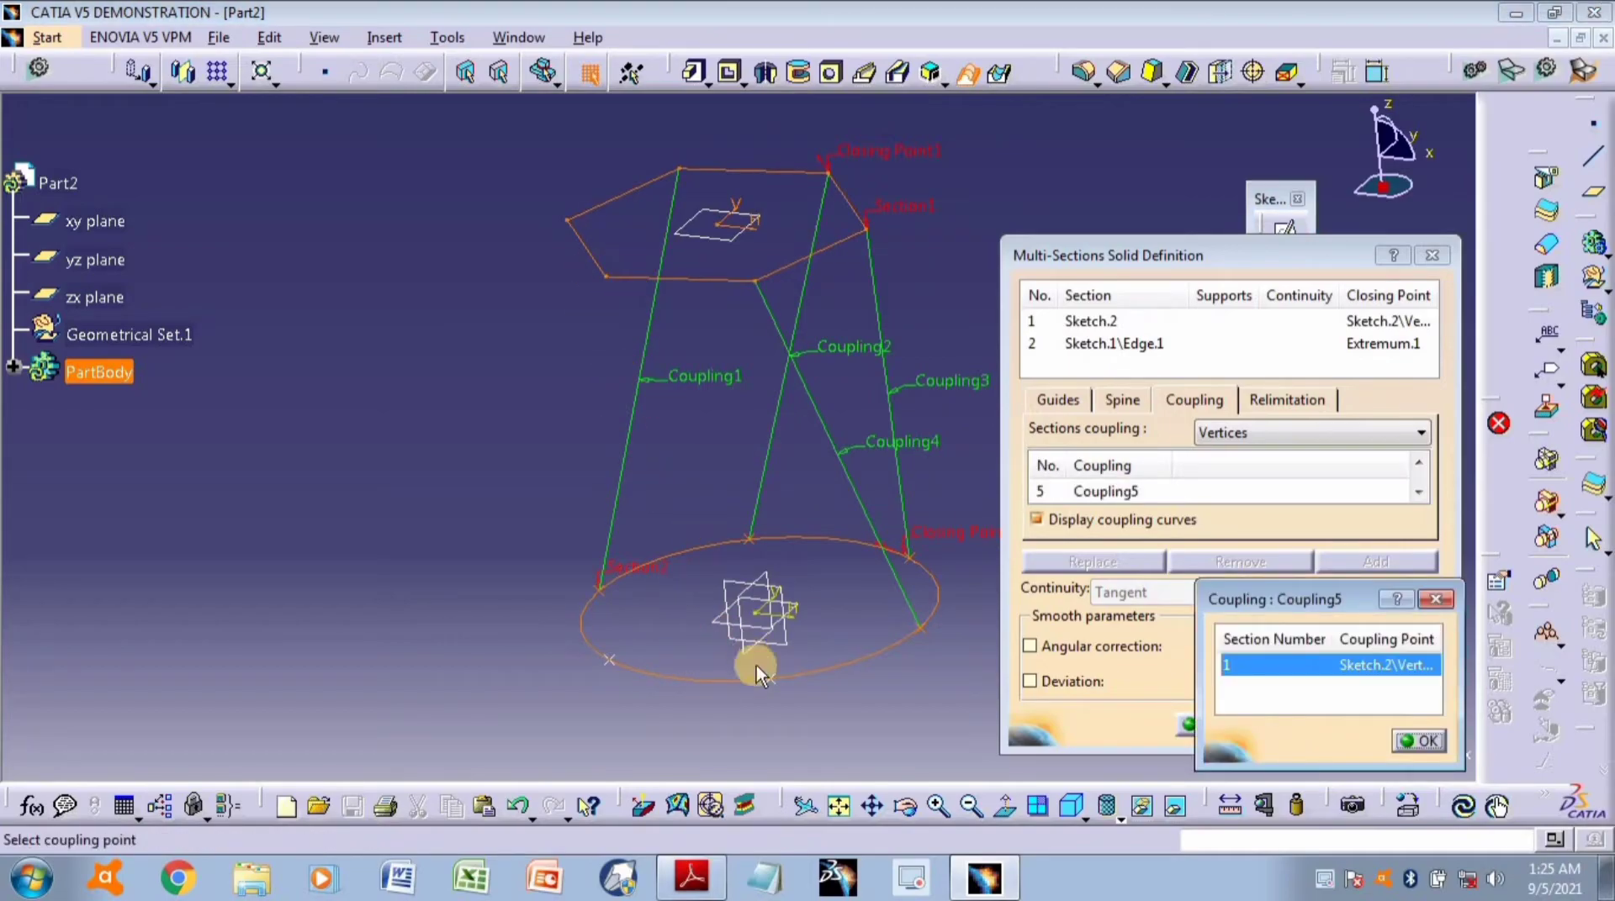
left_click(780, 683)
middle_click_drag(557, 288, 781, 360)
left_click(740, 269)
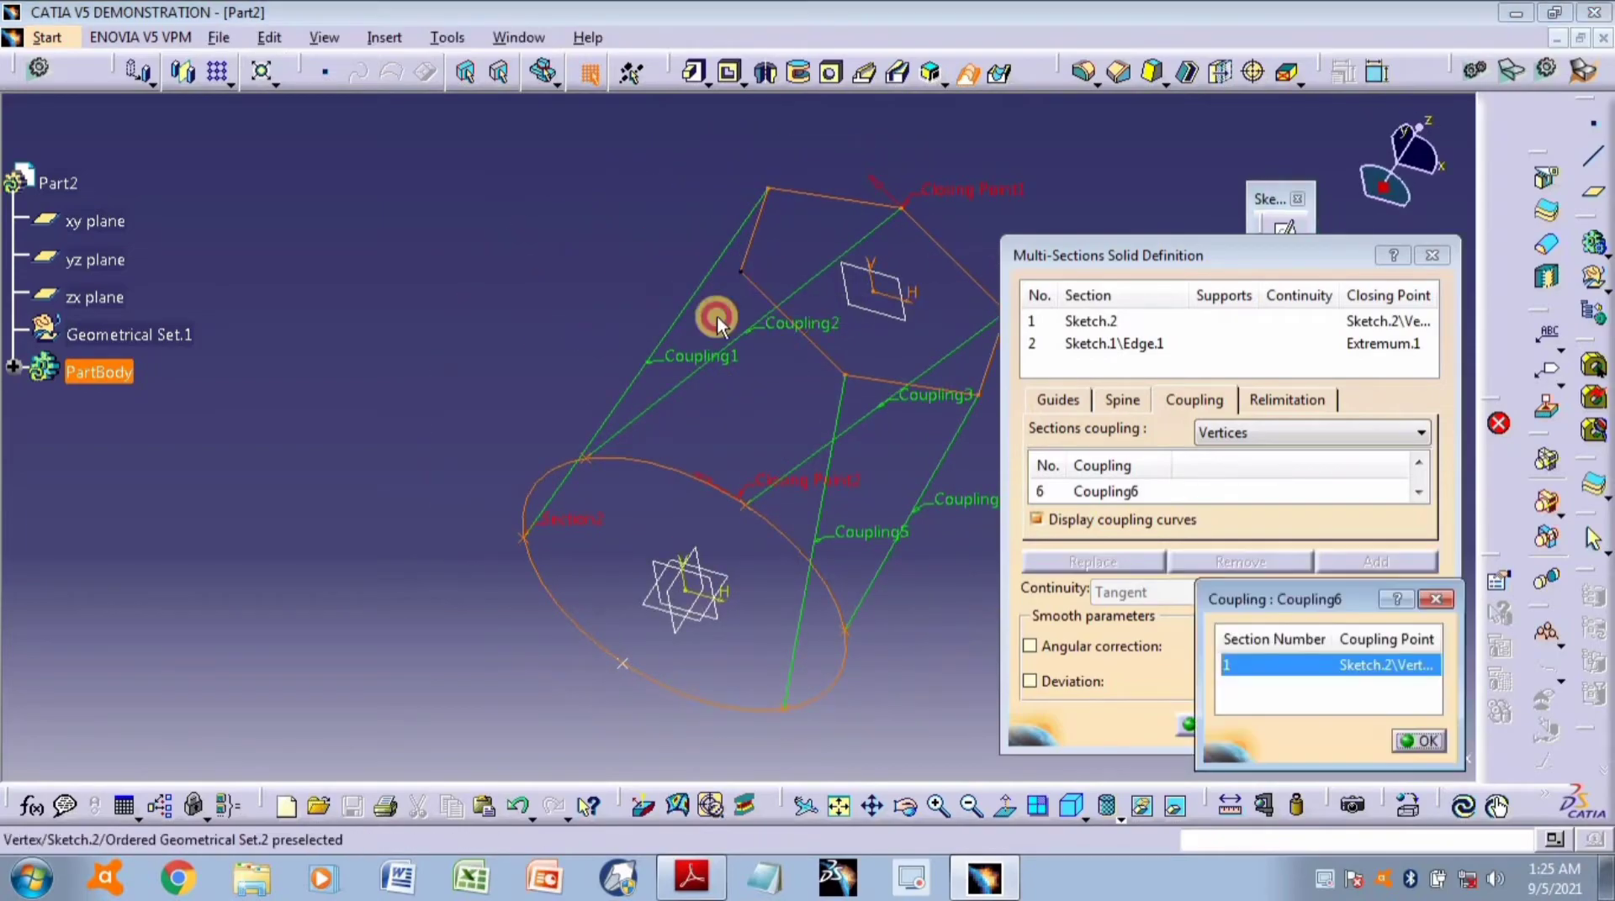
left_click(625, 665)
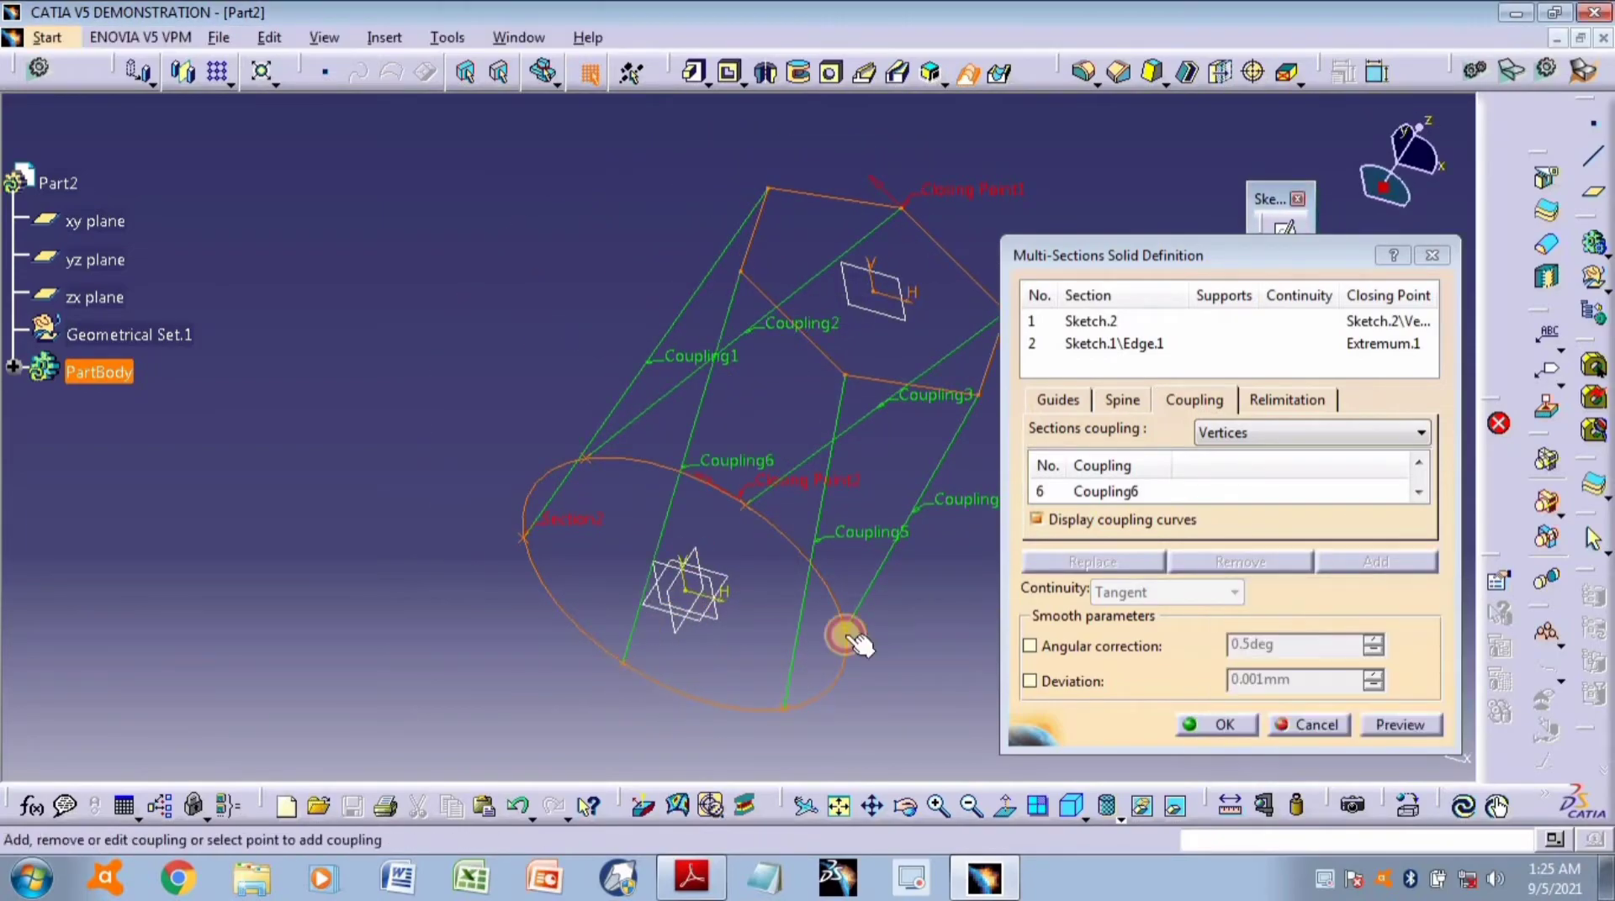
Try to preview the multi-sections solid, and retry the preview after reselecting Vertices as the section coupling mode.
left_click(1418, 729)
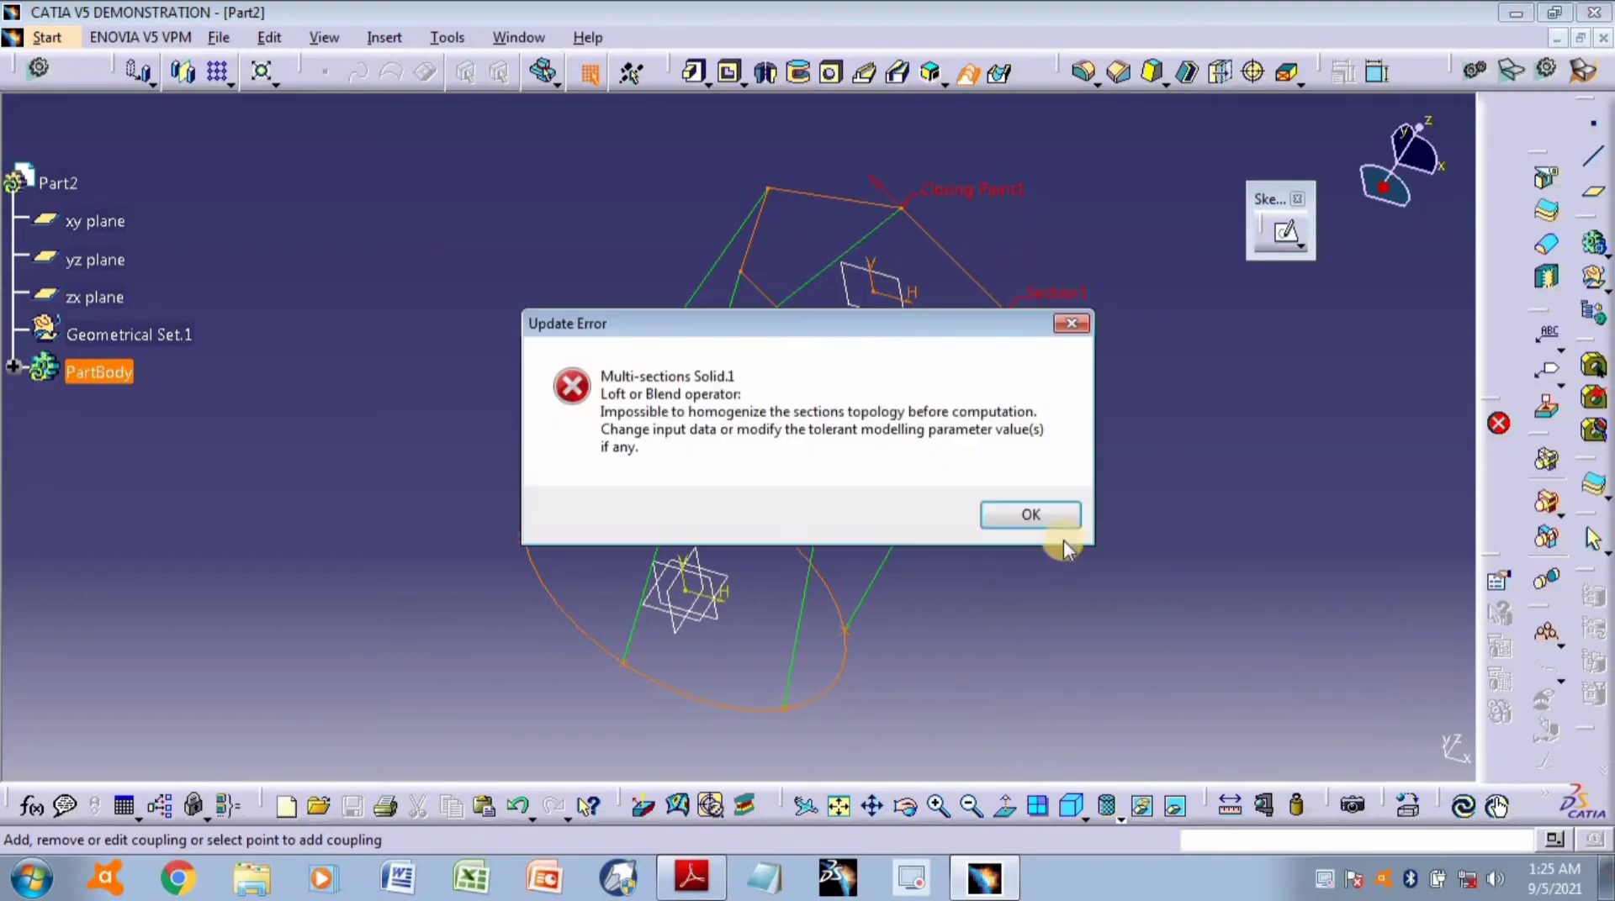
left_click(1059, 515)
middle_click_drag(894, 566, 850, 215)
middle_click_drag(846, 417, 485, 313)
middle_click_drag(843, 200, 661, 620)
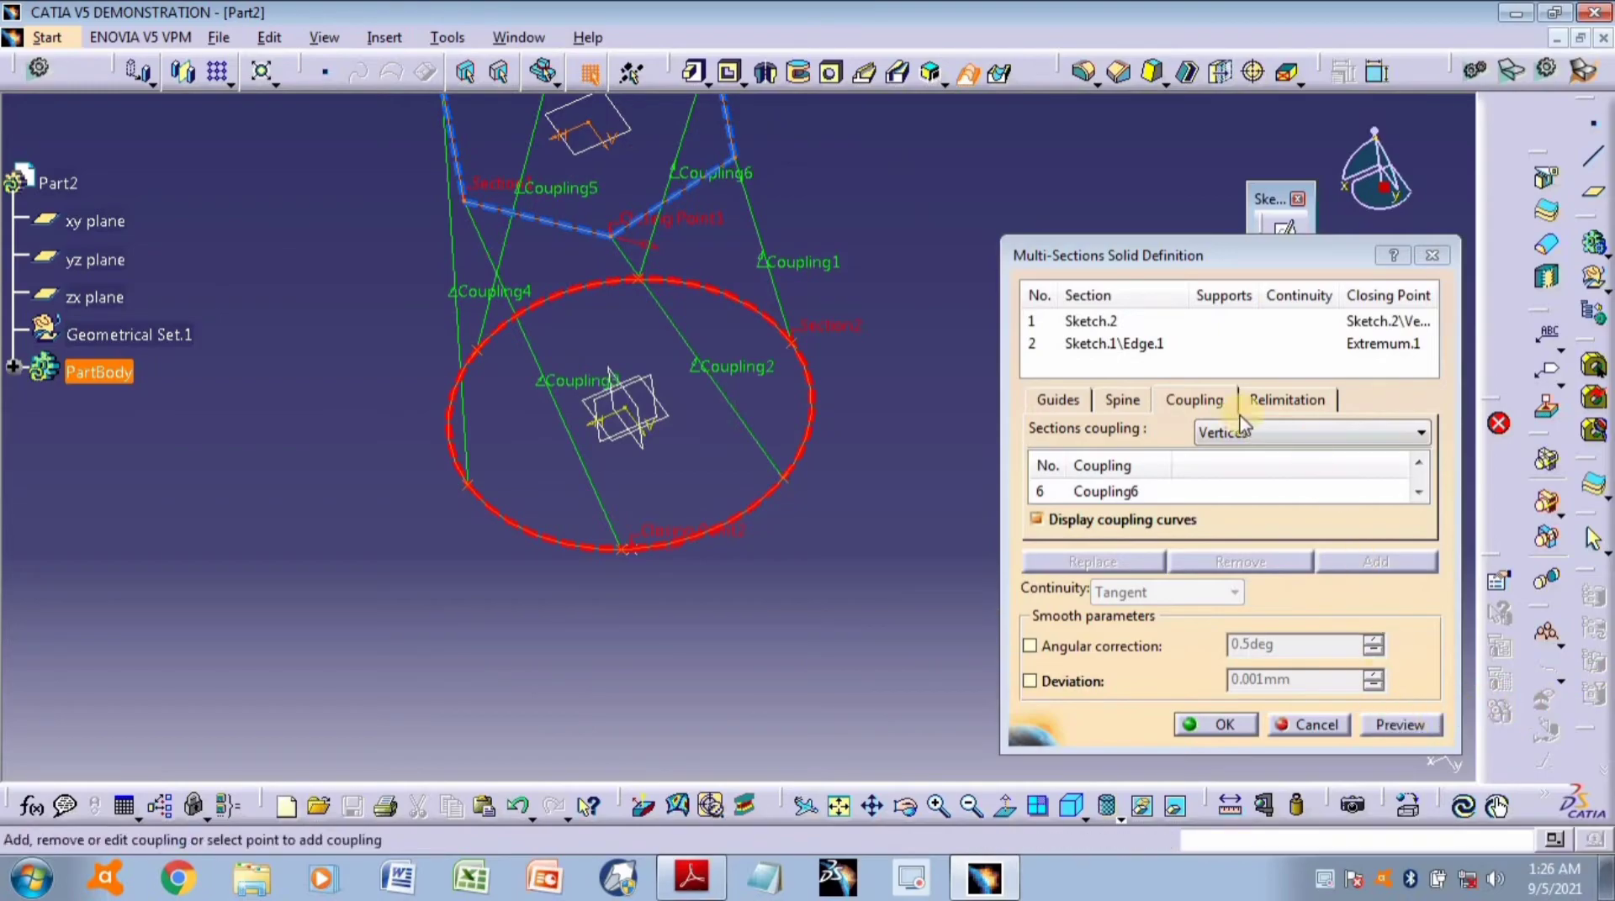
left_click(1265, 442)
left_click(1292, 507)
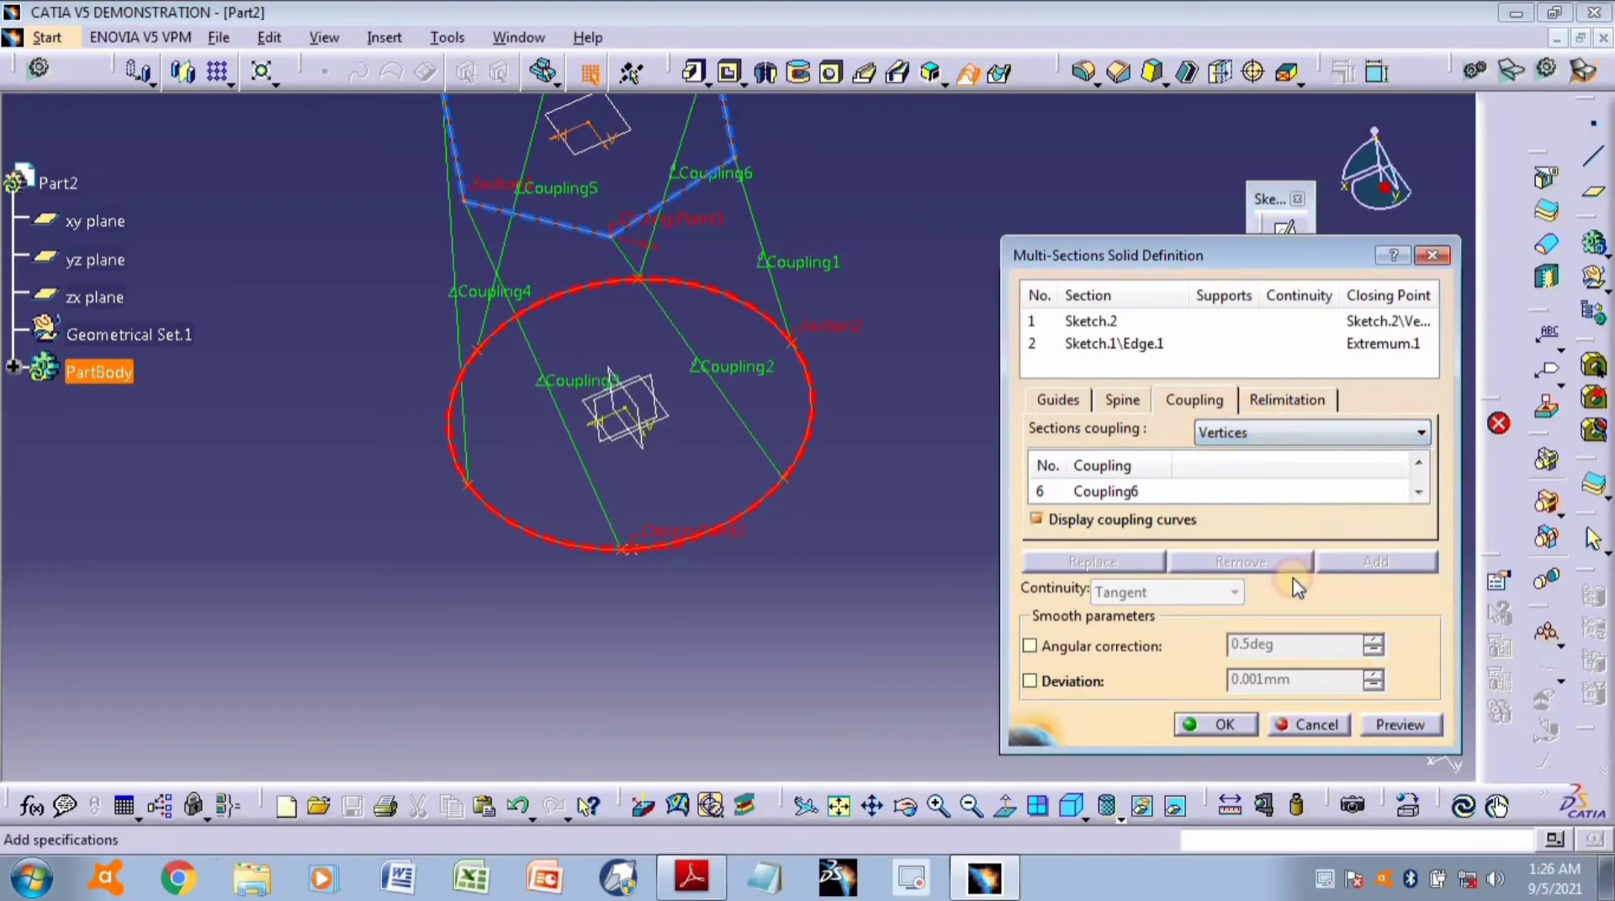
left_click(1397, 725)
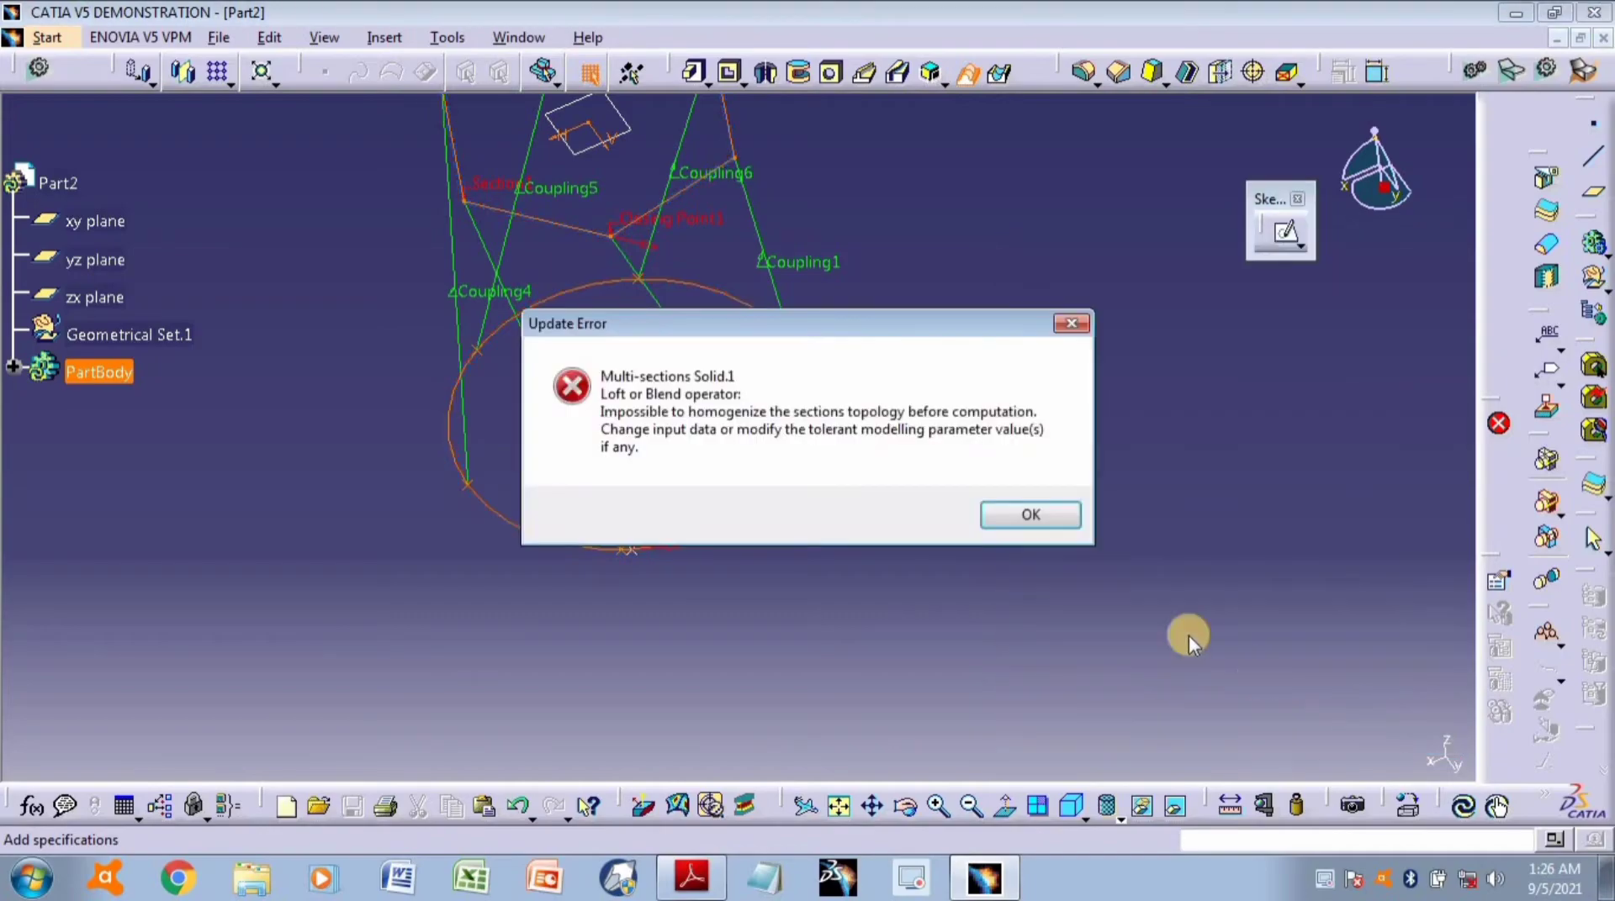
Dismiss the update error, check the couplings around the circle, and cancel the multi-sections solid definition.
left_click(1056, 525)
middle_click_drag(894, 463, 859, 330)
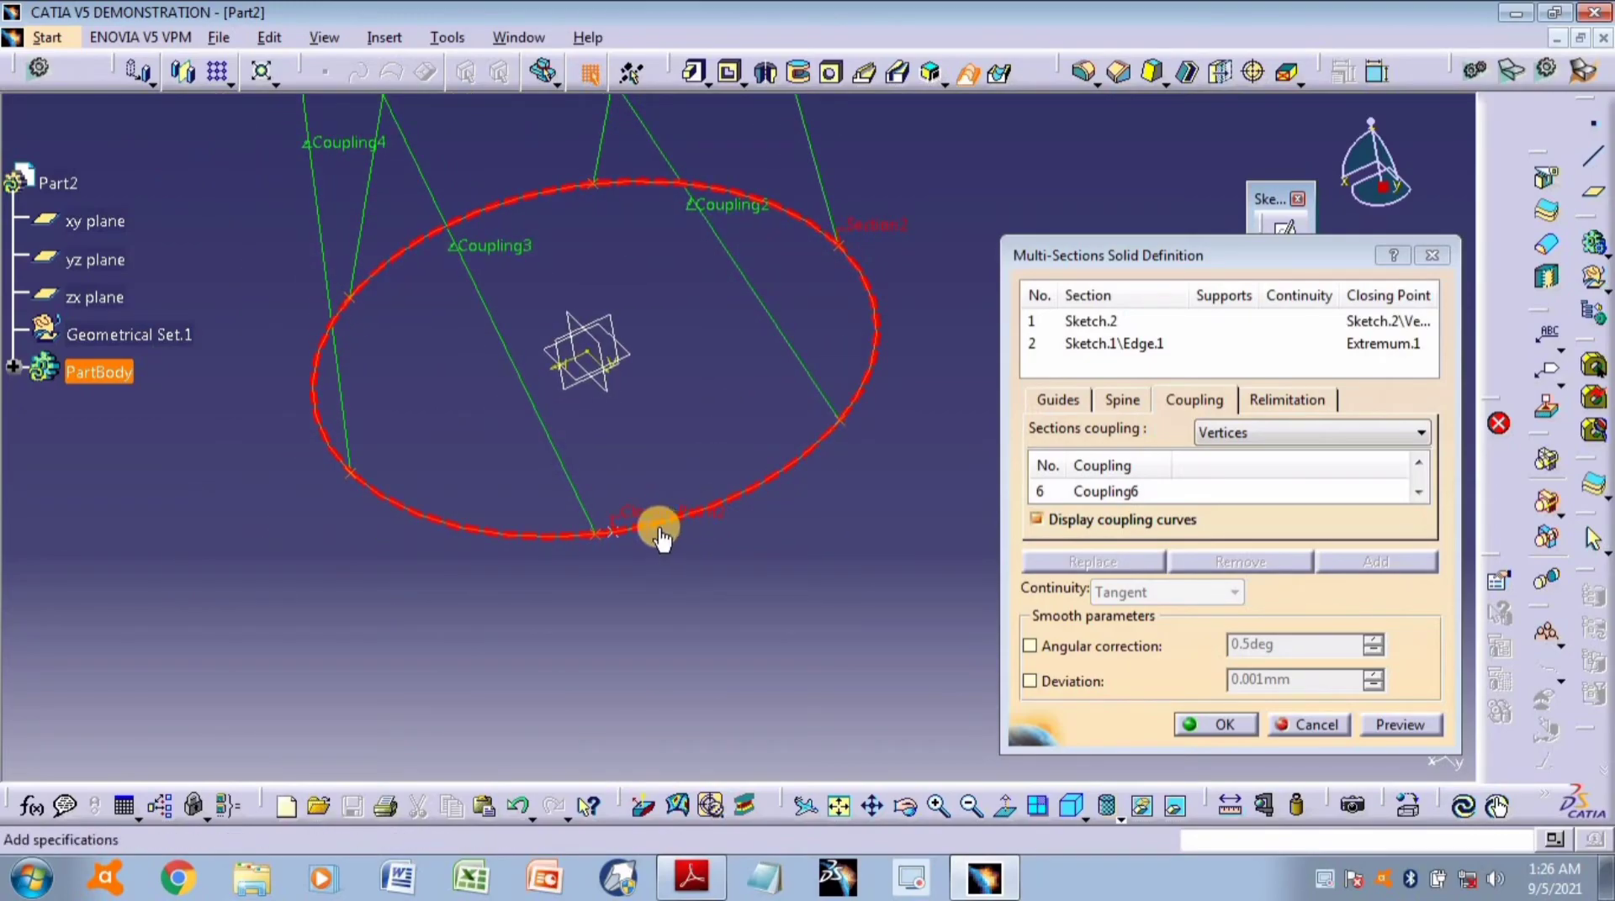
middle_click_drag(708, 380, 697, 652)
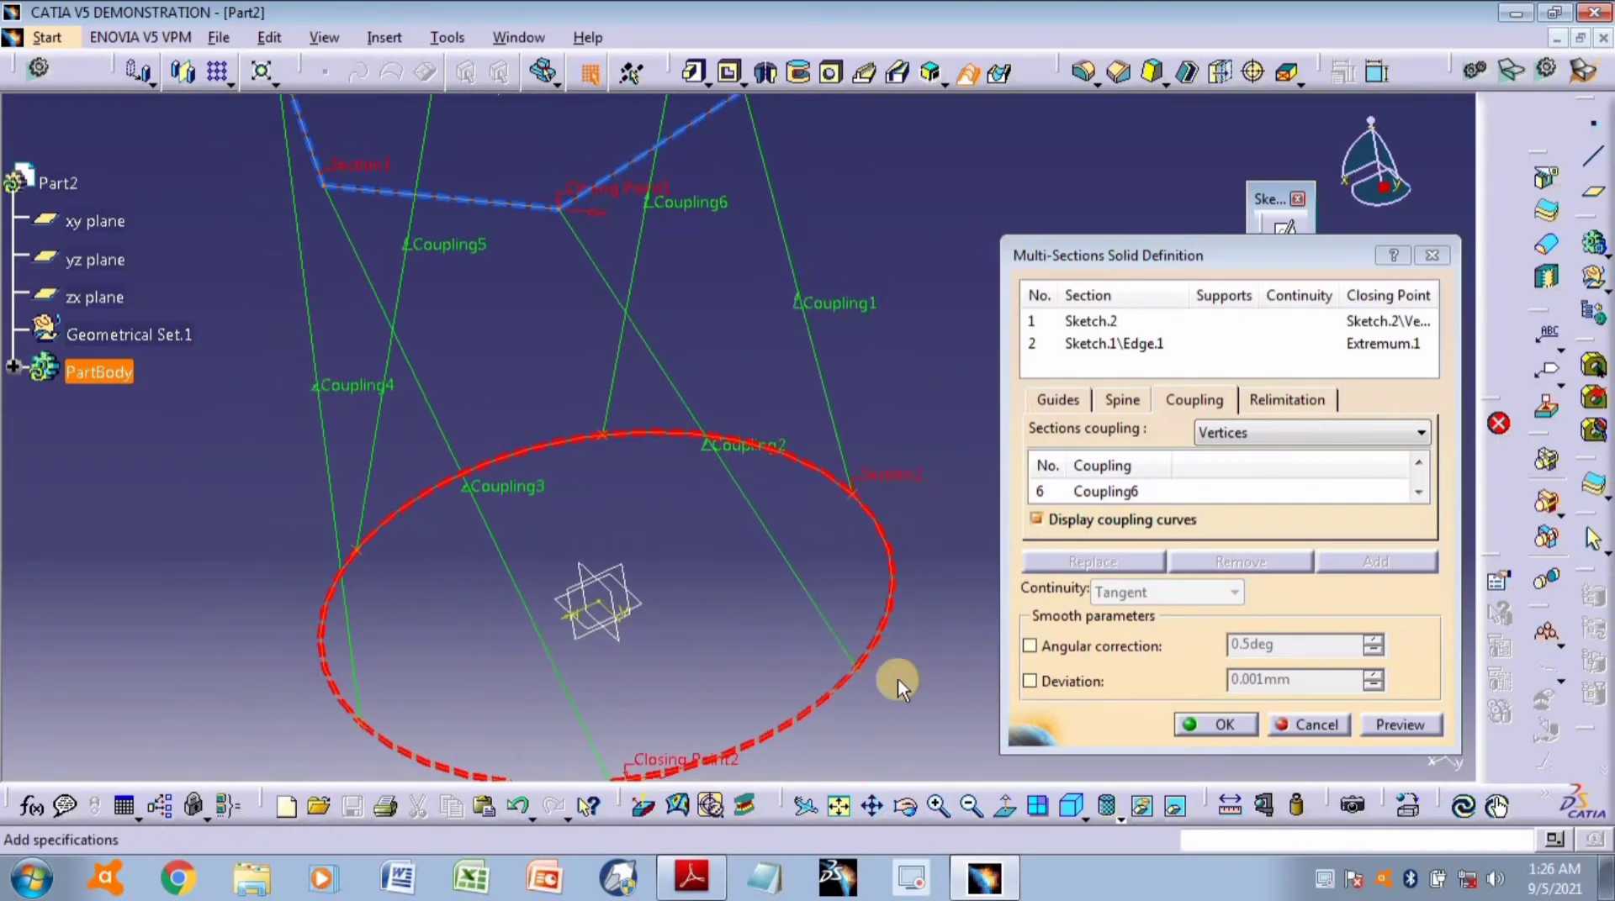
left_click(1312, 722)
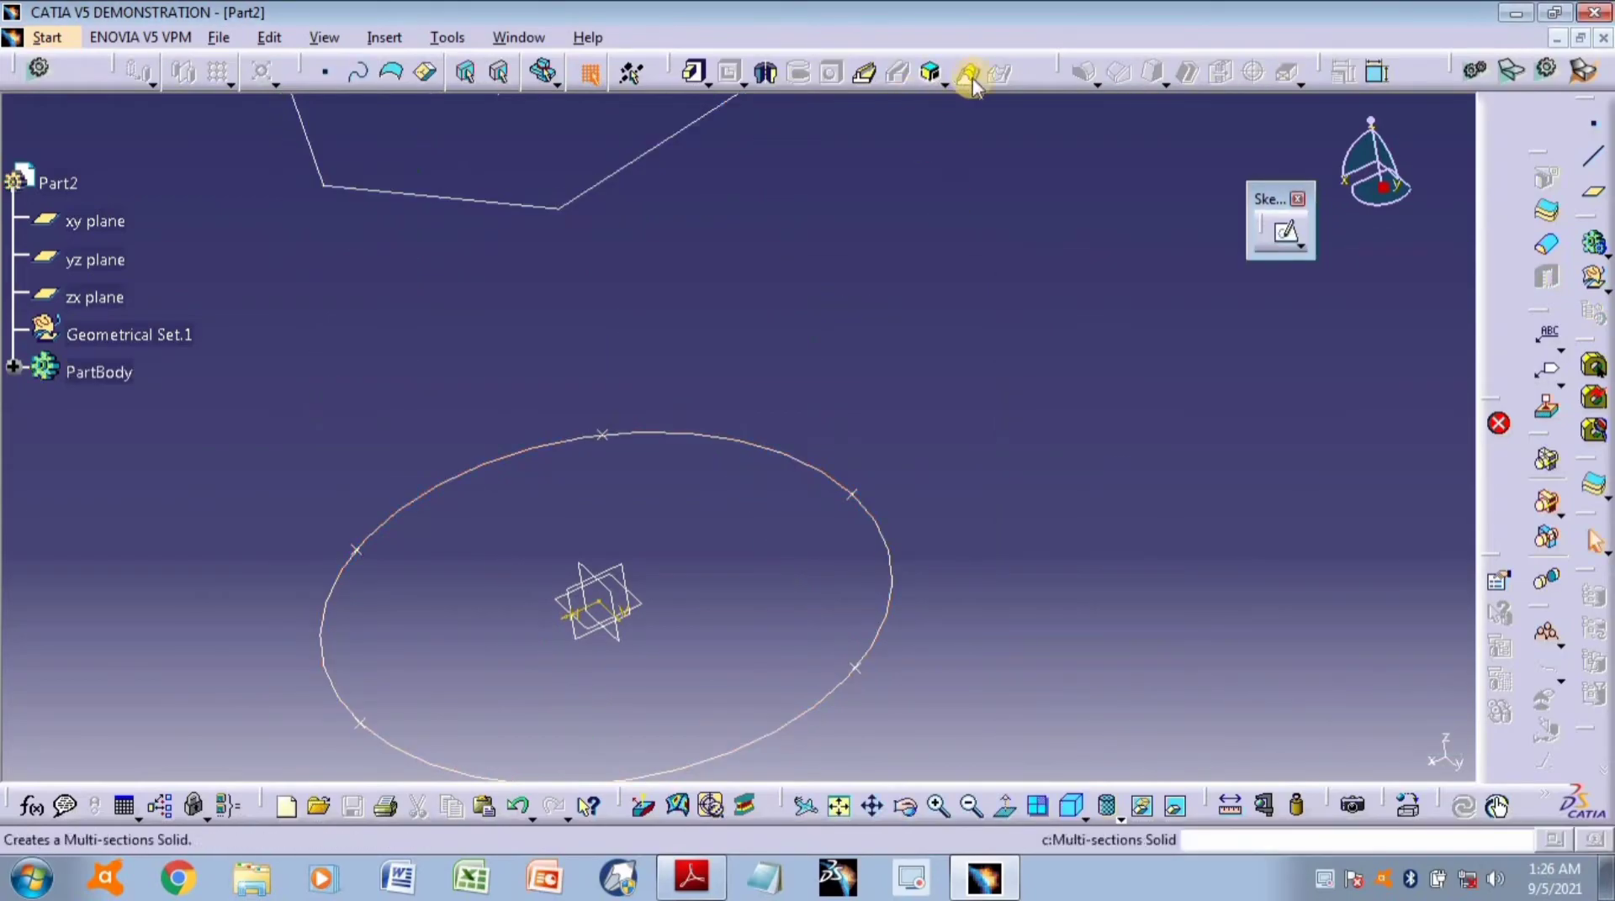
Start a new multi-sections solid with the hexagon as the first section and the circle as the second.
left_click(972, 81)
left_click(631, 170)
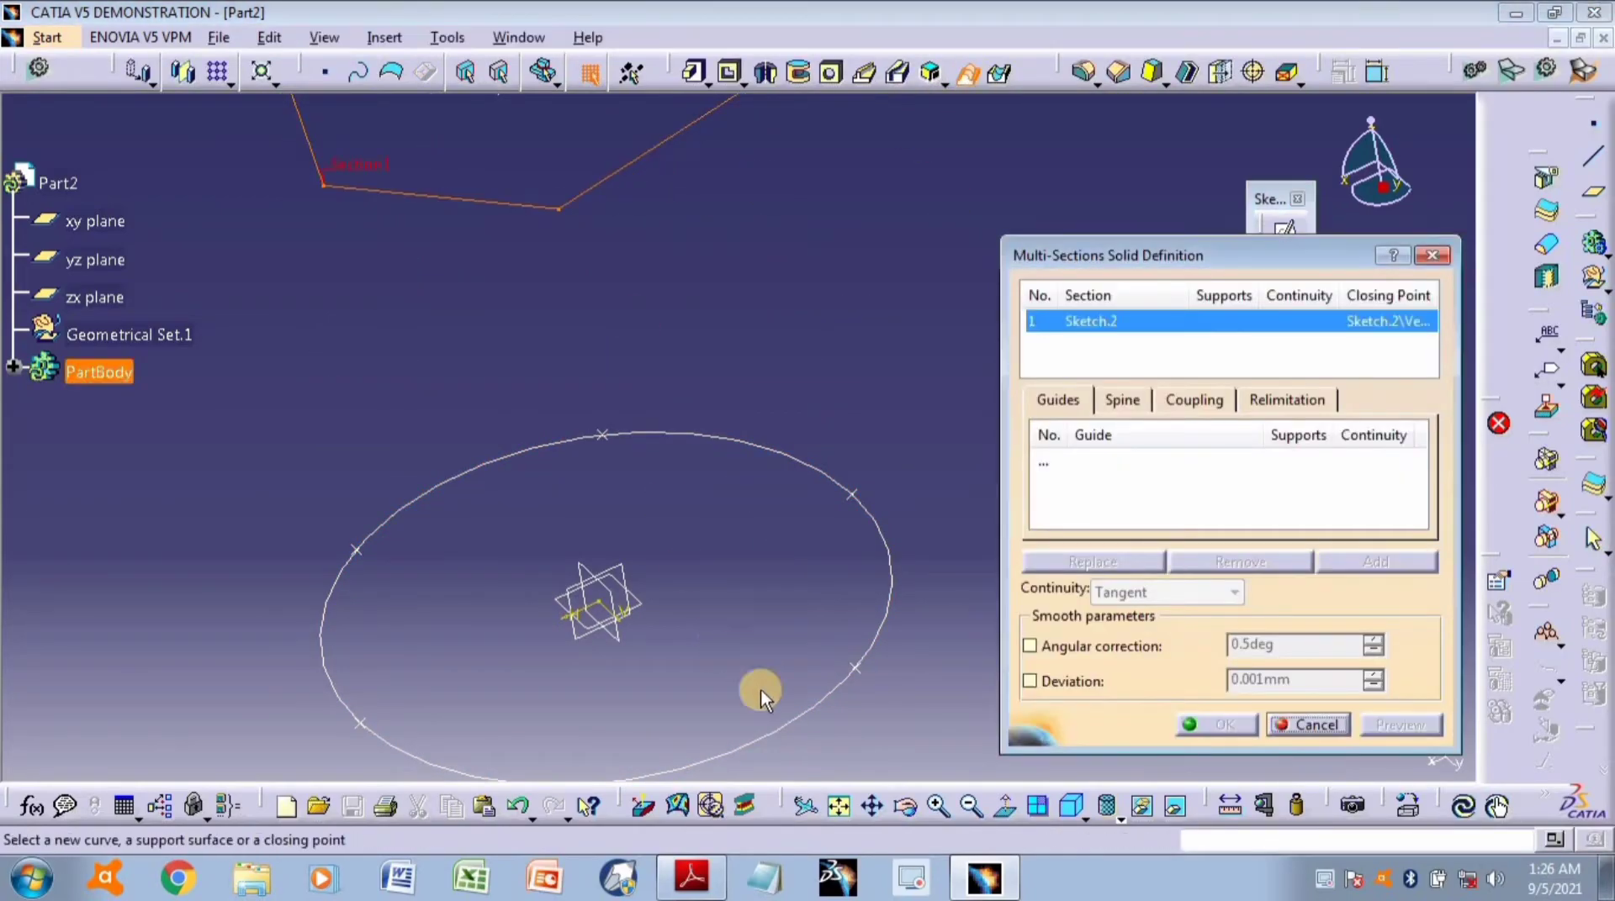
left_click(792, 730)
Replace the hexagon's closing point with the front vertex that lies above the circle's closing point.
middle_click_drag(783, 582, 812, 439)
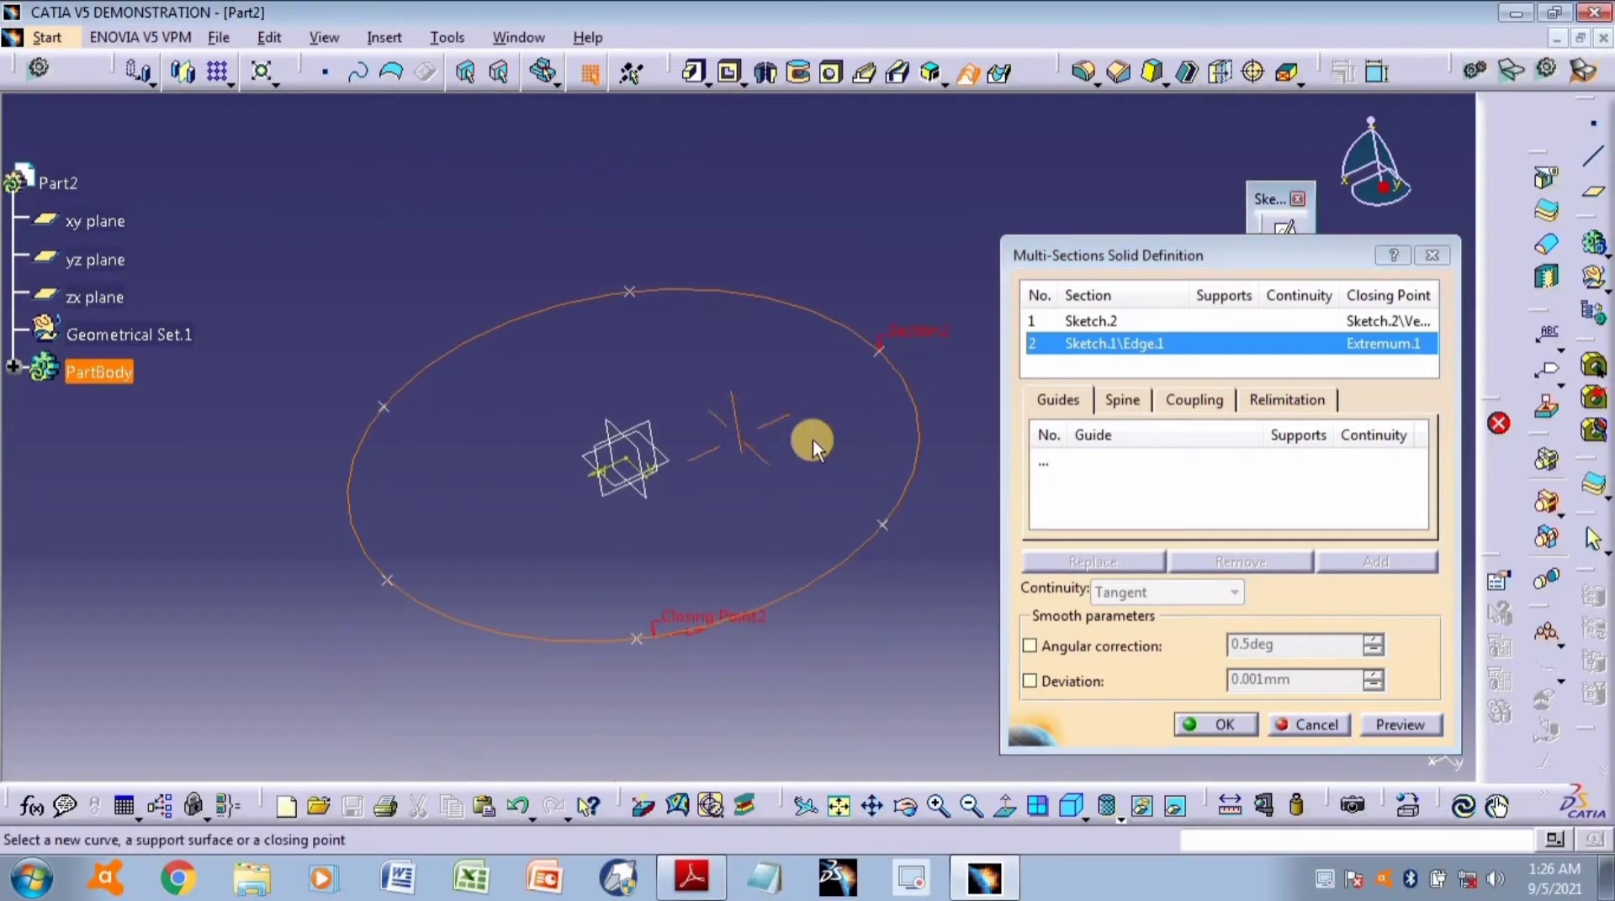
middle_click_drag(735, 154, 770, 420)
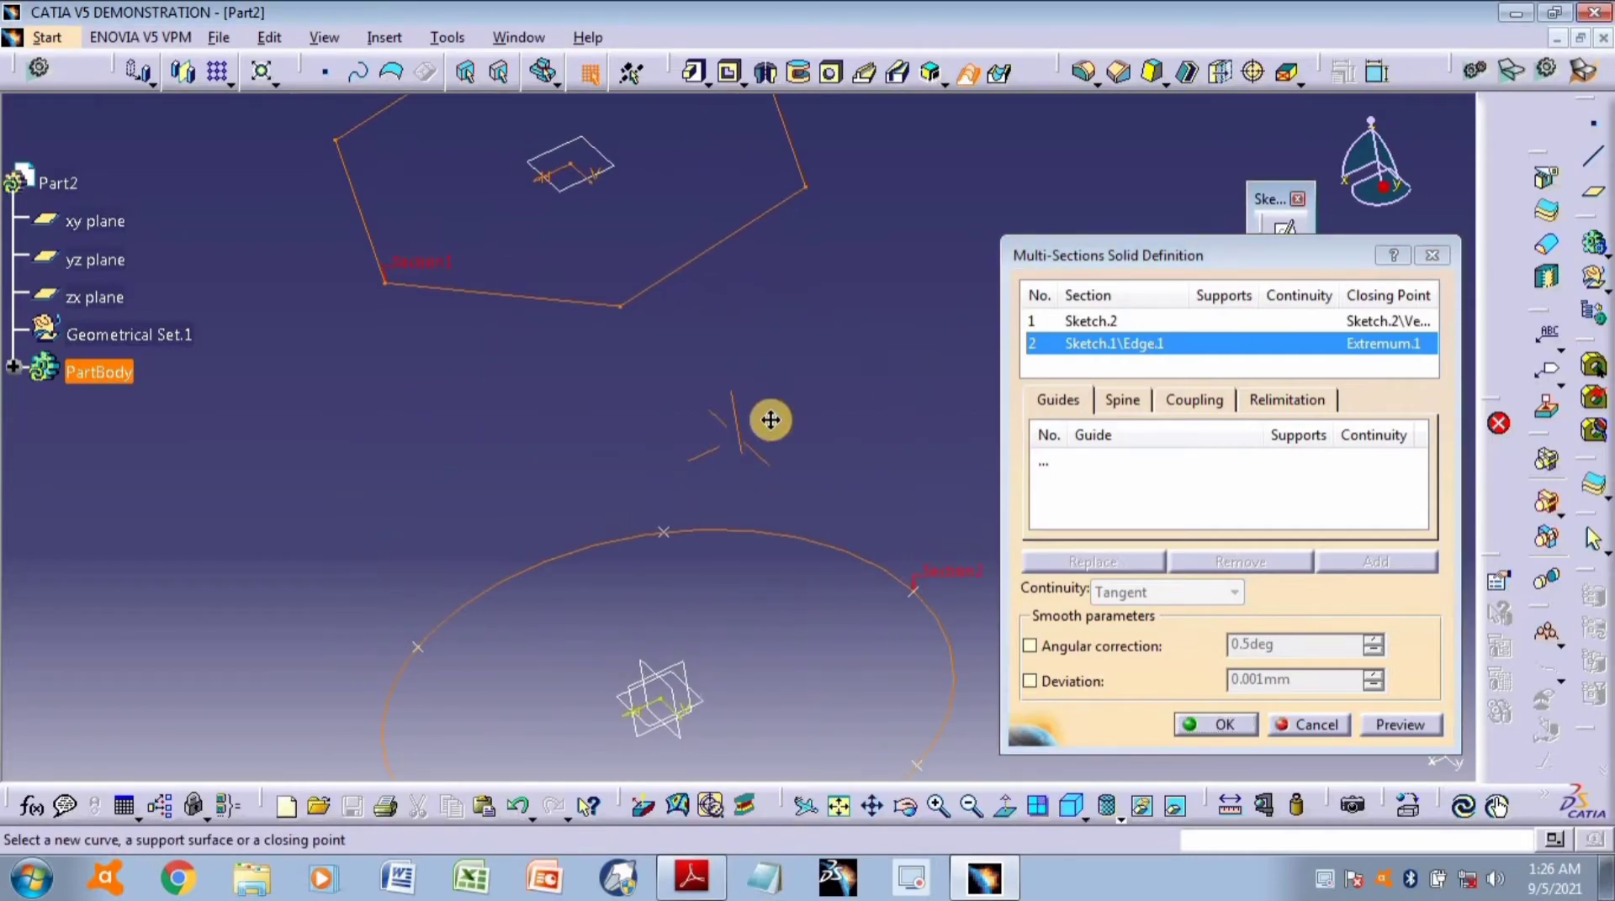
middle_click_drag(584, 318, 588, 516)
right_click(817, 182)
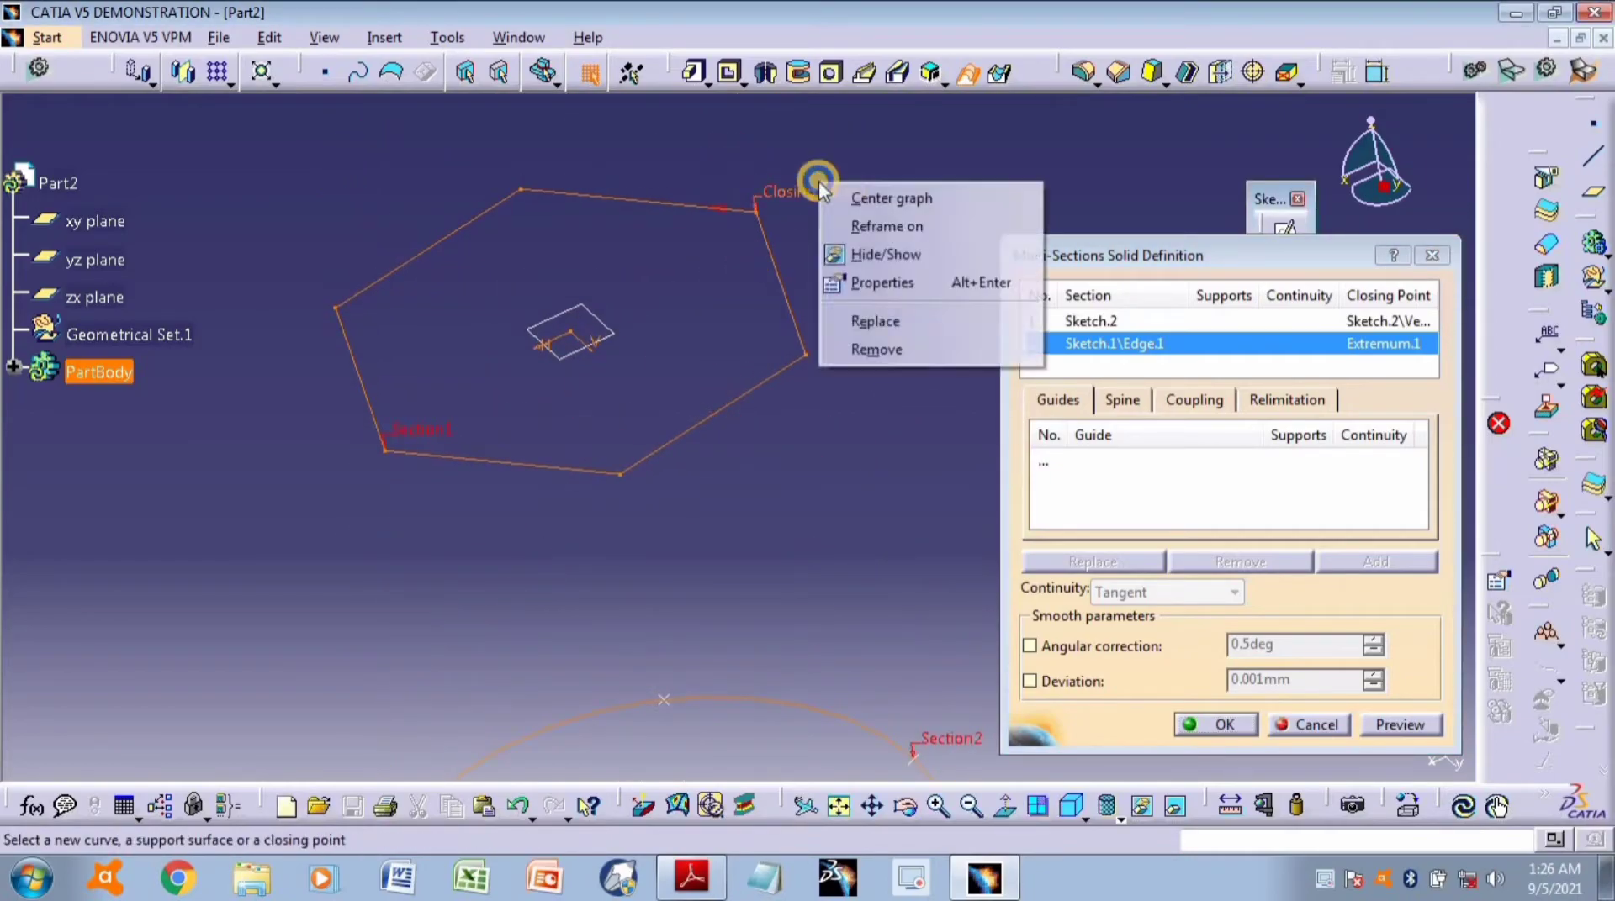
left_click(871, 321)
middle_click_drag(739, 812, 768, 429)
middle_click_drag(745, 357, 782, 702)
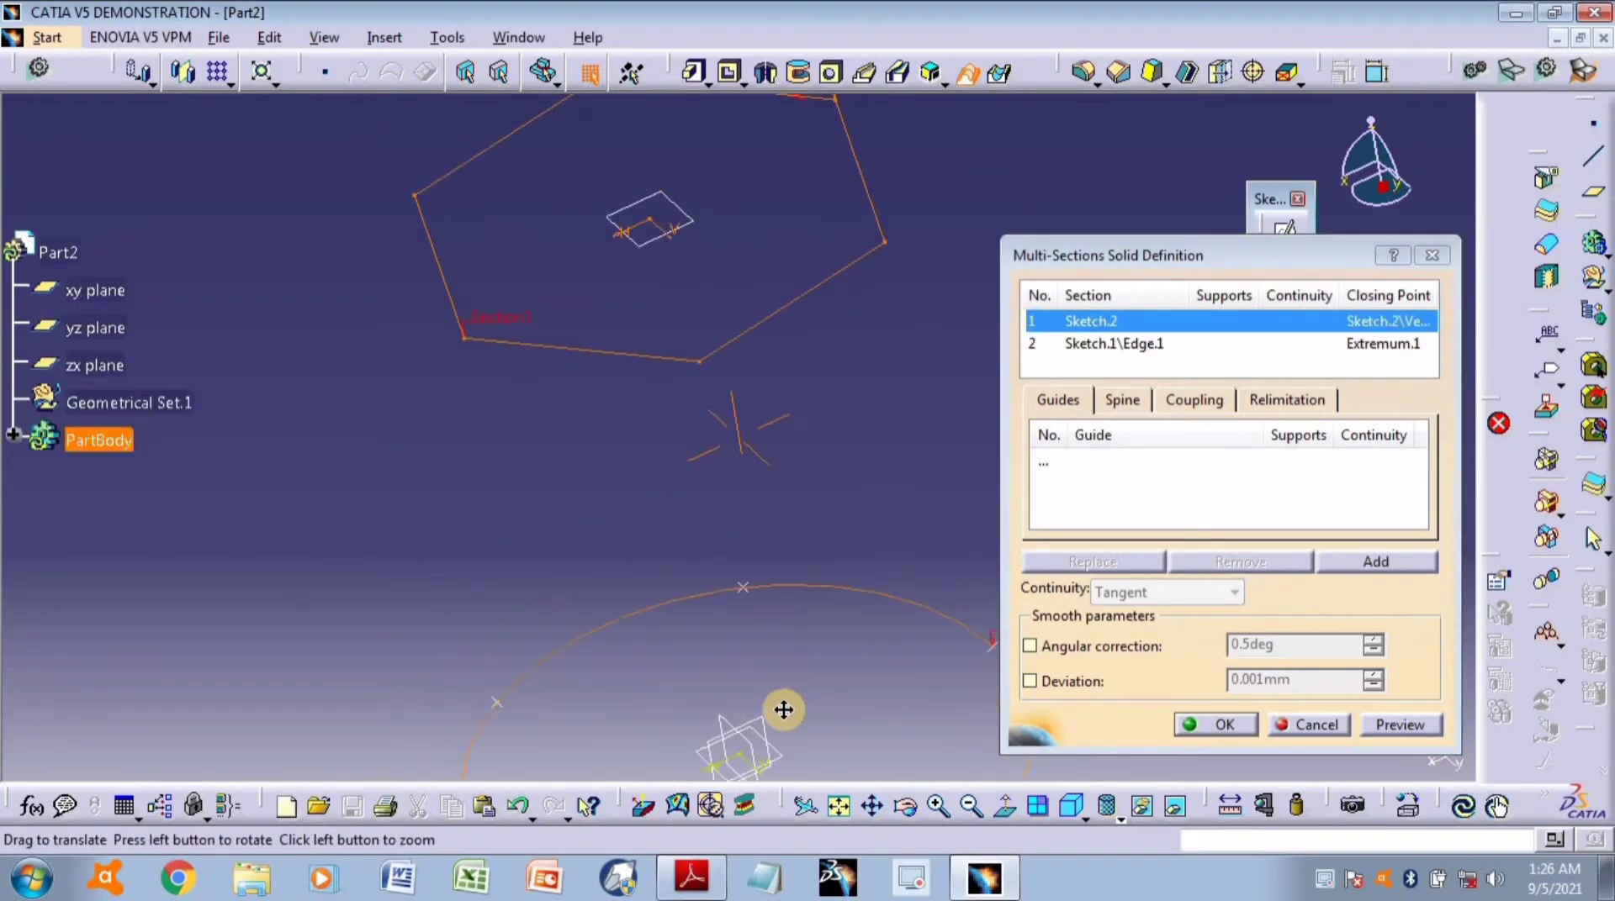
left_click(709, 417)
Replace the circle's closing point with the existing sketch point just beside it on the circle.
middle_click_drag(710, 418, 772, 429)
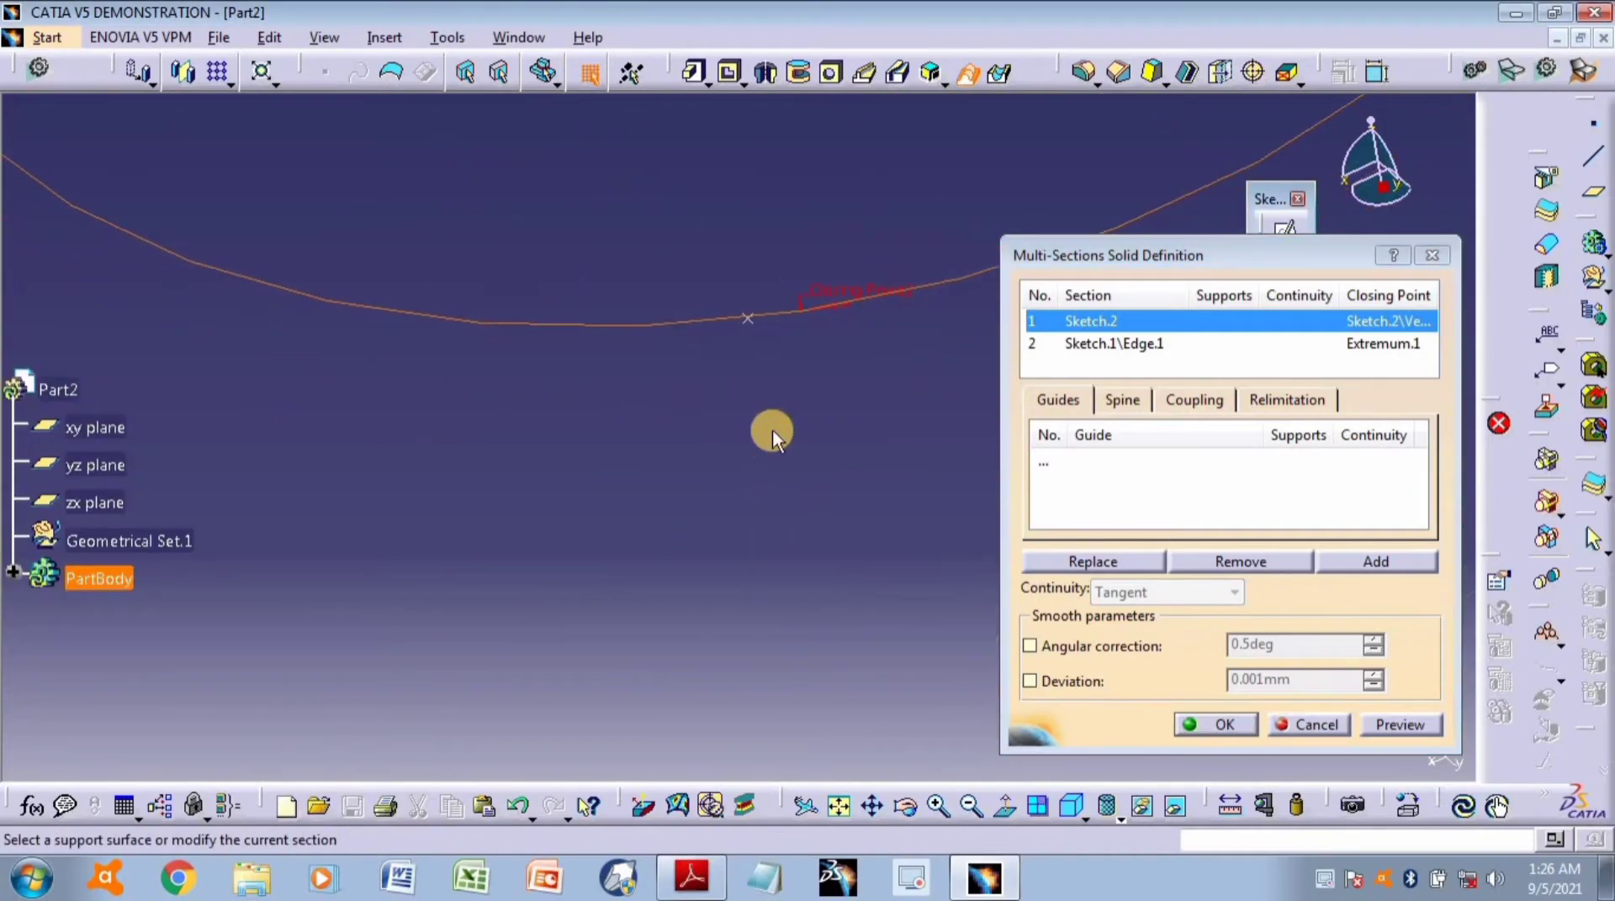
right_click(856, 295)
left_click(885, 452)
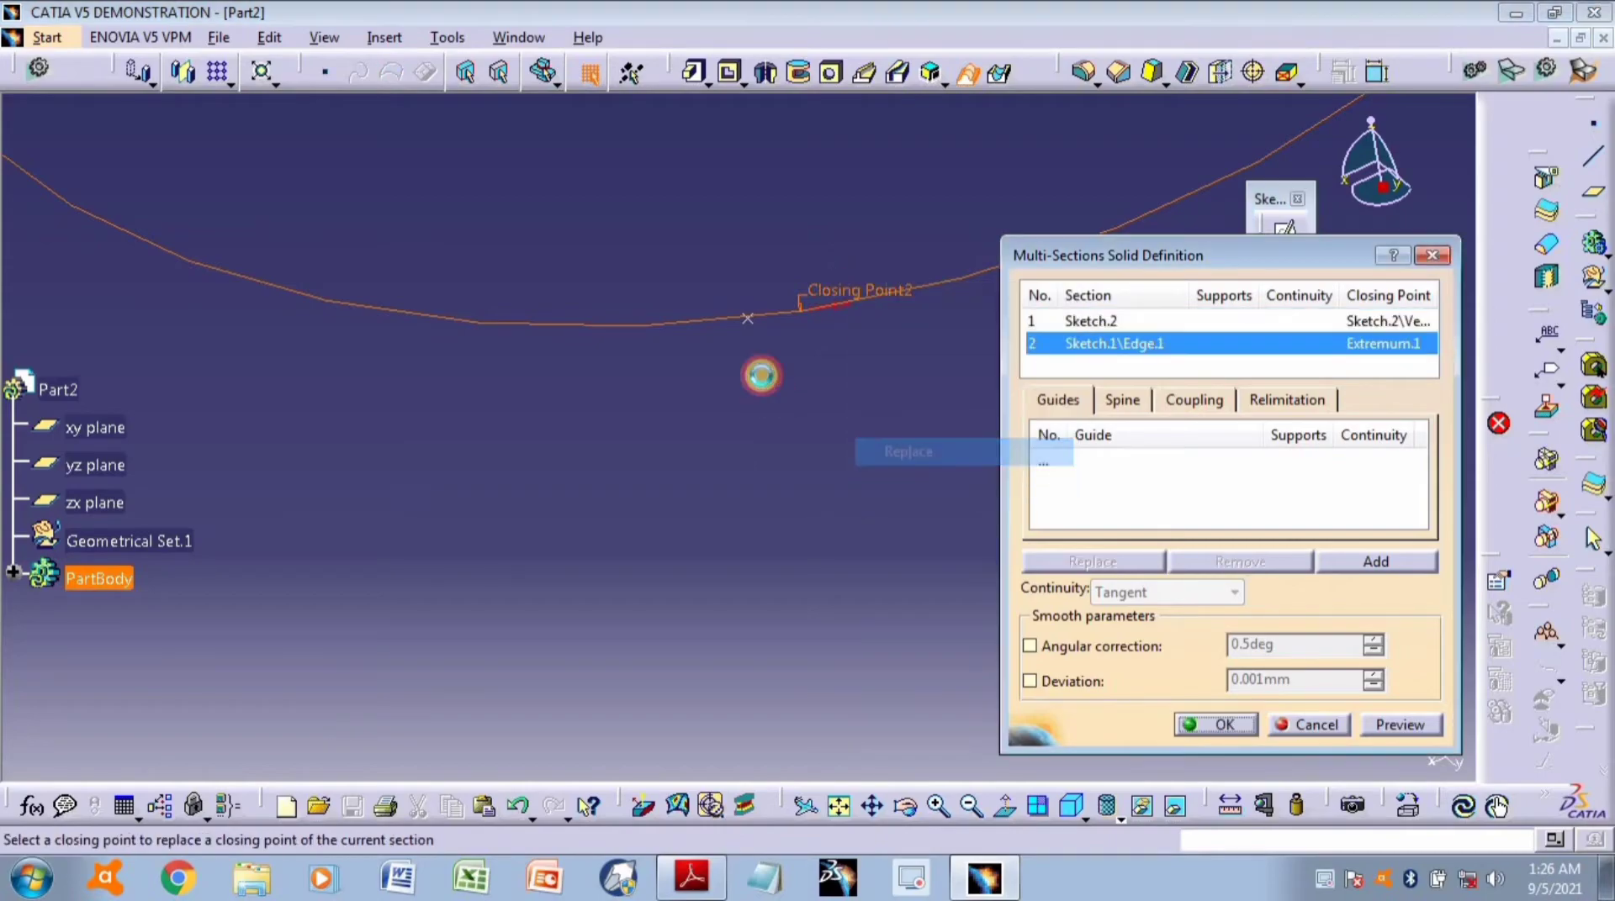
left_click(747, 318)
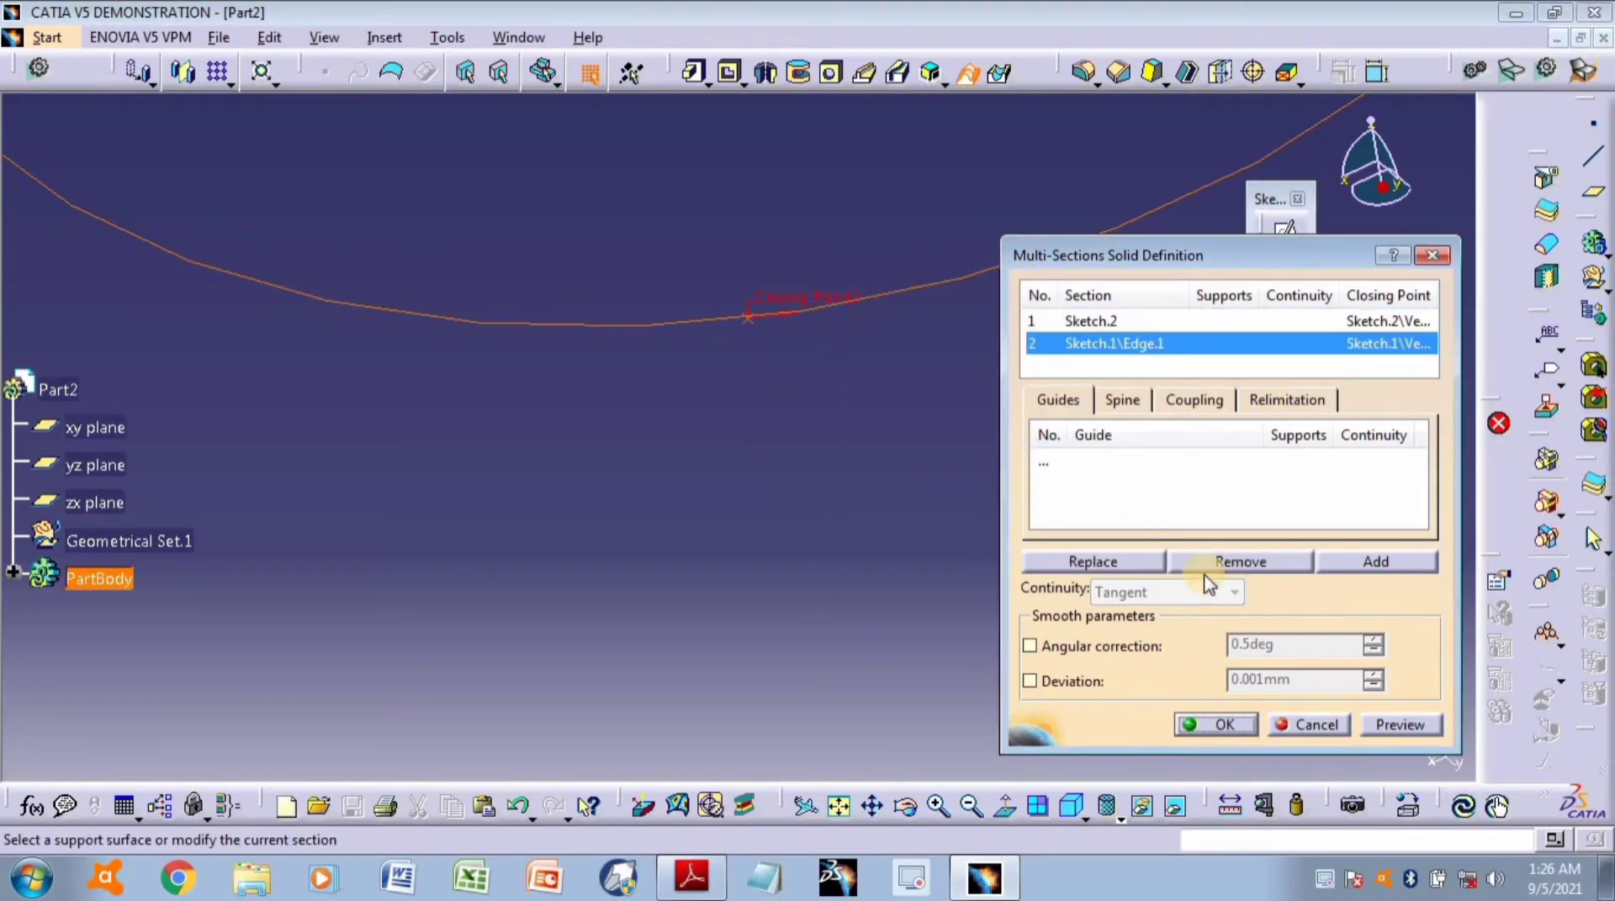
Set the section coupling mode of the new multi-sections solid to Vertices.
left_click(1215, 402)
left_click(1286, 433)
left_click(1244, 512)
Add a coupling between the two closing points and a second one between the adjacent hexagon vertex and circle point.
left_click(854, 285)
mouse_move(855, 285)
middle_mouse_down()
mouse_move(876, 476)
mouse_move(822, 324)
mouse_move(829, 555)
middle_mouse_up()
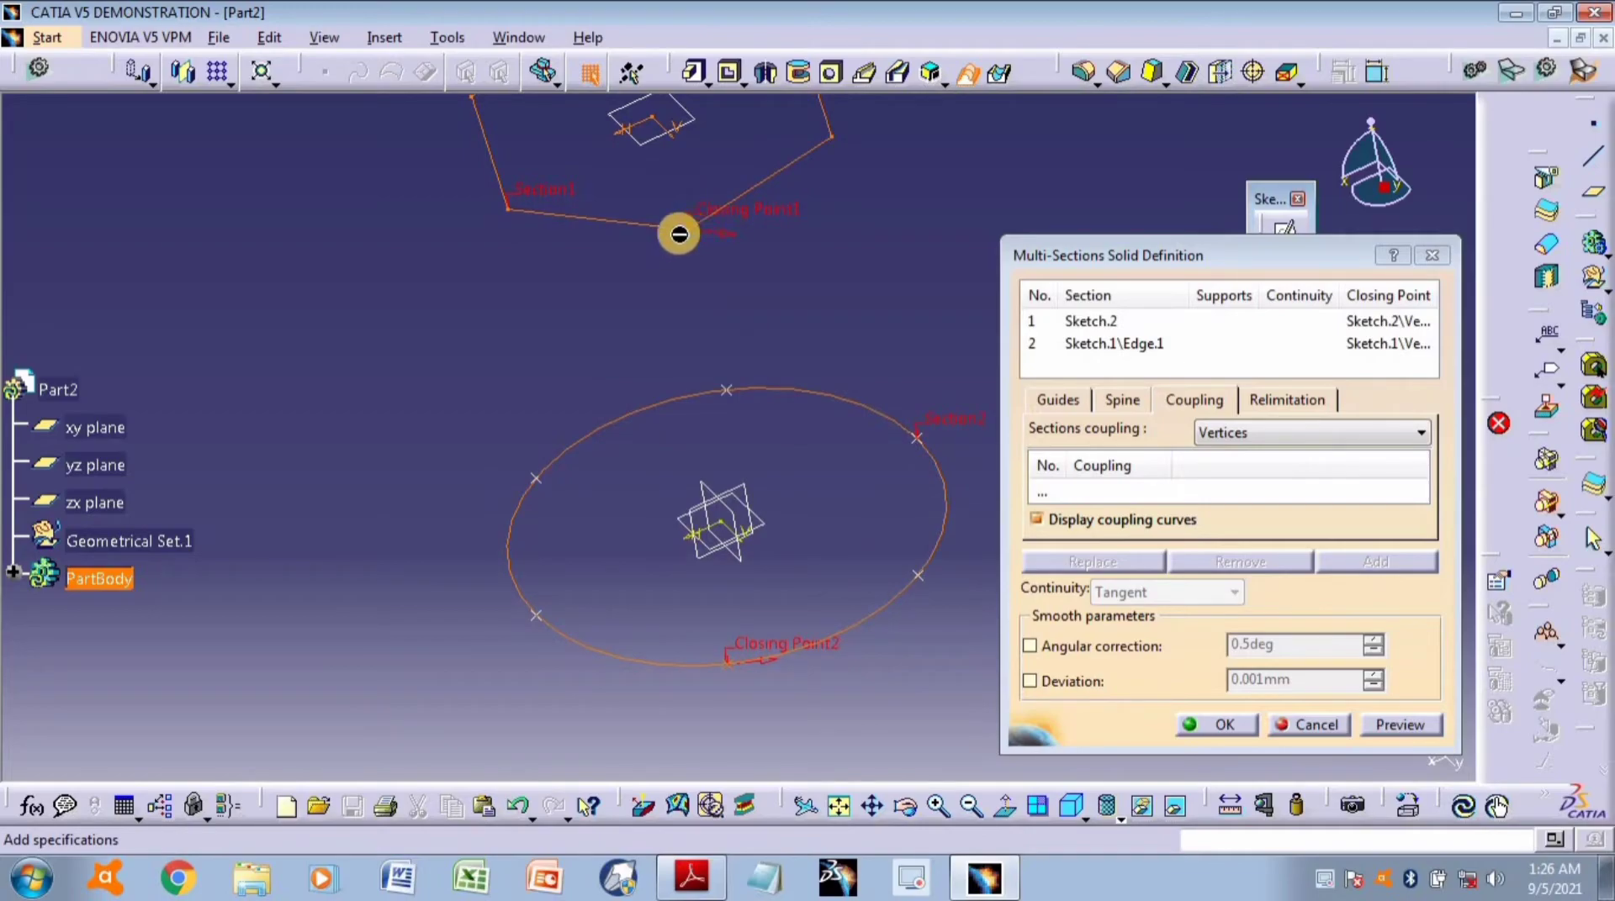
left_click(1057, 496)
left_click(1379, 563)
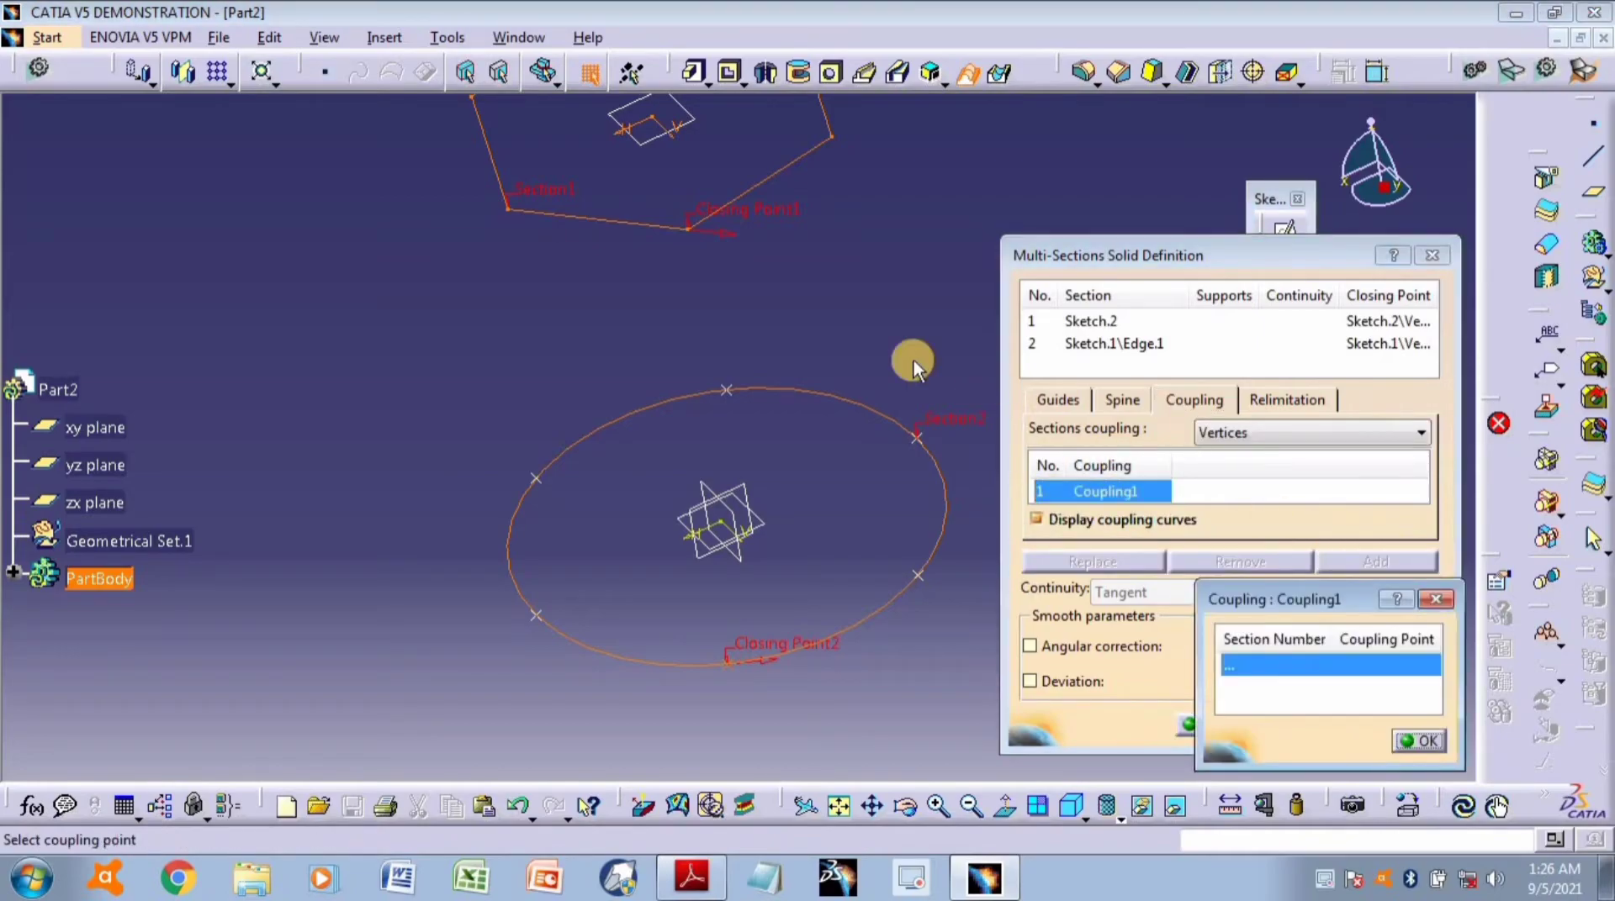
left_click(688, 225)
left_click(750, 653)
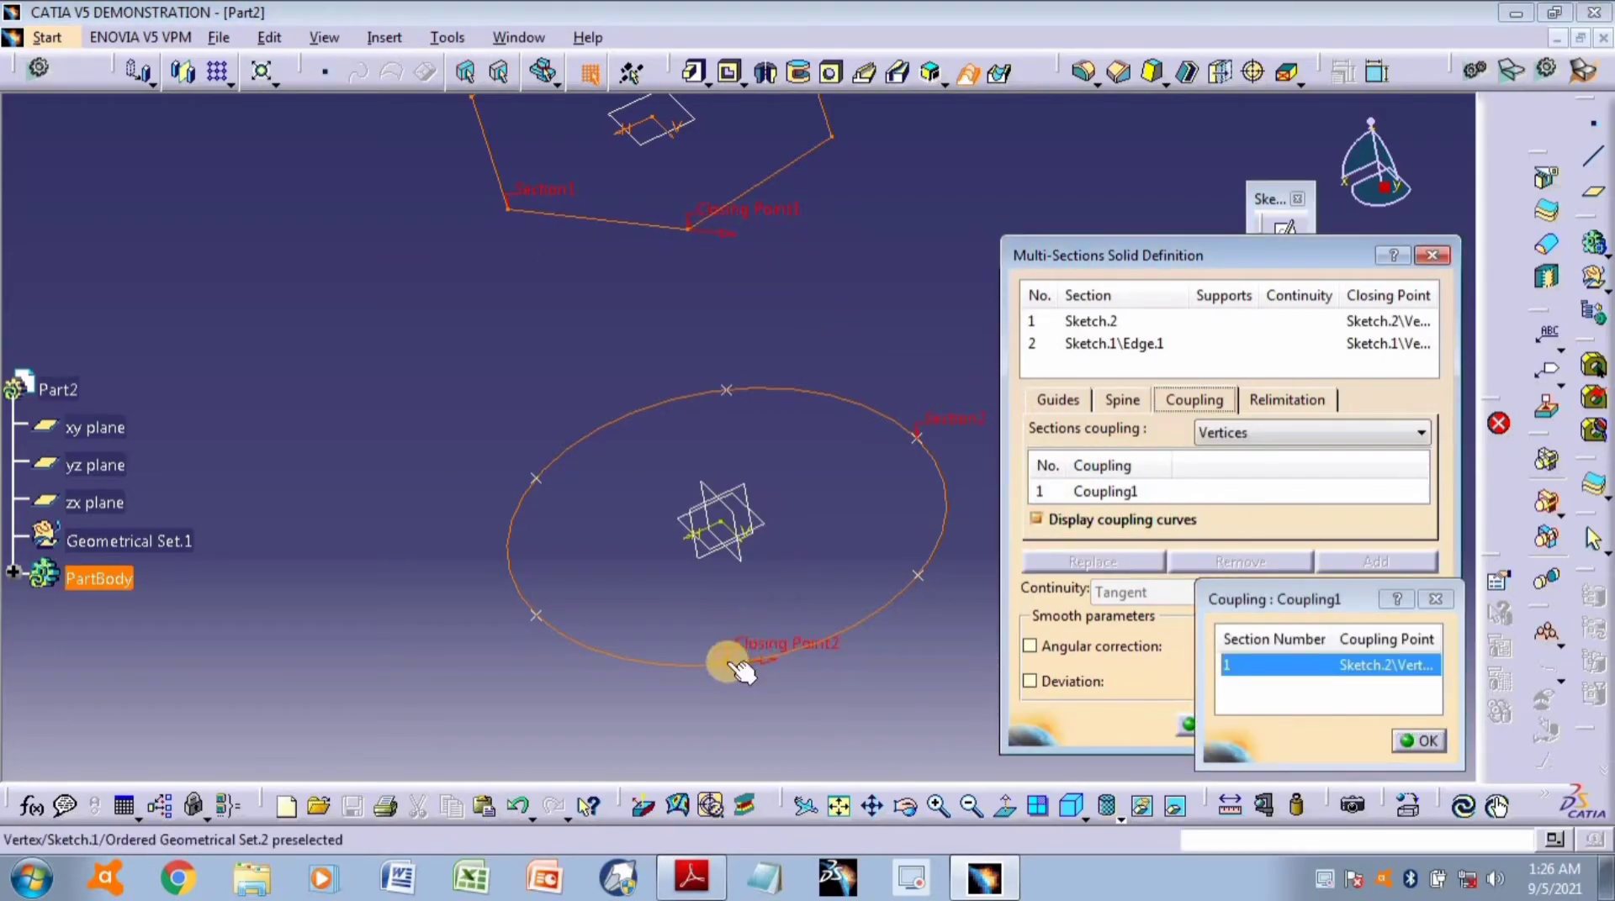
left_click(508, 215)
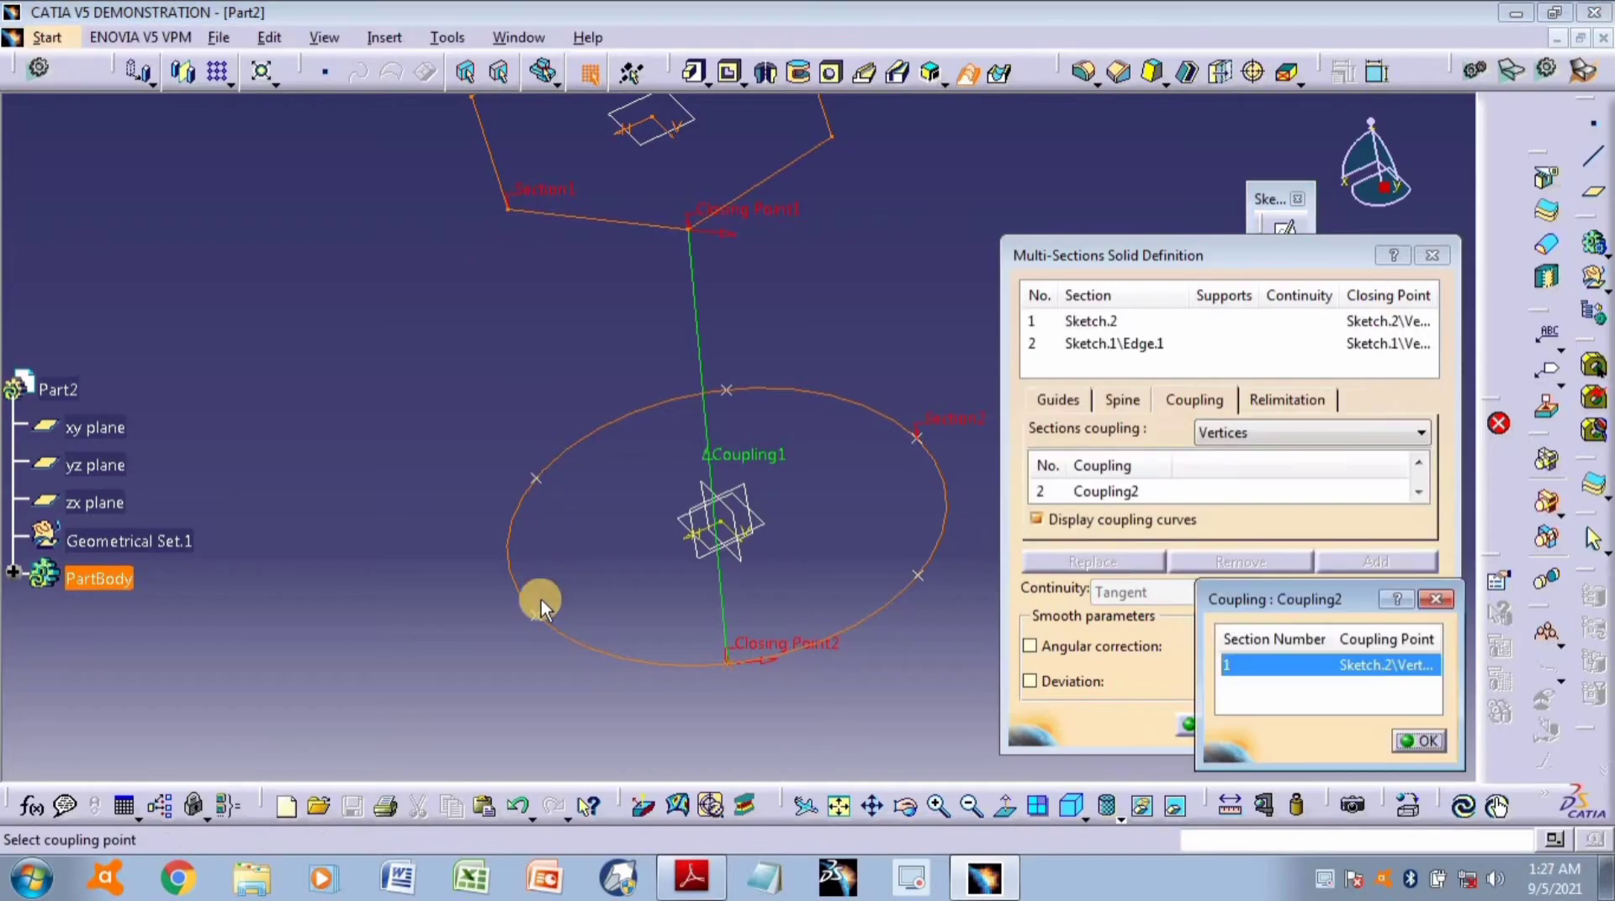
left_click(530, 609)
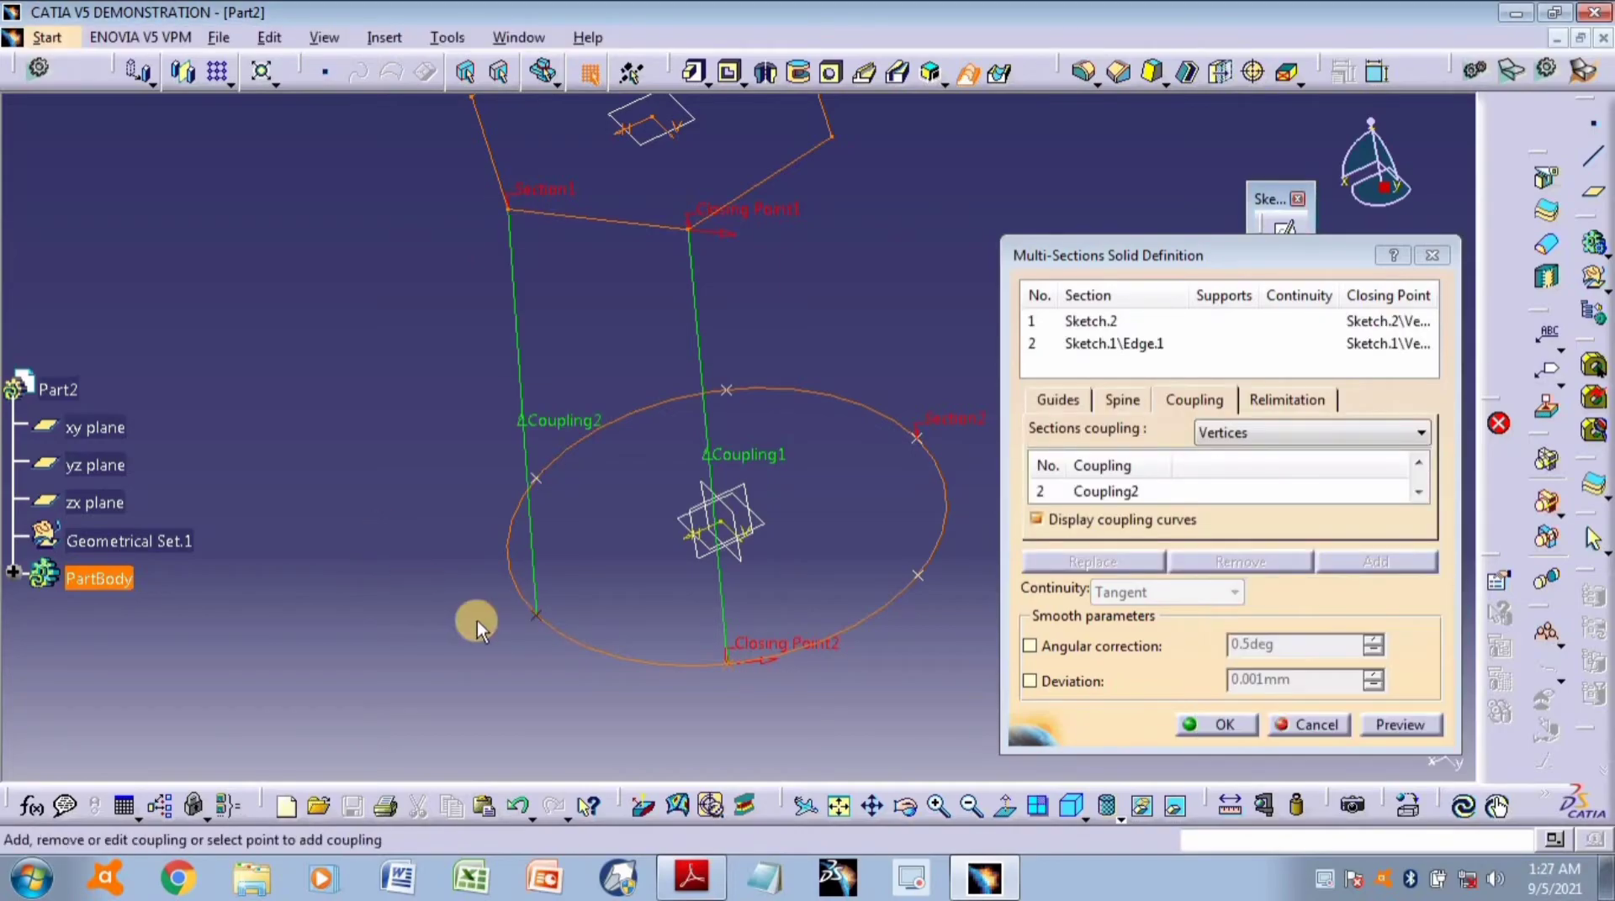
Add the third and fourth couplings from the following two hexagon vertices to their corresponding circle points.
middle_click_drag(469, 620, 663, 634)
middle_click_drag(436, 451, 324, 147)
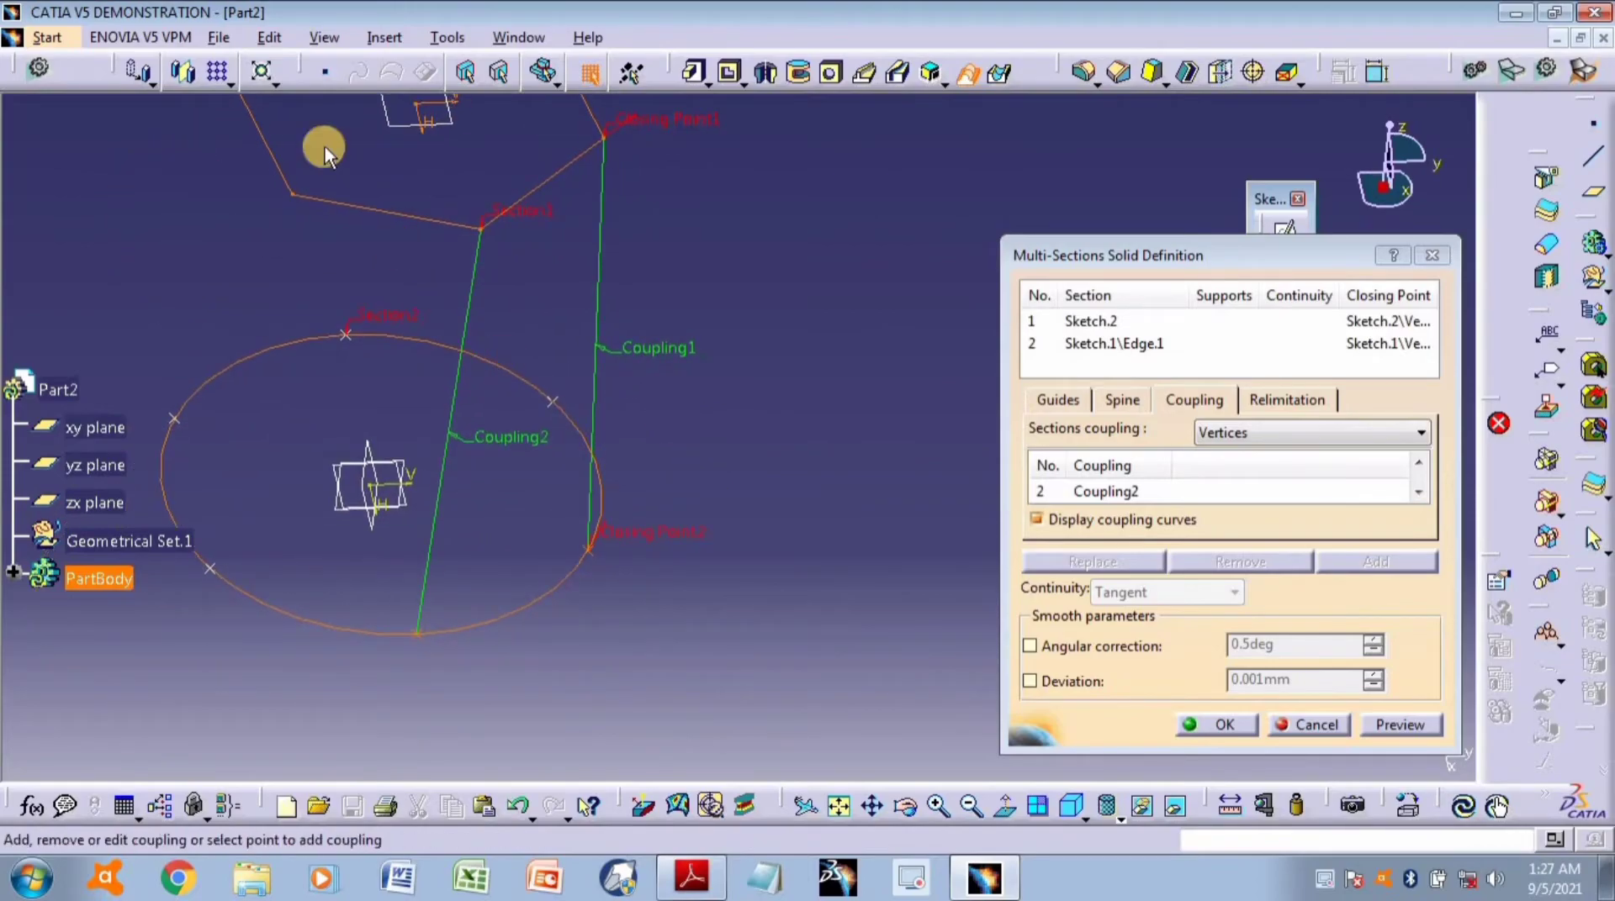
left_click(297, 200)
left_click(210, 572)
middle_click_drag(306, 522, 699, 599)
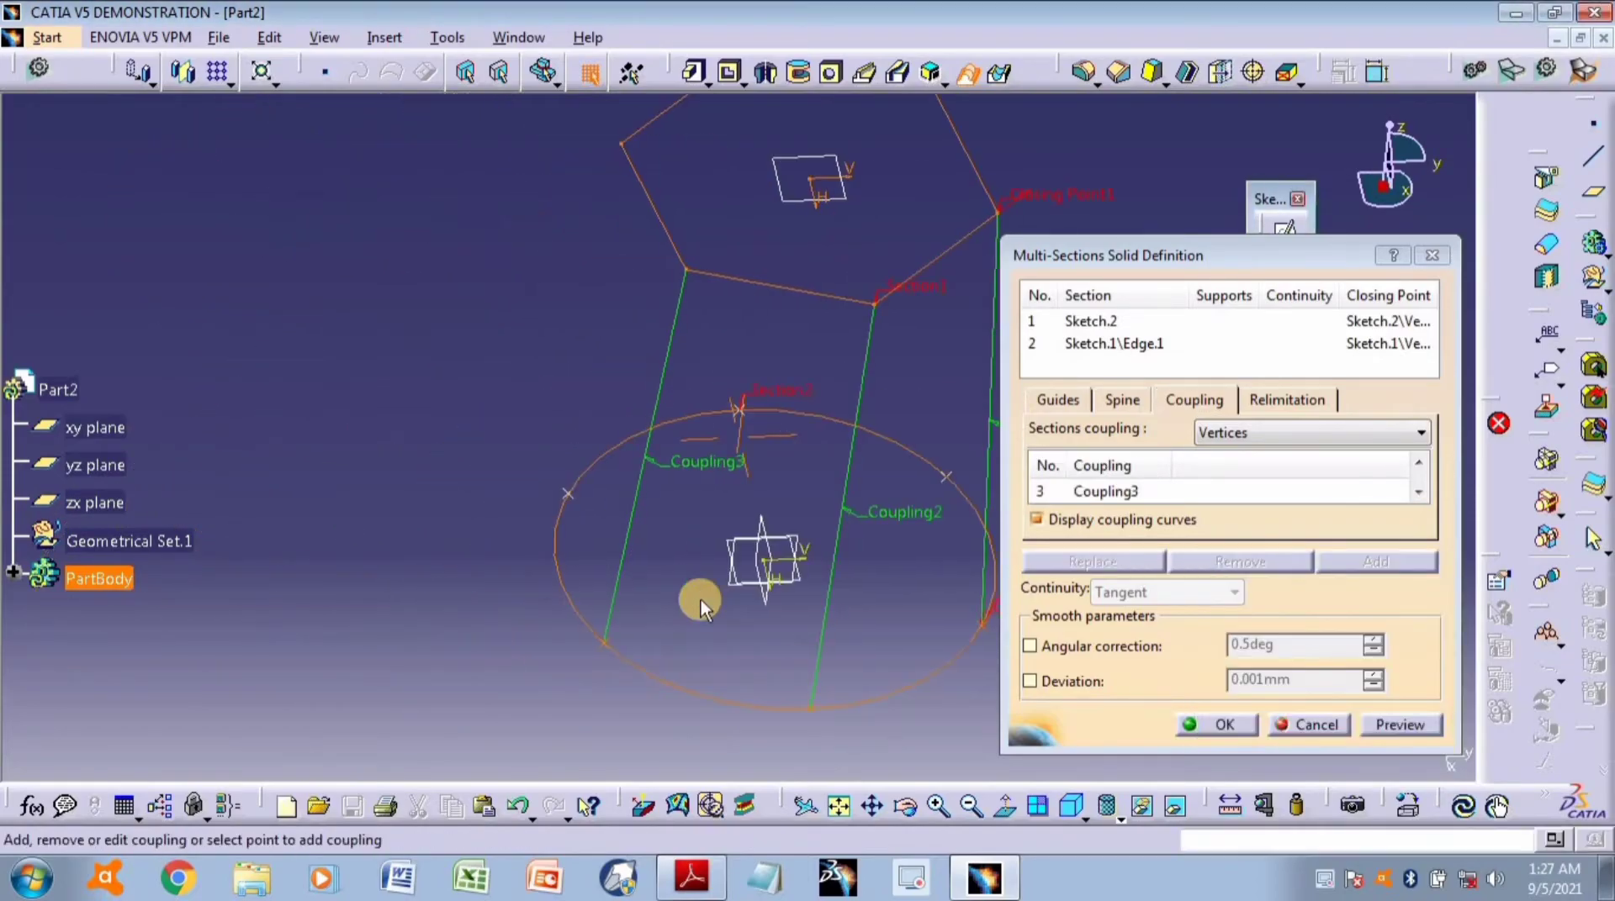
left_click(620, 144)
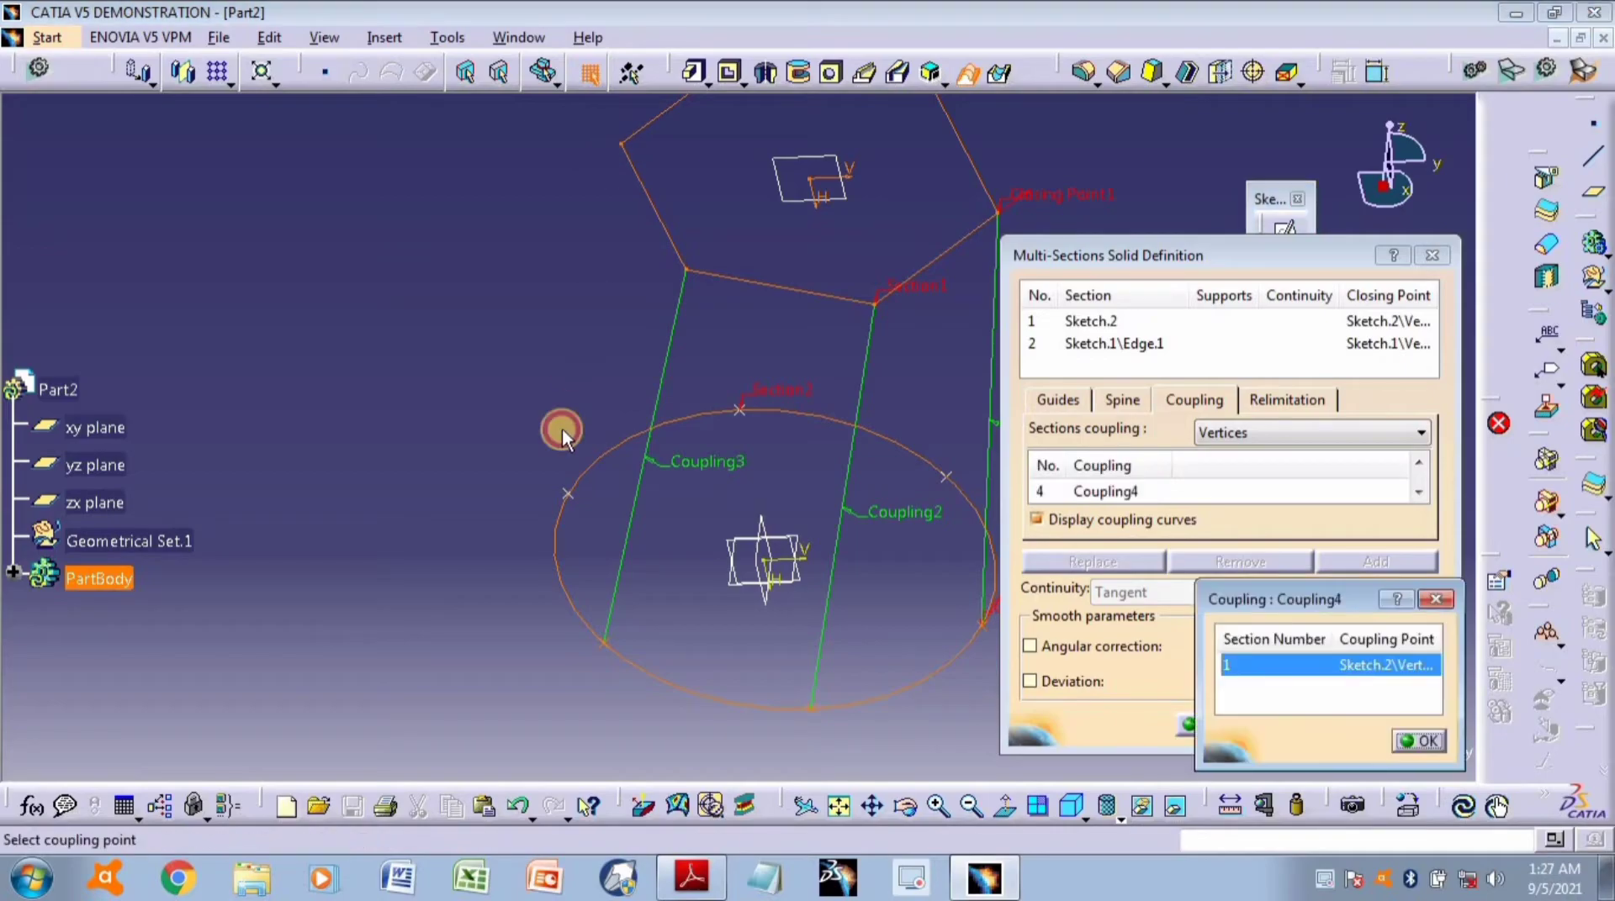
left_click(566, 490)
Add the fifth and sixth couplings from the two remaining hexagon vertices to the two remaining circle points.
middle_click_drag(429, 414, 407, 508)
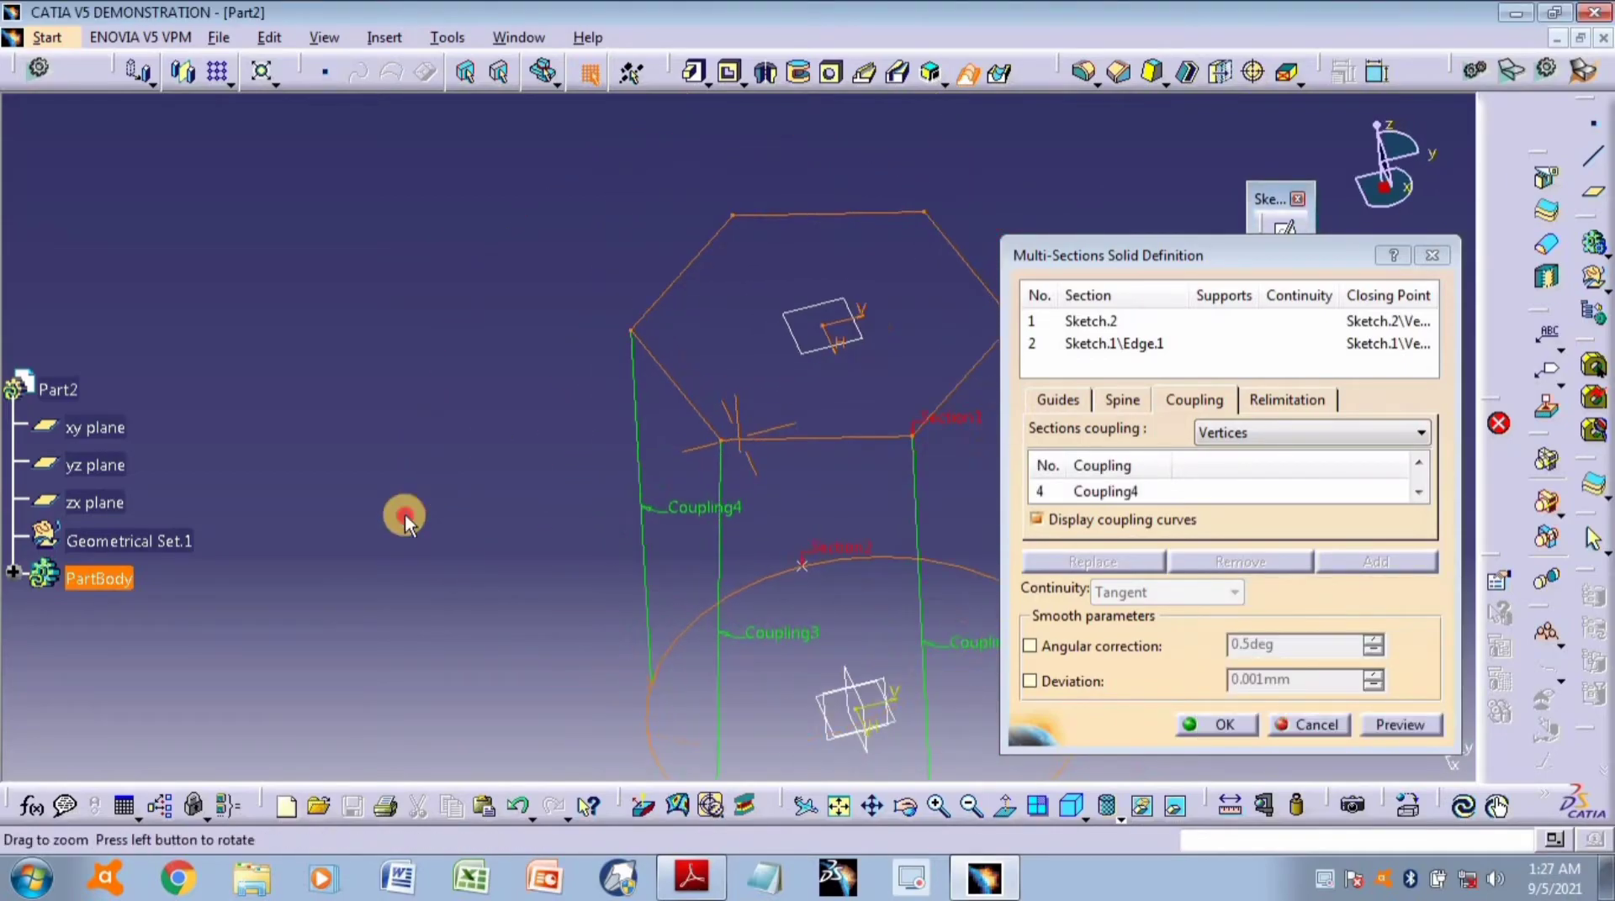
left_click(732, 215)
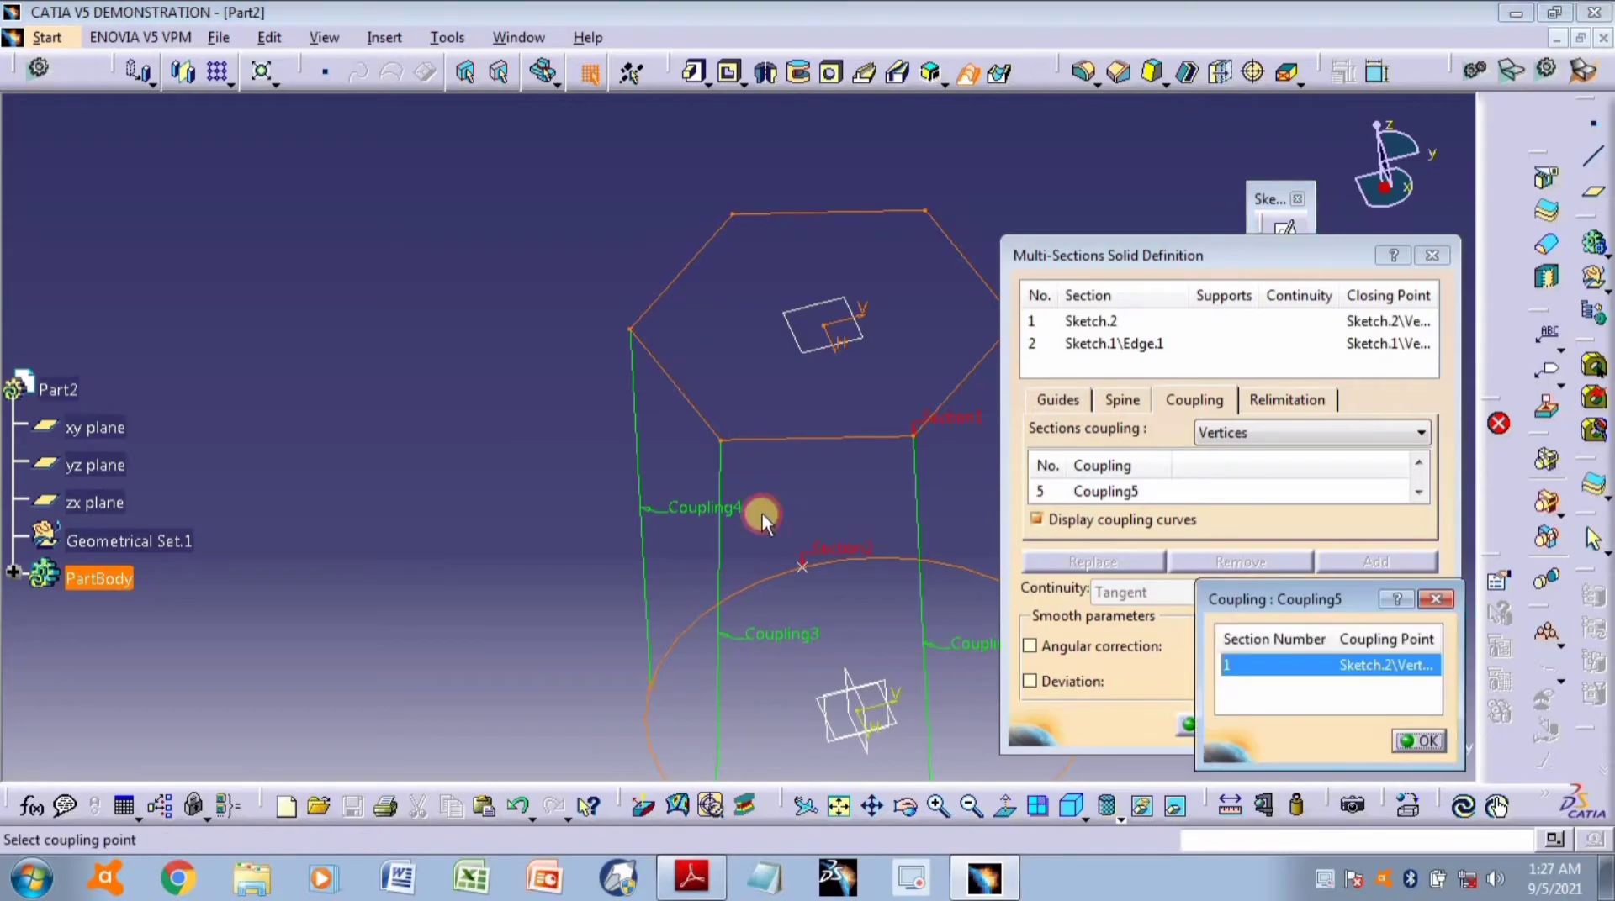
left_click(792, 555)
middle_click_drag(792, 555, 479, 352)
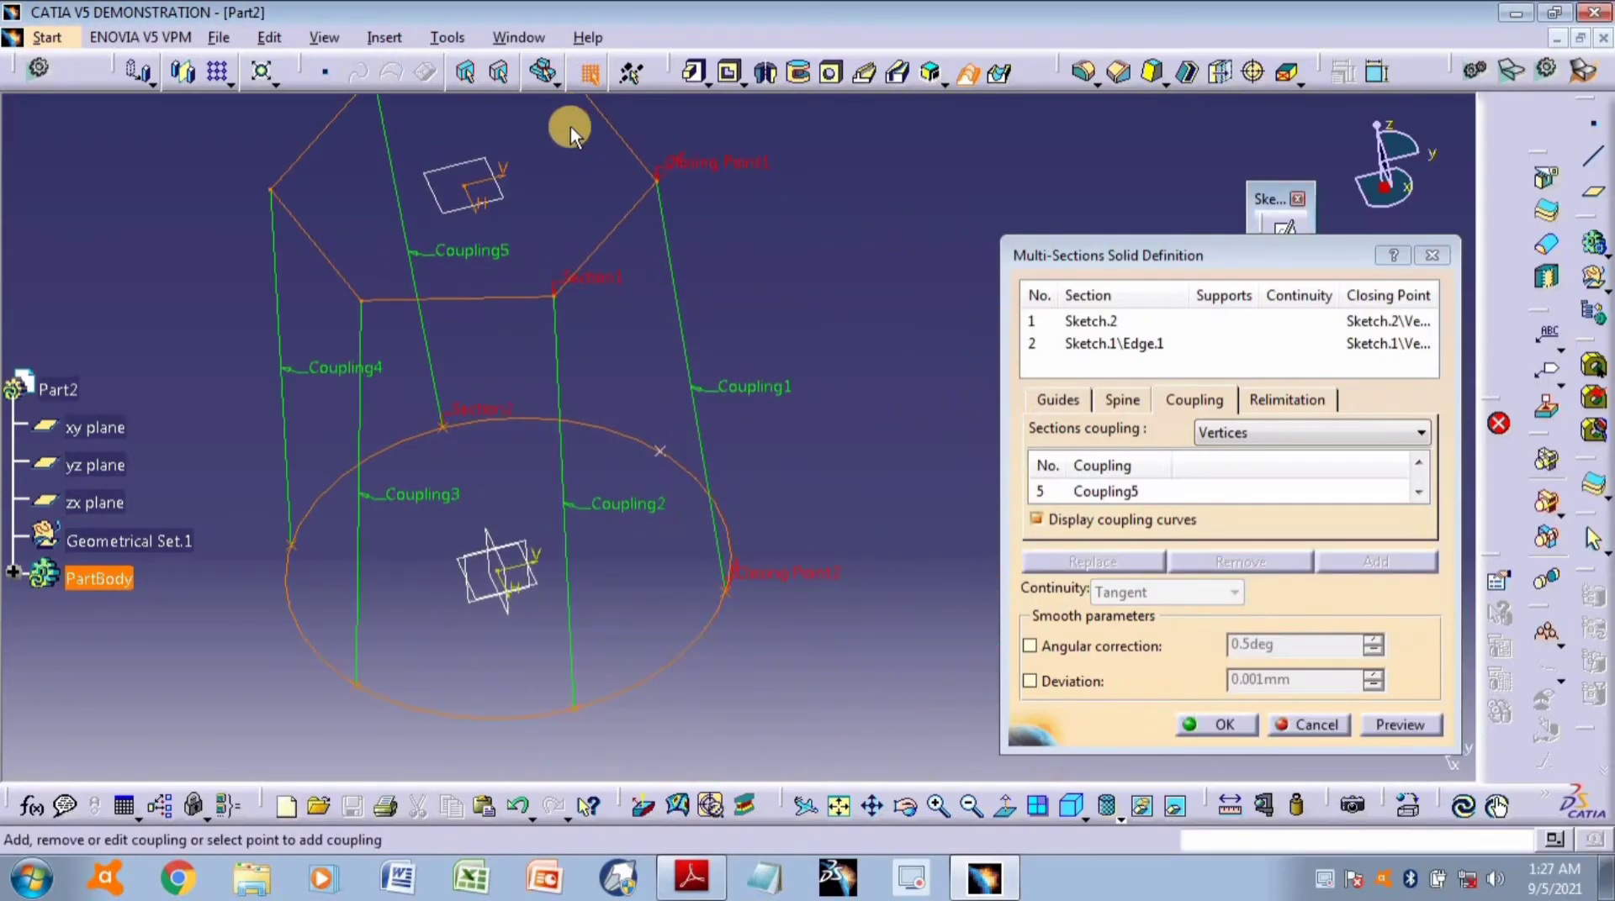
middle_click_drag(571, 113, 585, 254)
left_click(580, 210)
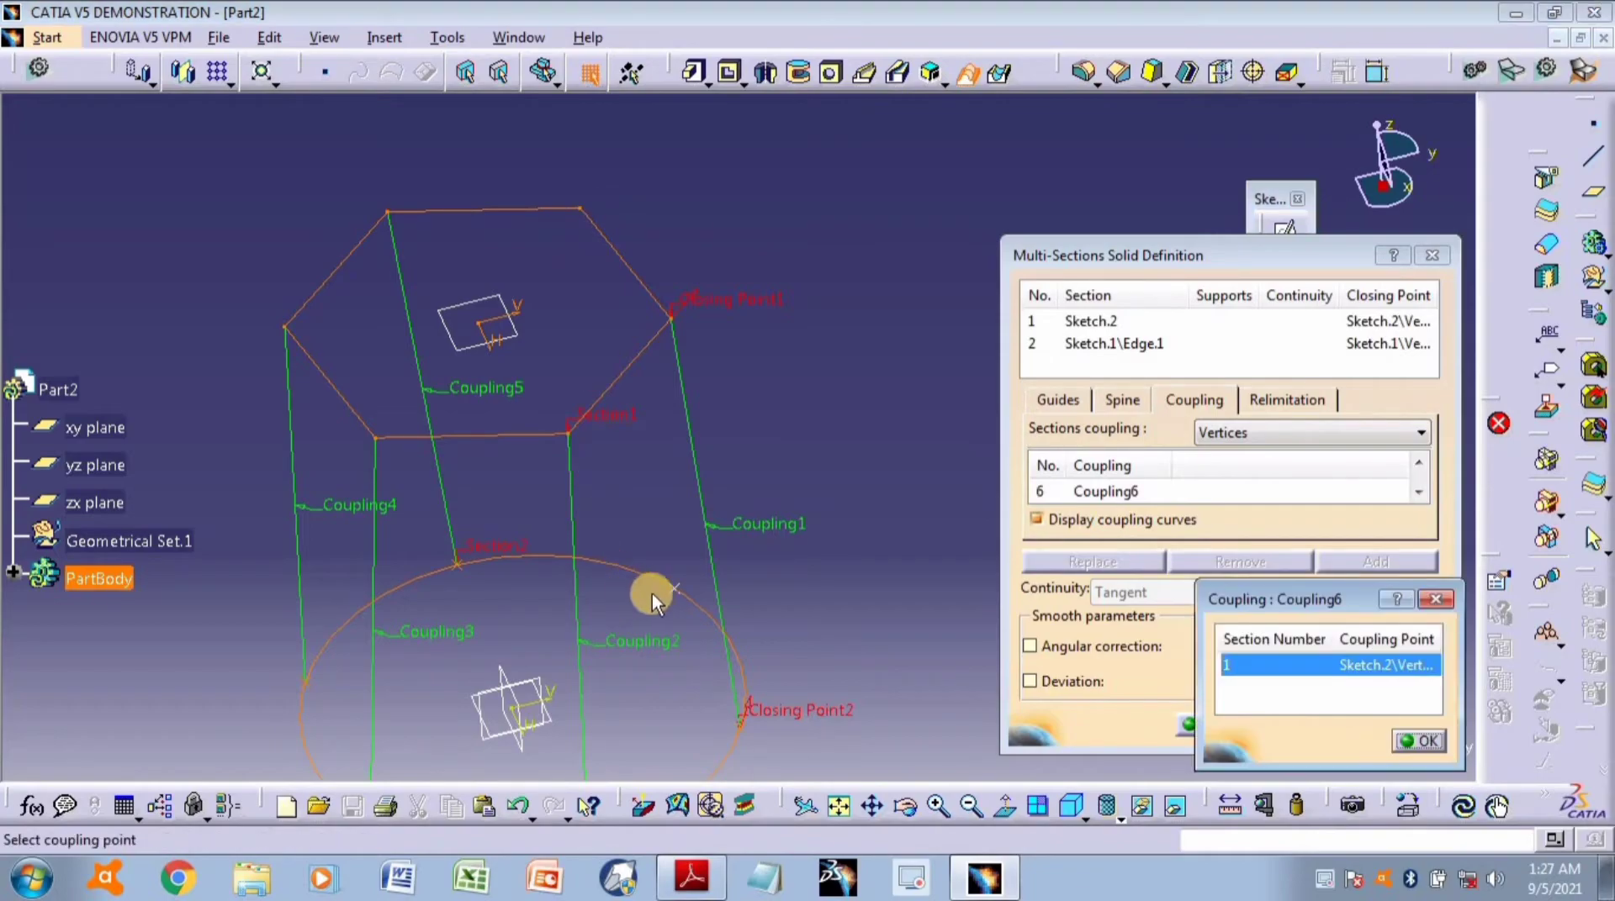
left_click(679, 592)
middle_click_drag(667, 569, 748, 412)
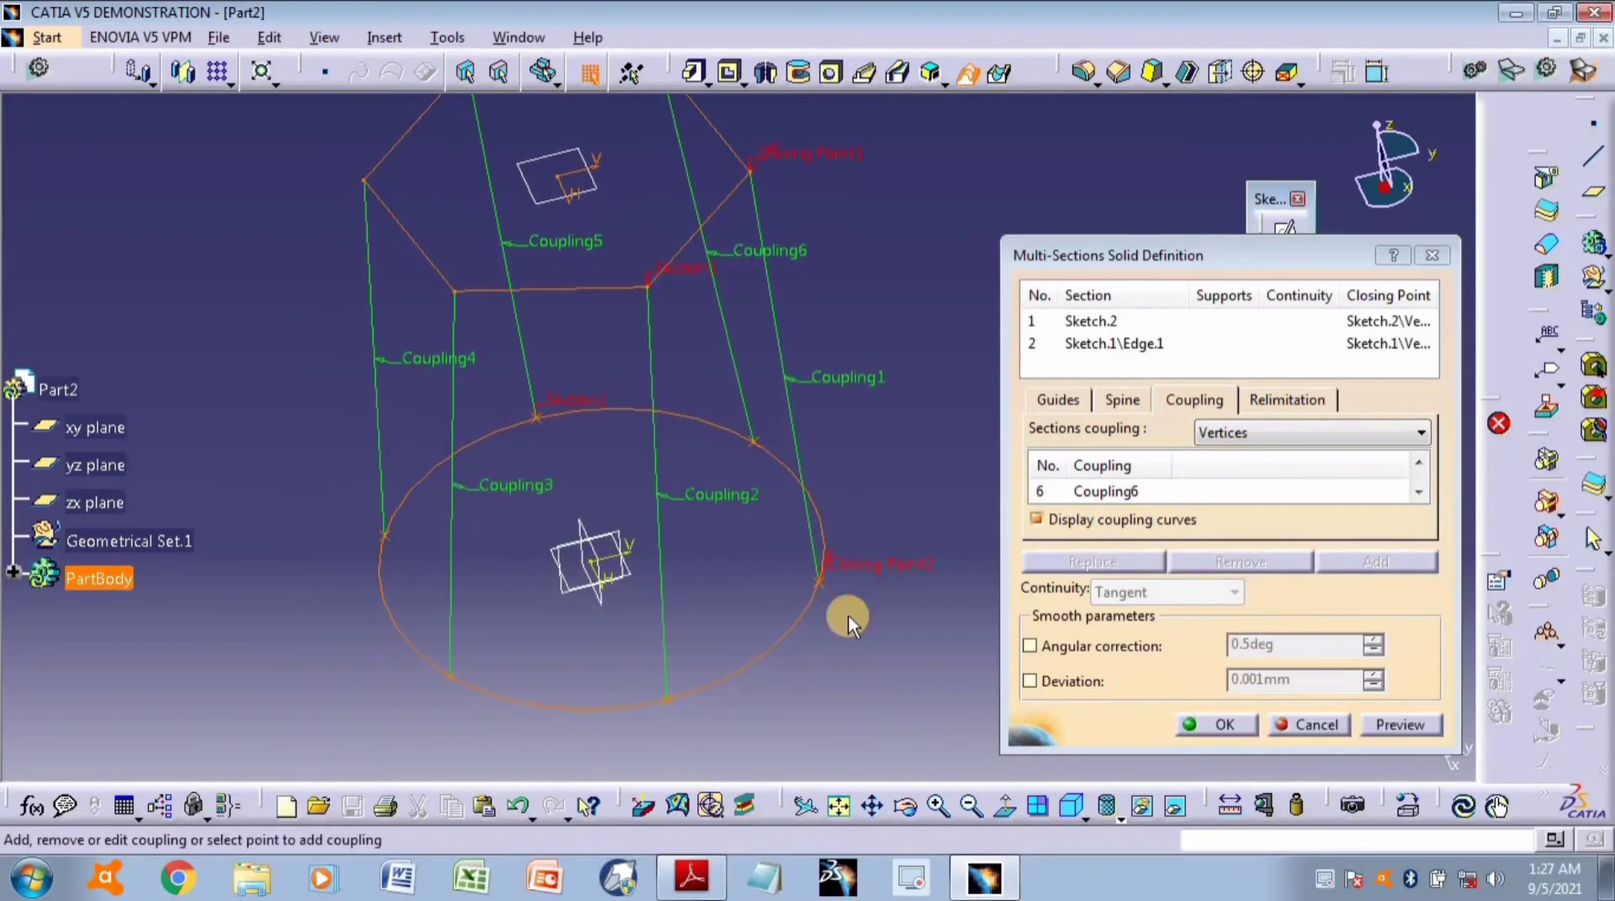
Preview the coupled multi-sections solid and confirm its creation.
left_click(1399, 725)
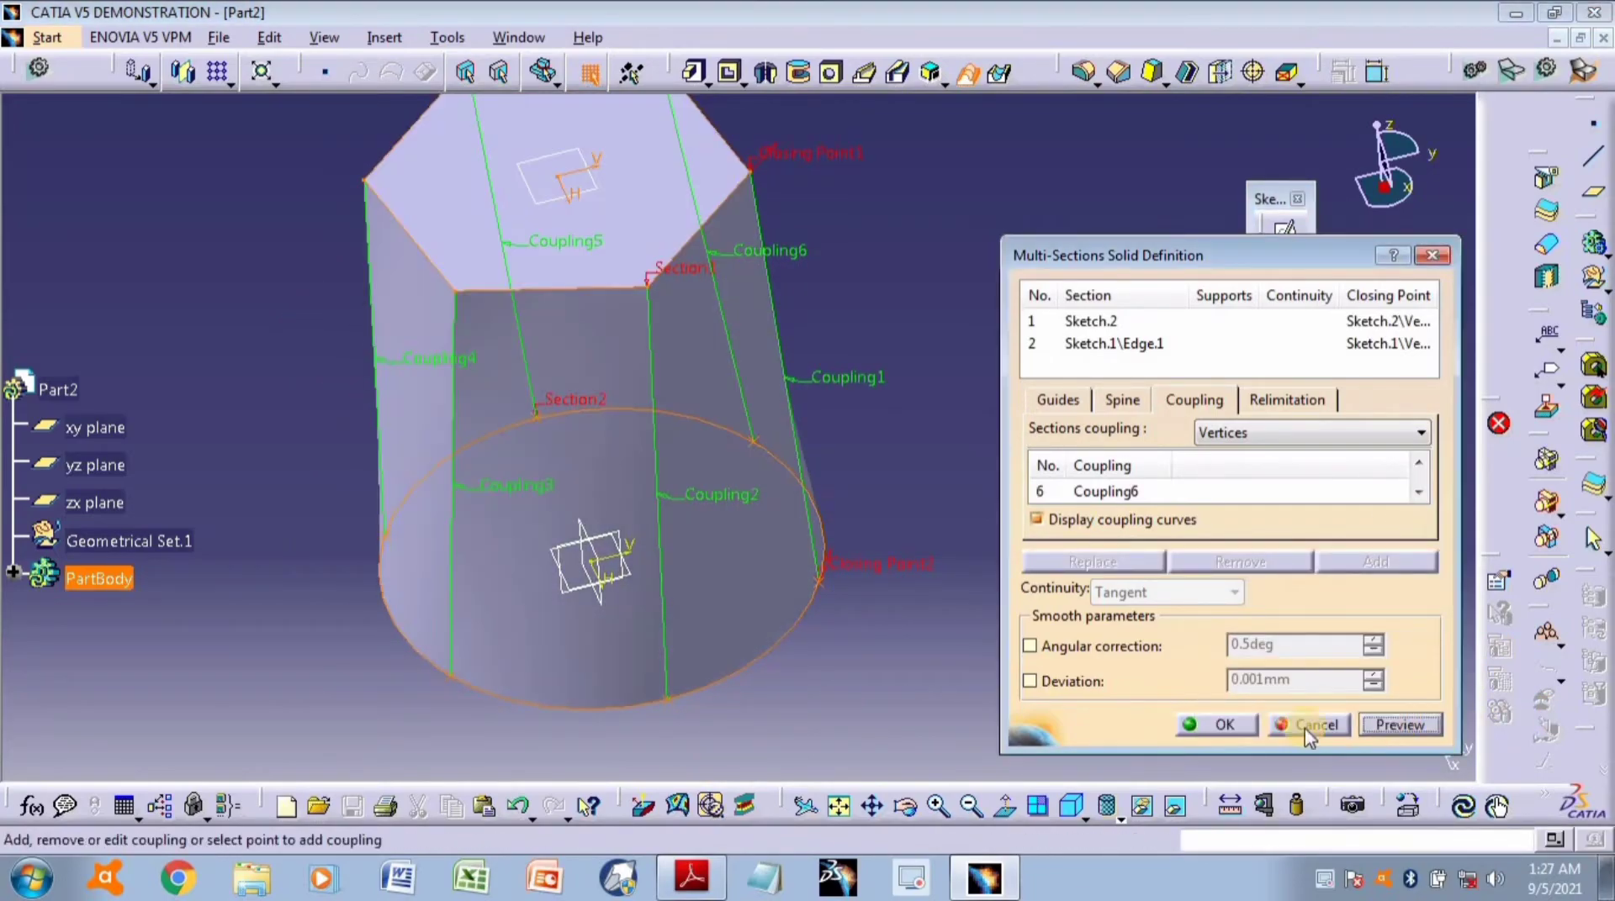
left_click(1219, 732)
middle_click_drag(1082, 559, 1005, 849)
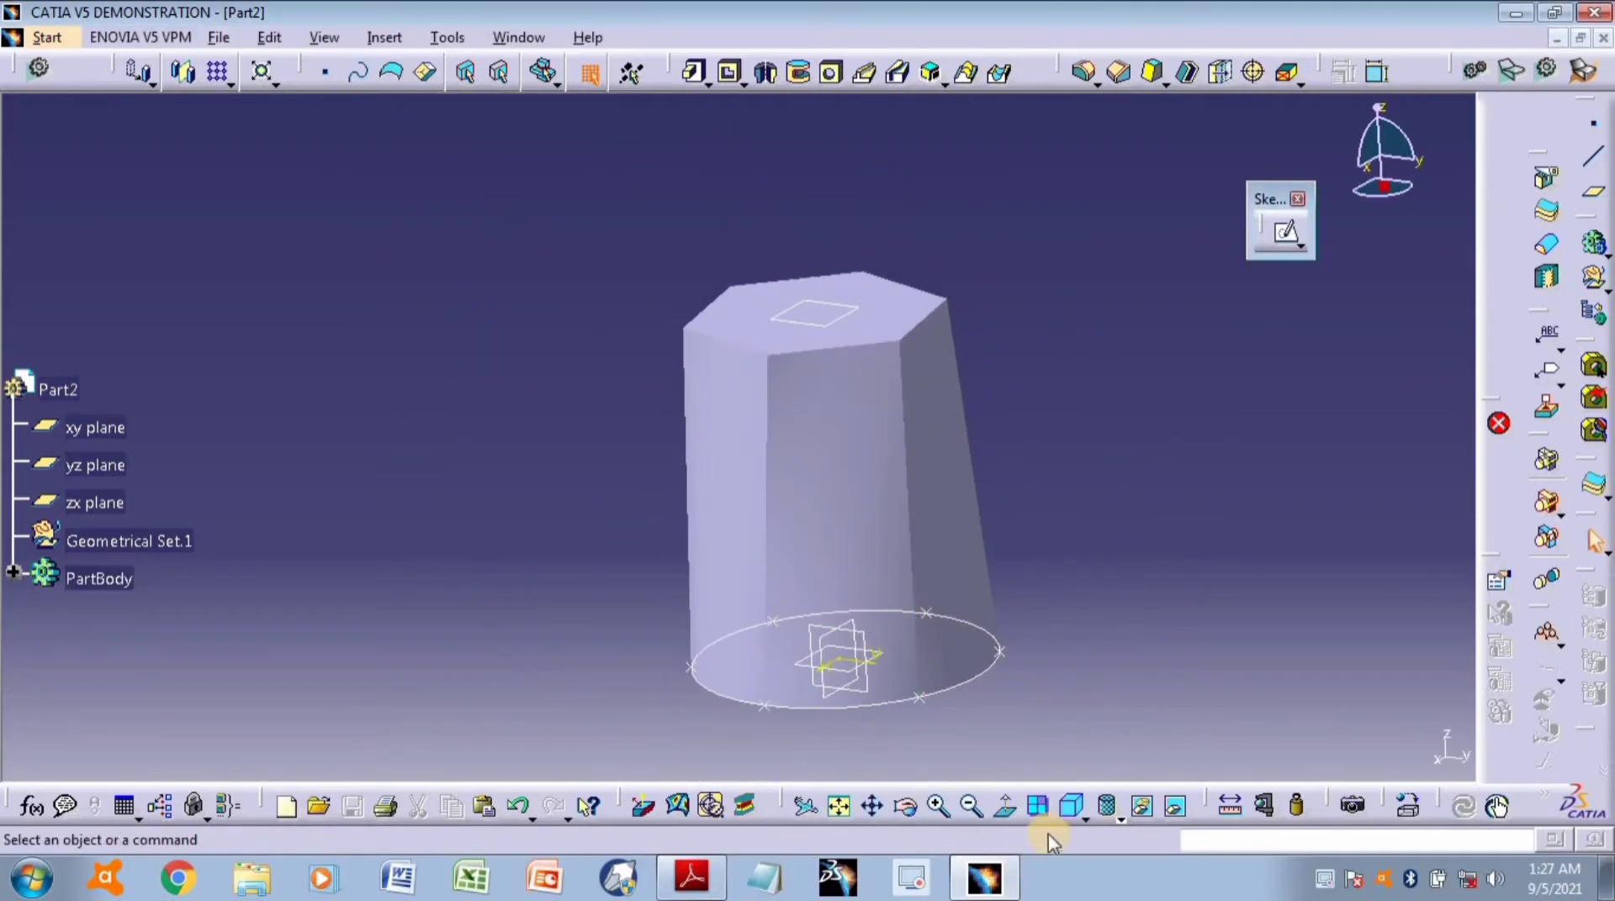
Display the solid shaded with edges and inspect it from different sides.
left_click(1110, 809)
left_click(1119, 656)
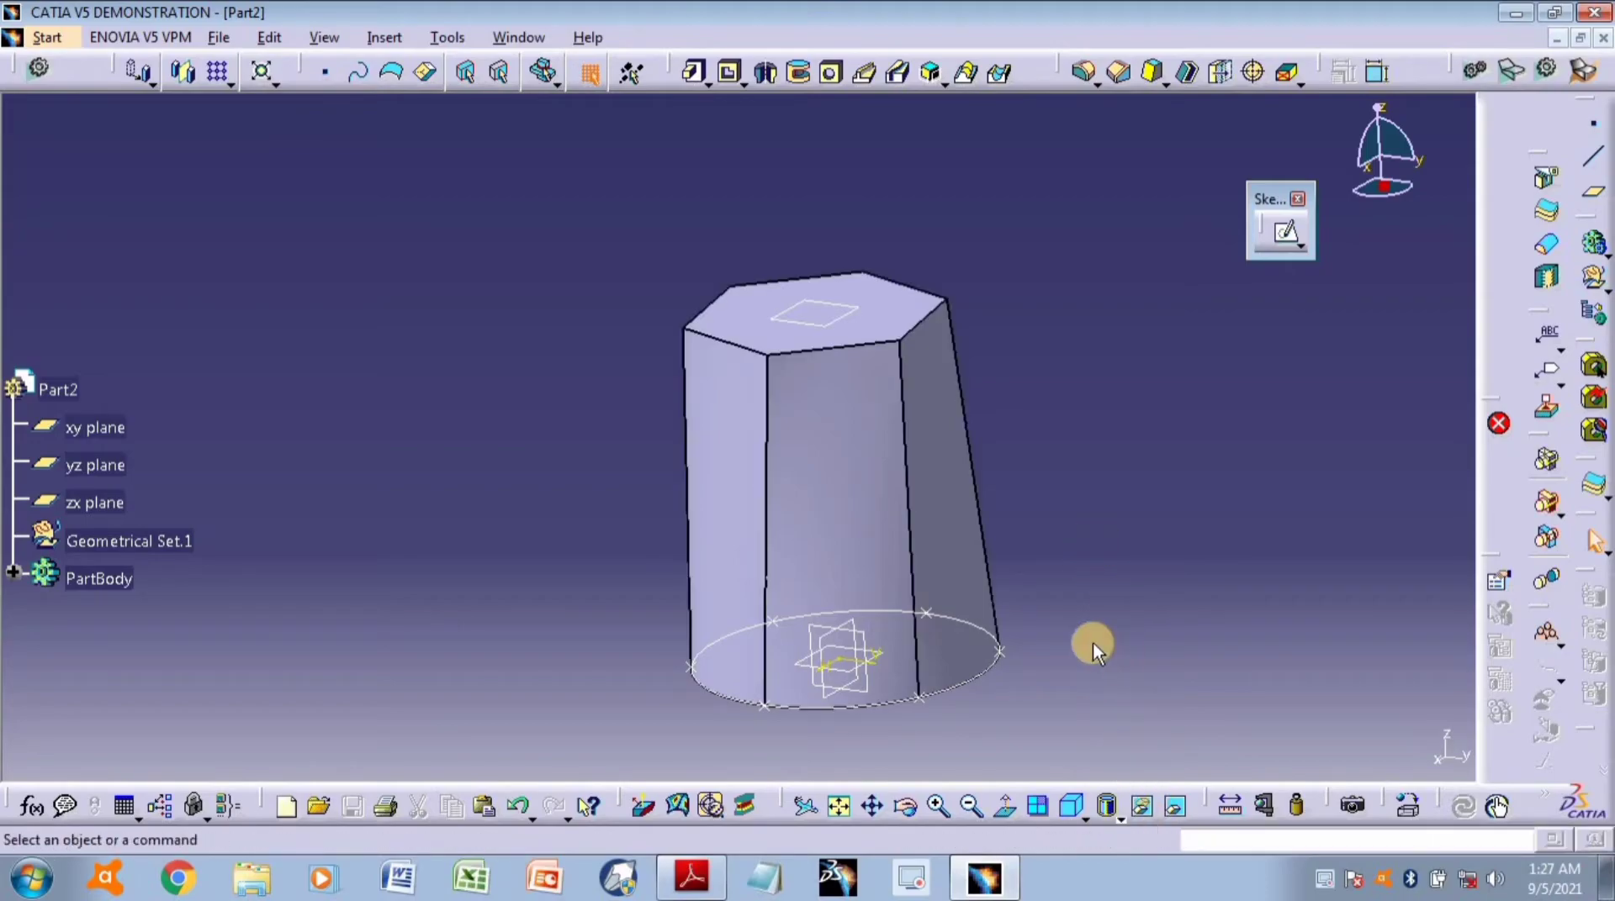
middle_click_drag(1094, 589, 1119, 471)
middle_click_drag(577, 616, 831, 410)
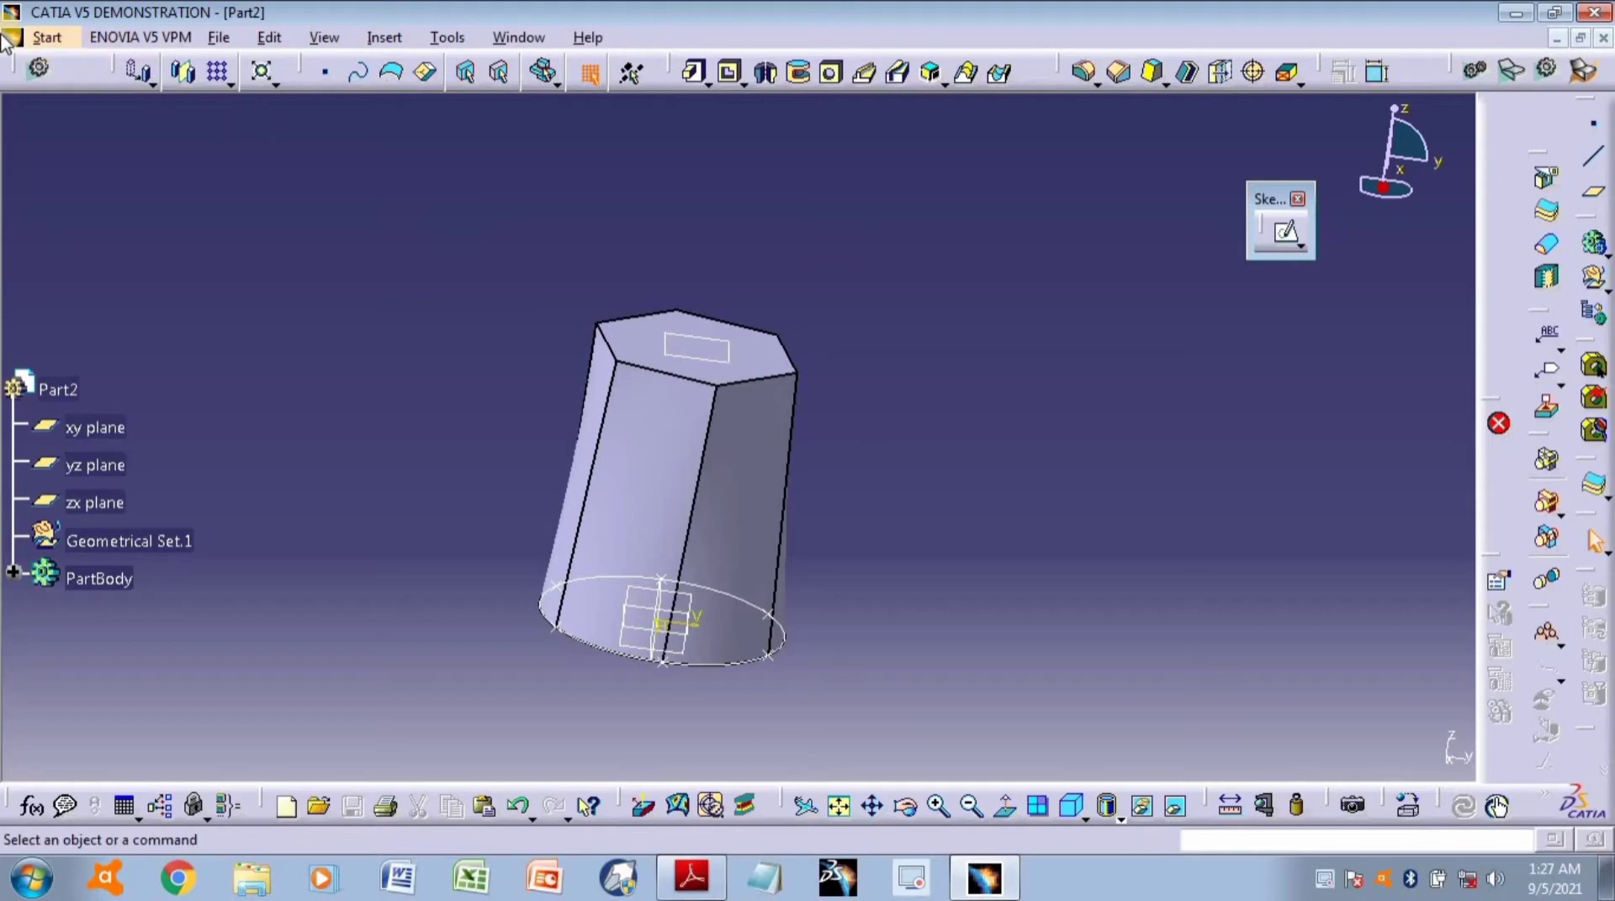
Create a new part in the Part Design workbench and open a sketch on its xy plane.
left_click(46, 38)
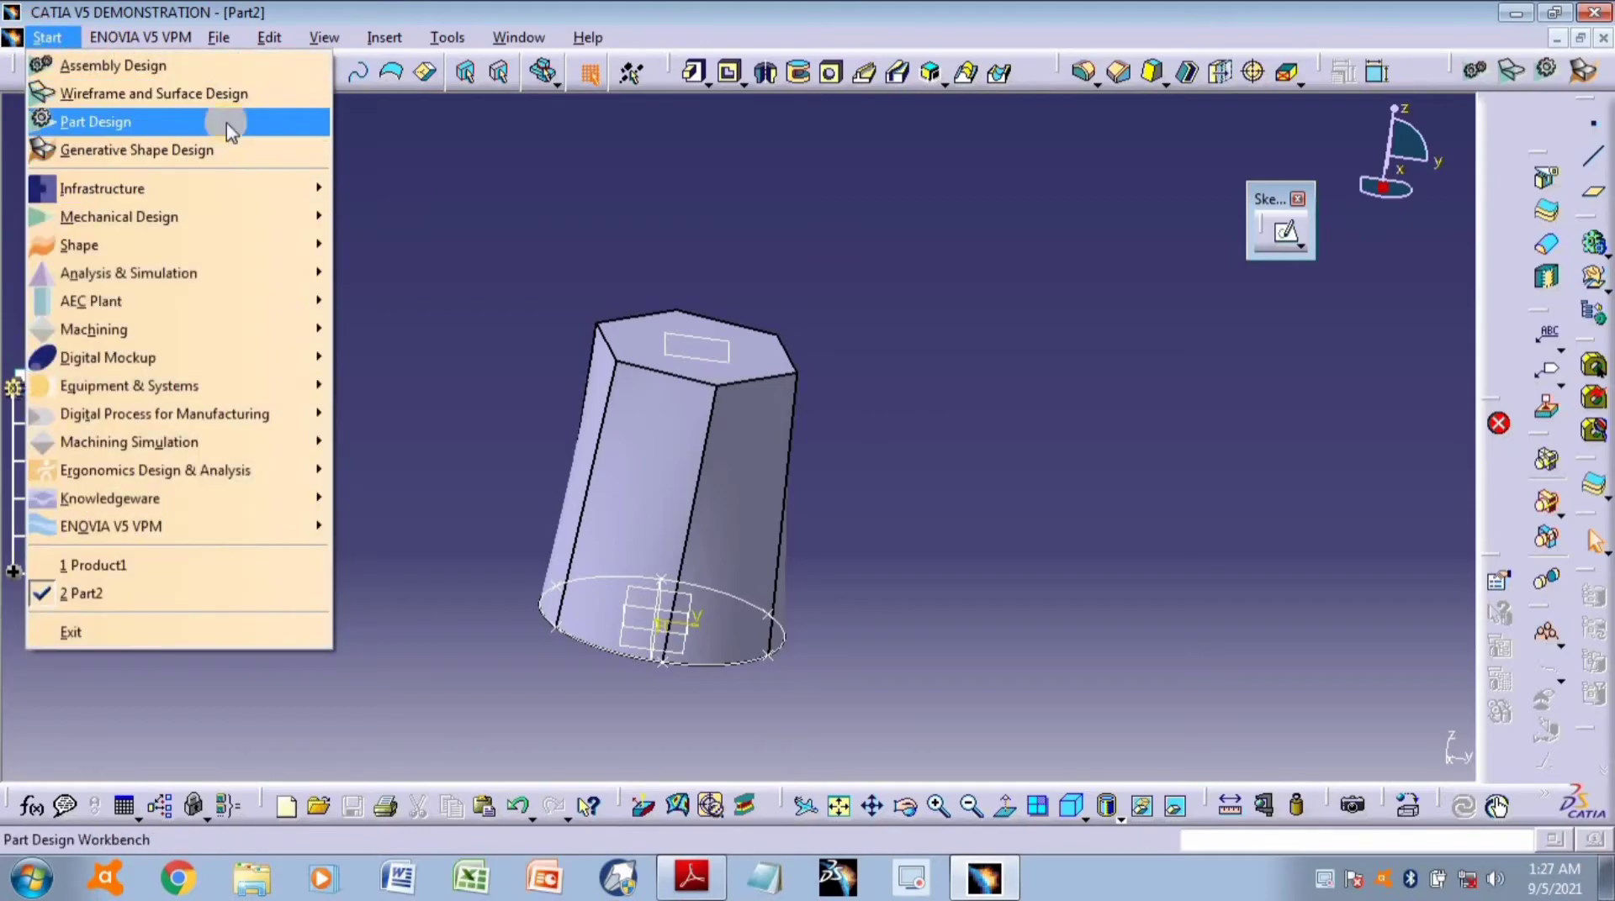
left_click(227, 125)
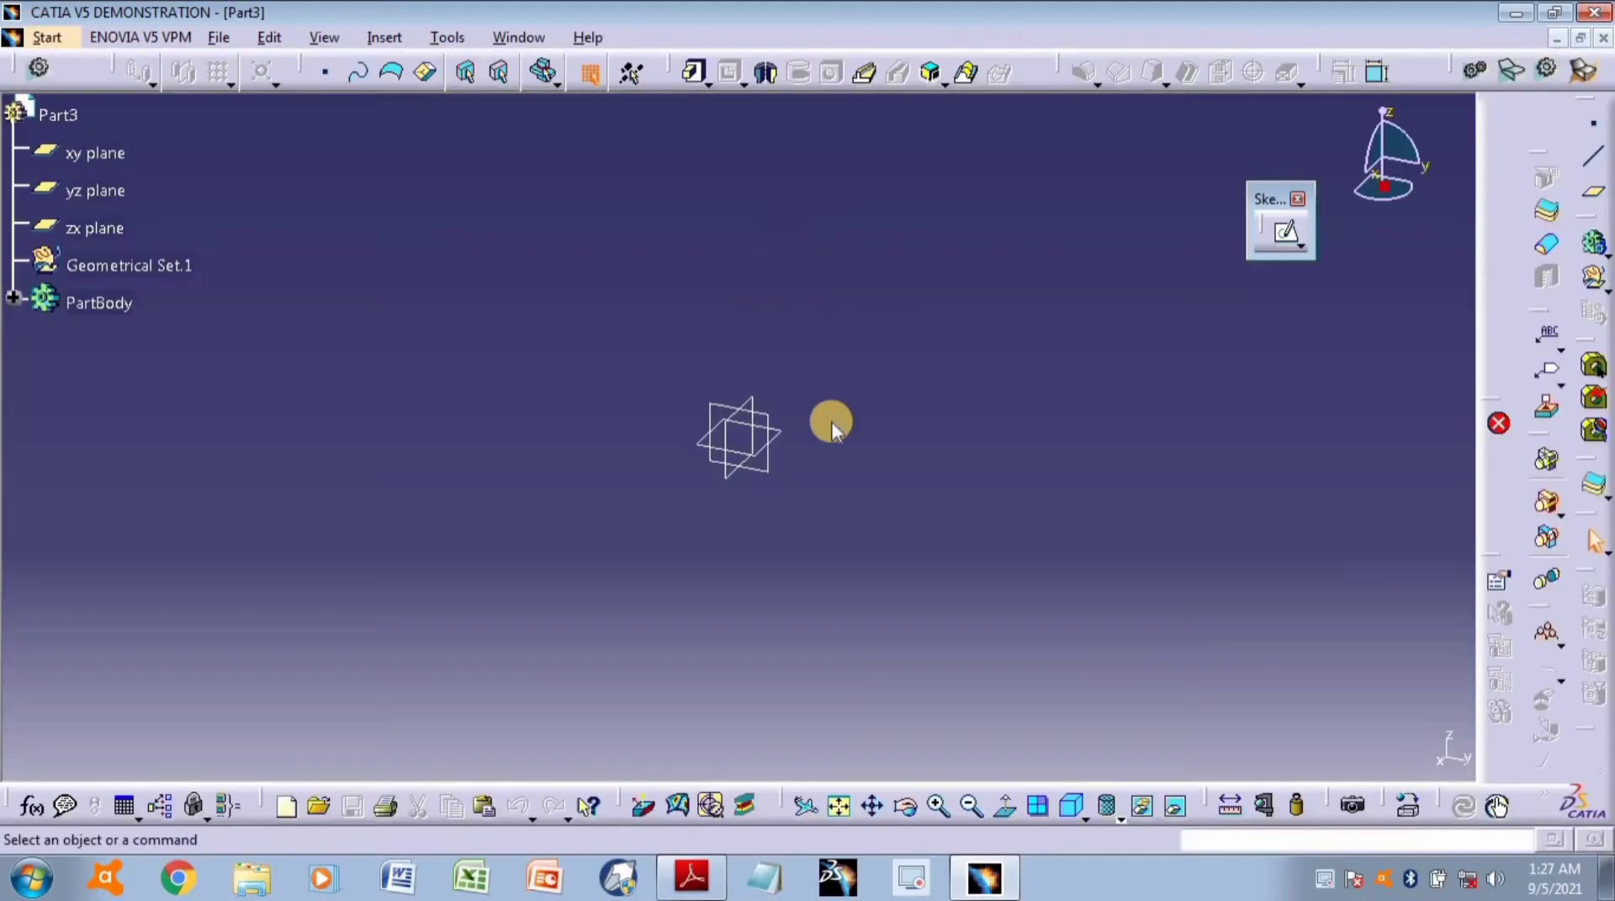
left_click(1287, 233)
left_click(1285, 238)
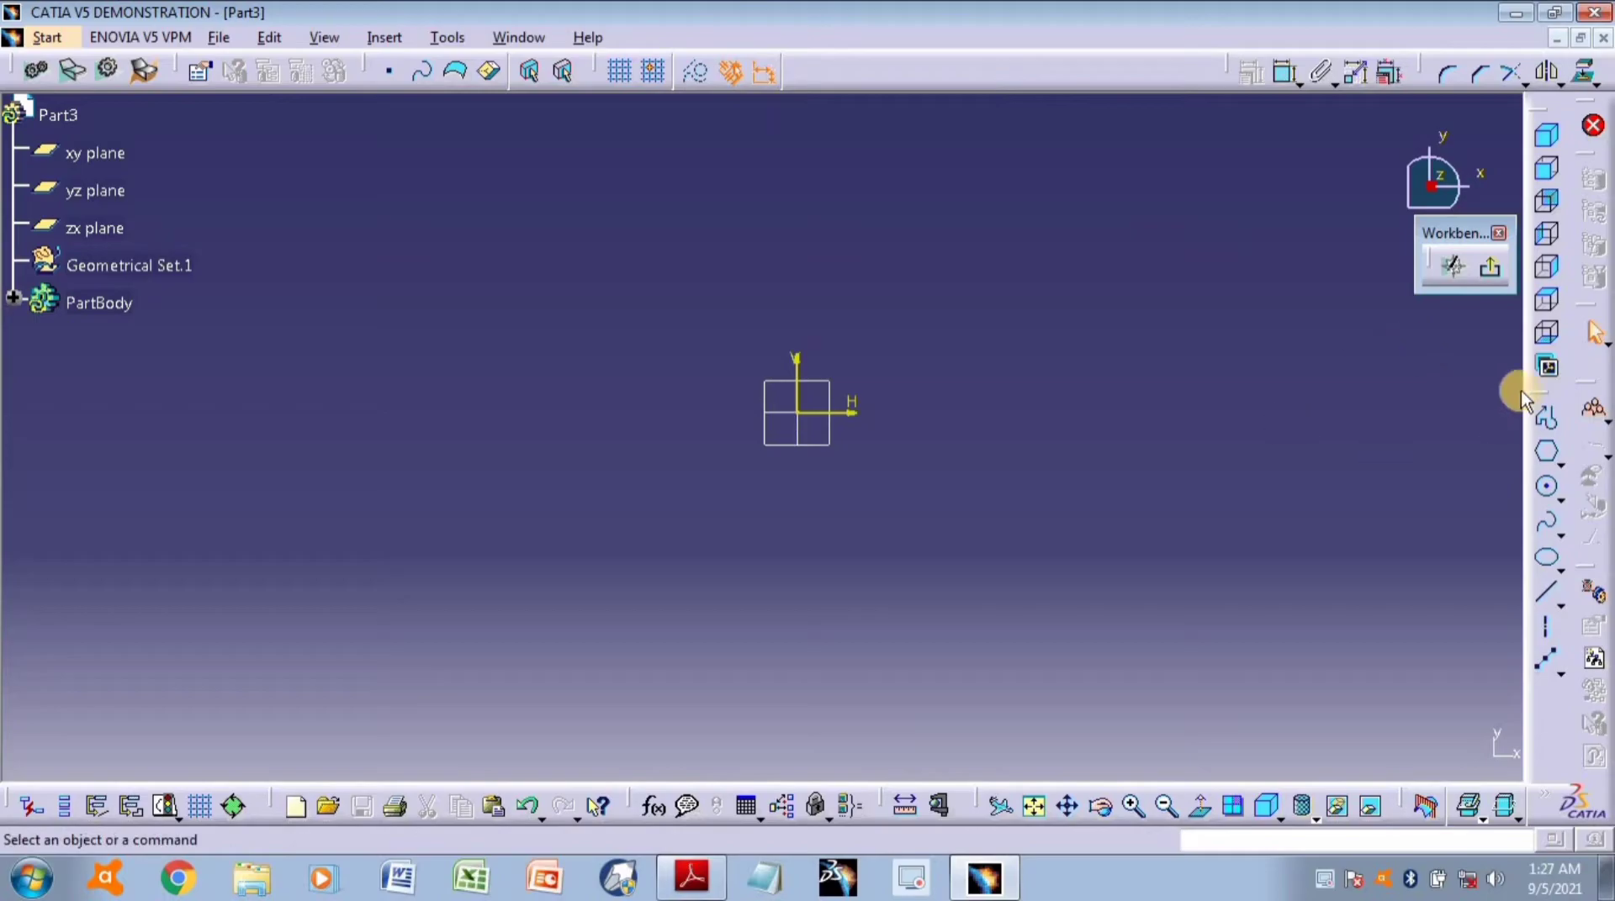
Sketch a hexagon centred on the origin, exit the sketch, and clear the selection.
left_click(1547, 452)
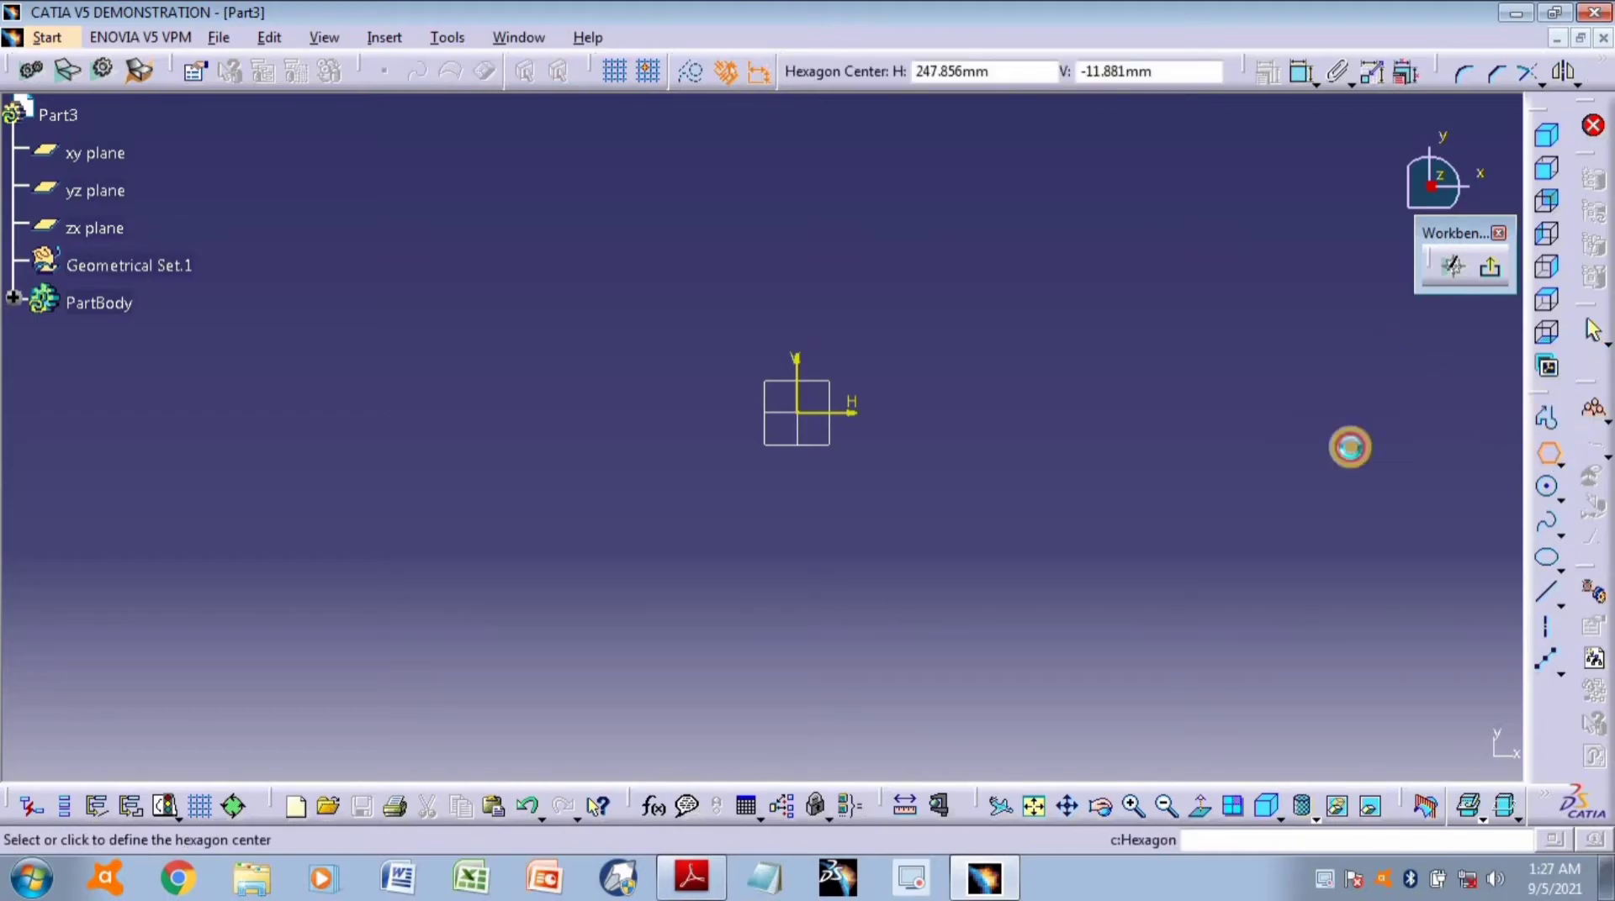
left_click(799, 412)
left_click(633, 515)
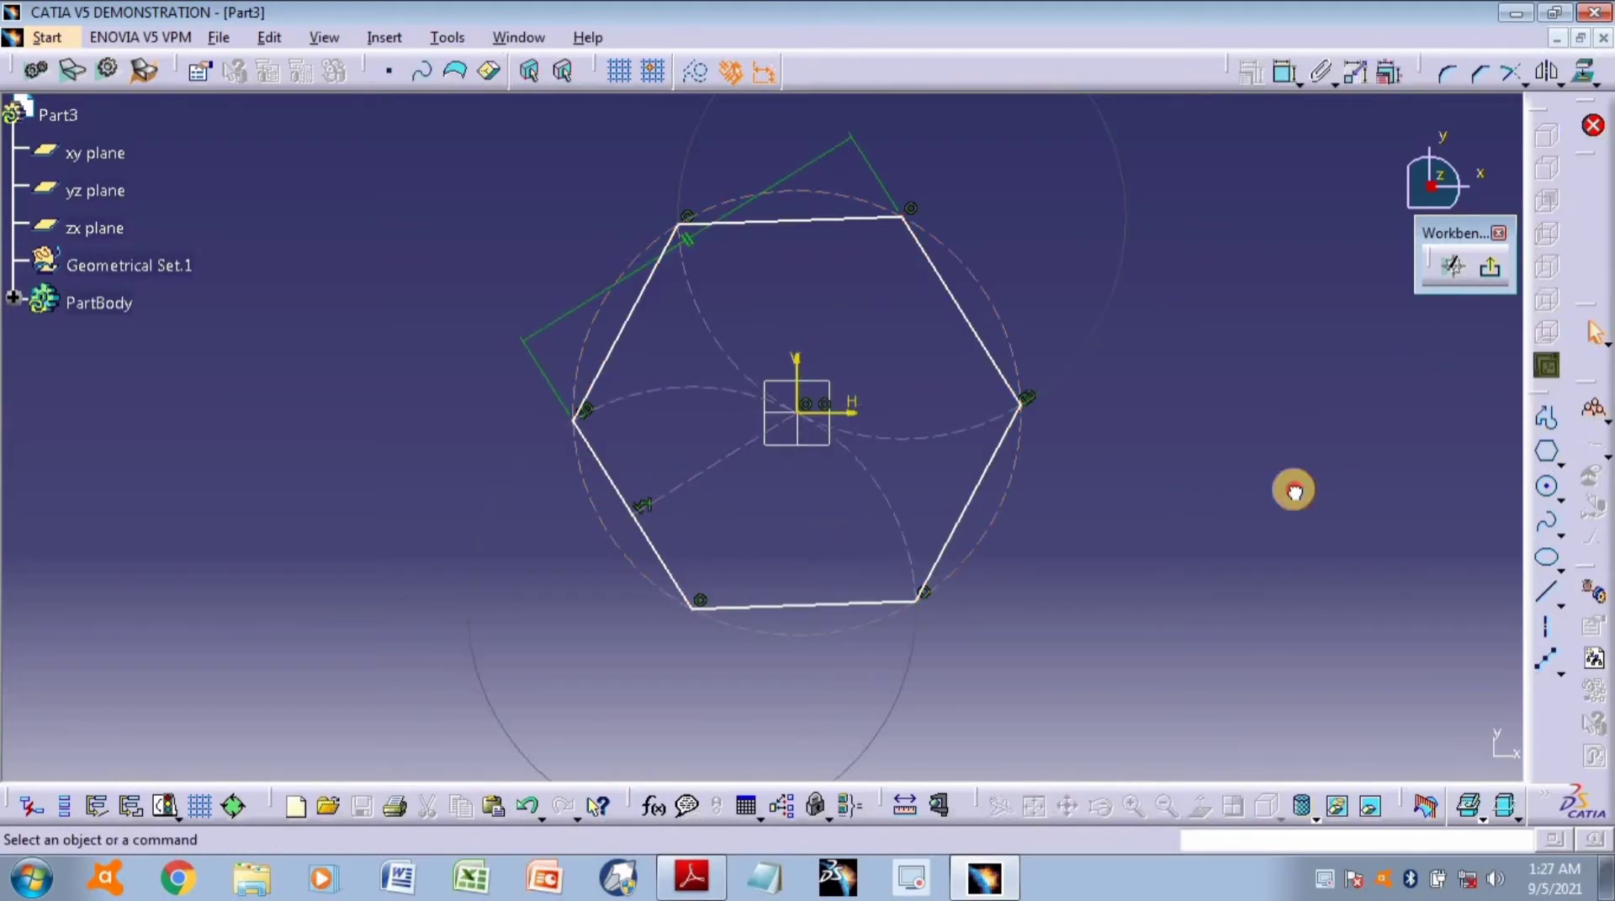
left_click(1490, 271)
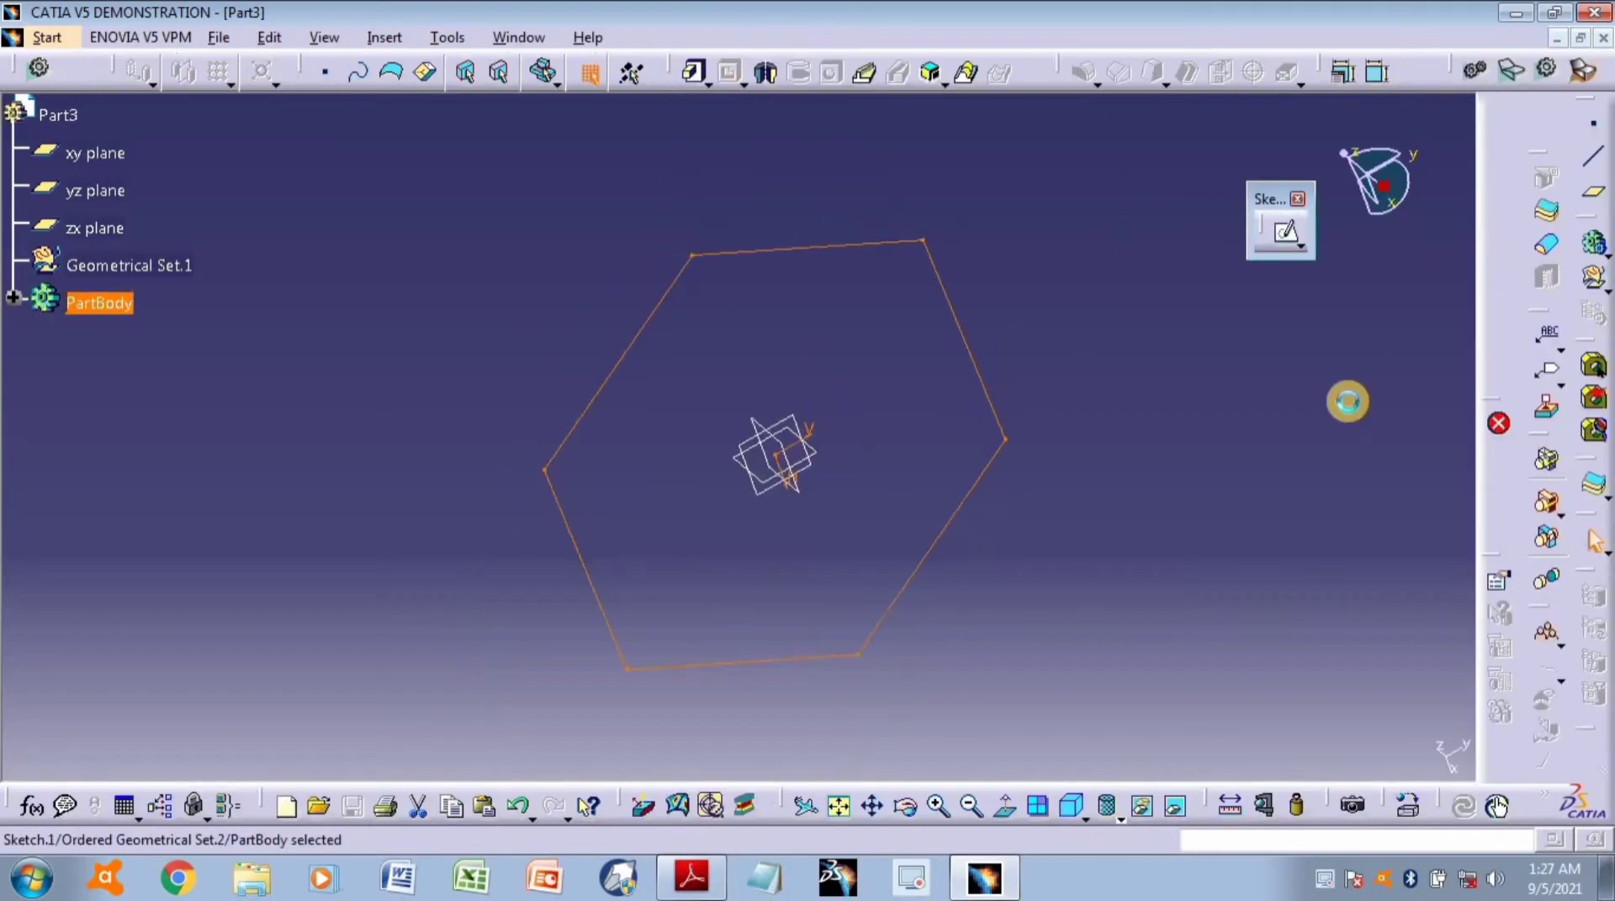
left_click(762, 473)
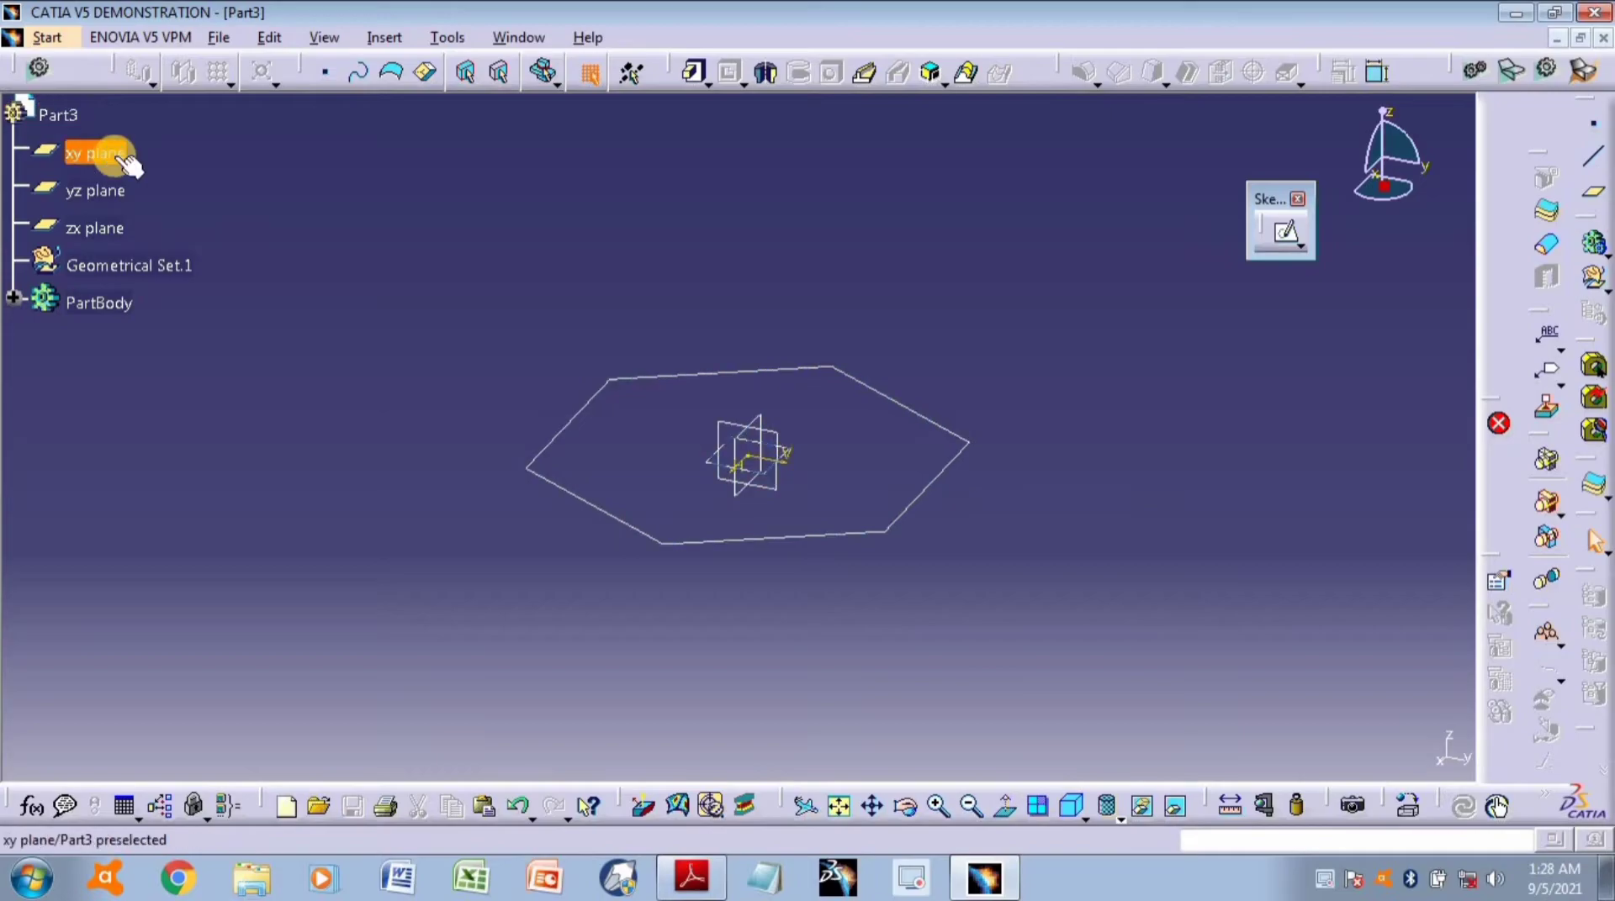
Create a plane offset 80 mm above the xy plane and repeat it once as an absolute copy in a new body.
left_click(1595, 192)
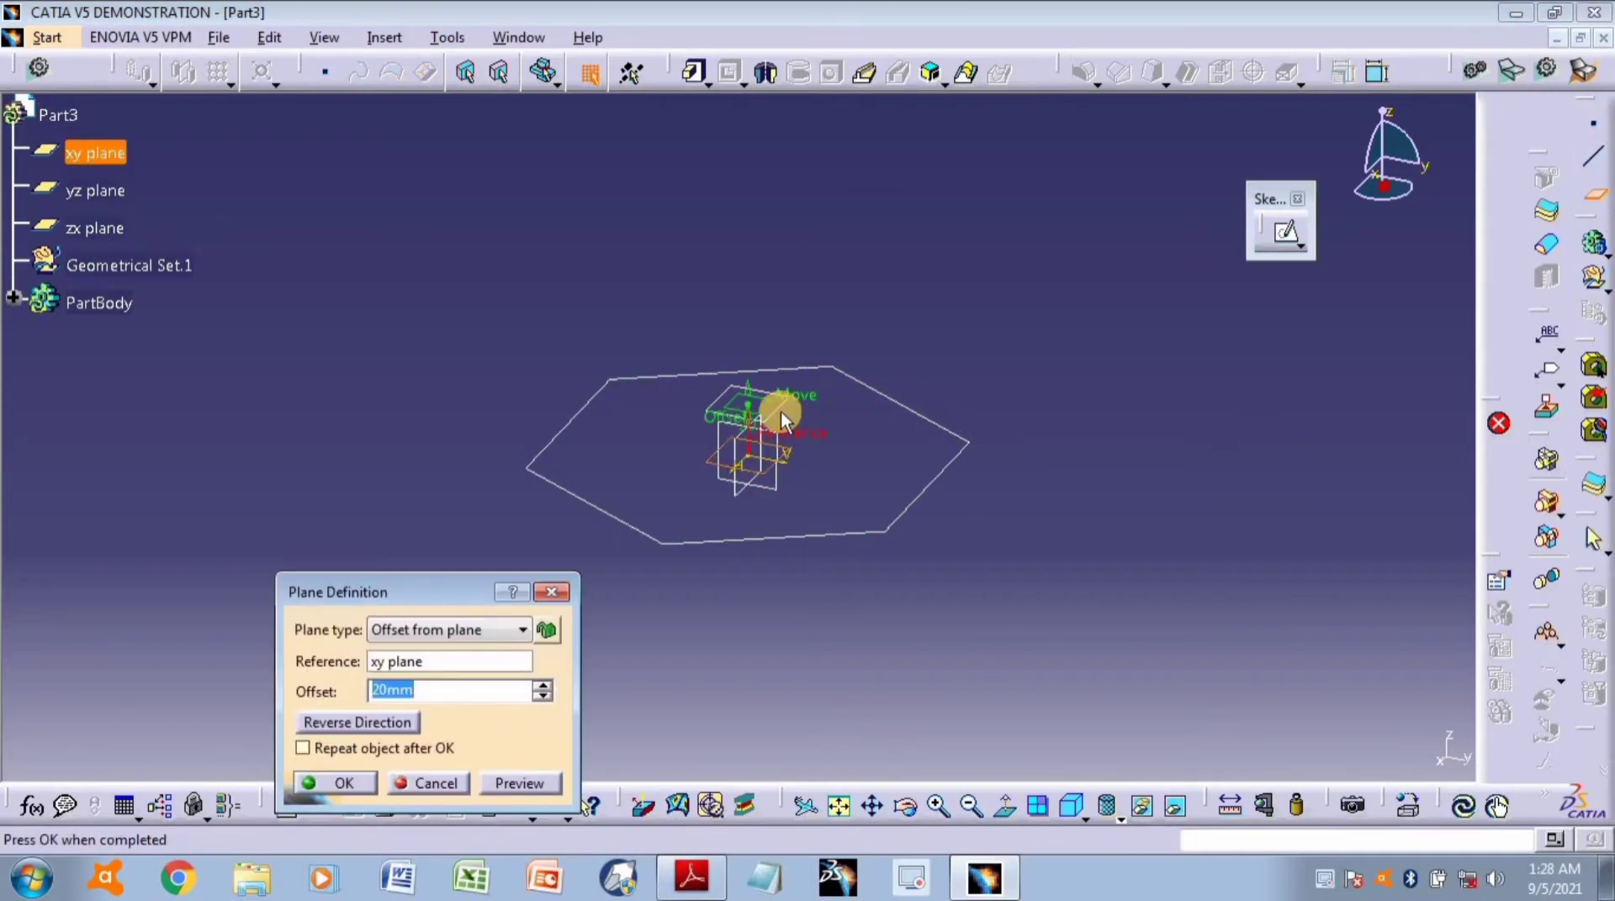
left_click(719, 420)
left_click_drag(744, 412, 753, 248)
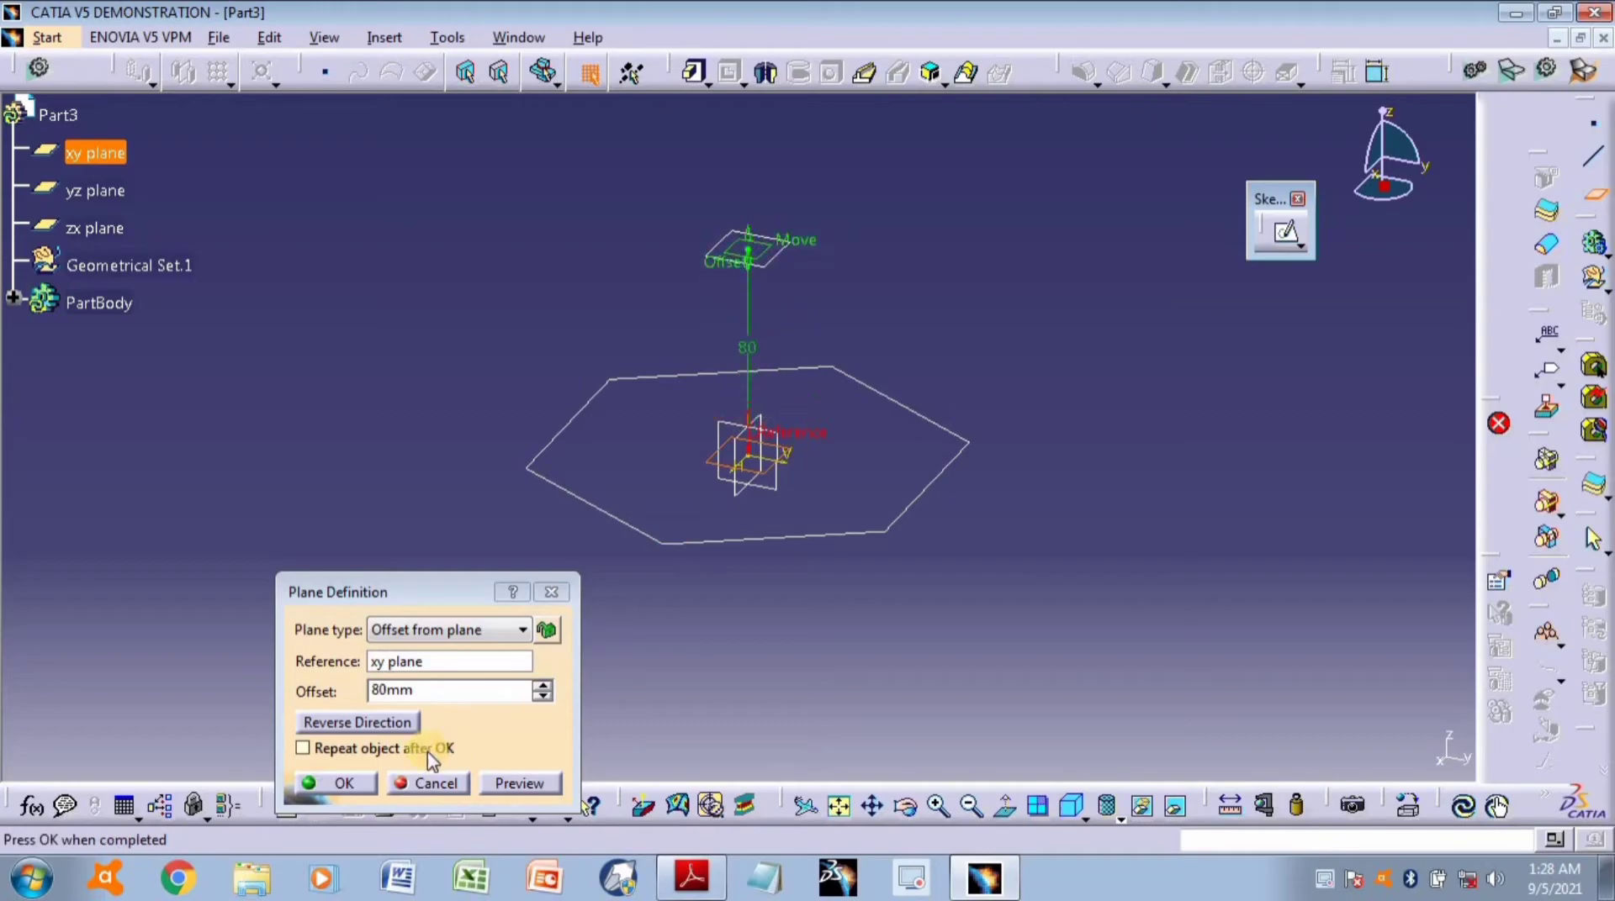
left_click(304, 751)
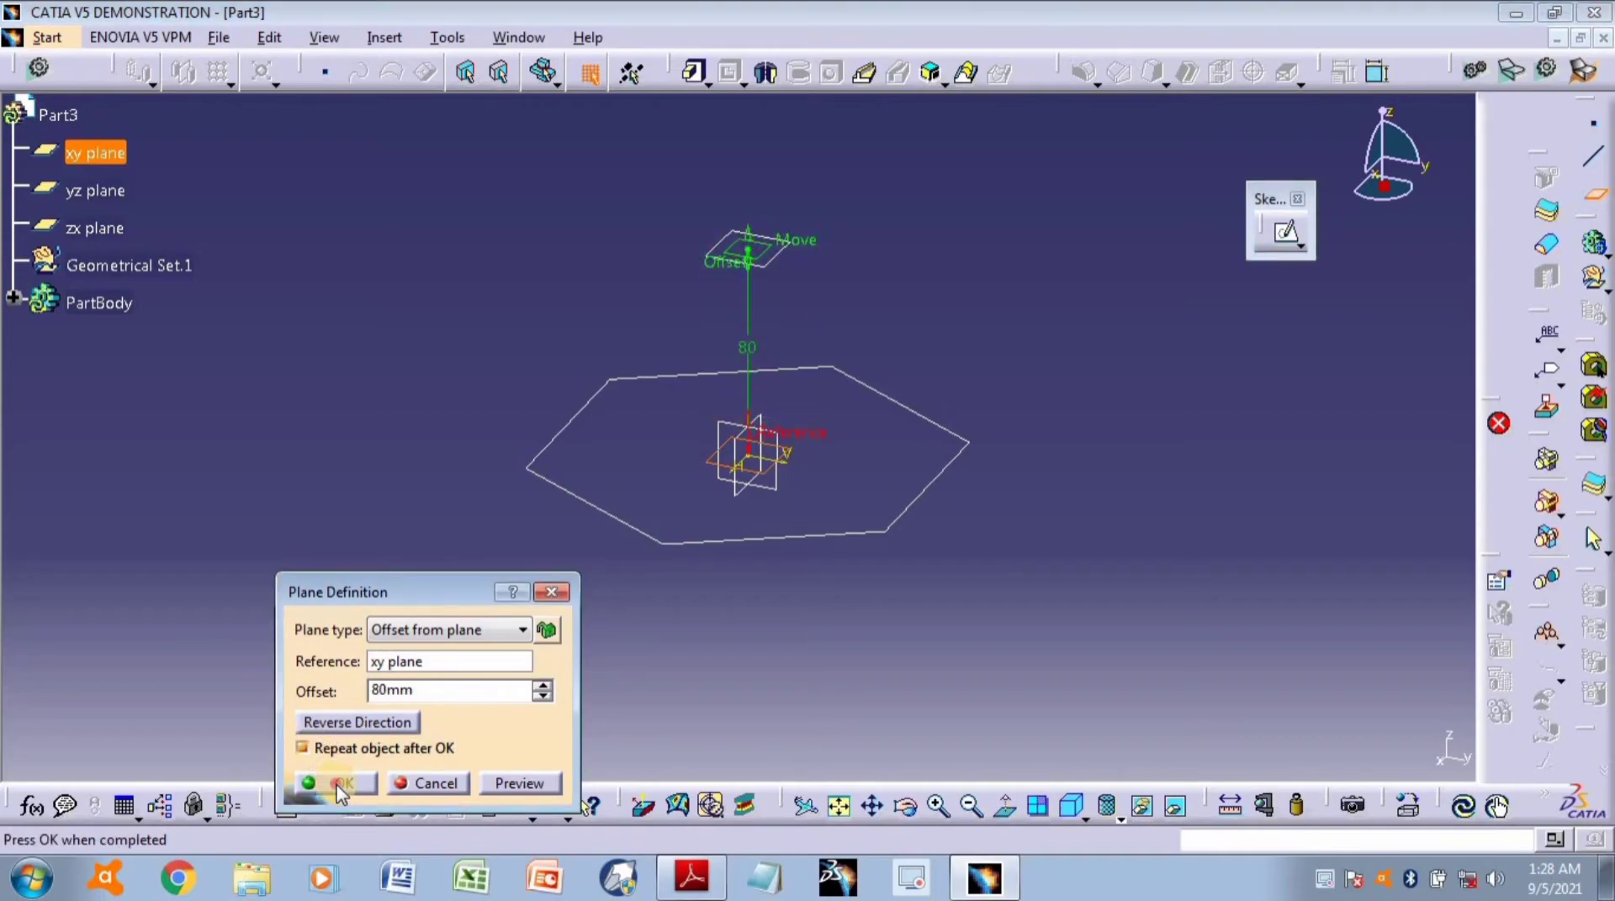
left_click(341, 786)
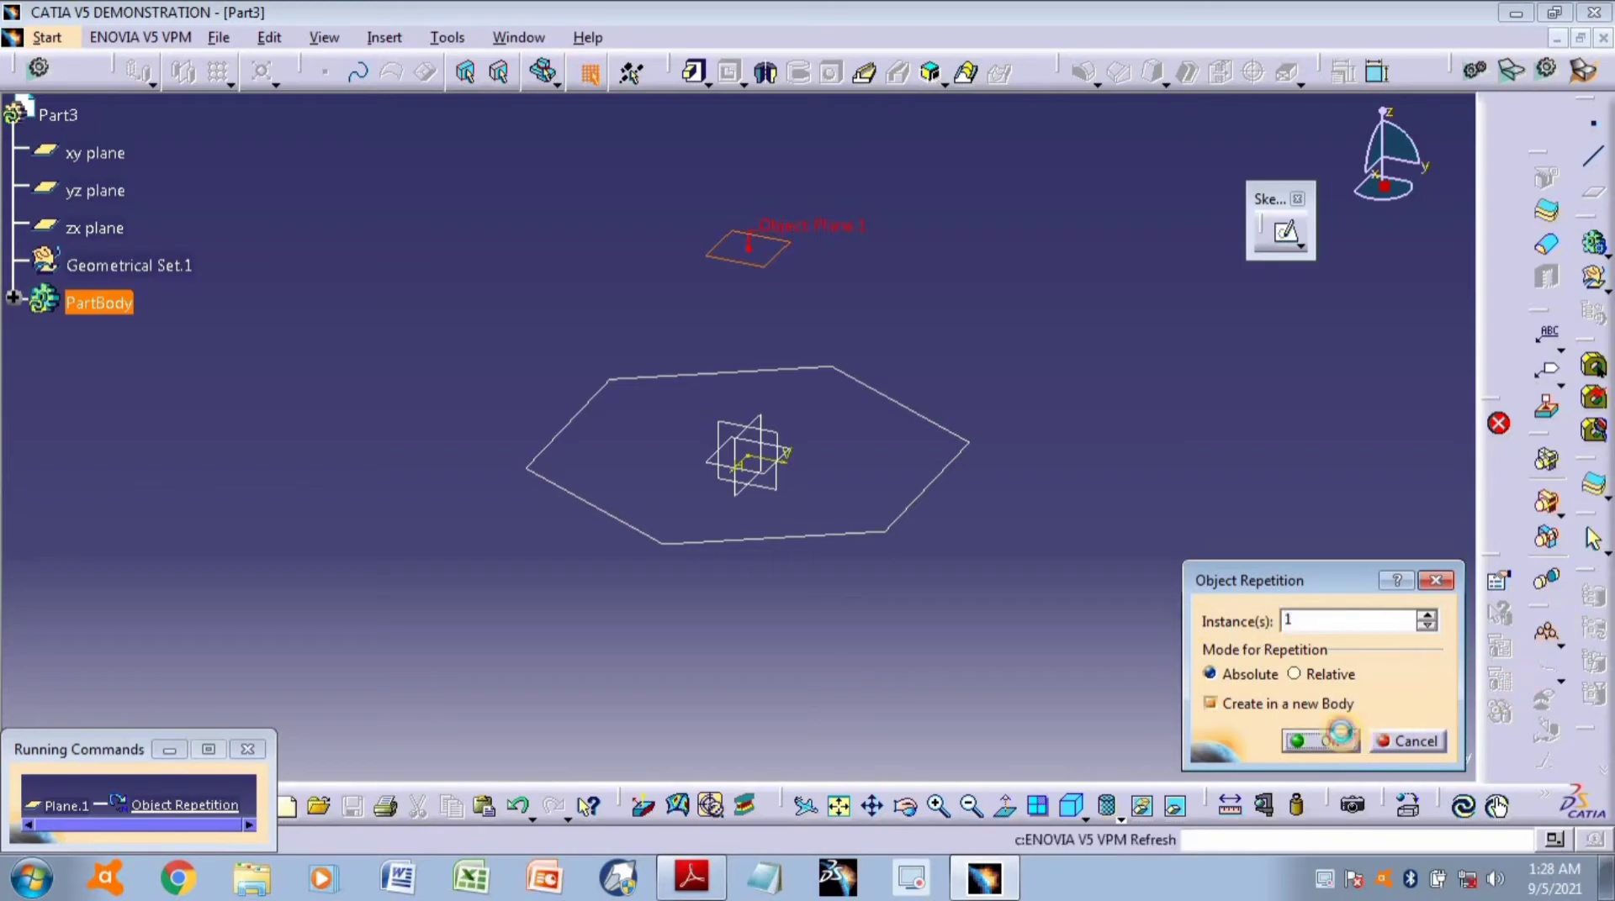
left_click(1346, 737)
Open a sketch on the lower offset plane and draw an origin-centred circle with a radius of about 43 mm.
middle_click_drag(1067, 469, 1081, 599)
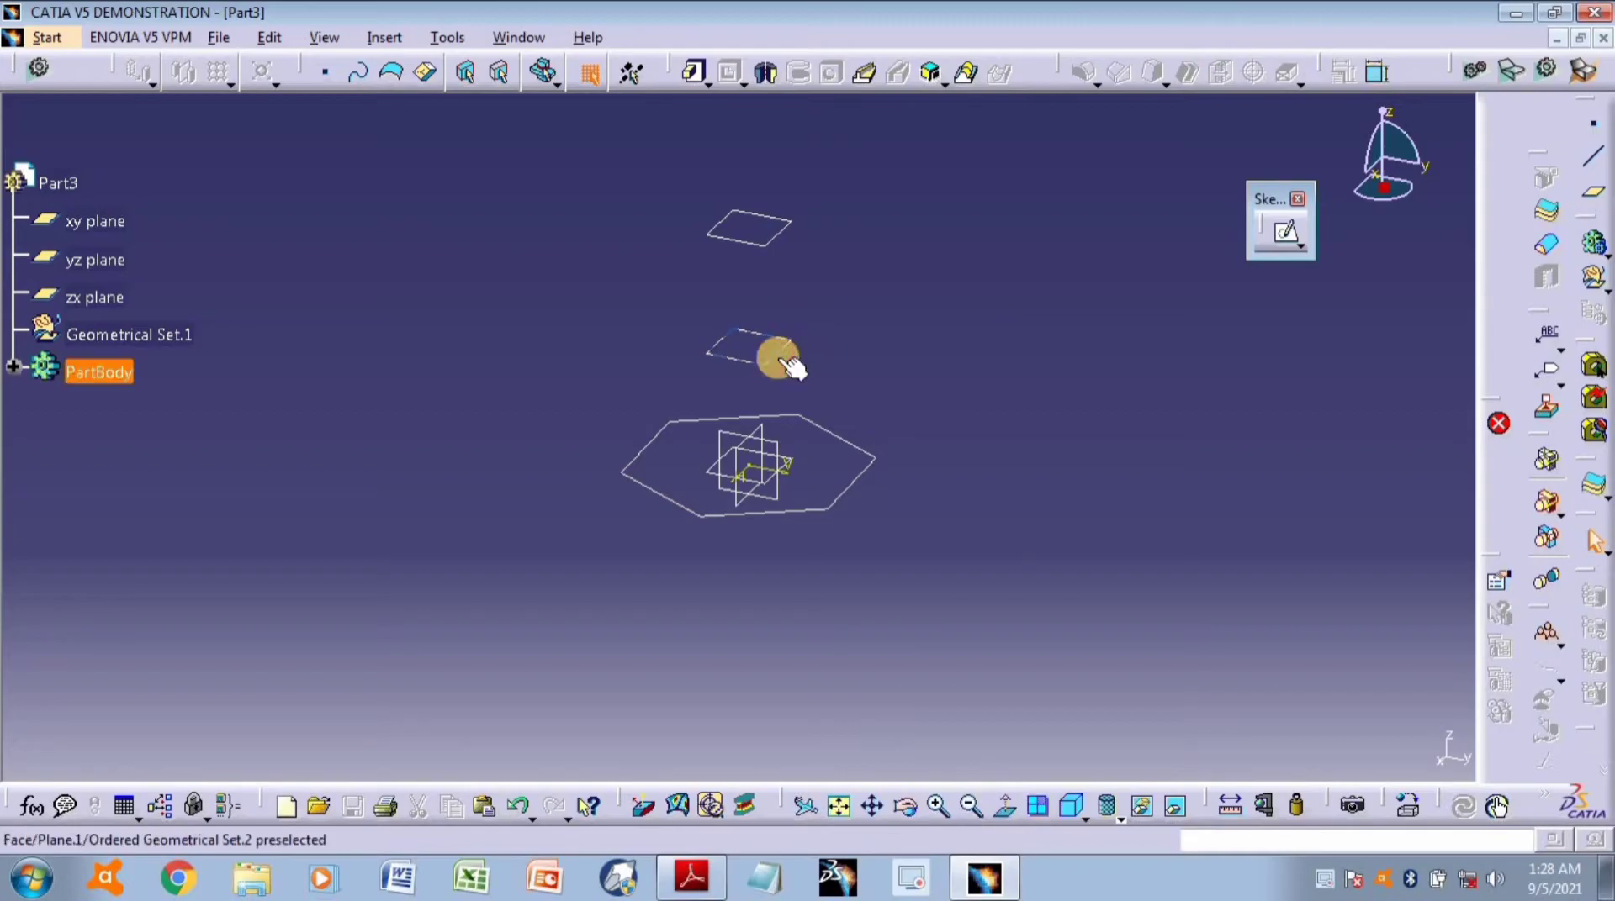
left_click(1301, 246)
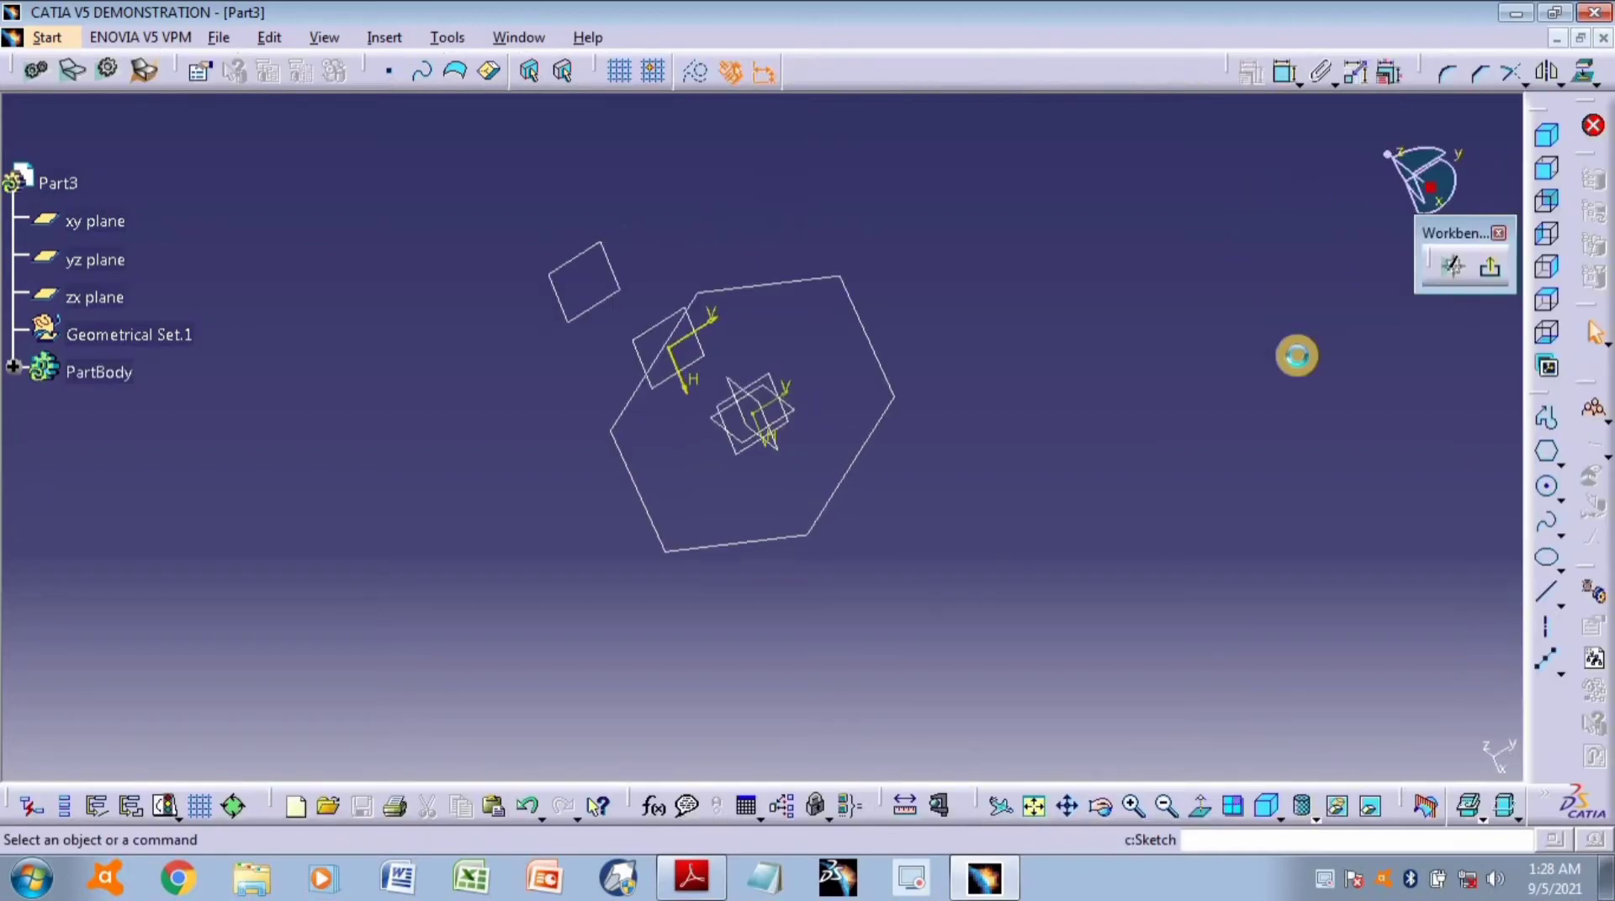
left_click(1546, 487)
left_click(654, 468)
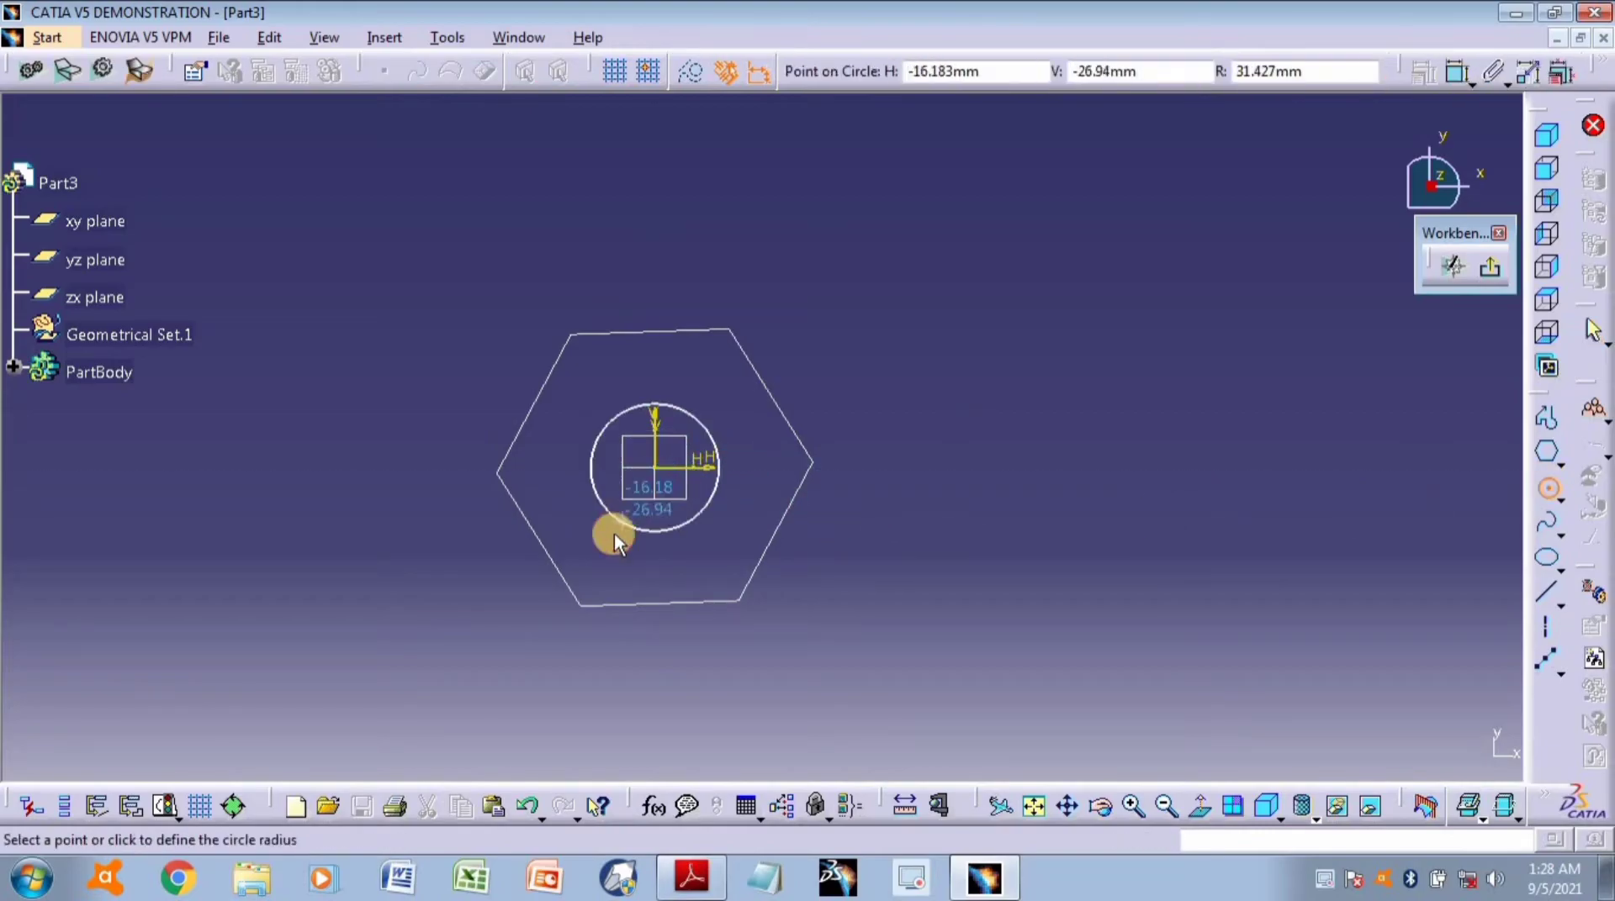
left_click(619, 546)
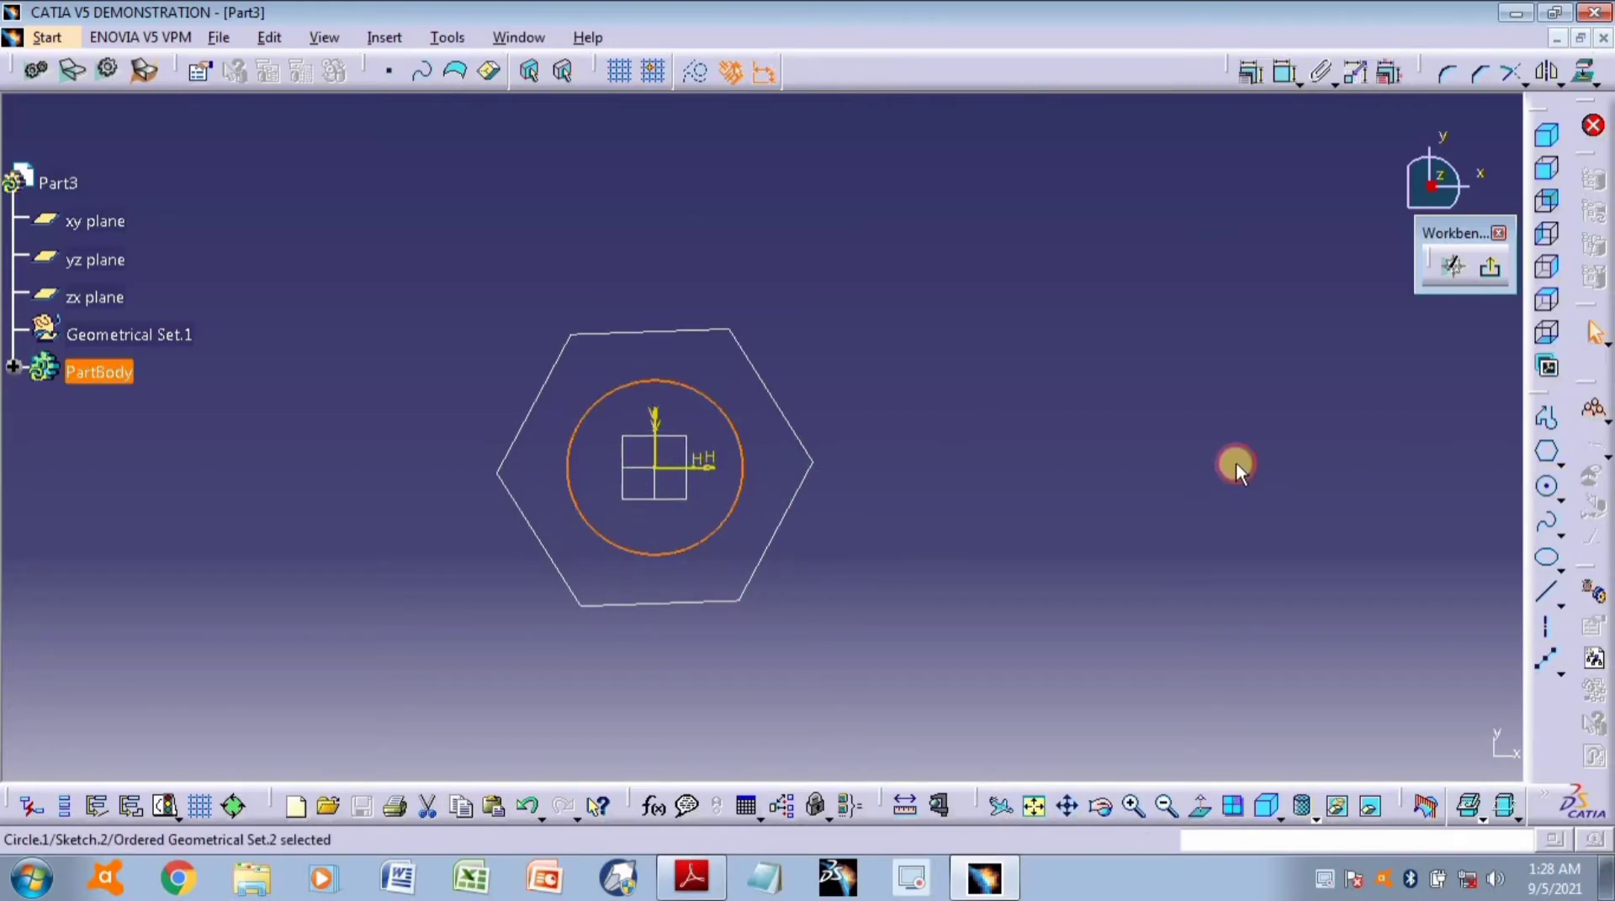
Place six equidistant points around the circle and exit the sketch.
left_click(1550, 664)
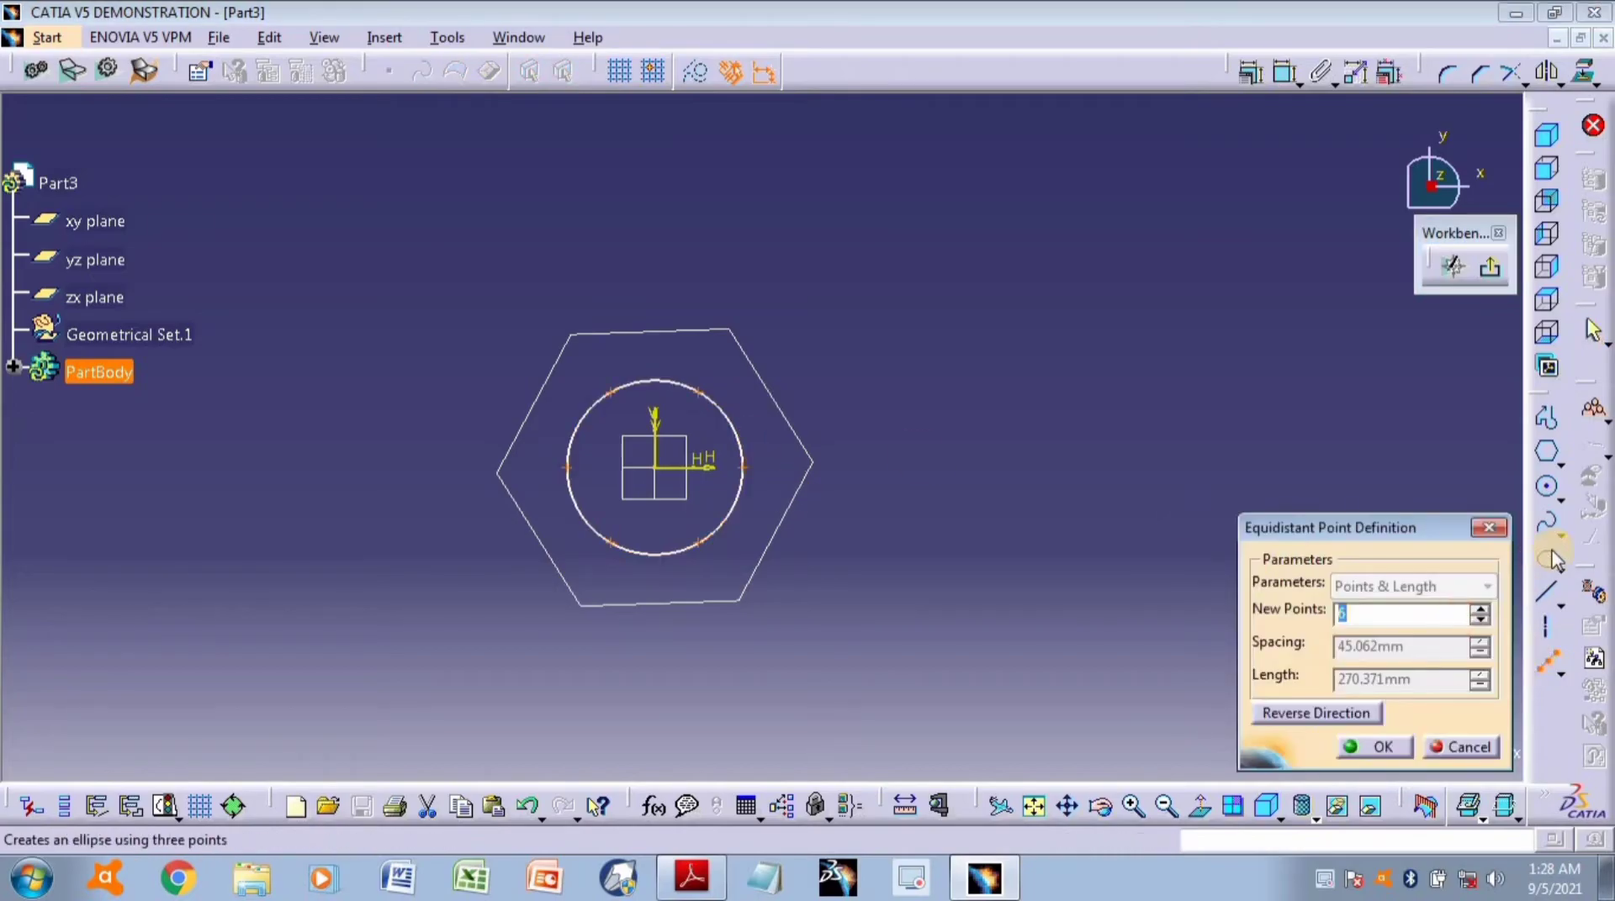
left_click(1379, 751)
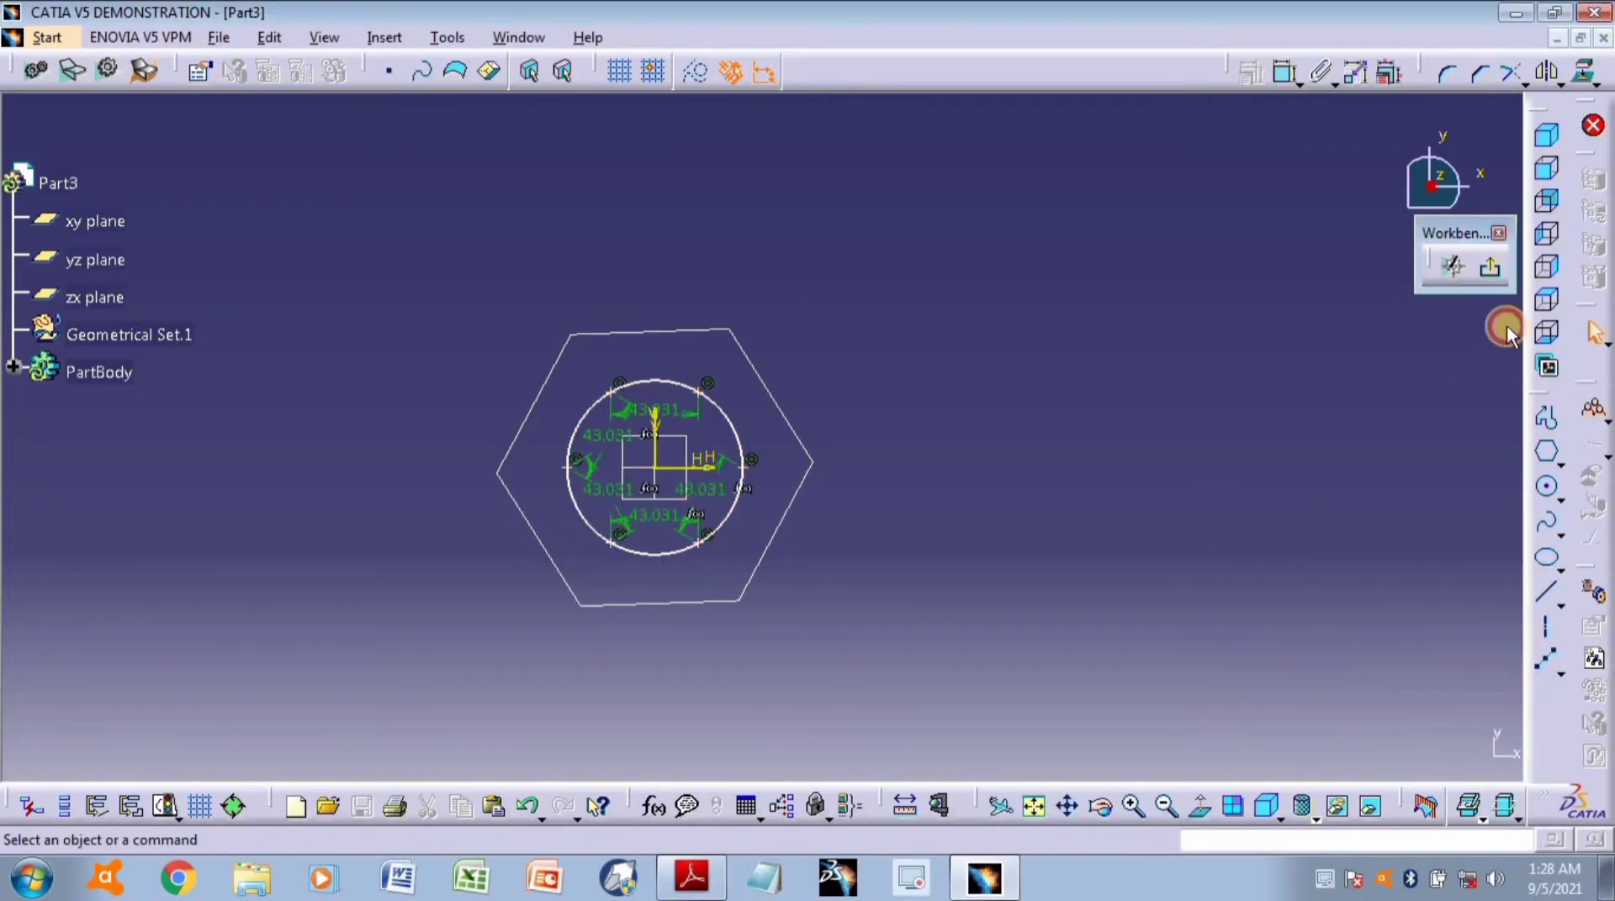
left_click(1486, 267)
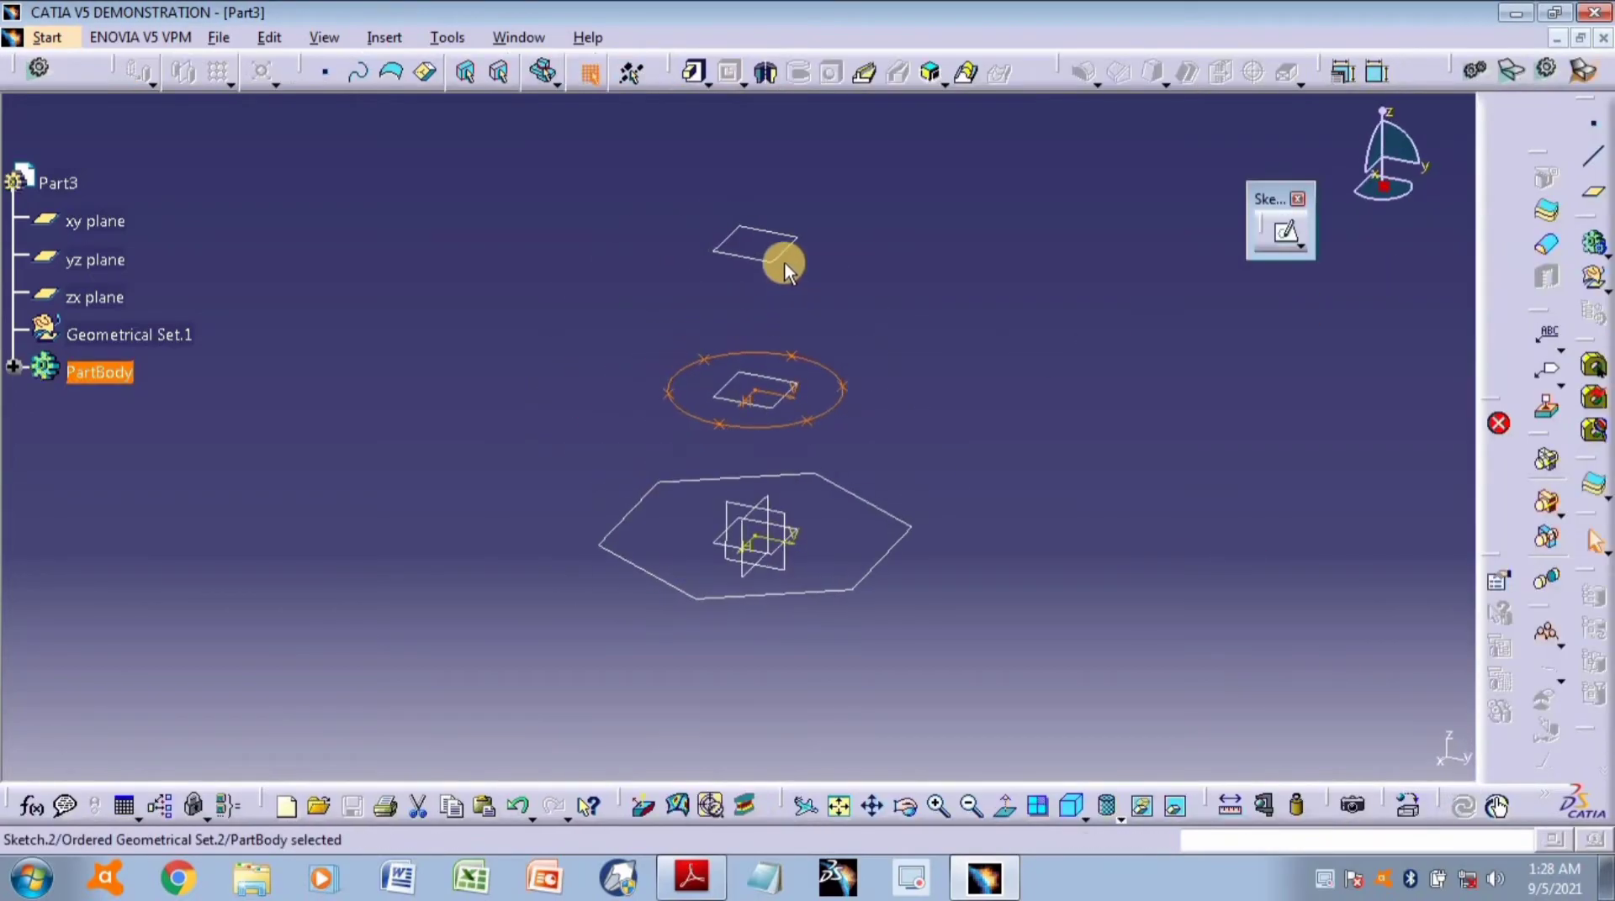
Sketch a hexagon about 115 mm across flats, centred on the origin of the upper offset plane, and exit the sketch.
left_click(770, 257)
left_click(1279, 239)
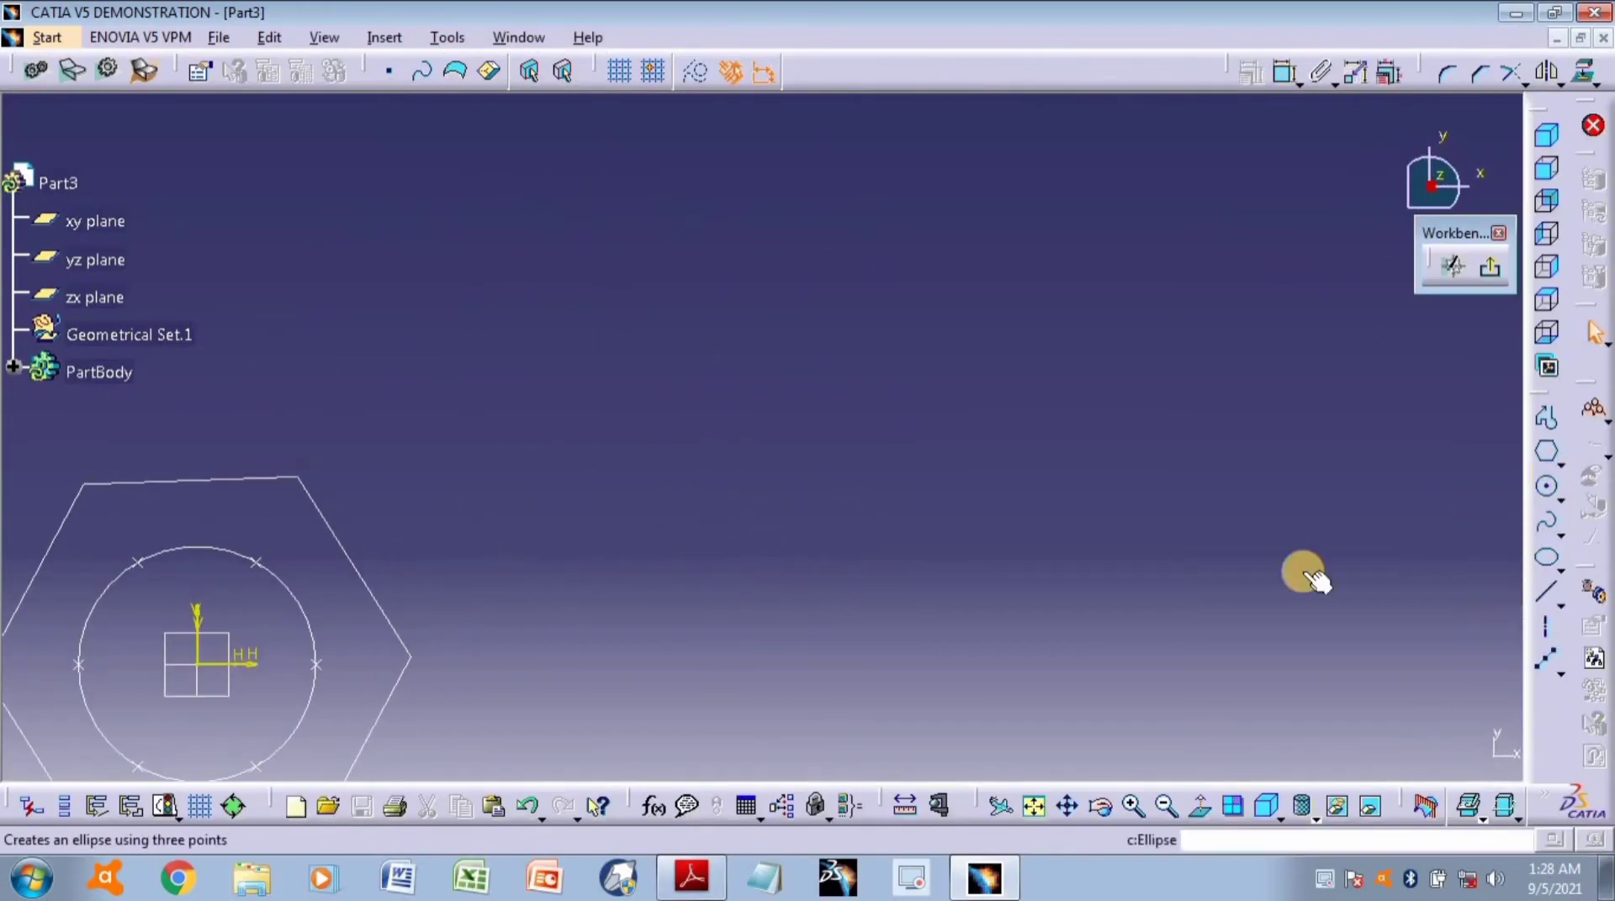
left_click(1549, 457)
left_click(575, 493)
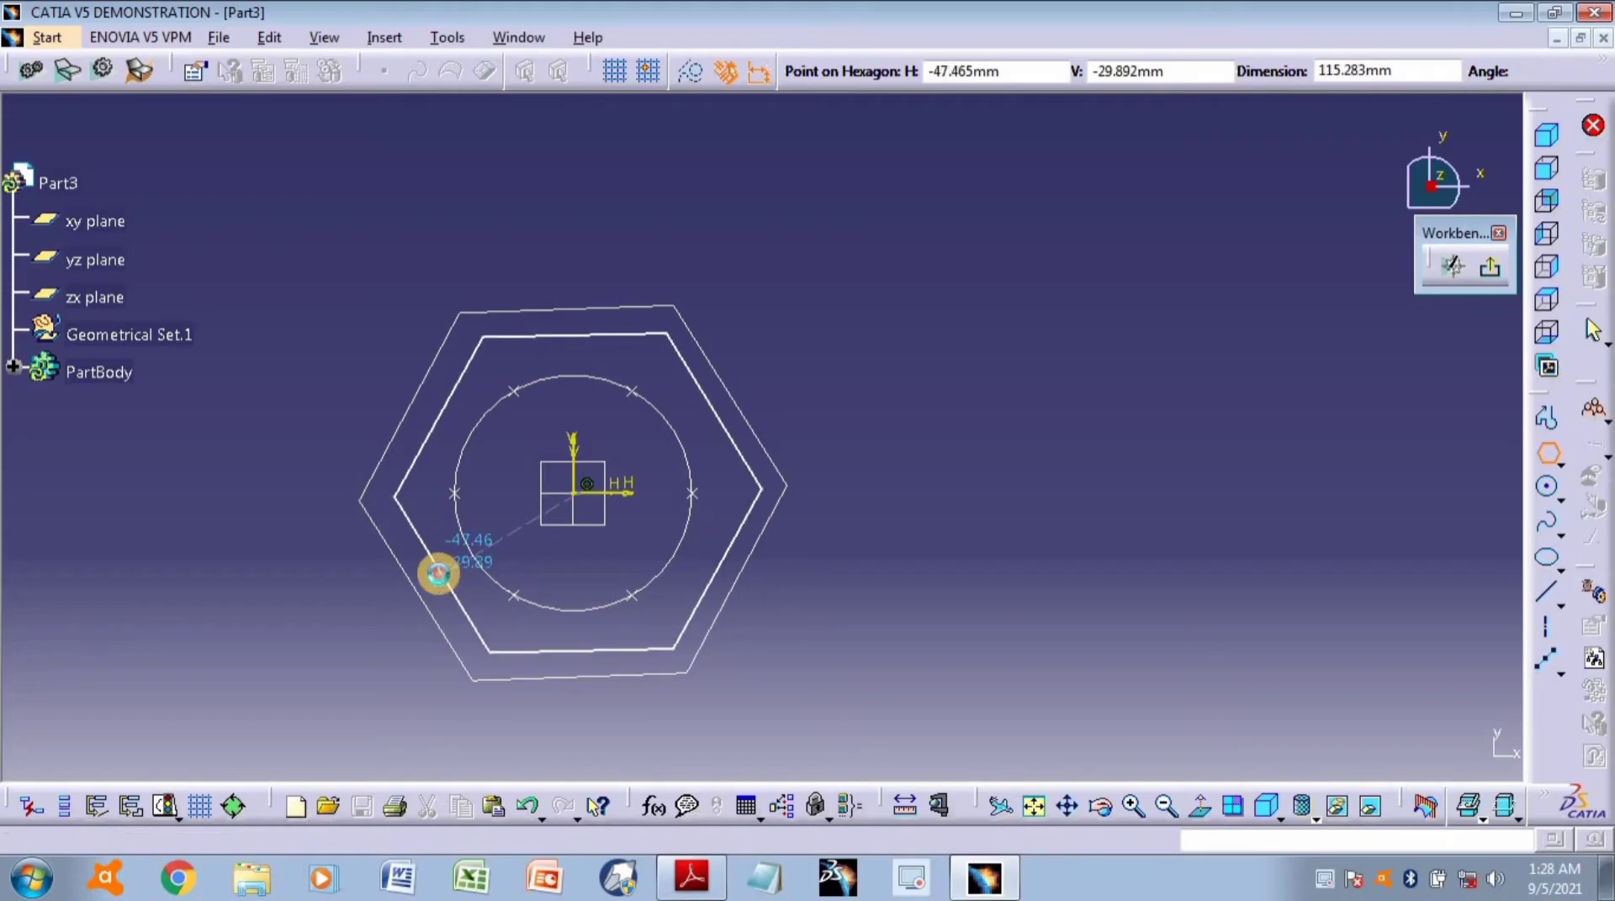
left_click(439, 574)
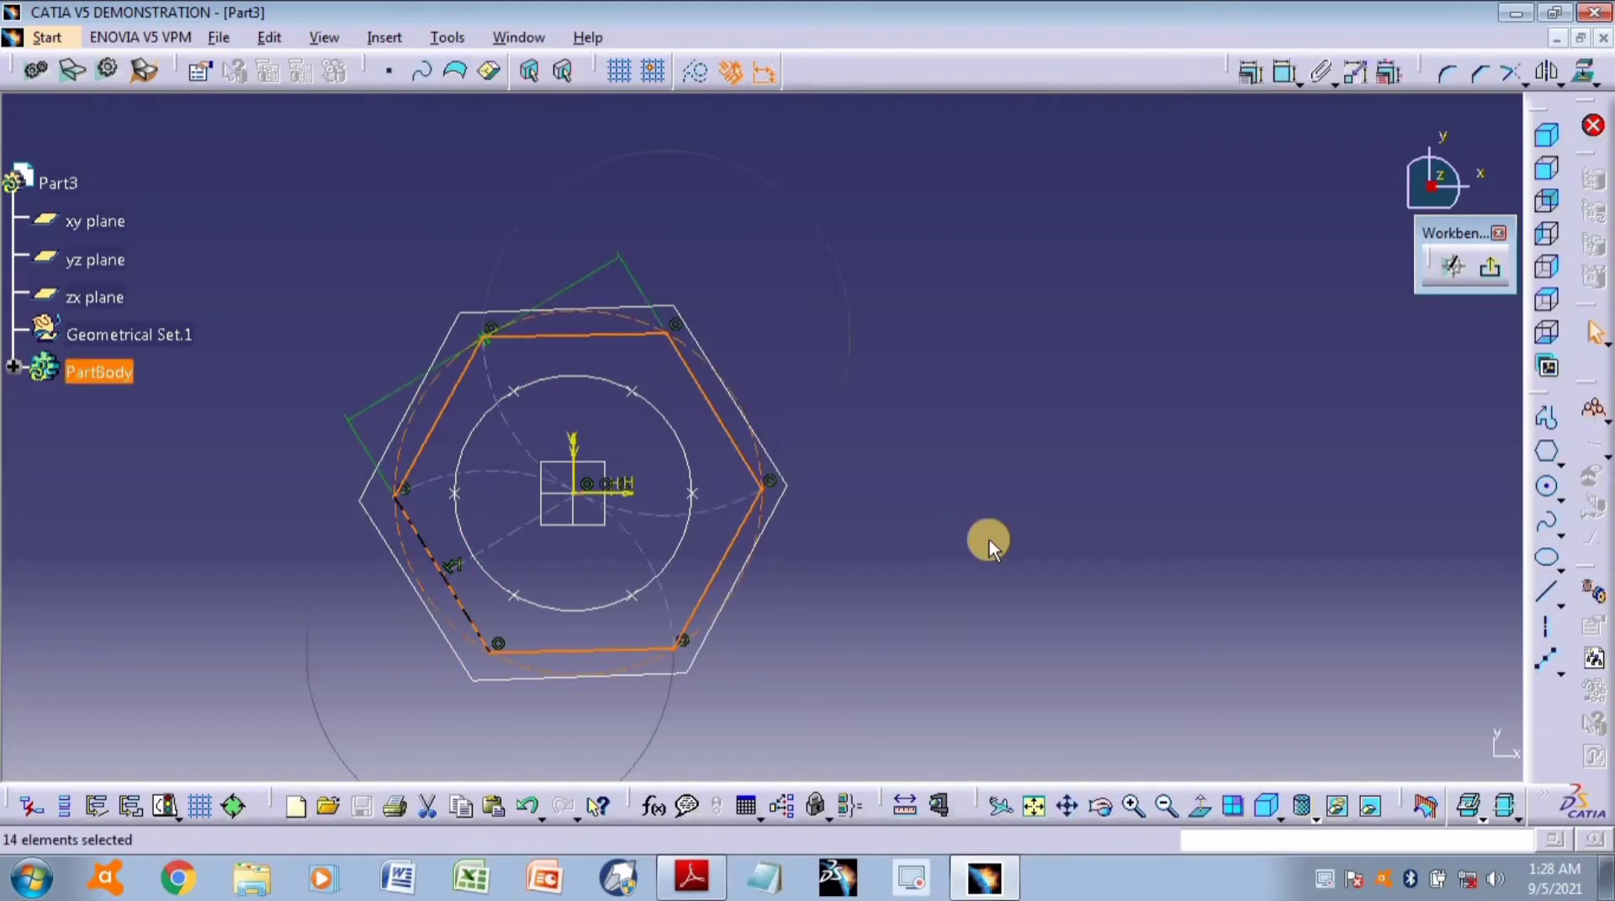
left_click(1496, 274)
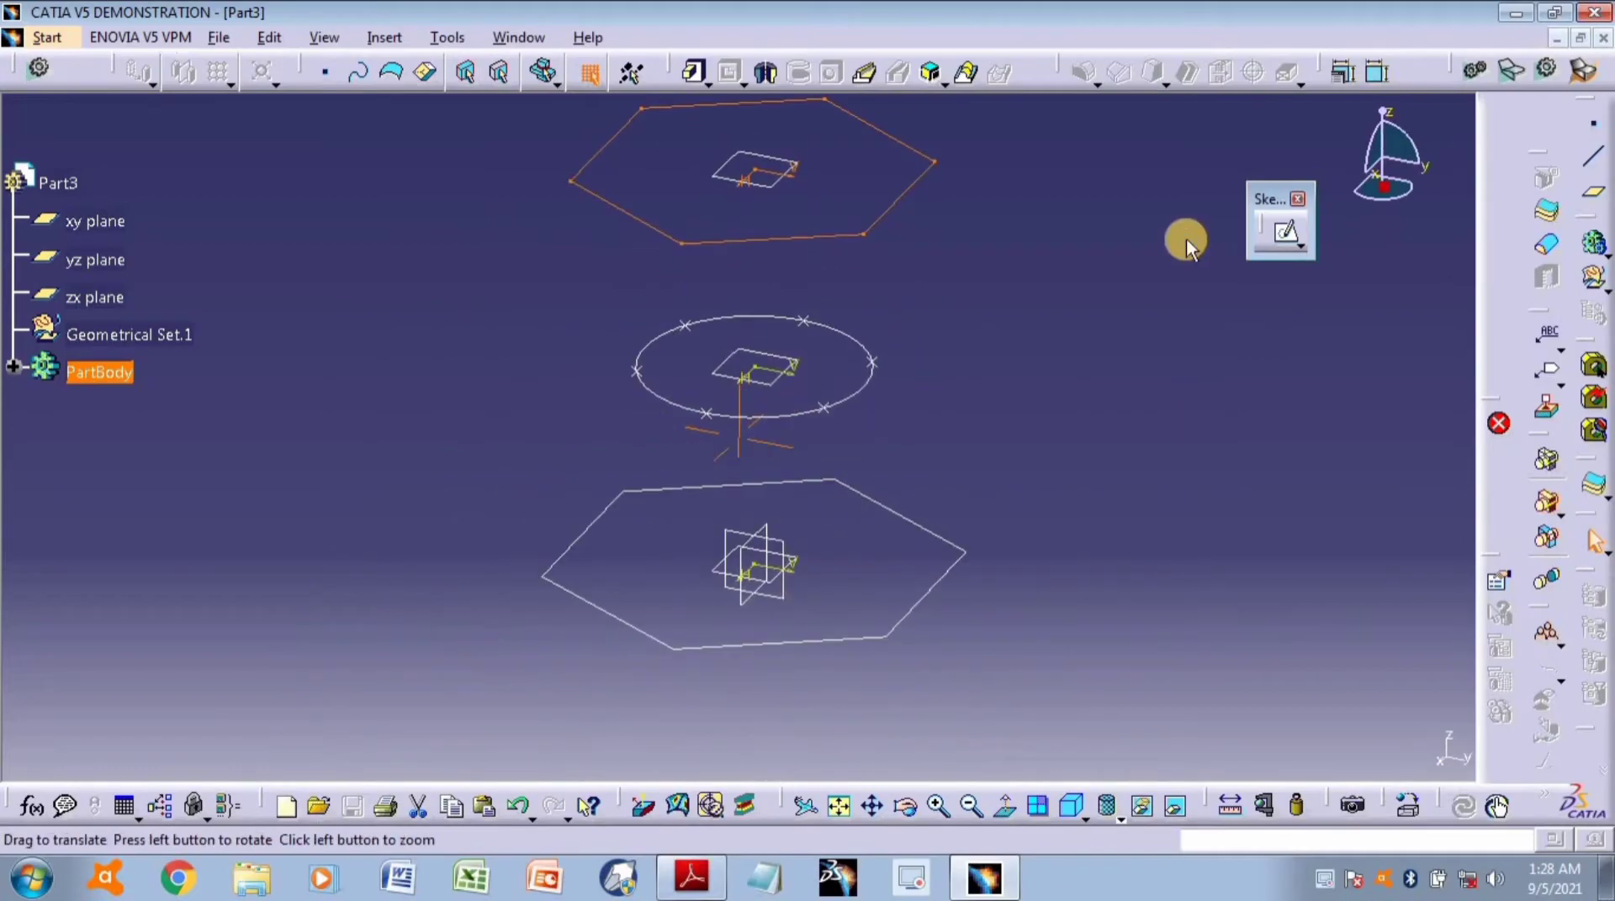
Start a multi-sections solid using the upper hexagon, the middle circle and the lower hexagon as sections.
left_click(970, 78)
left_click(847, 397)
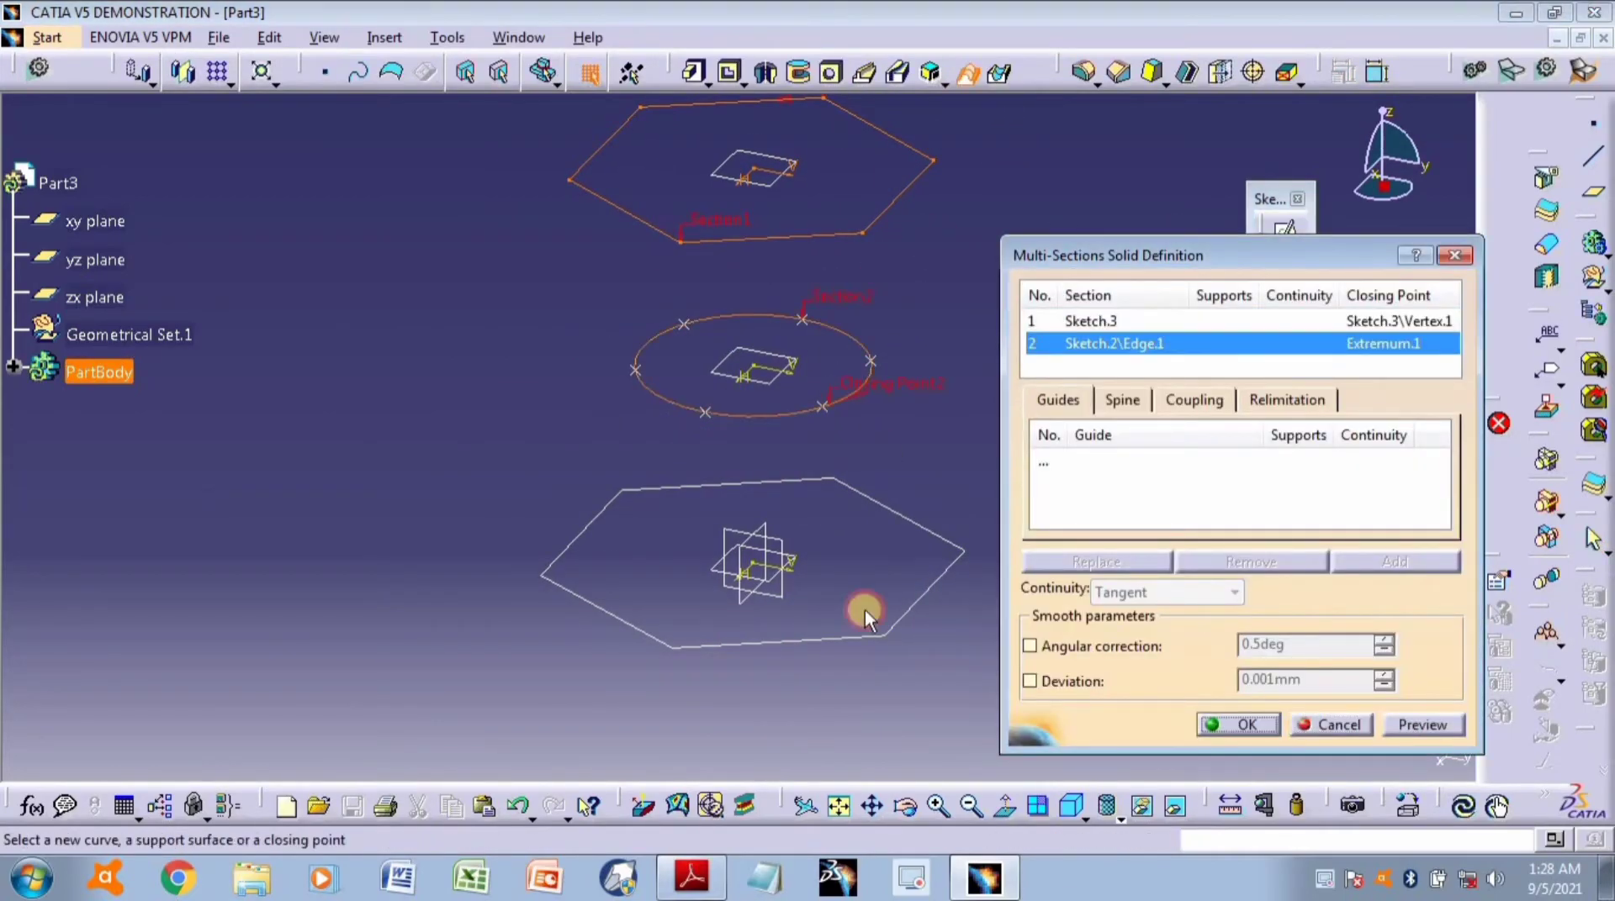
left_click(846, 636)
Replace the circle section's closing point with the sketched point at its front right.
middle_click_drag(886, 566, 797, 584)
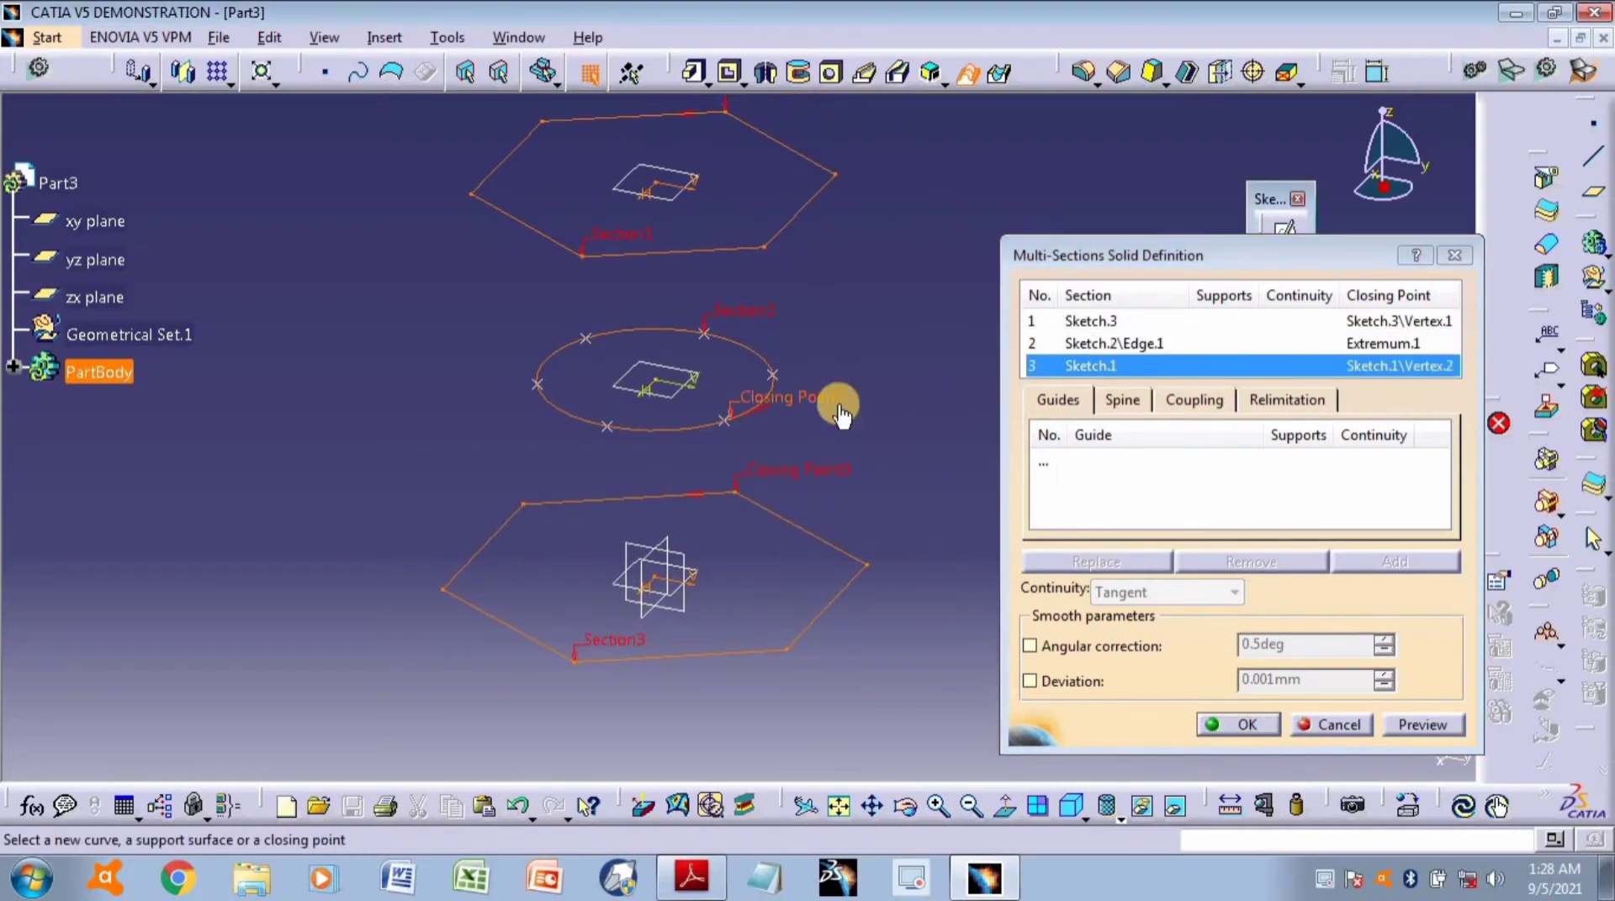
middle_click_drag(768, 345, 760, 436)
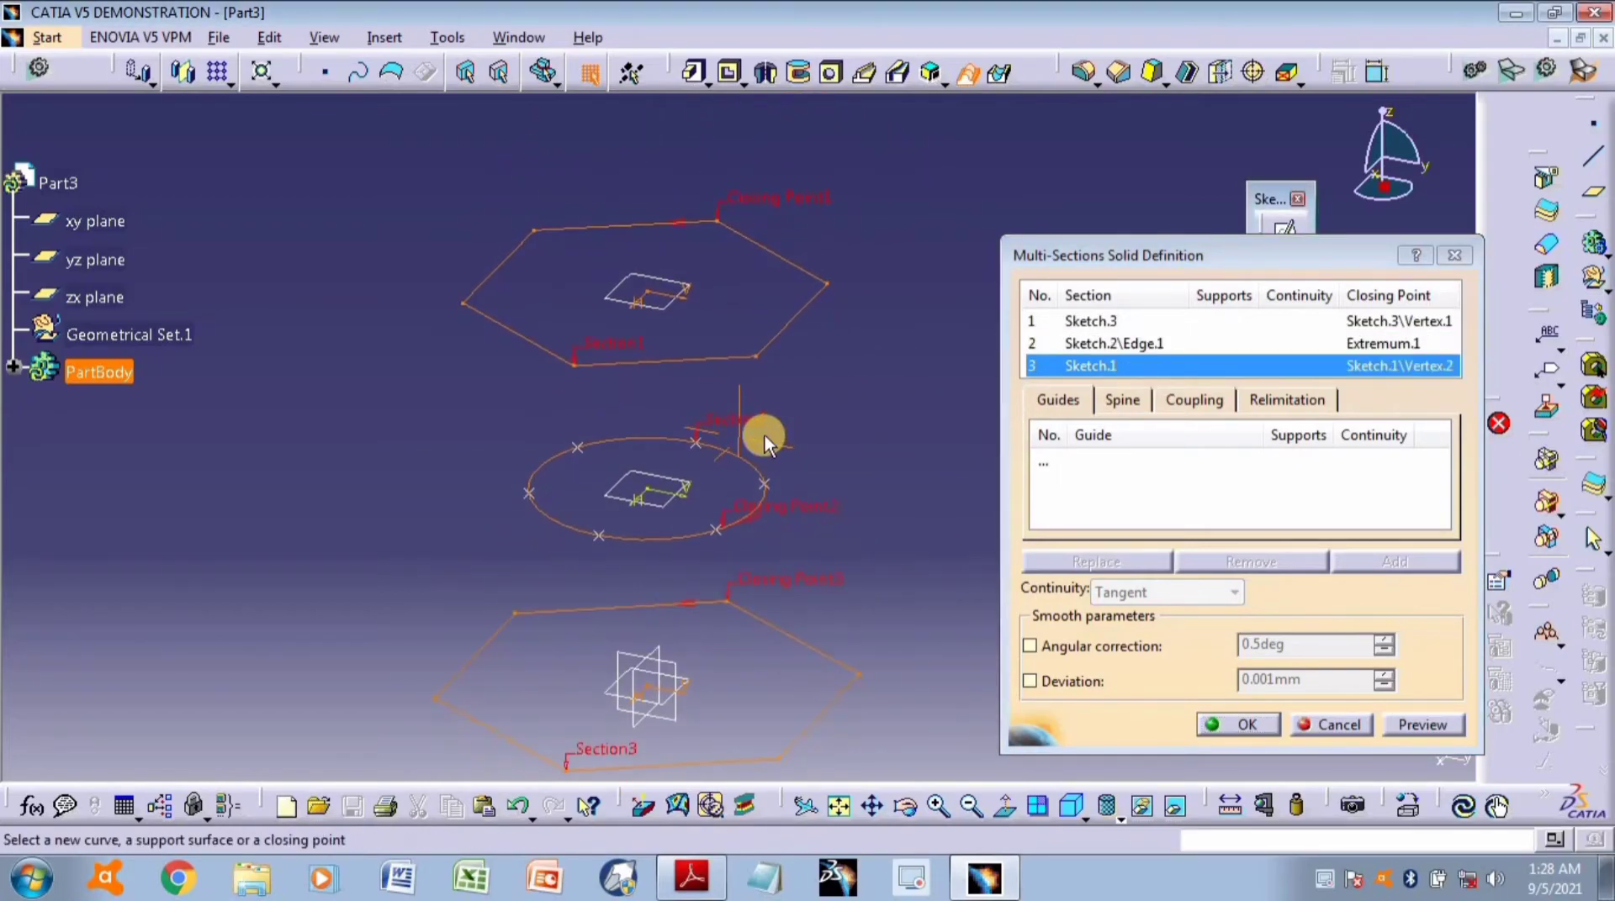
mouse_move(778, 523)
middle_mouse_down()
mouse_move(856, 375)
mouse_move(858, 328)
mouse_move(850, 479)
mouse_move(845, 431)
middle_mouse_up()
right_click(827, 407)
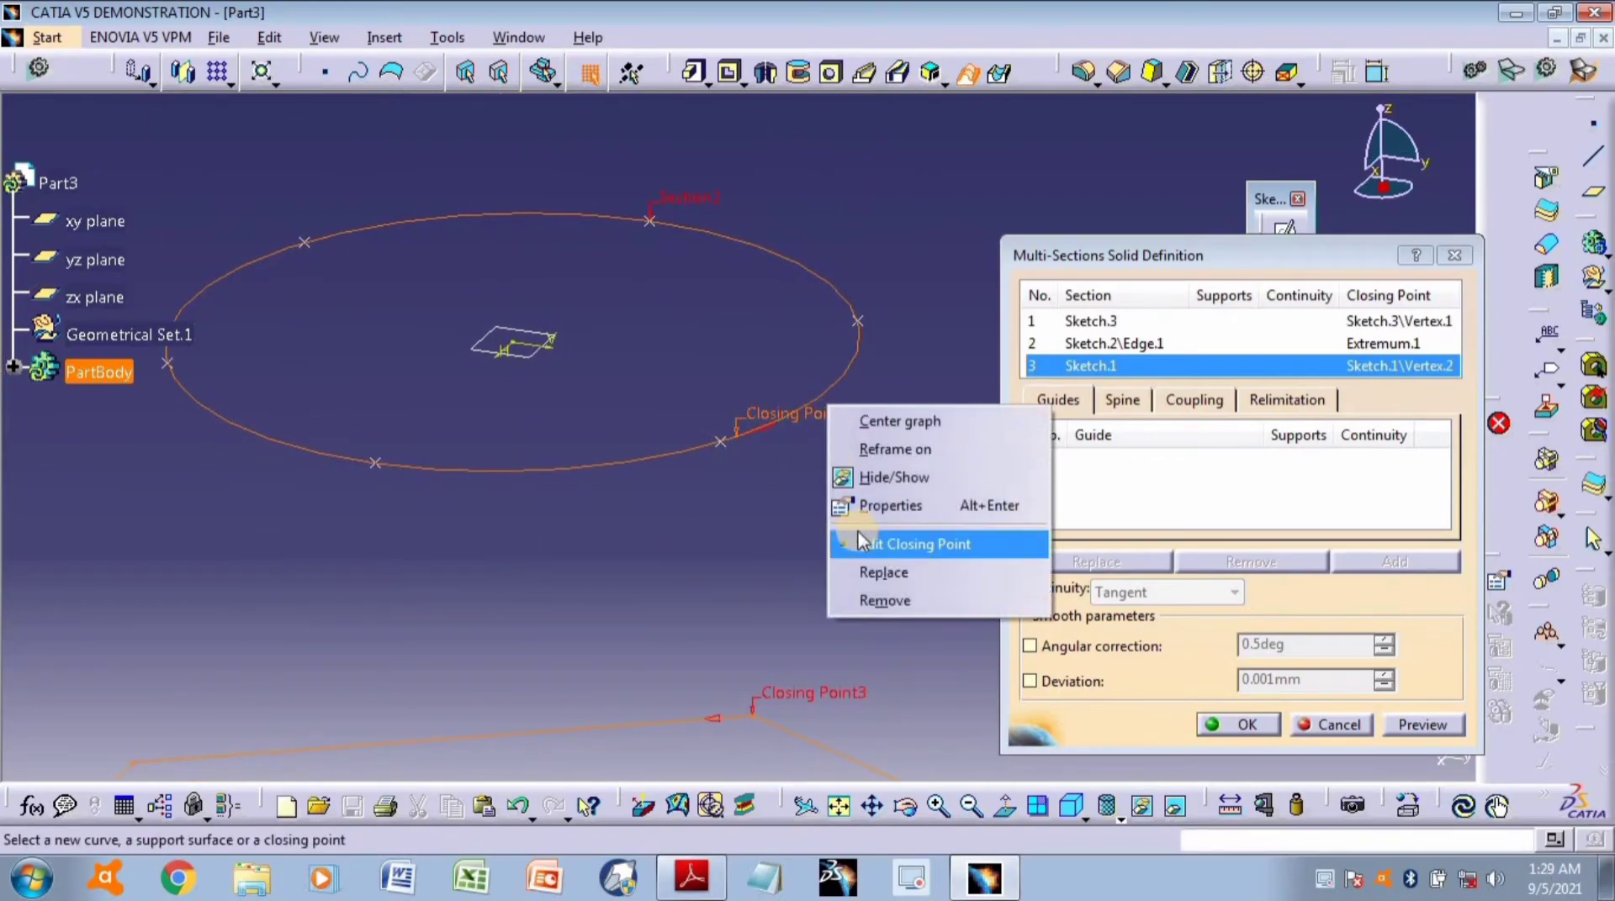
left_click(883, 572)
left_click(720, 440)
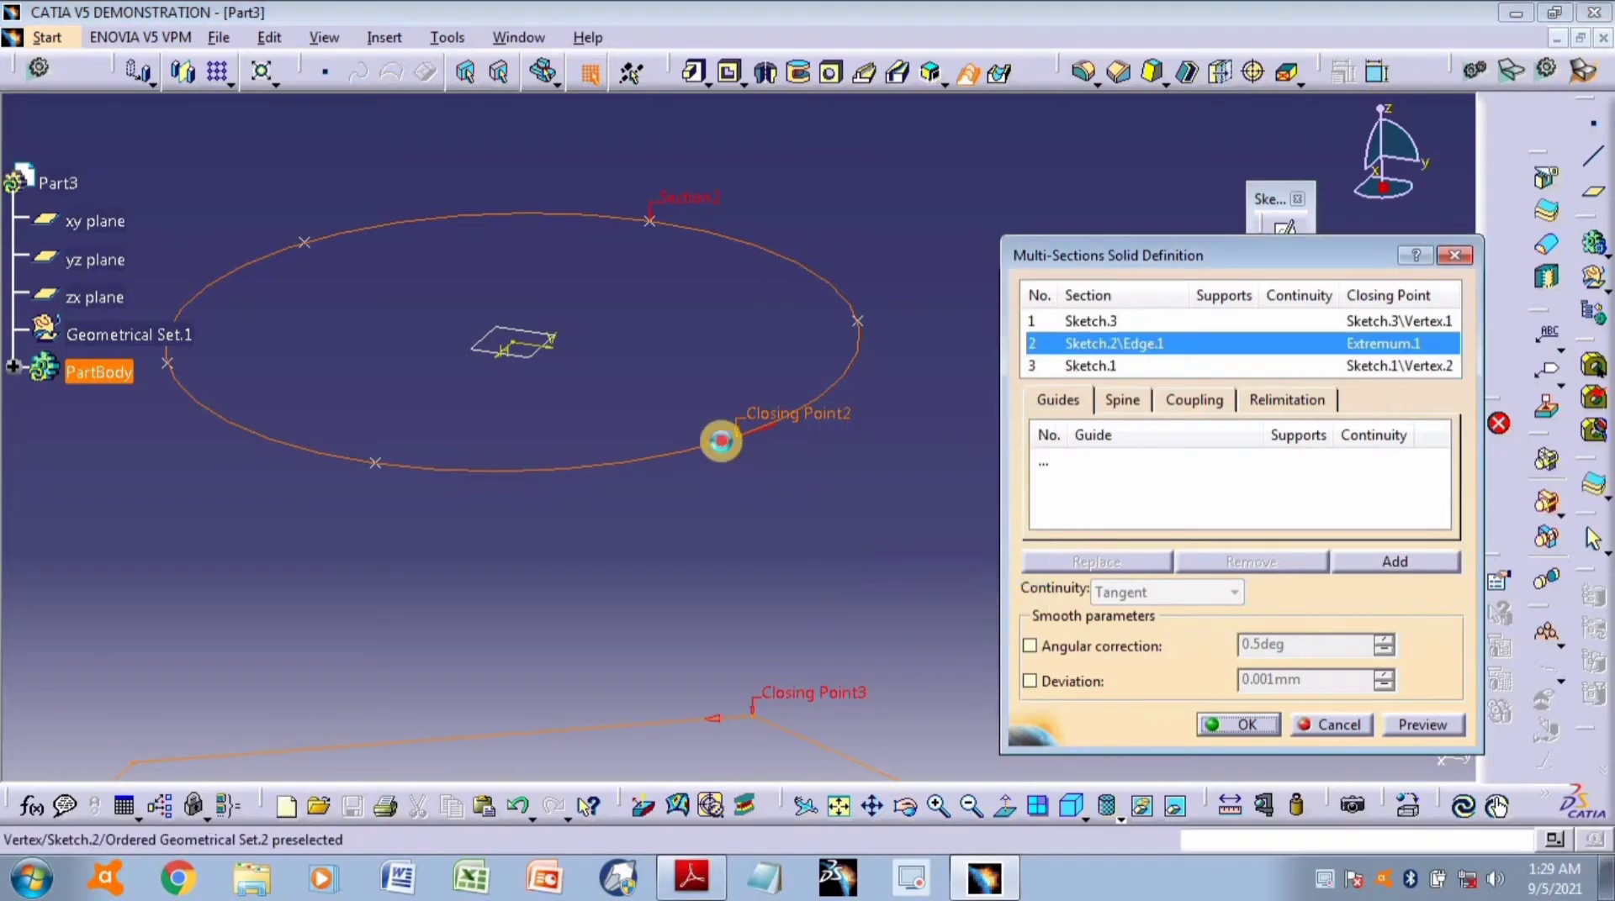
Replace the upper hexagon's closing point with its front-right vertex, matching the circle's closing point.
middle_click_drag(863, 296, 782, 542)
right_click(735, 235)
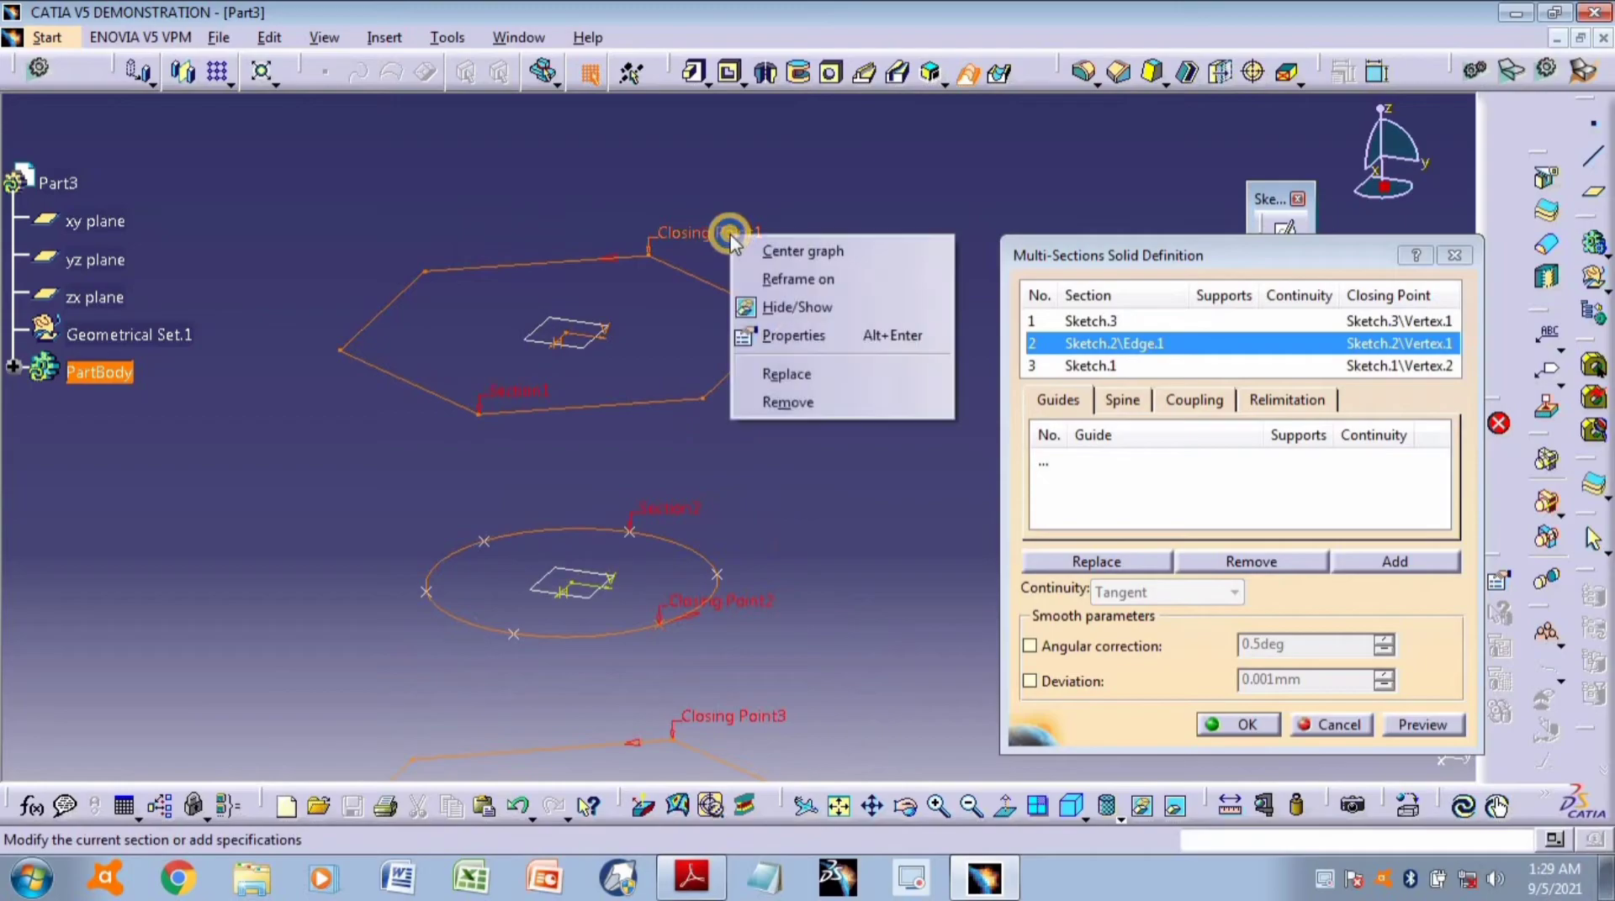
left_click(811, 374)
left_click(706, 400)
Replace the lower hexagon's closing point with its front-right vertex so it aligns with the other sections.
middle_click_drag(739, 462, 767, 403)
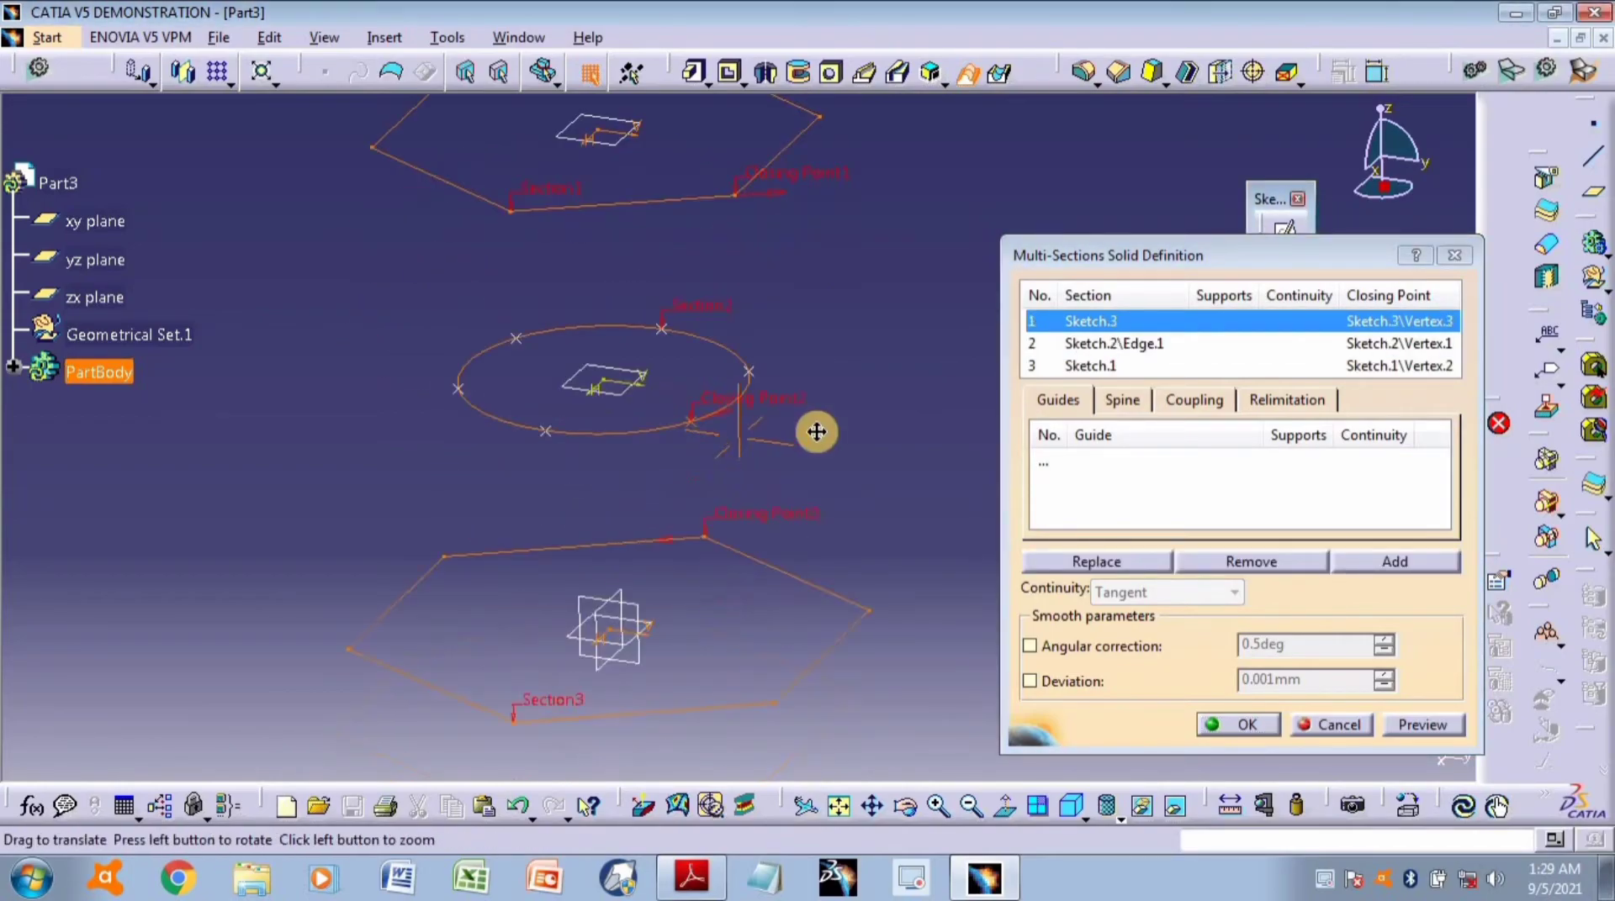
middle_click_drag(800, 473, 847, 349)
right_click(778, 402)
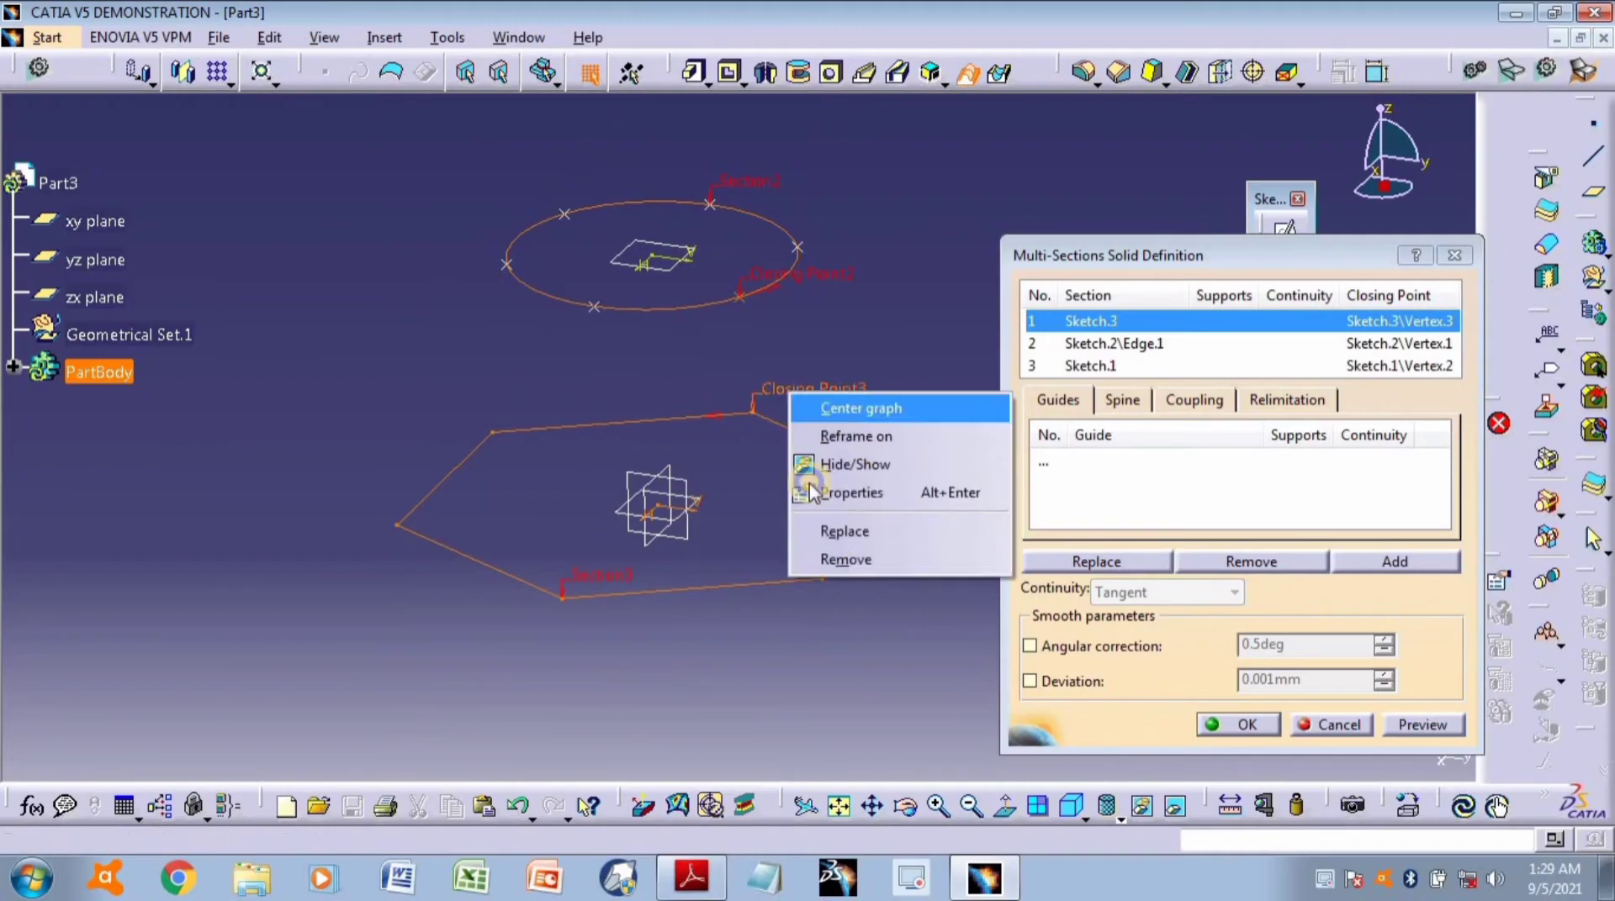
left_click(841, 532)
left_click(817, 592)
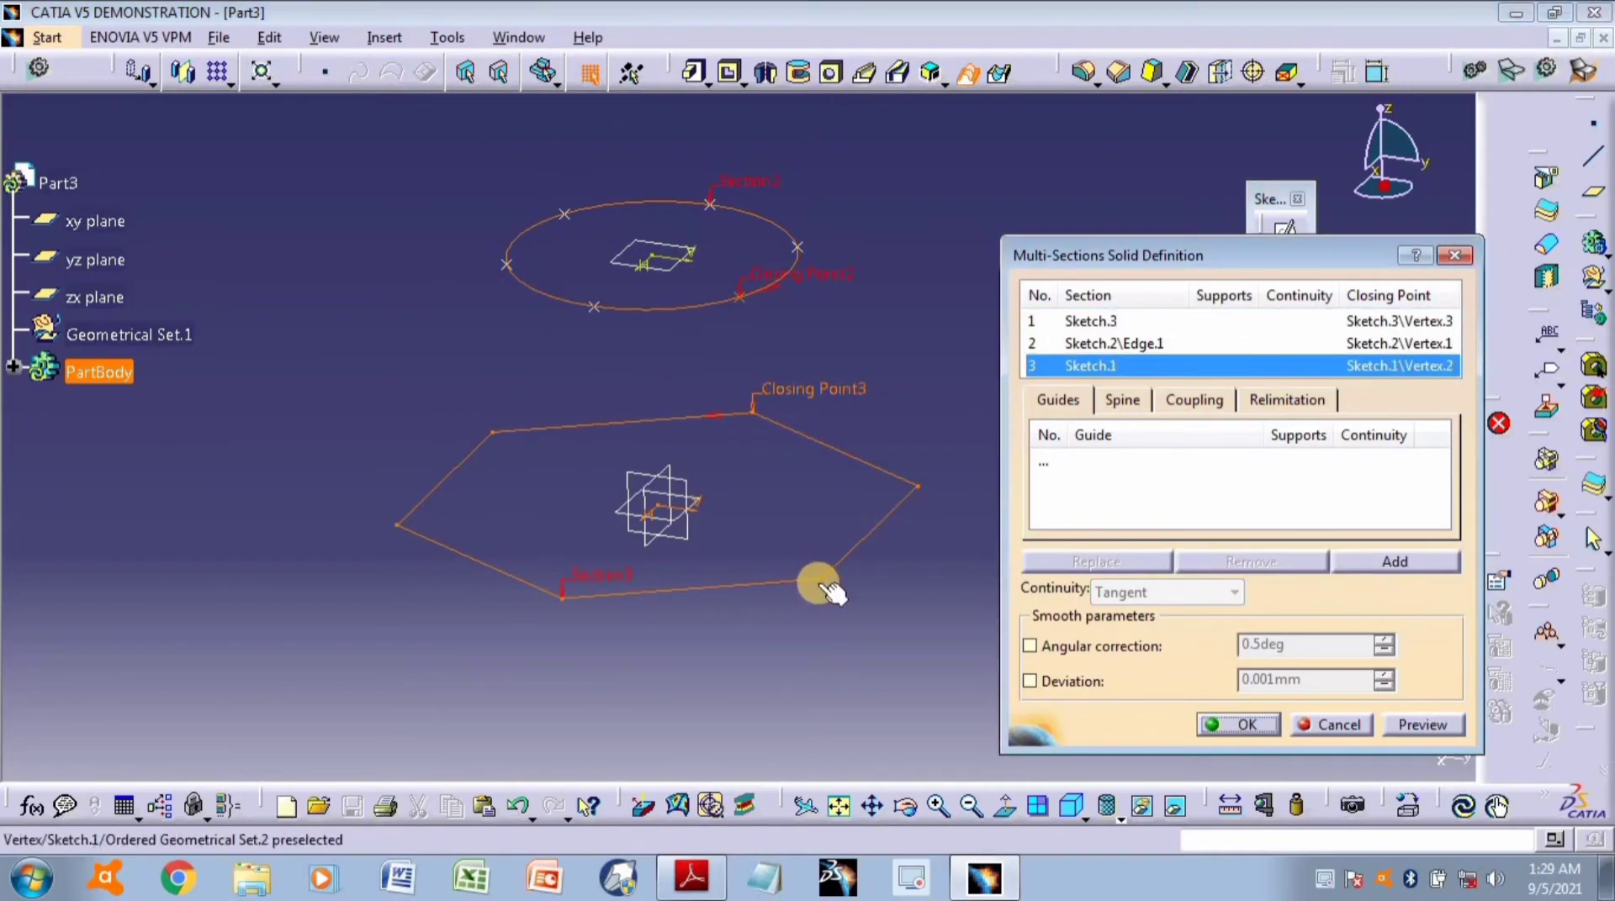
Set the sections coupling mode of the multi-sections solid to Vertices.
mouse_move(785, 422)
middle_mouse_down()
mouse_move(785, 386)
mouse_move(786, 454)
middle_mouse_up()
left_click(1194, 401)
left_click(1328, 431)
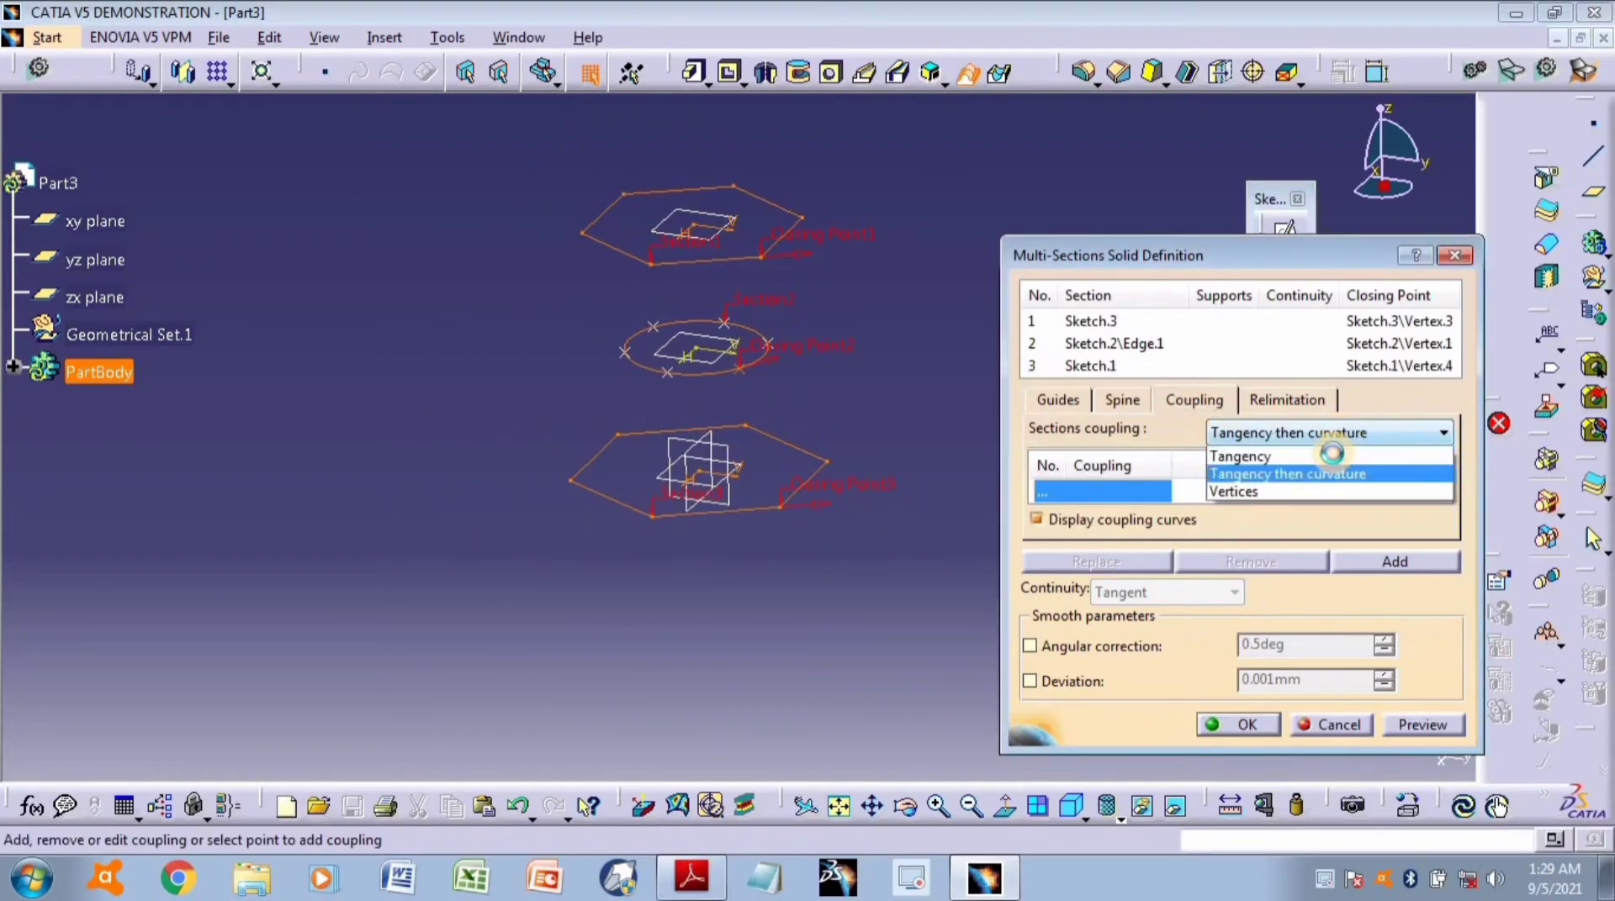
left_click(1281, 509)
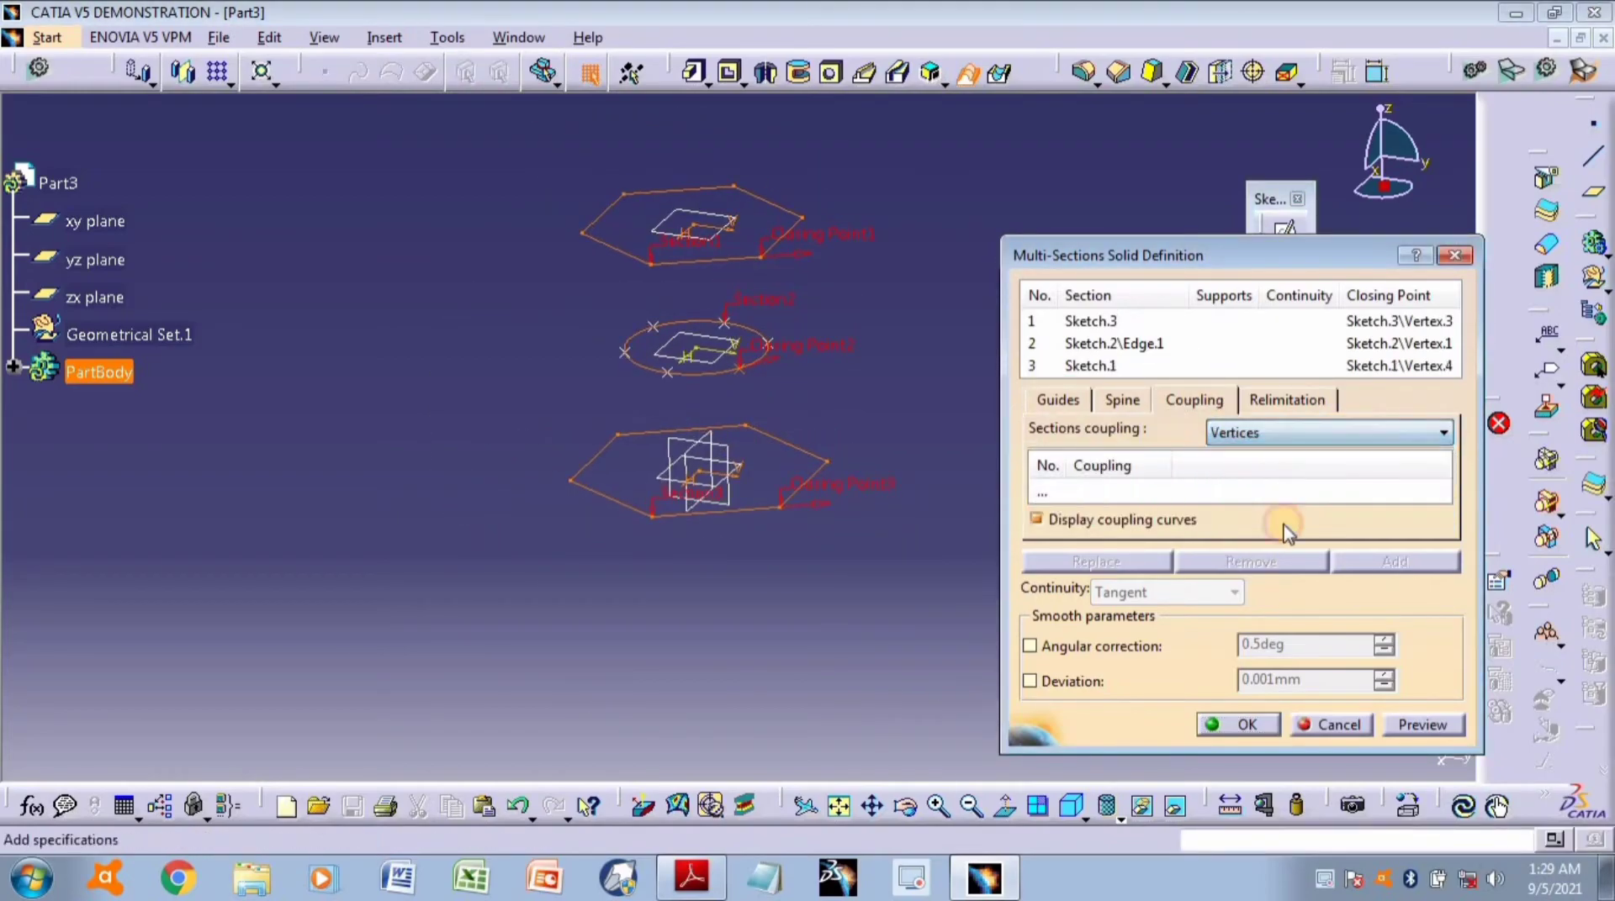
left_click(1061, 491)
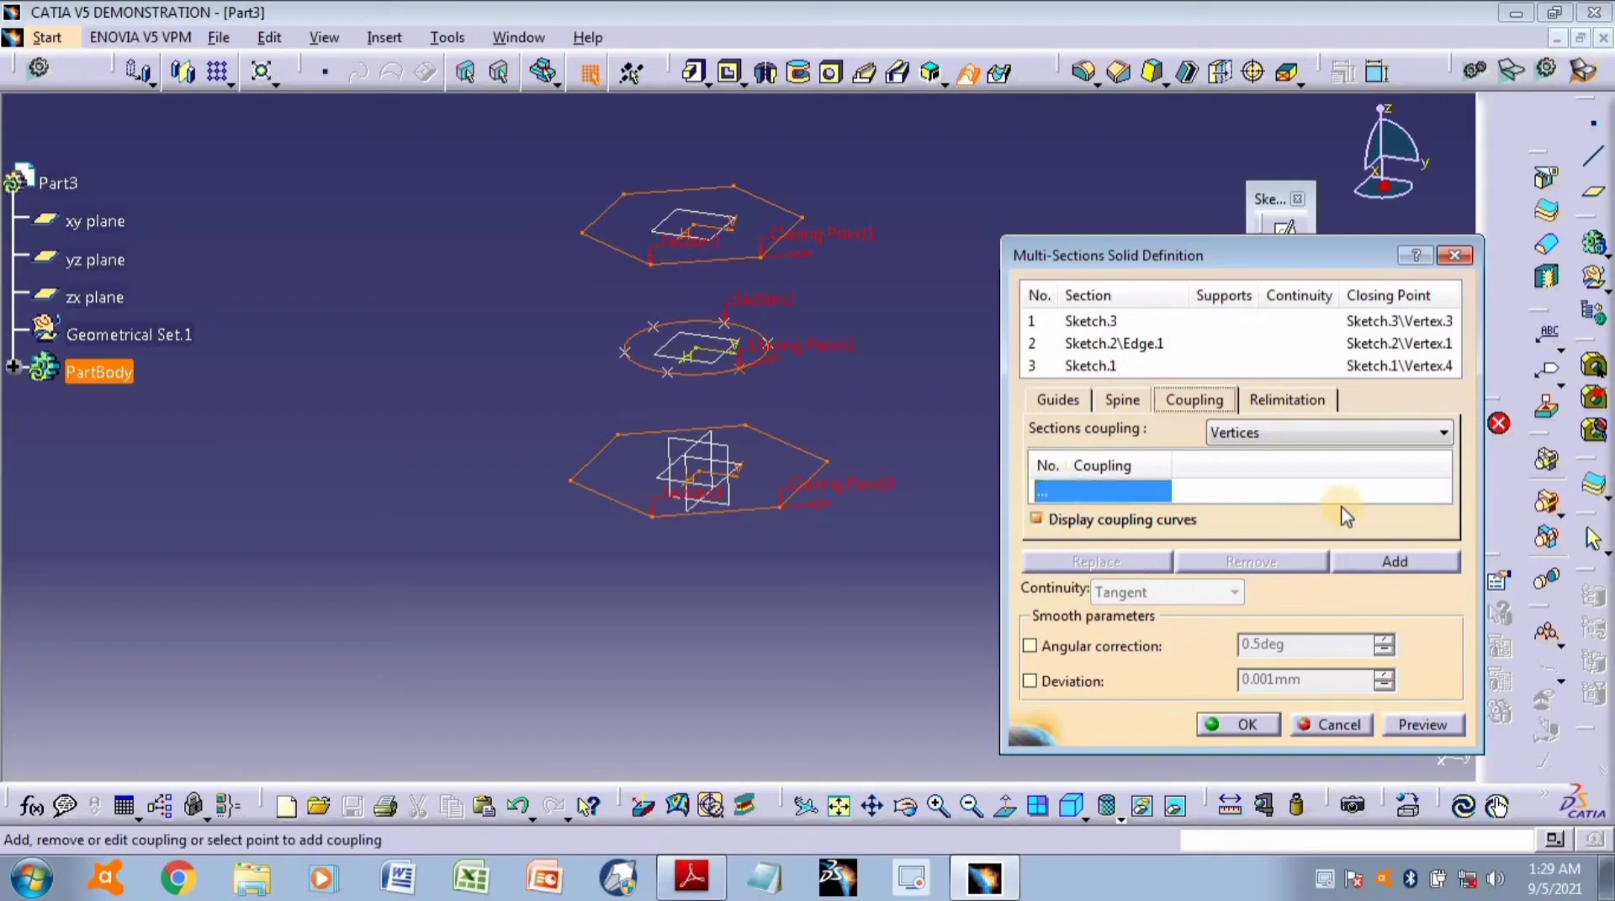
left_click(1396, 562)
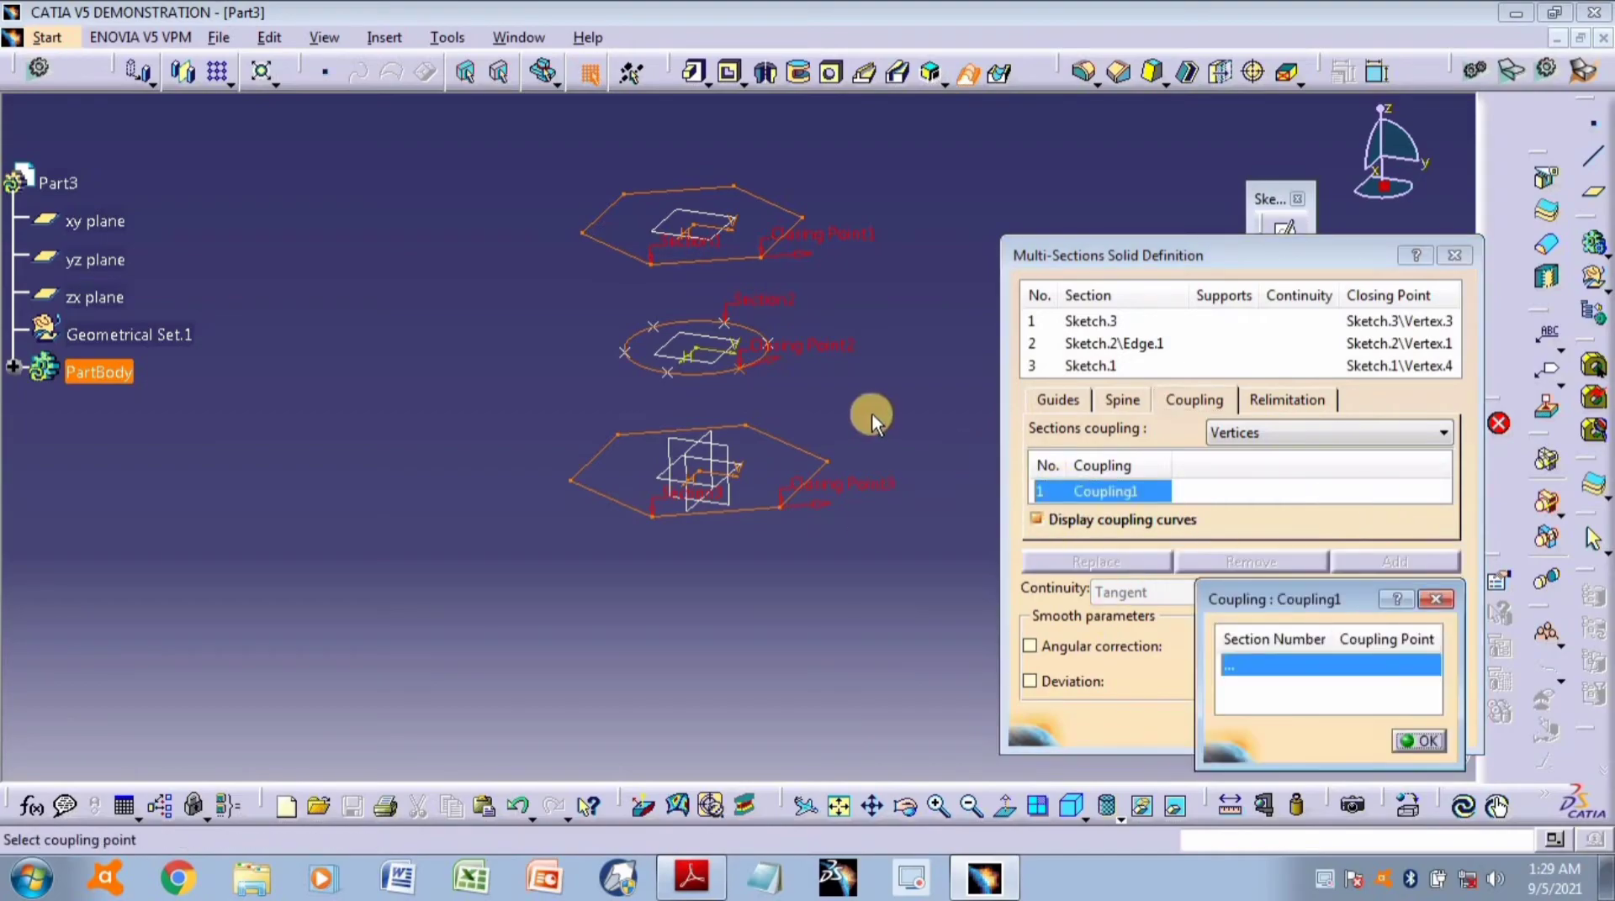
left_click(762, 254)
left_click(772, 367)
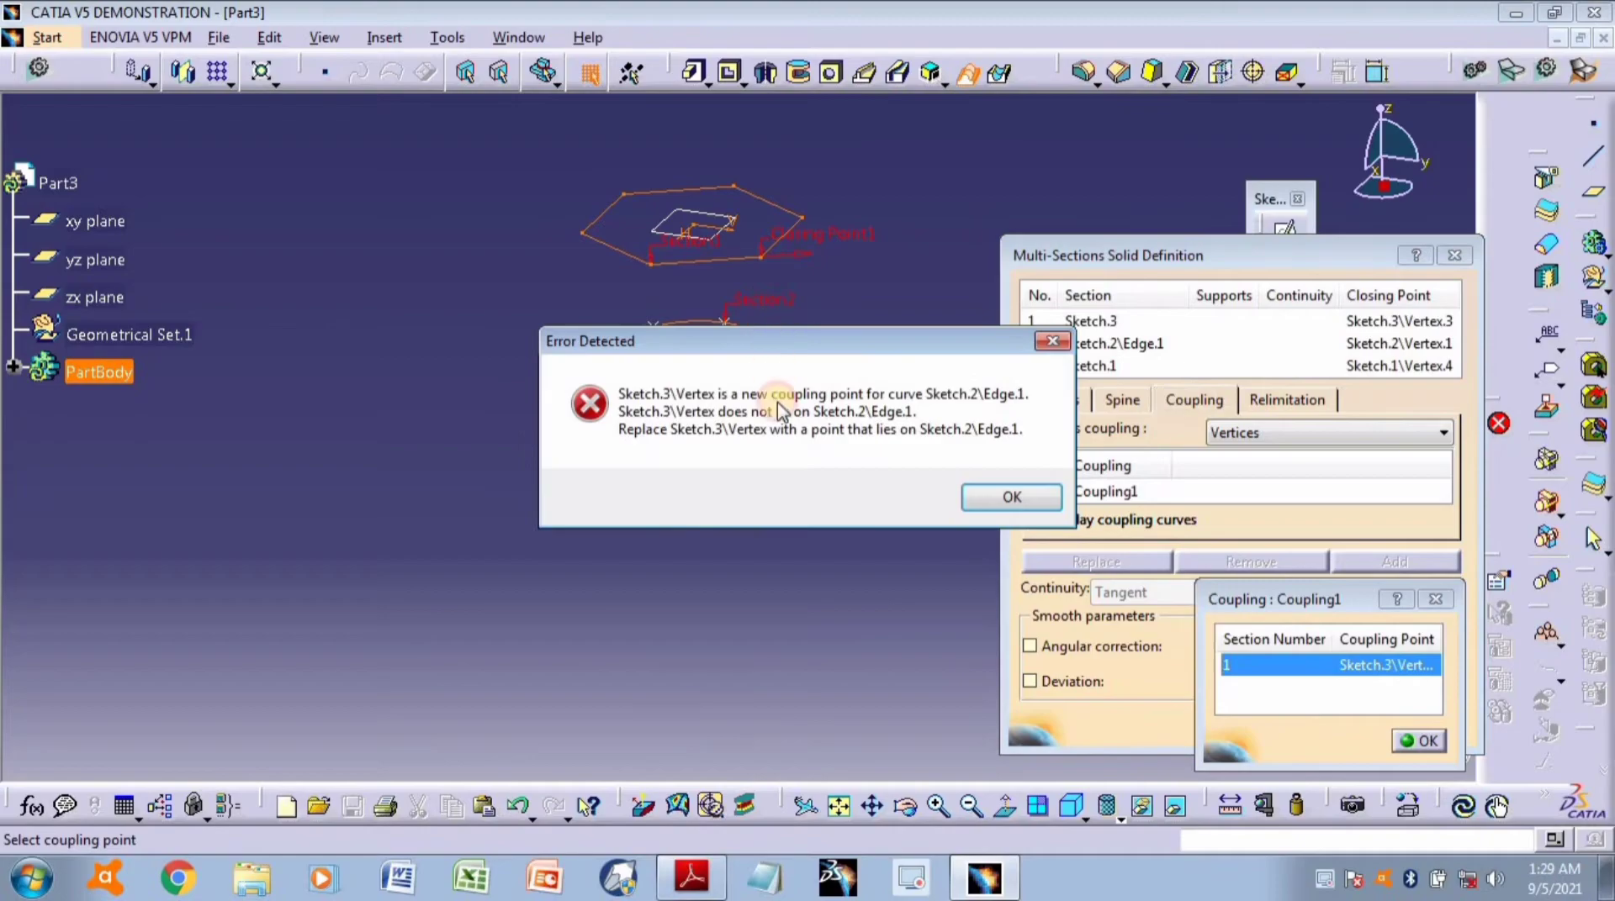
left_click(1001, 491)
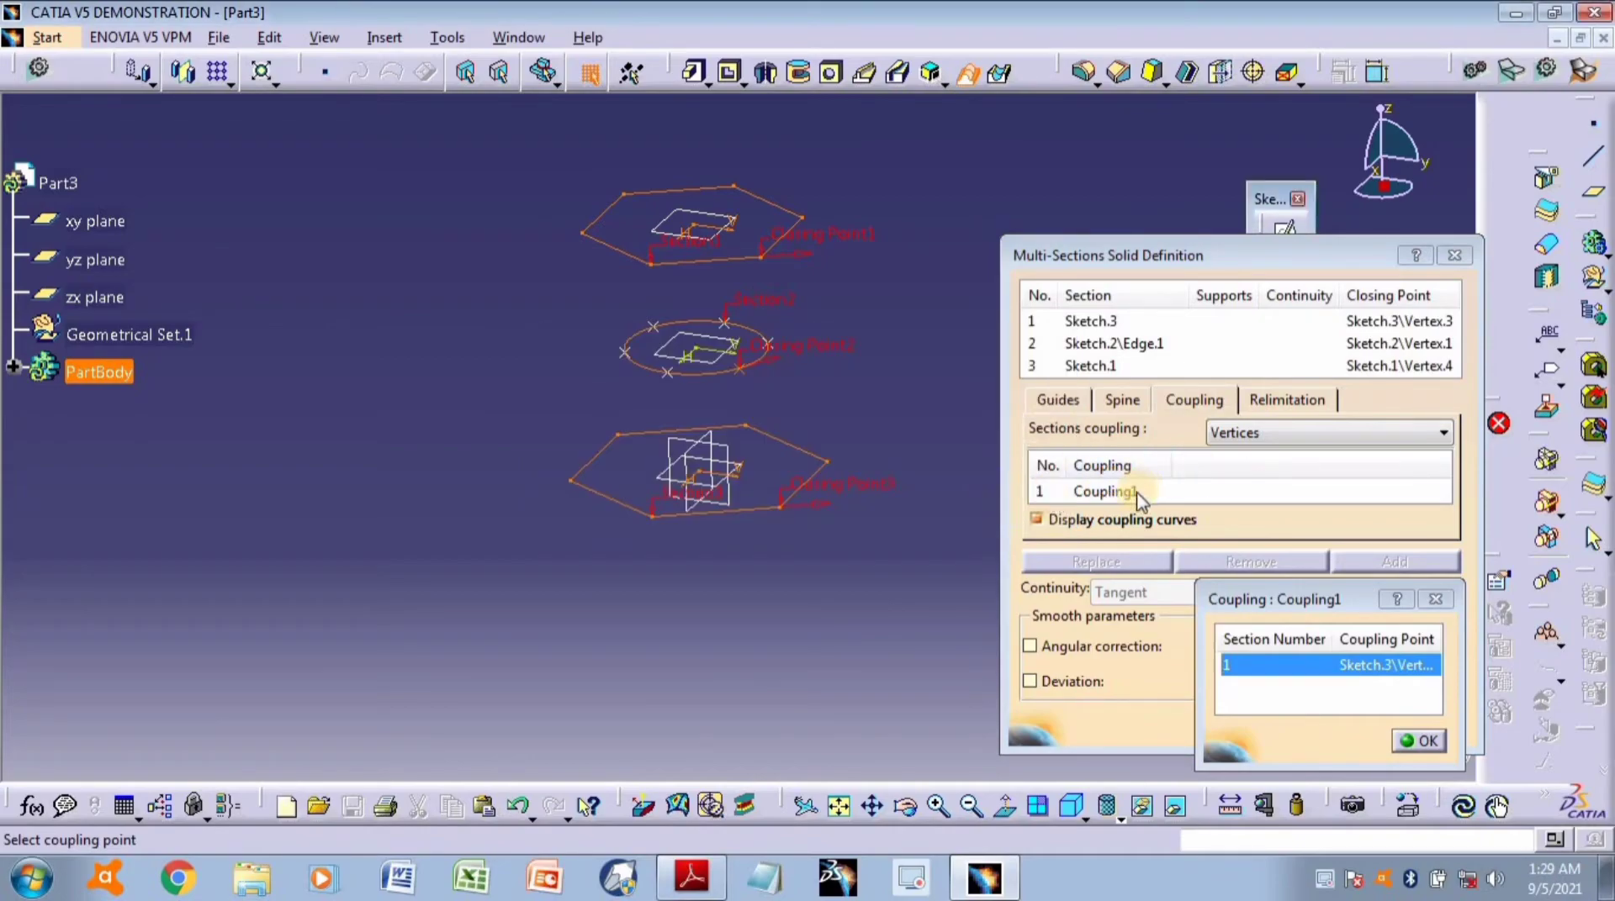
right_click(1099, 493)
left_click(1166, 643)
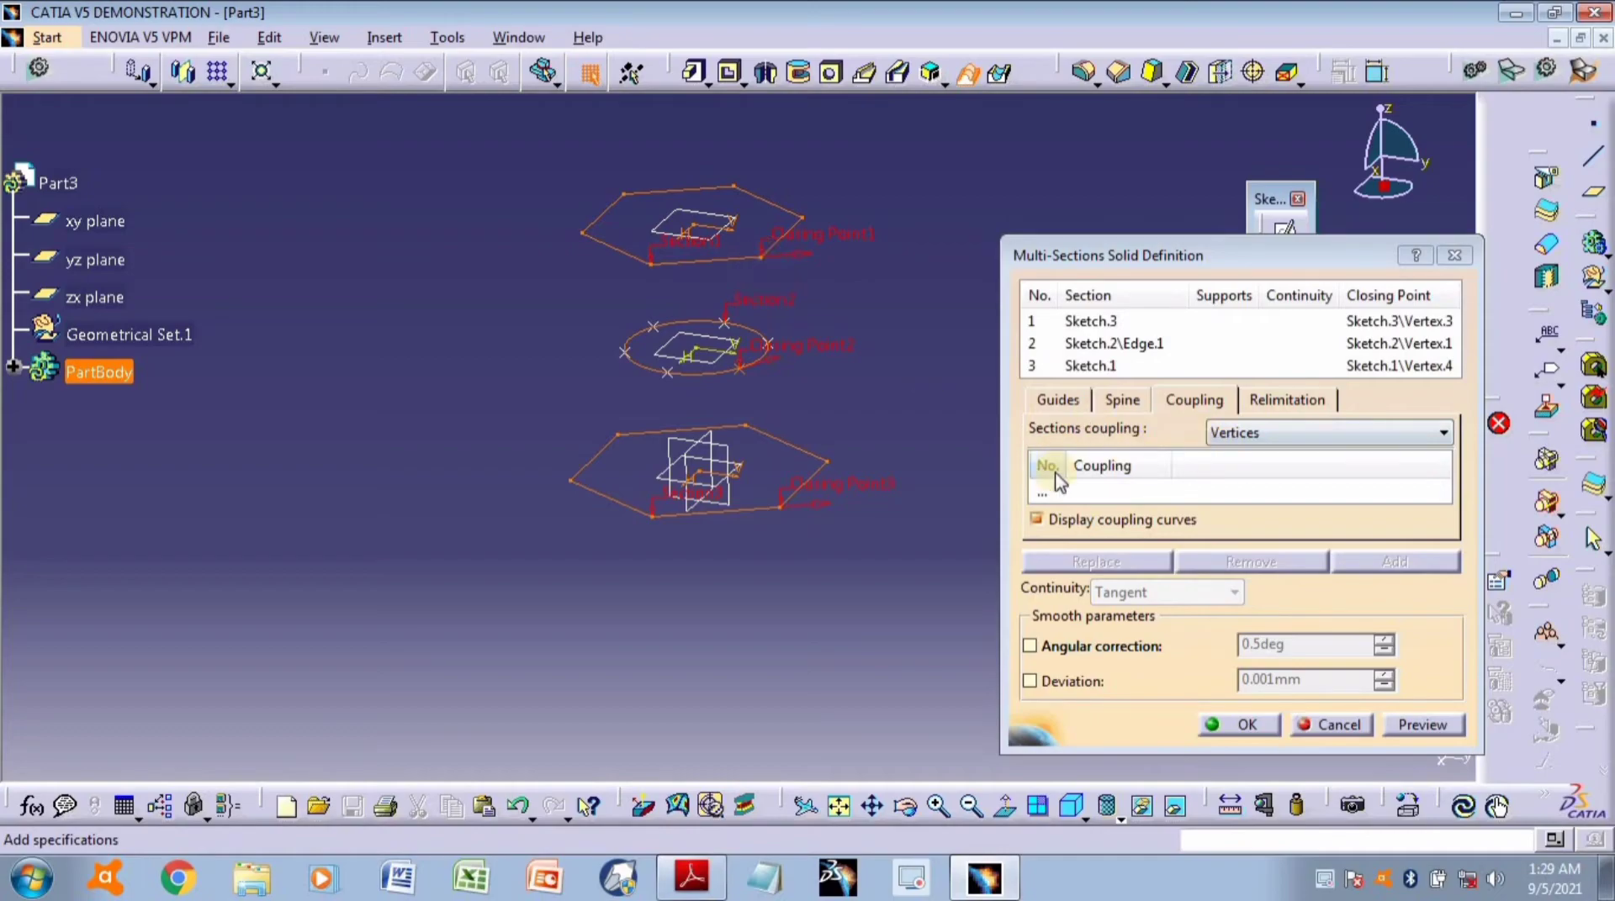
Add a coupling through the front-right vertex of the upper hexagon, the circle's matching point and the lower hexagon's front-right vertex.
left_click(1069, 493)
left_click(1396, 564)
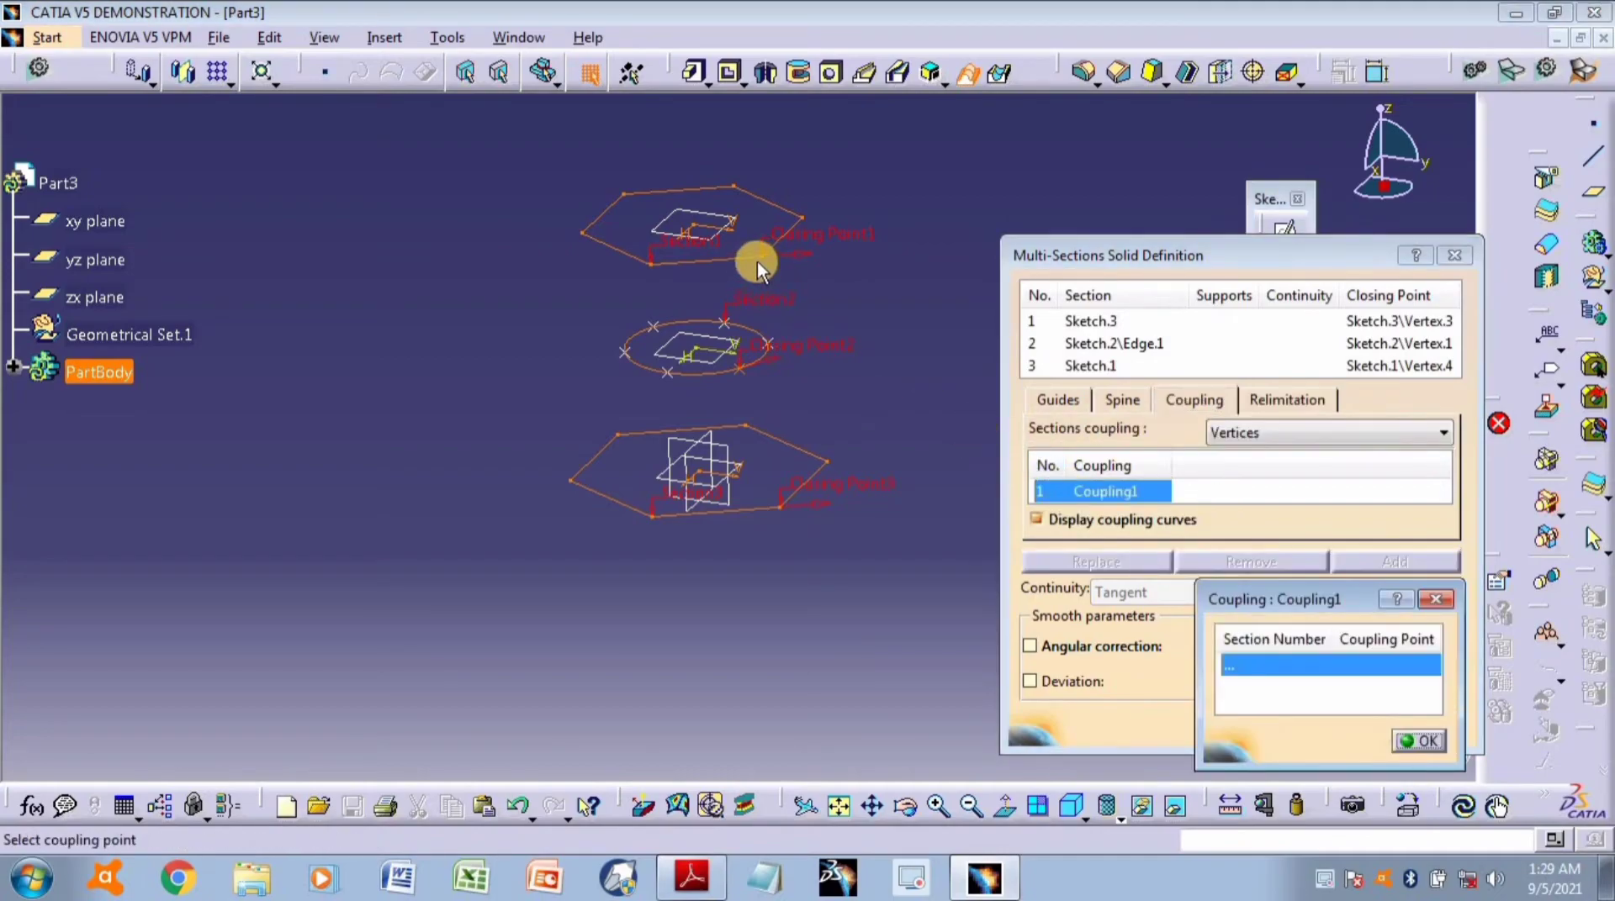
left_click(763, 253)
left_click(743, 370)
left_click(781, 505)
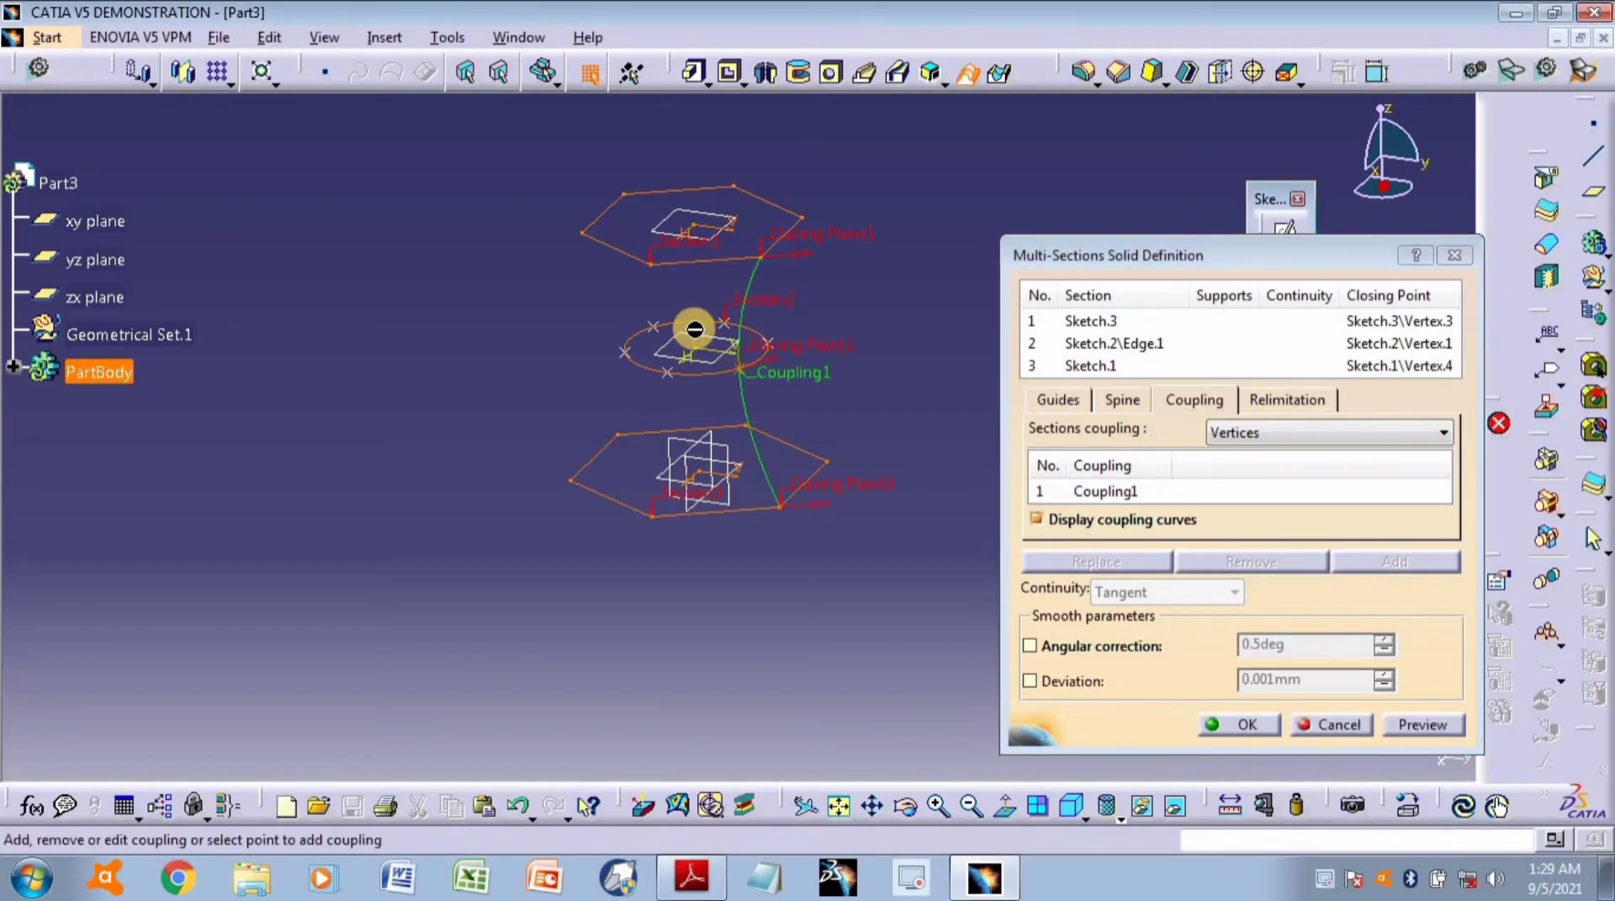
Add couplings through the front-left vertices and through the far-left vertices of the upper hexagon and lower hexagon, using the circle's matching points.
left_click(651, 265)
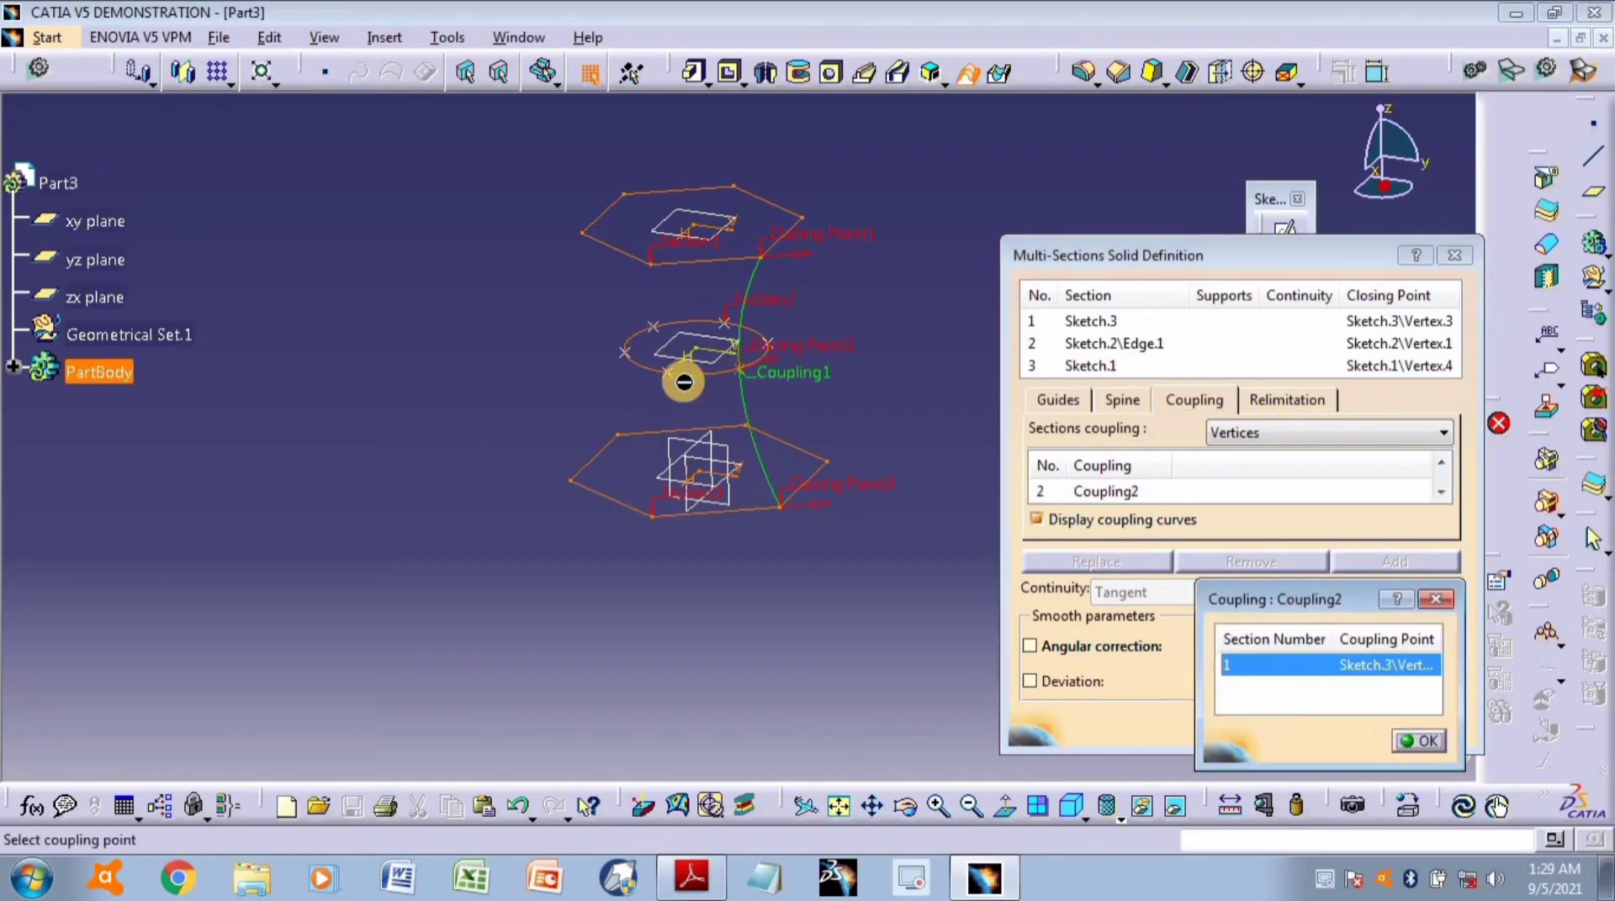
left_click(669, 374)
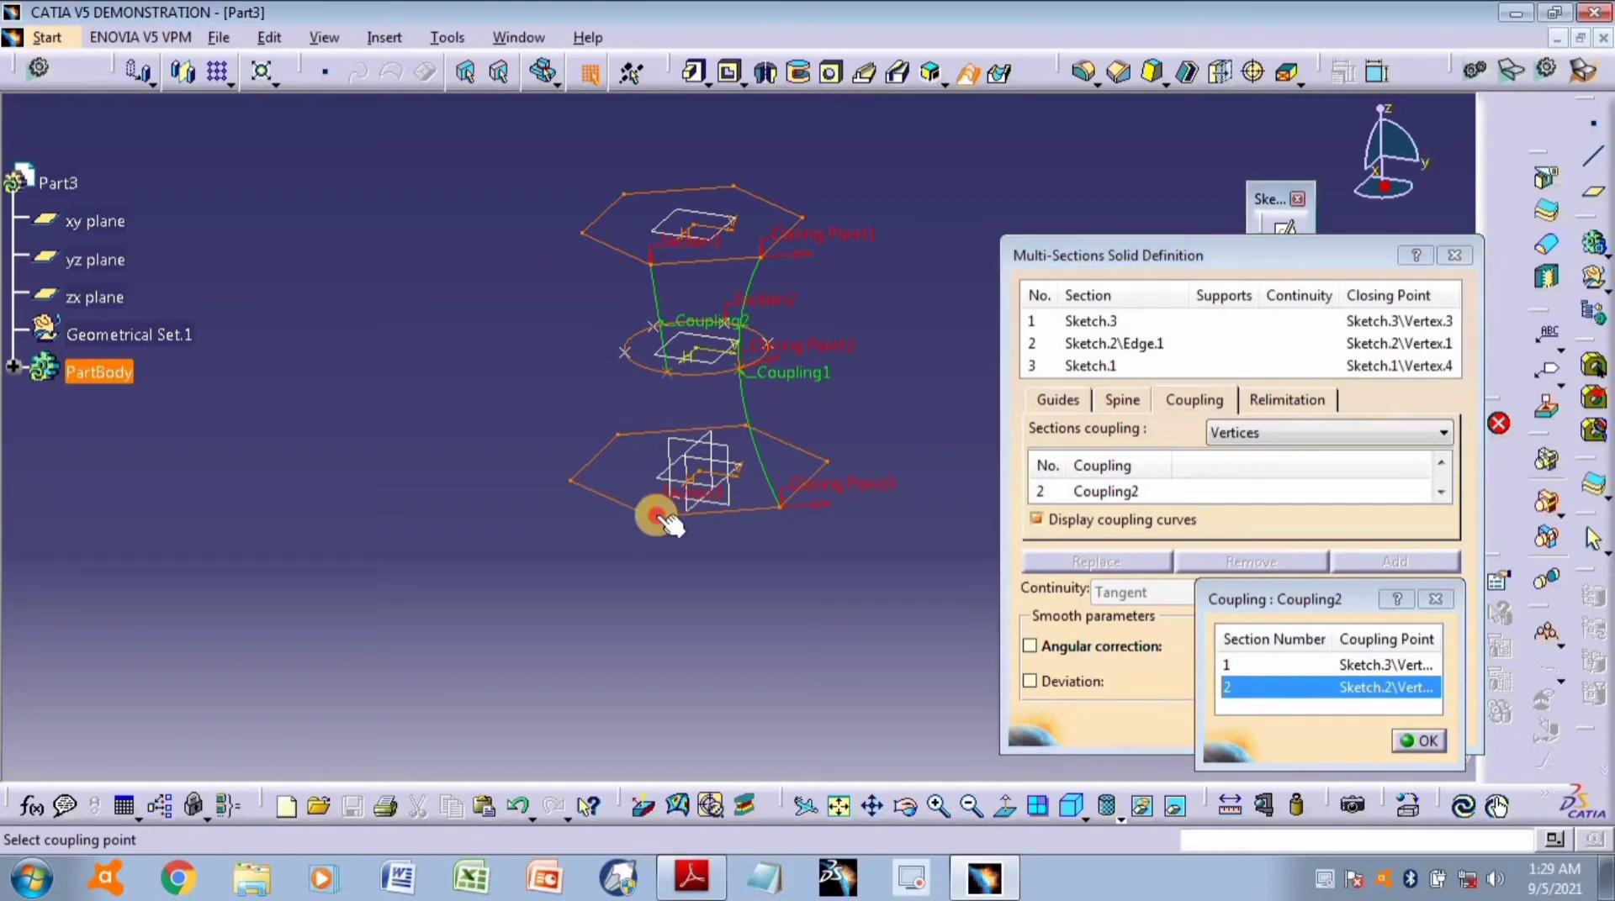
left_click(653, 515)
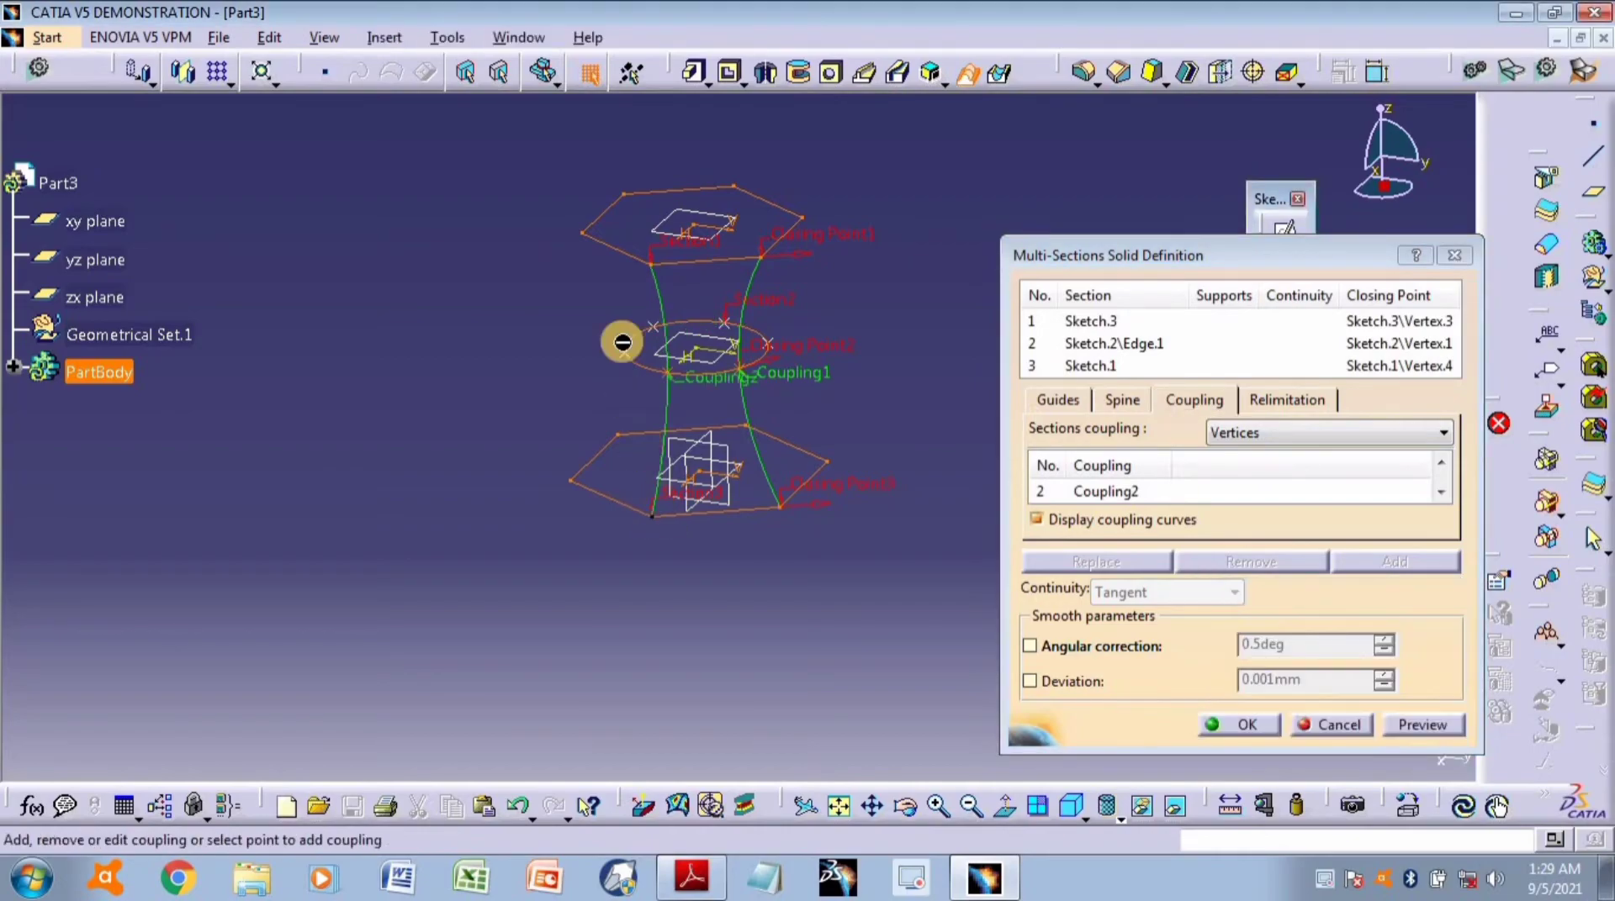
left_click(581, 233)
left_click(621, 365)
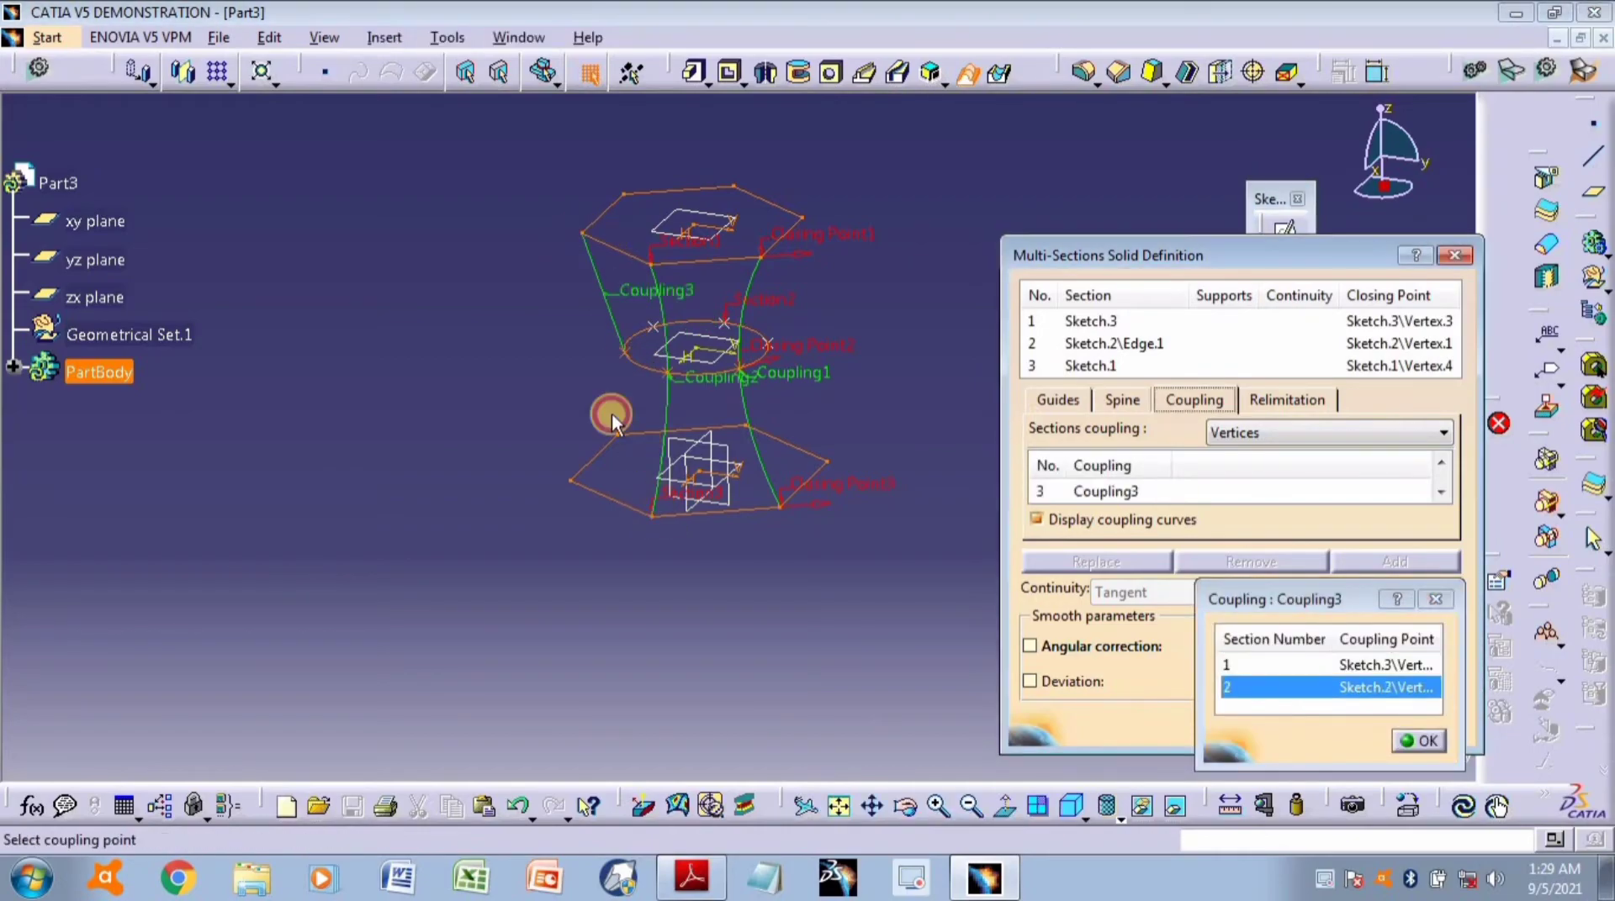
left_click(571, 480)
Add a fourth coupling through the next uncoupled vertex of the upper hexagon, the circle's matching point and the corresponding lower hexagon vertex.
mouse_move(541, 462)
middle_mouse_down()
mouse_move(612, 546)
mouse_move(894, 439)
mouse_move(541, 347)
middle_mouse_up()
left_click(452, 267)
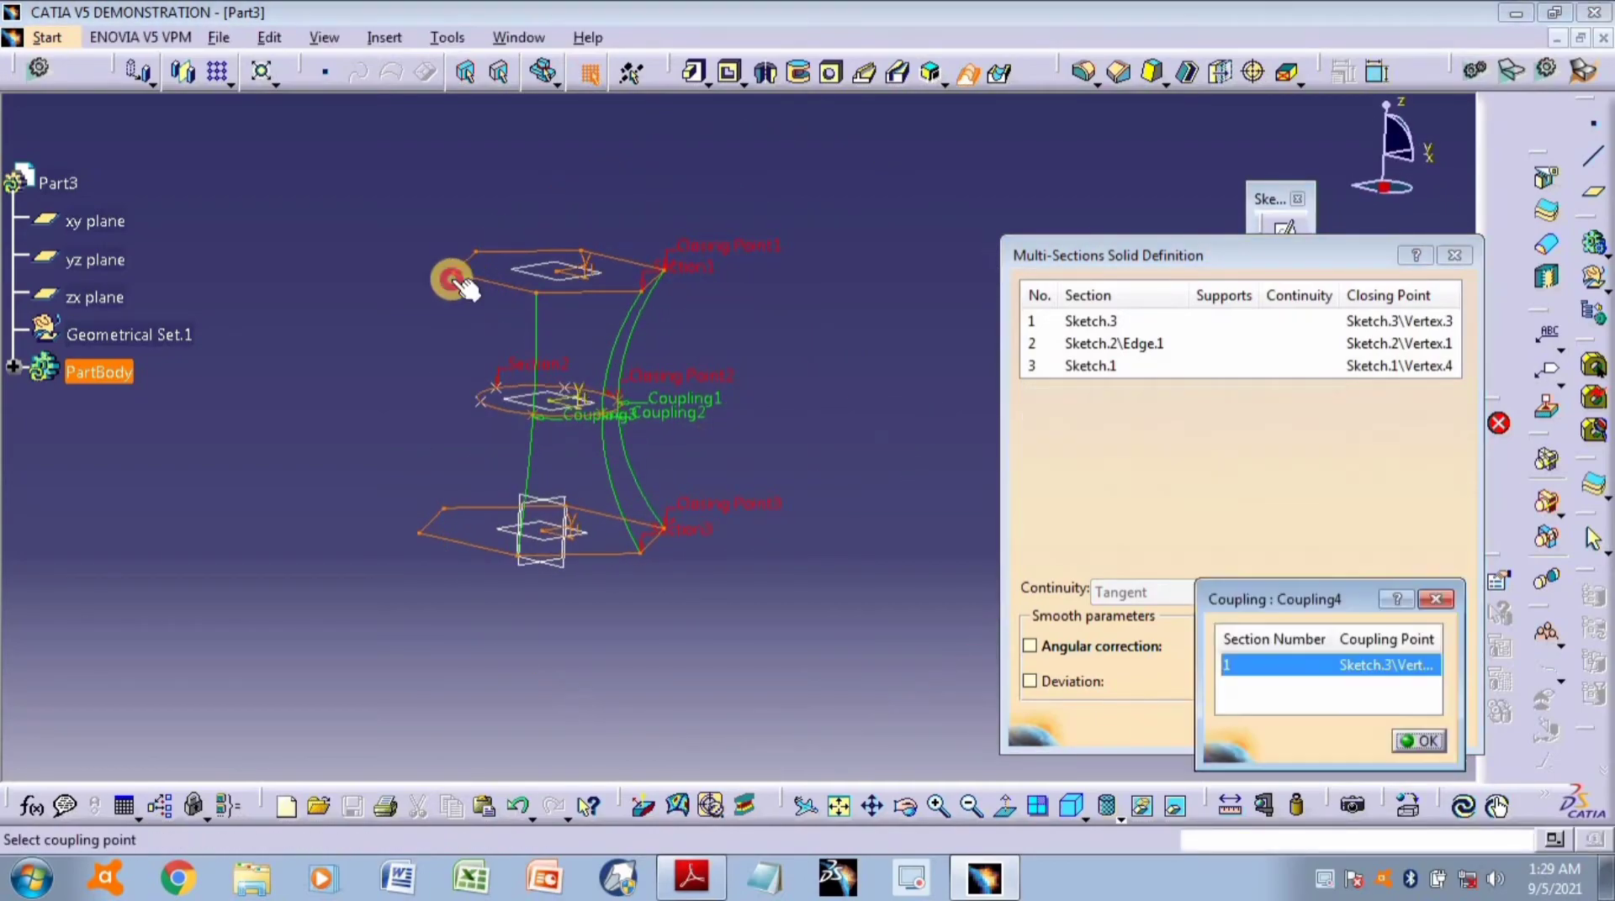
left_click(479, 401)
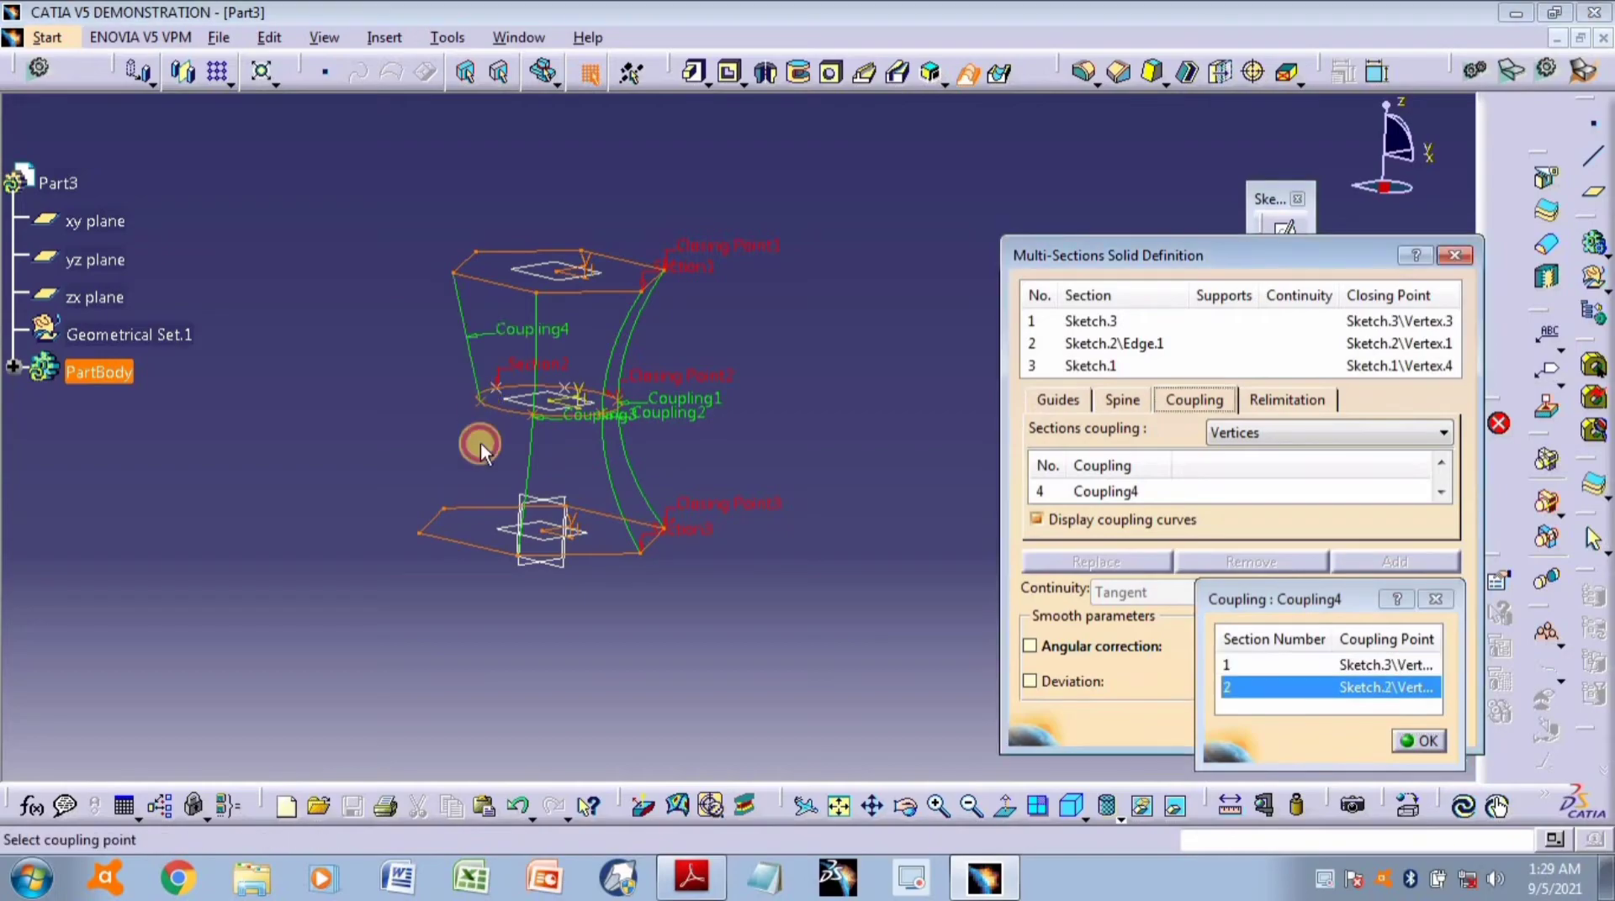
left_click(423, 531)
mouse_move(403, 497)
middle_mouse_down()
mouse_move(707, 588)
mouse_move(594, 515)
mouse_move(519, 410)
middle_mouse_up()
left_click(530, 429)
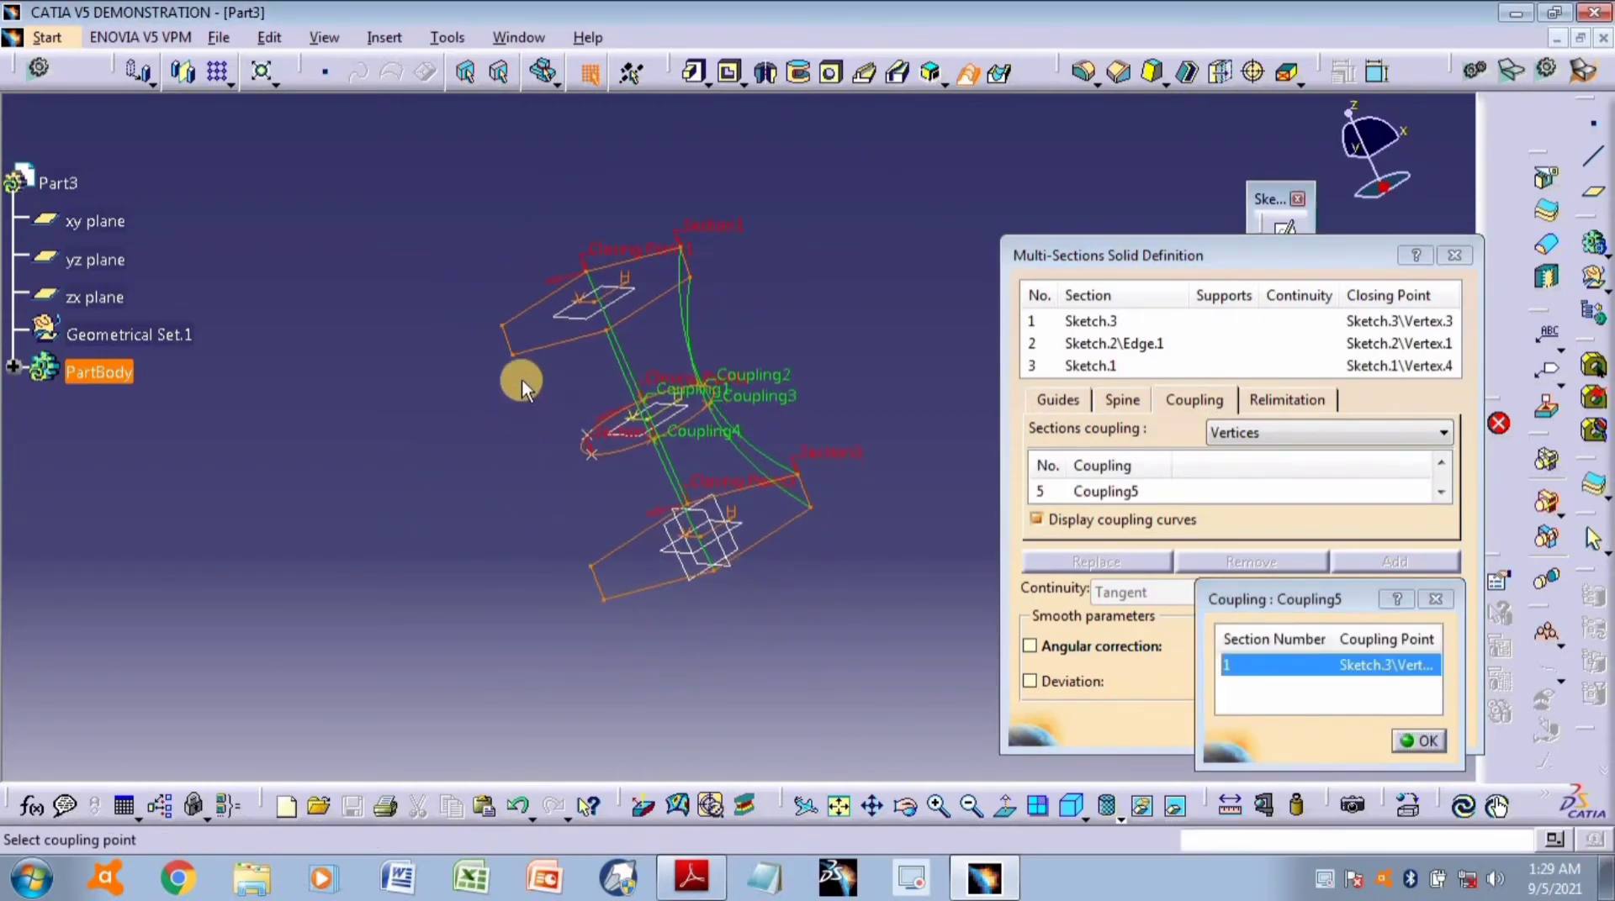
left_click(515, 364)
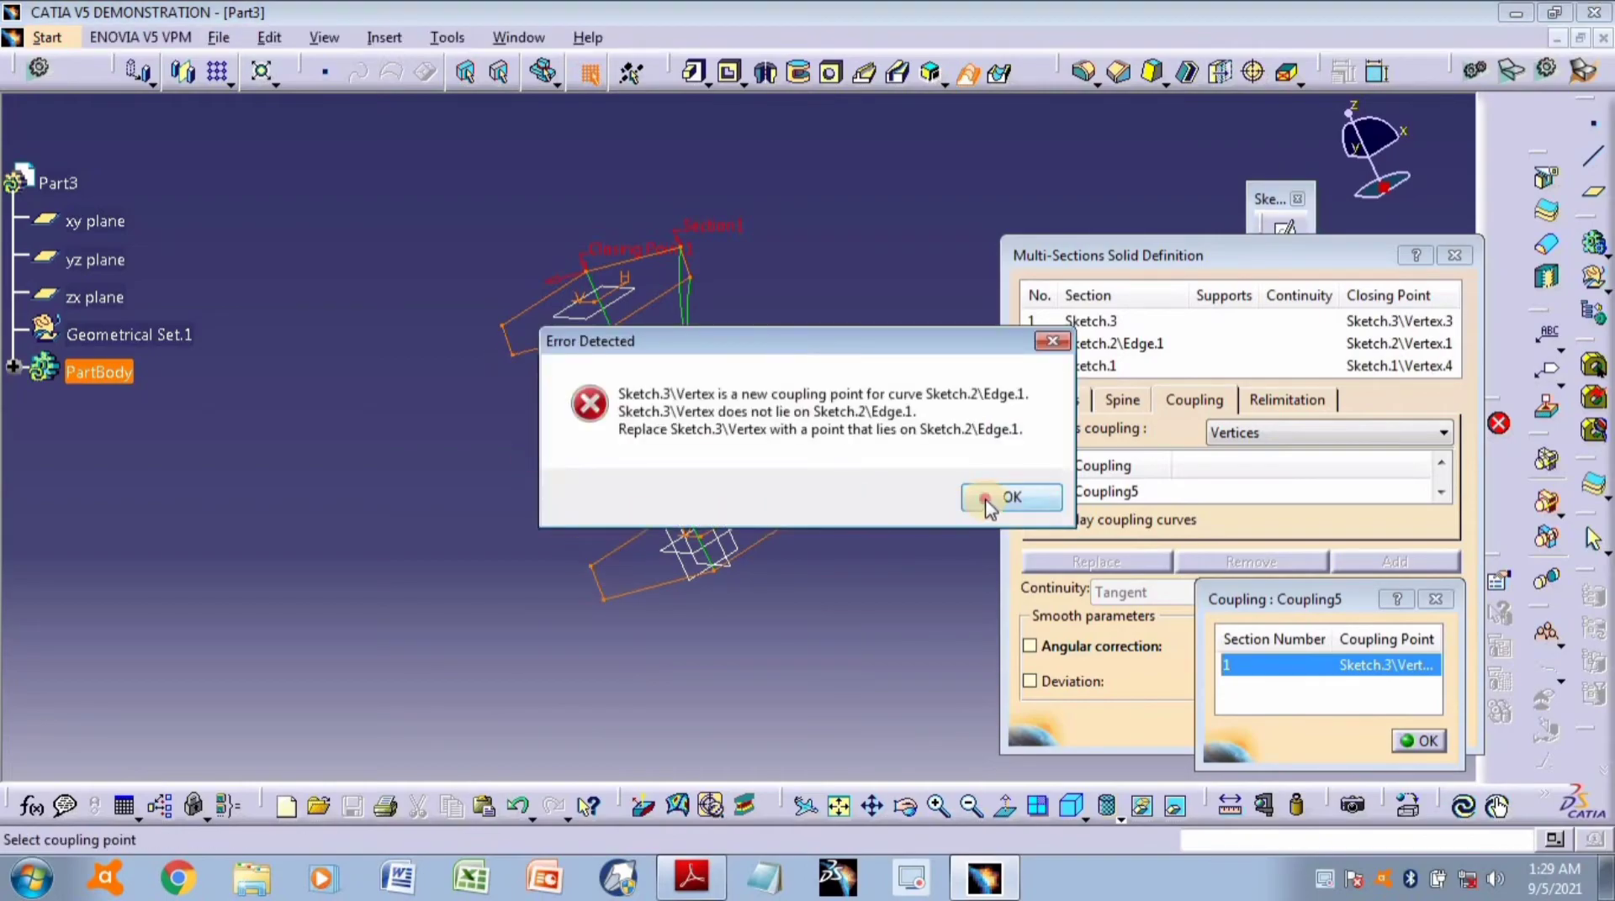
left_click(1001, 497)
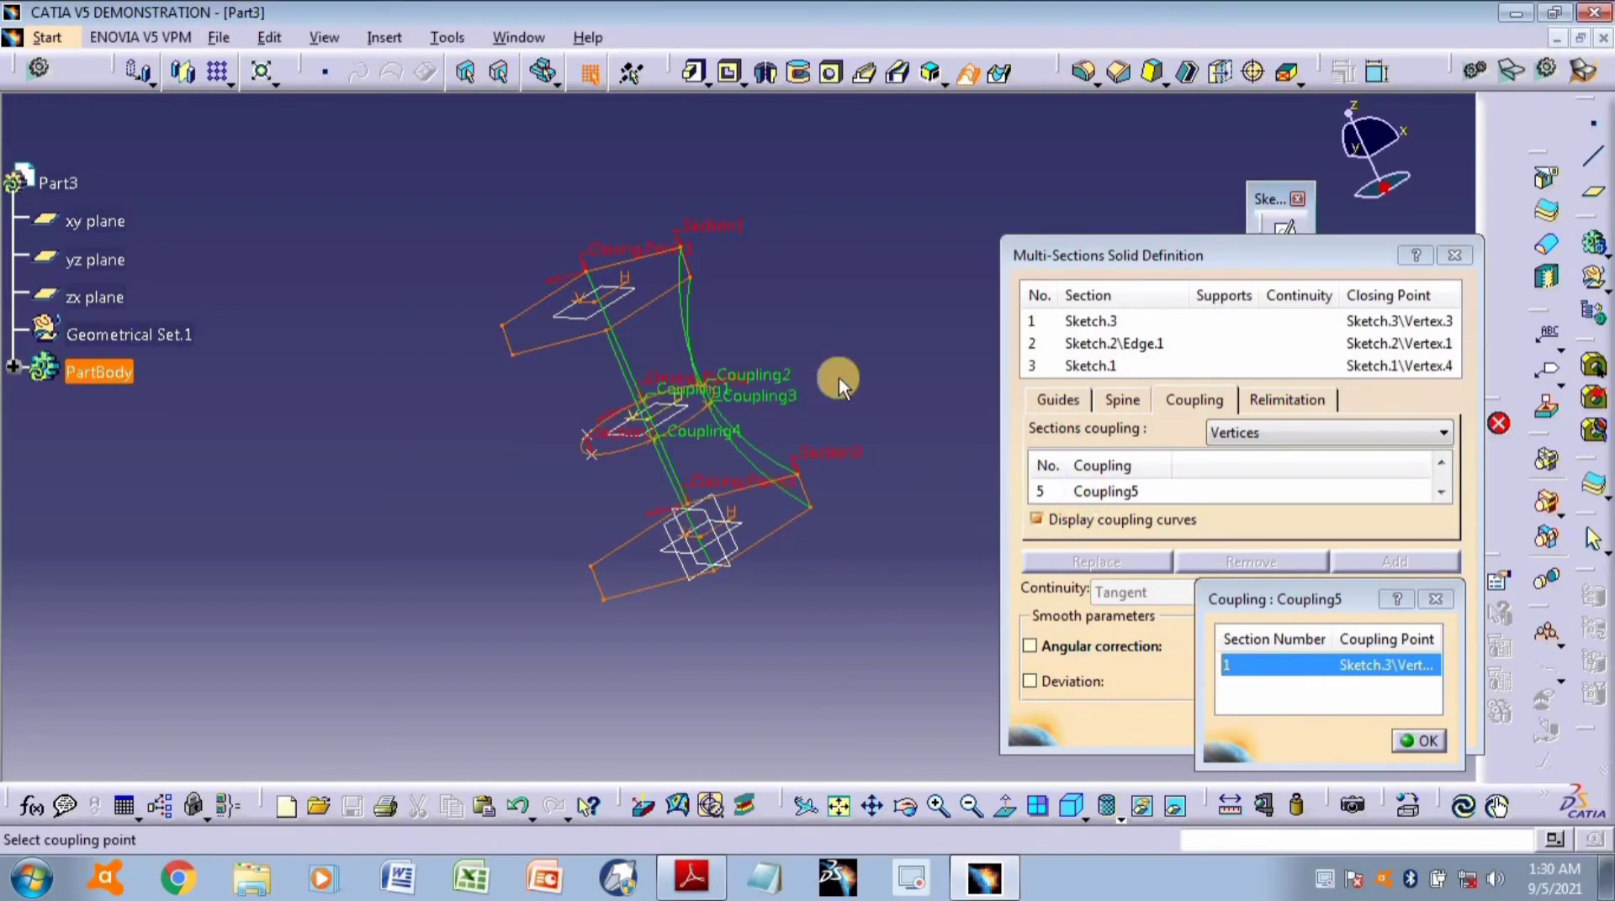
middle_click_drag(811, 360, 714, 496)
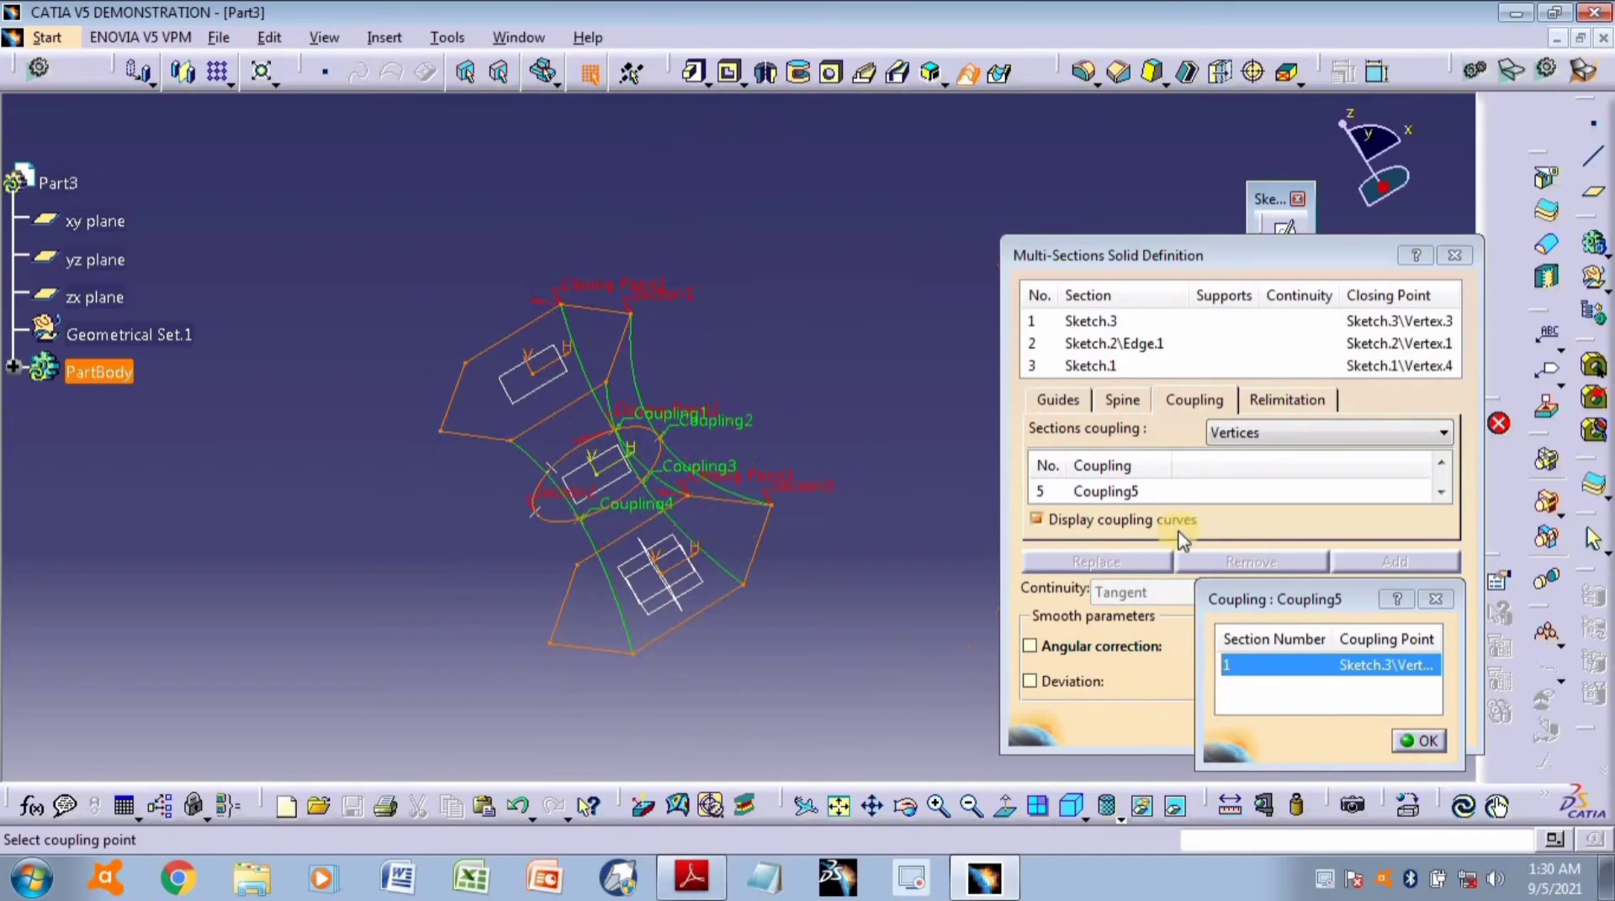
right_click(1124, 496)
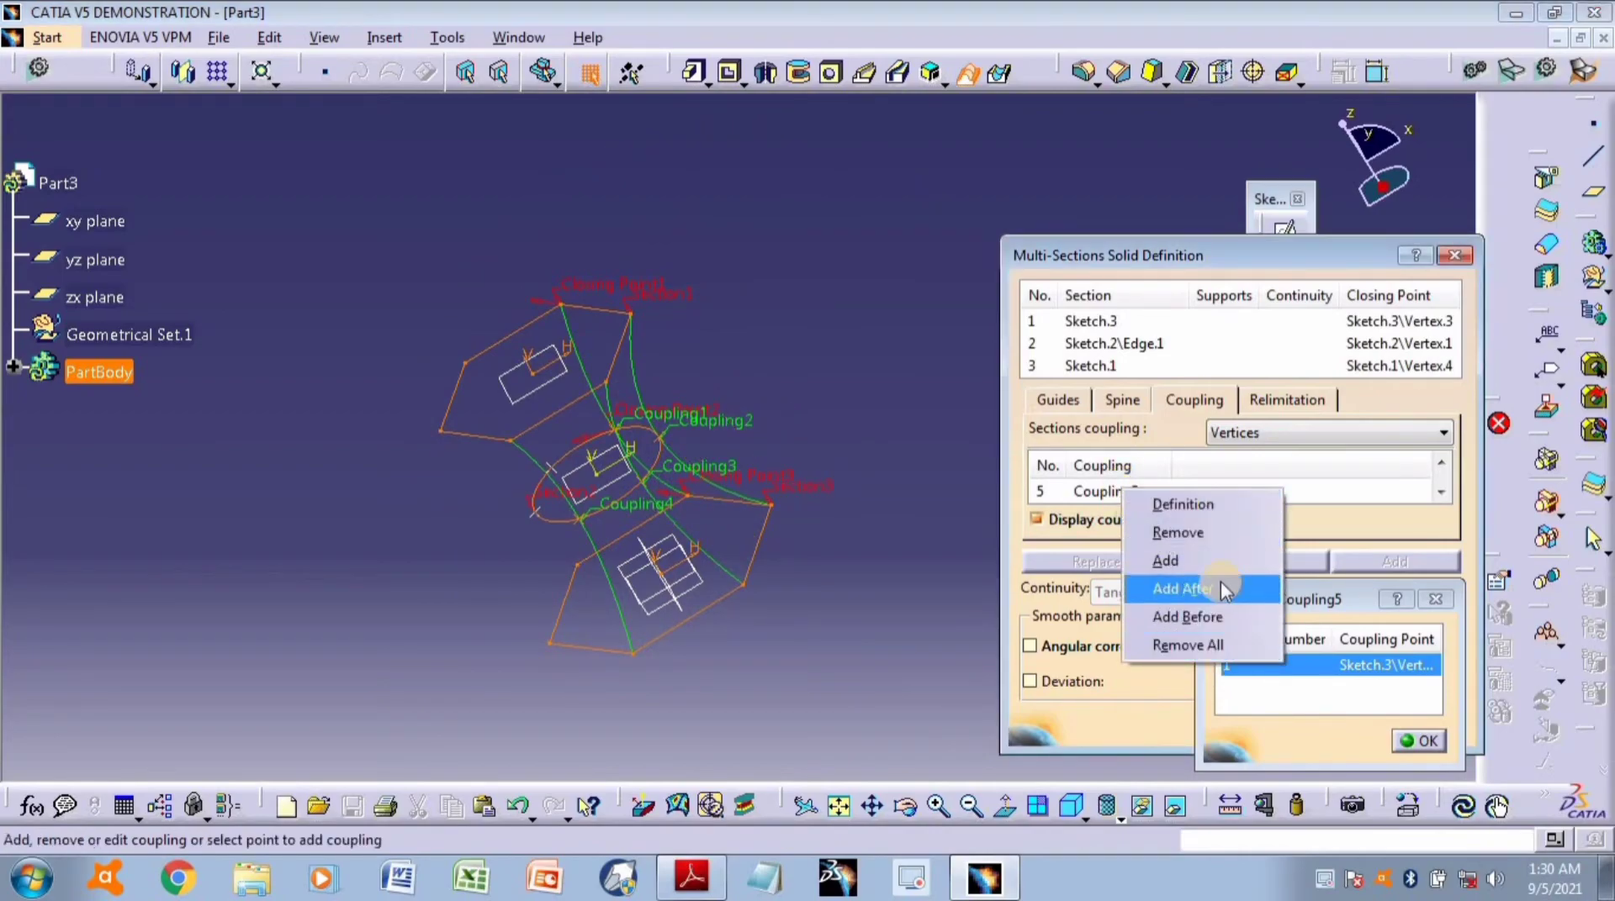
left_click(1211, 534)
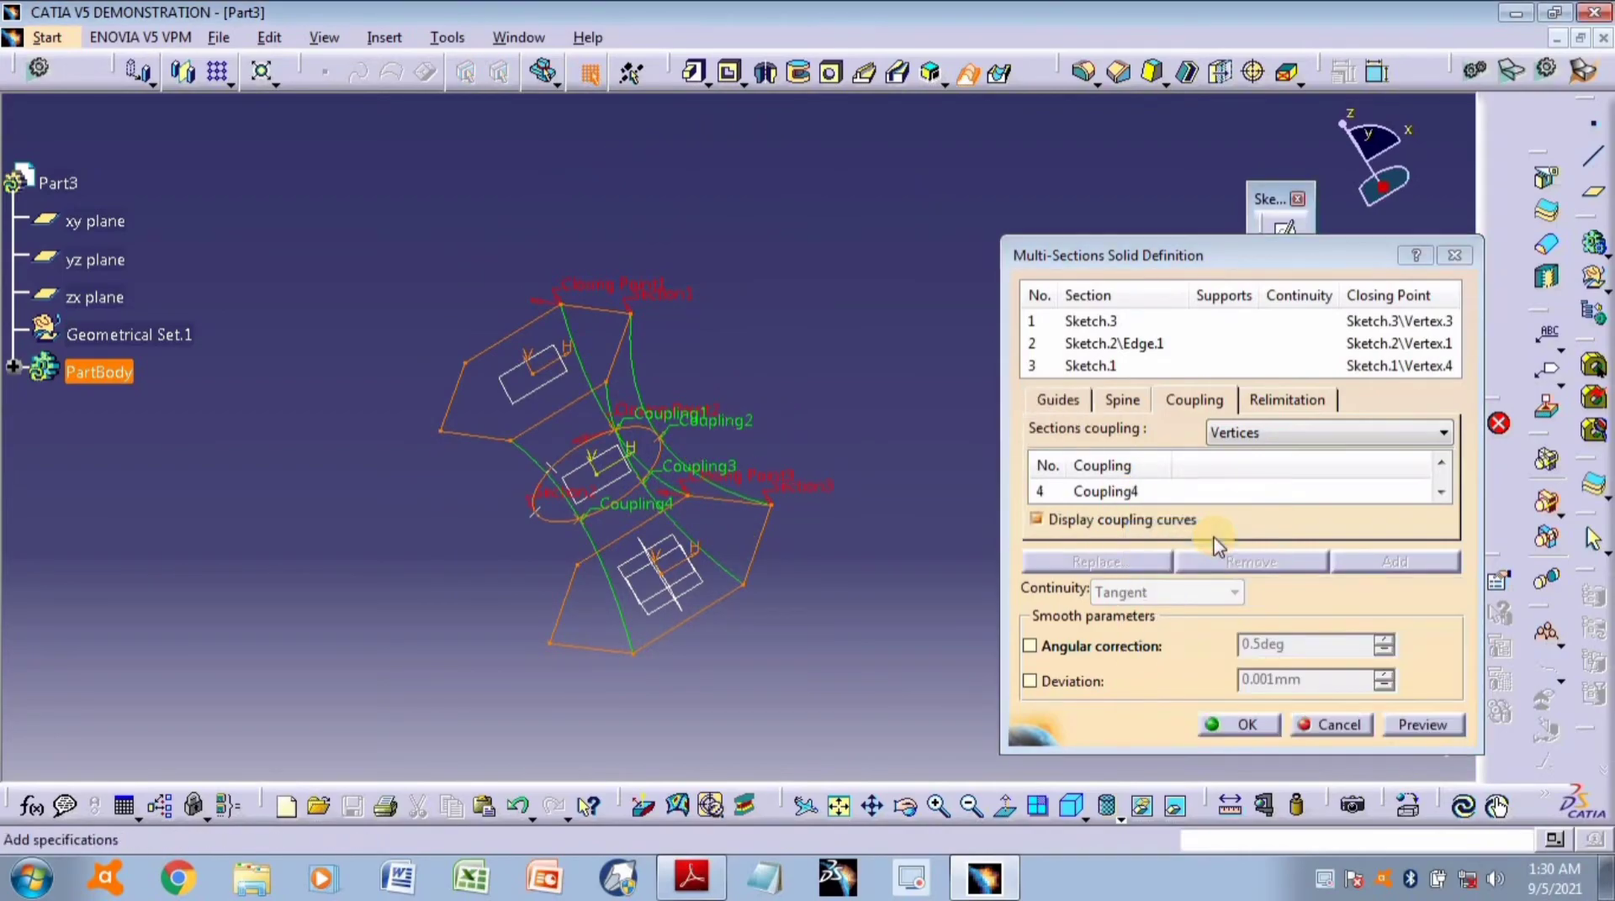
Add a fifth coupling after Coupling4 through the next uncoupled upper hexagon vertex, the circle's matching point and the corresponding lower hexagon vertex.
left_click(1118, 496)
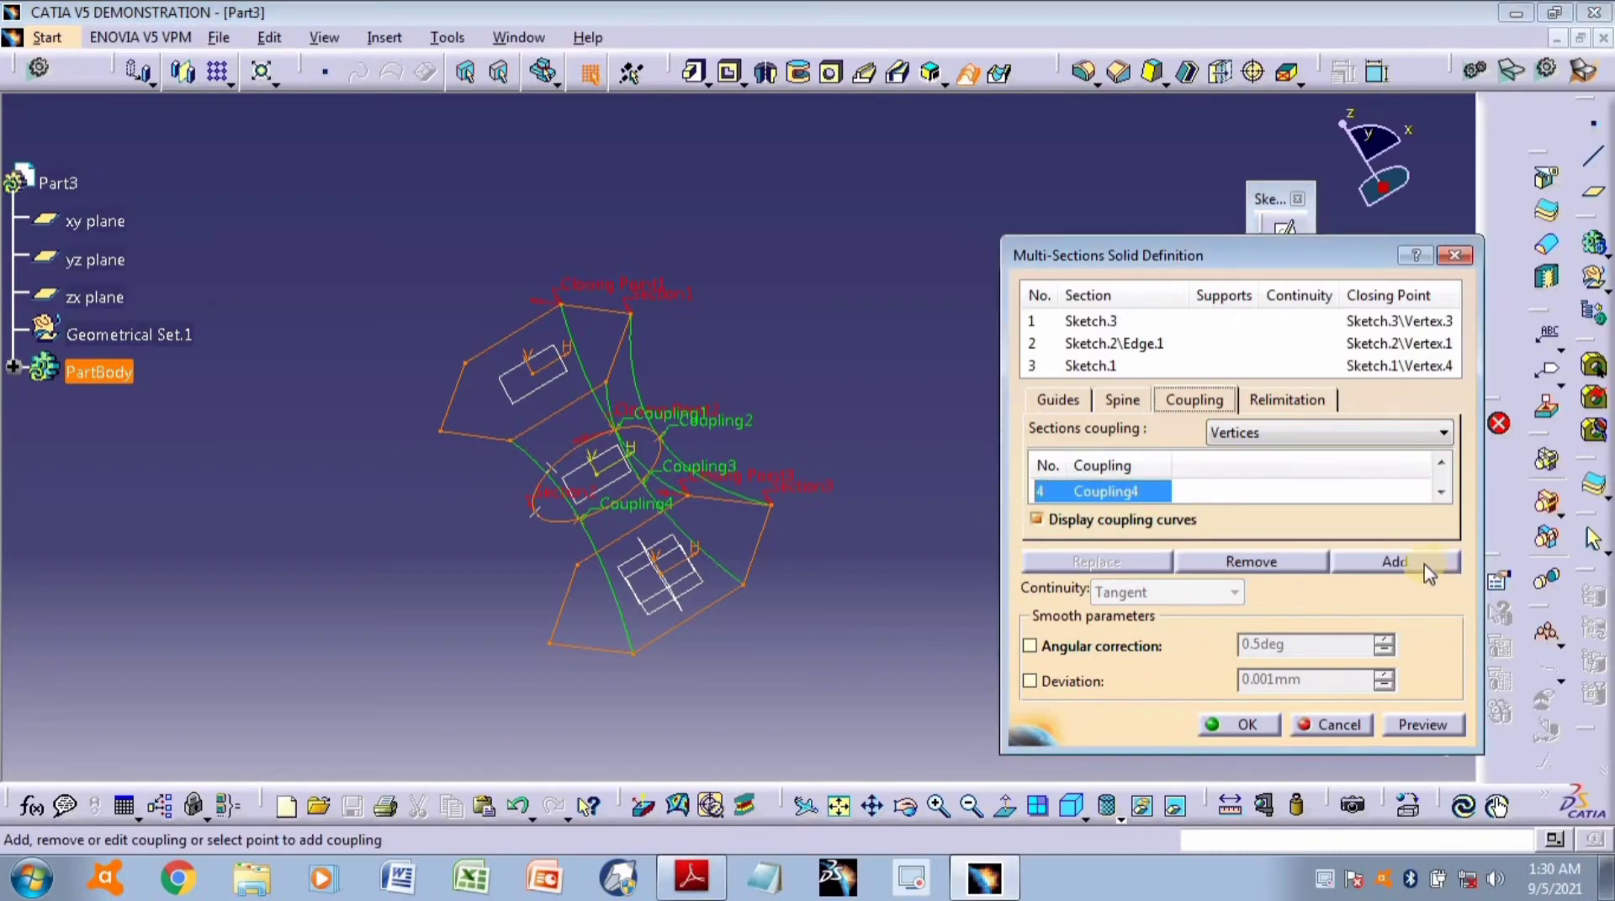
left_click(1396, 562)
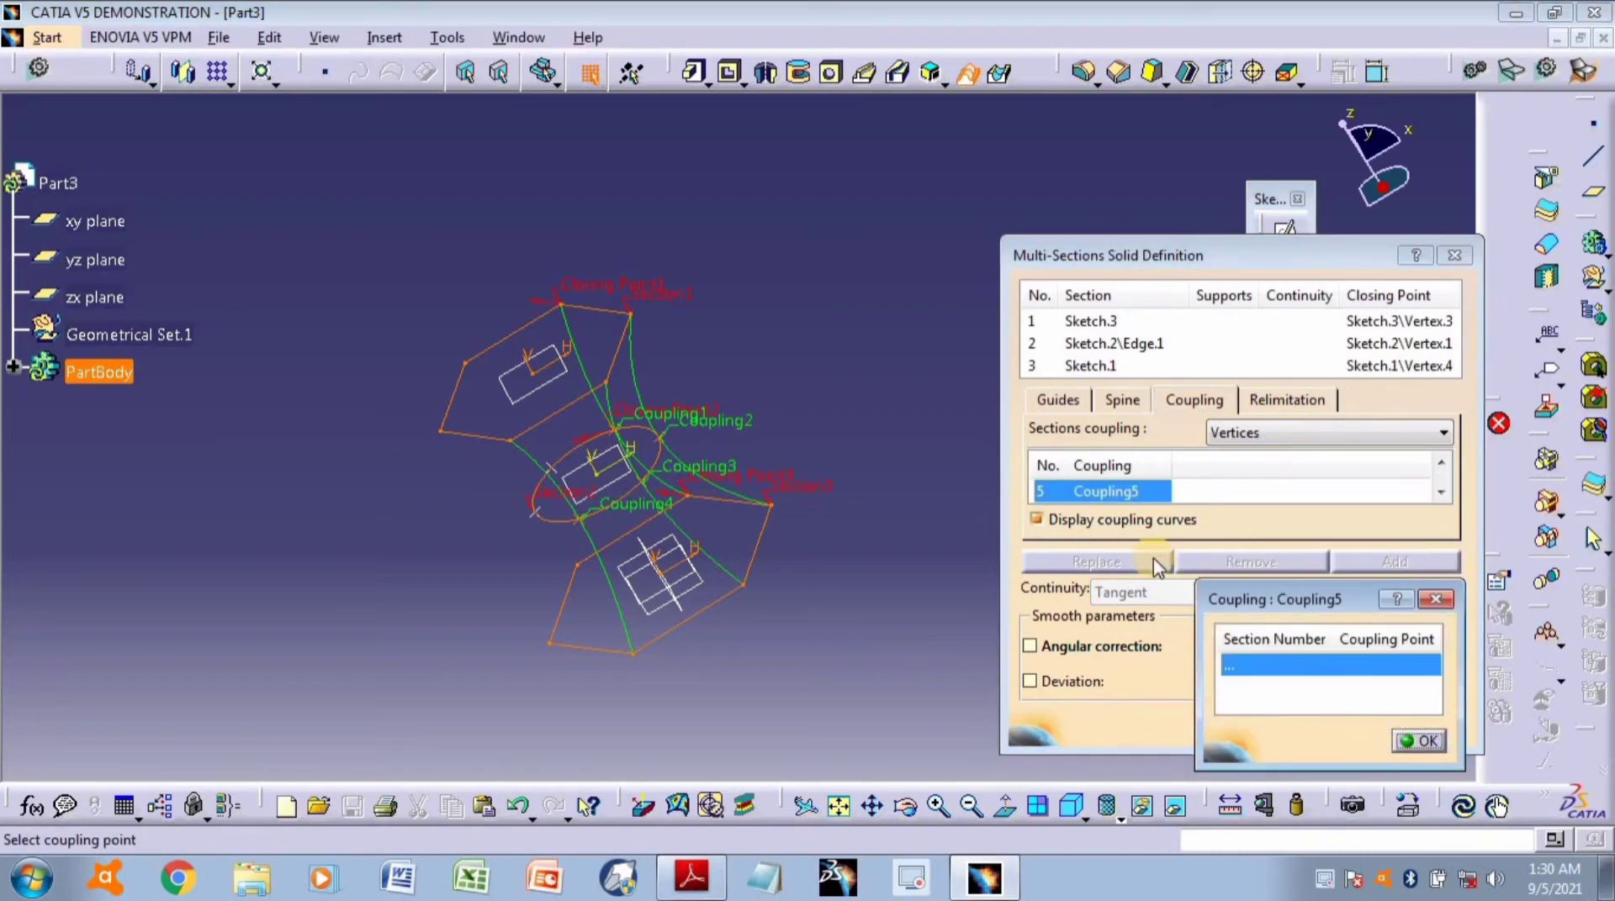
left_click(439, 429)
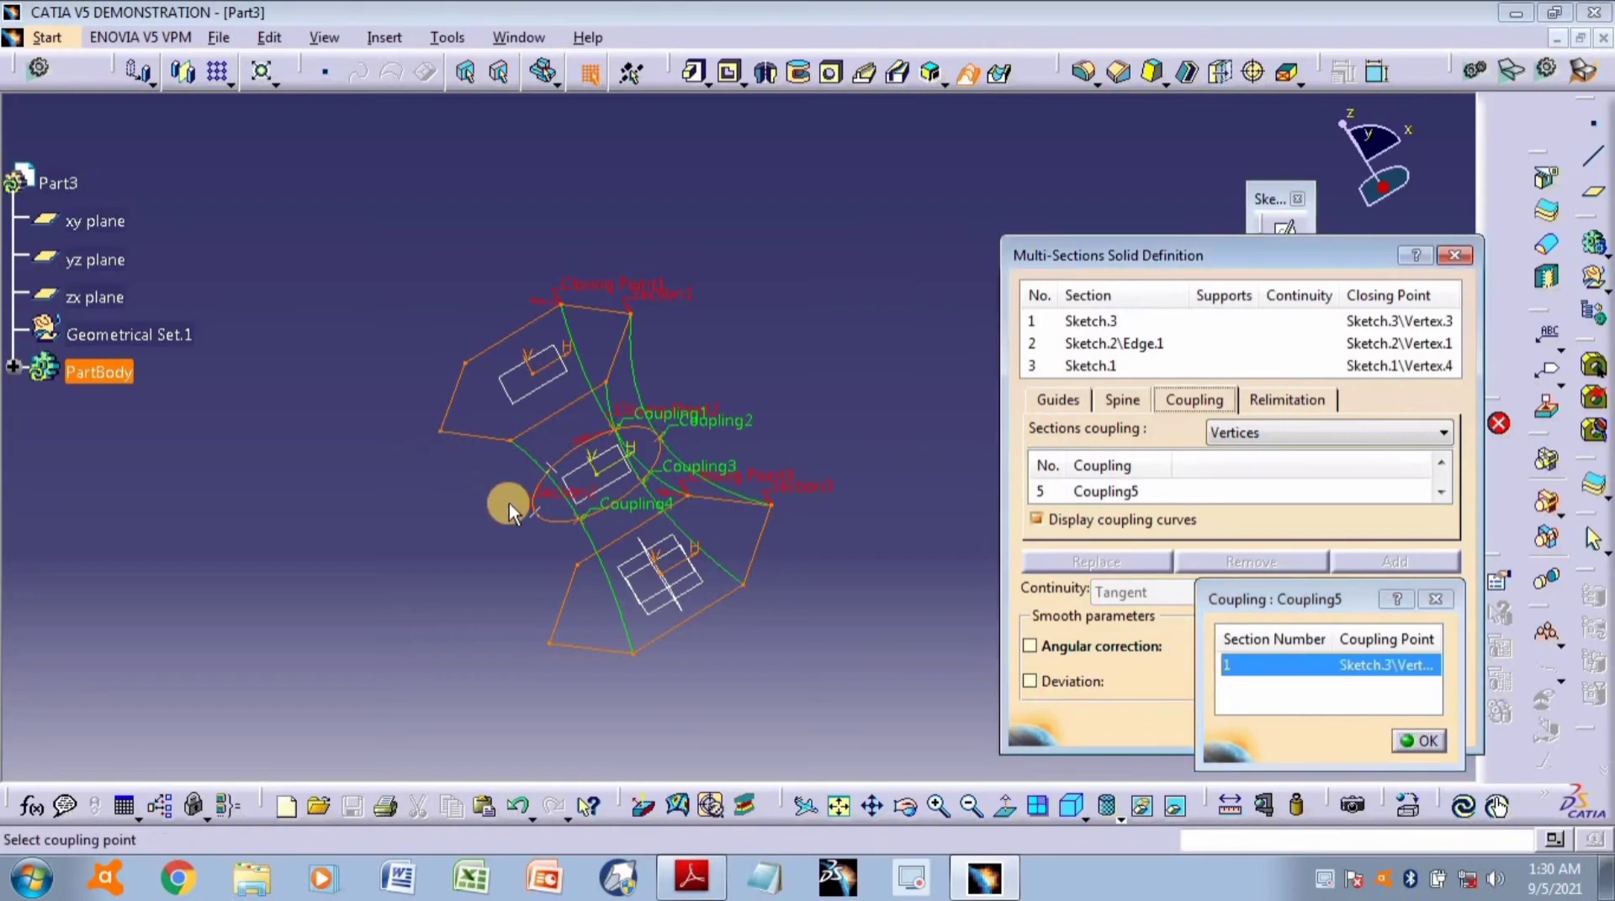
left_click(530, 513)
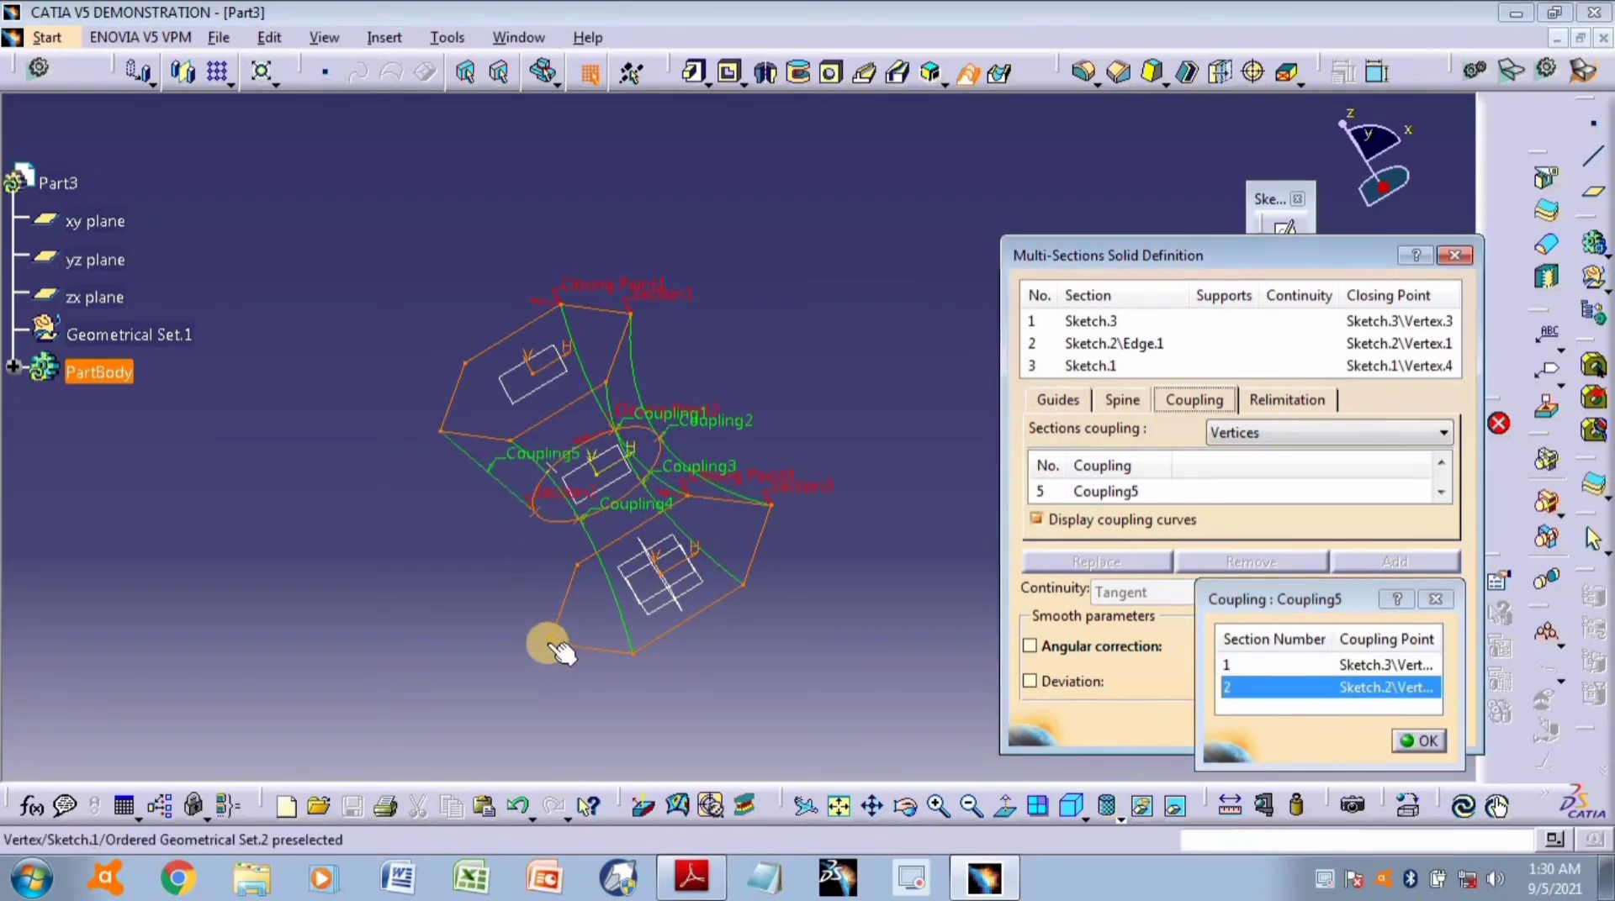
left_click(549, 644)
Add the sixth coupling through the last uncoupled vertex of the upper hexagon, the circle's remaining point and the lower hexagon's remaining vertex.
middle_click_drag(380, 565, 870, 267)
left_click(845, 271)
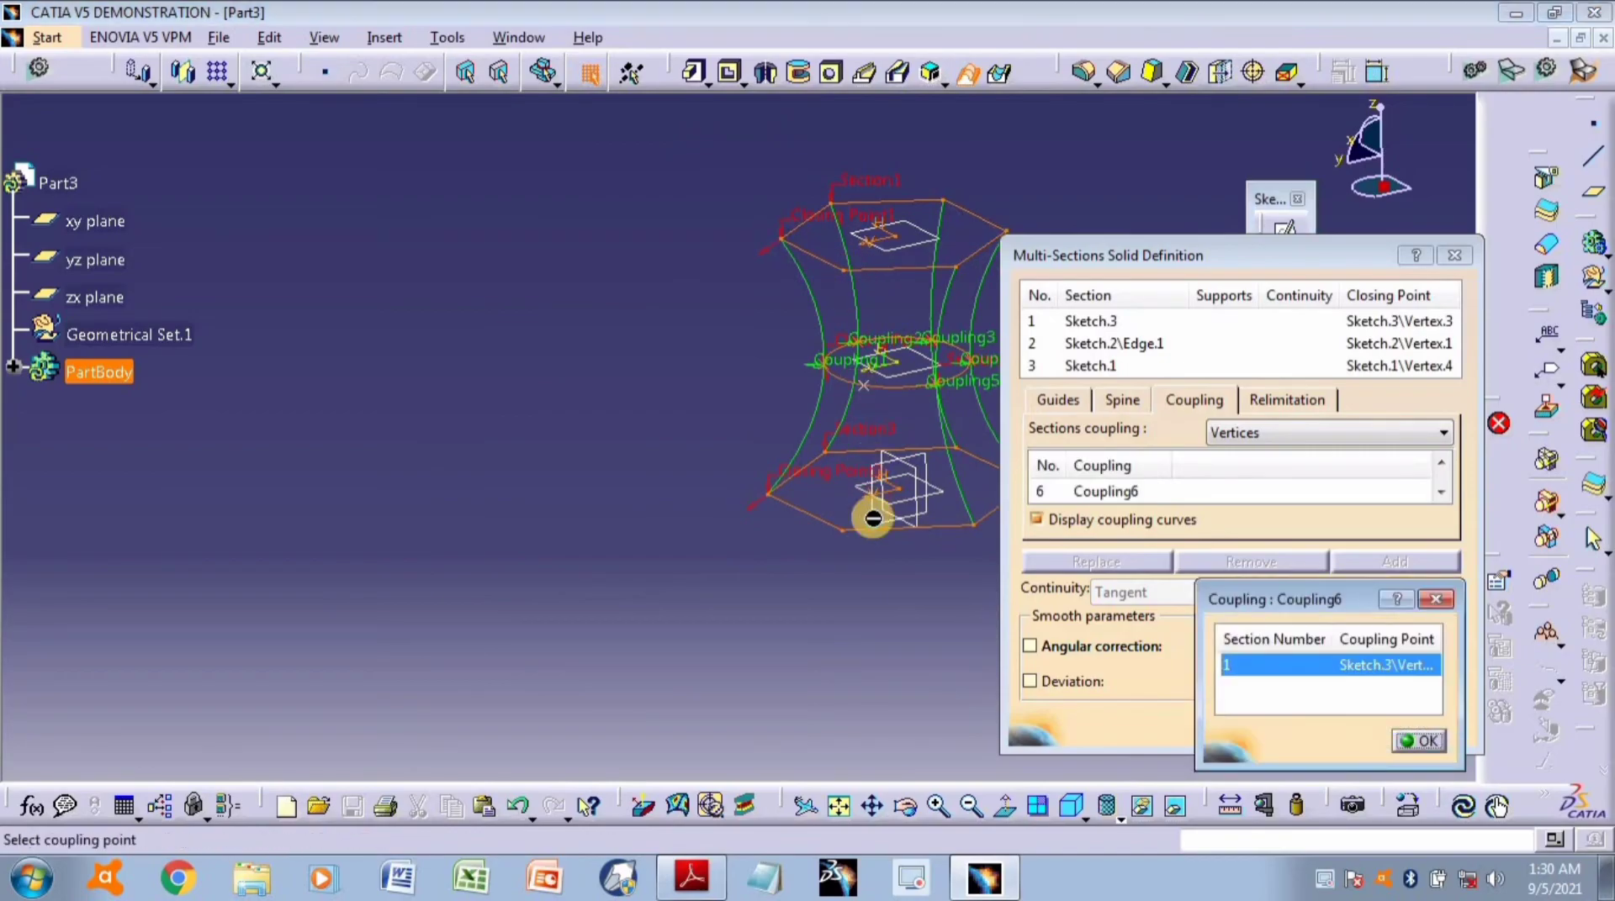
left_click(860, 383)
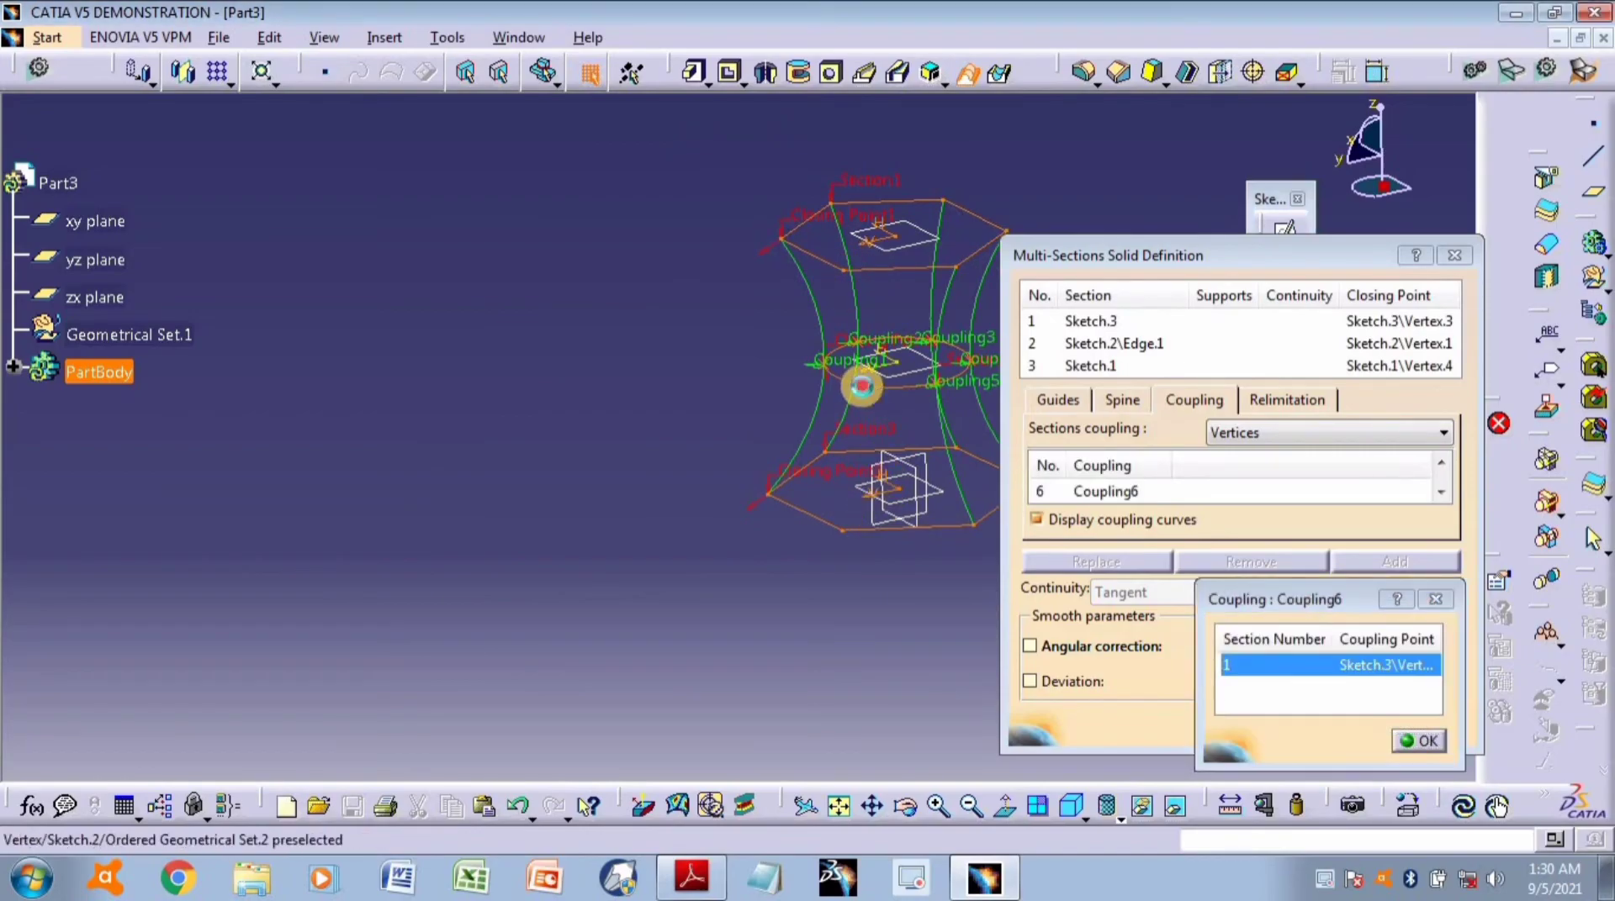
left_click(849, 535)
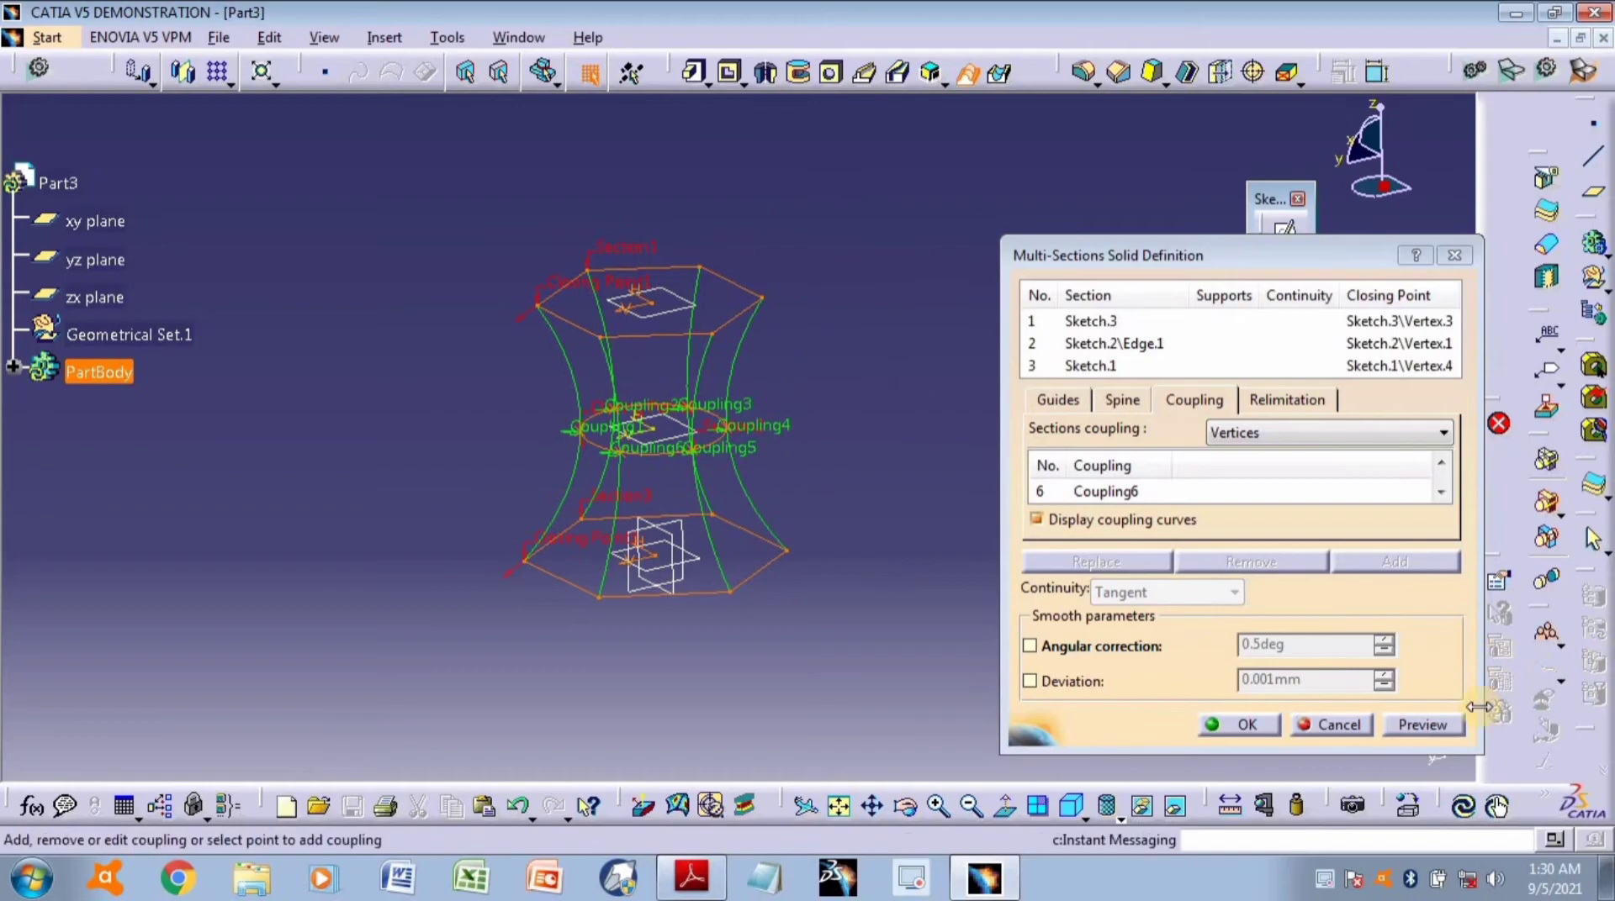
Preview the multi-sections solid with its six couplings and create it.
left_click(1424, 726)
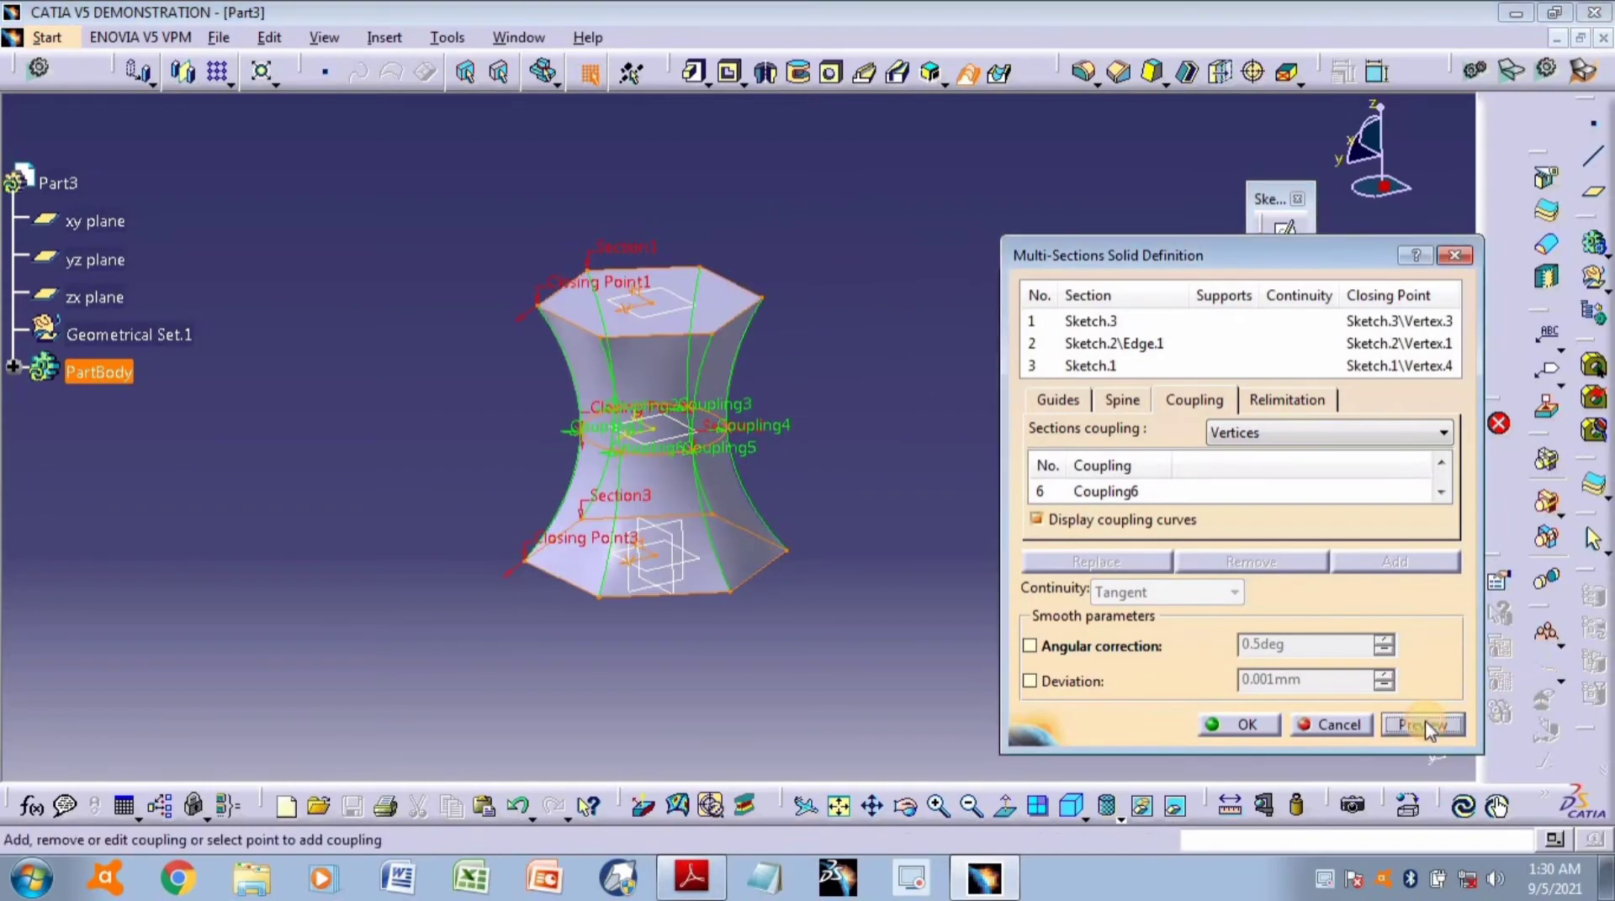
middle_click_drag(698, 437, 631, 458)
left_click(1224, 726)
Change the view mode so the hexagon-circle-hexagon solid is shaded with its edges displayed.
middle_click_drag(925, 404, 740, 475)
left_click(1116, 812)
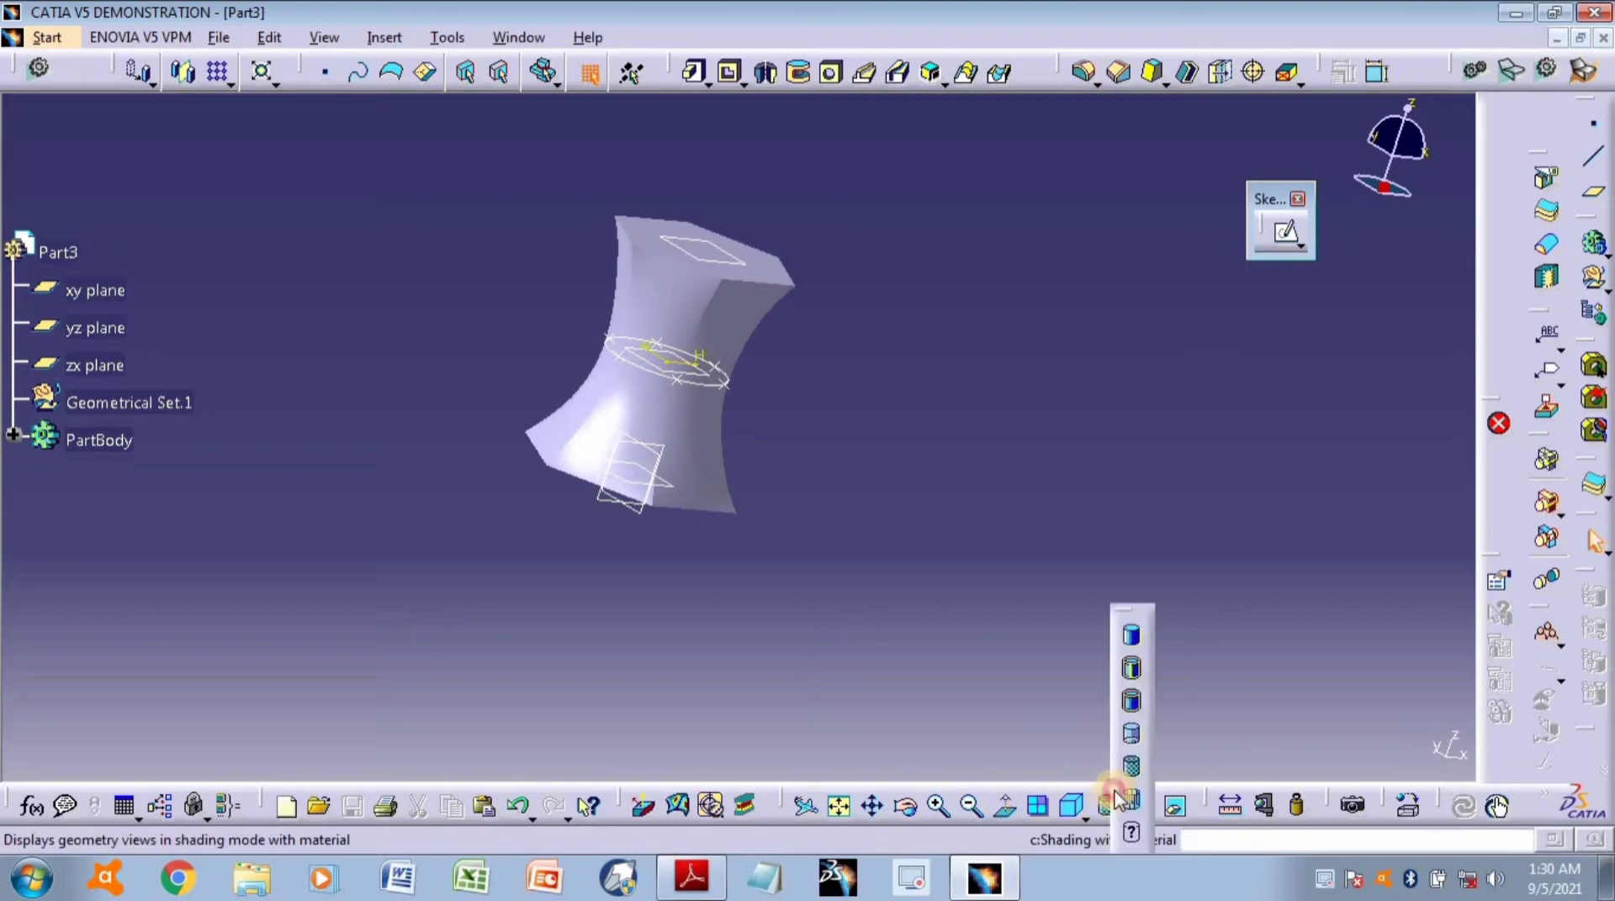
left_click(1131, 643)
mouse_move(1052, 382)
middle_mouse_down()
mouse_move(739, 299)
mouse_move(962, 298)
mouse_move(875, 329)
middle_mouse_up()
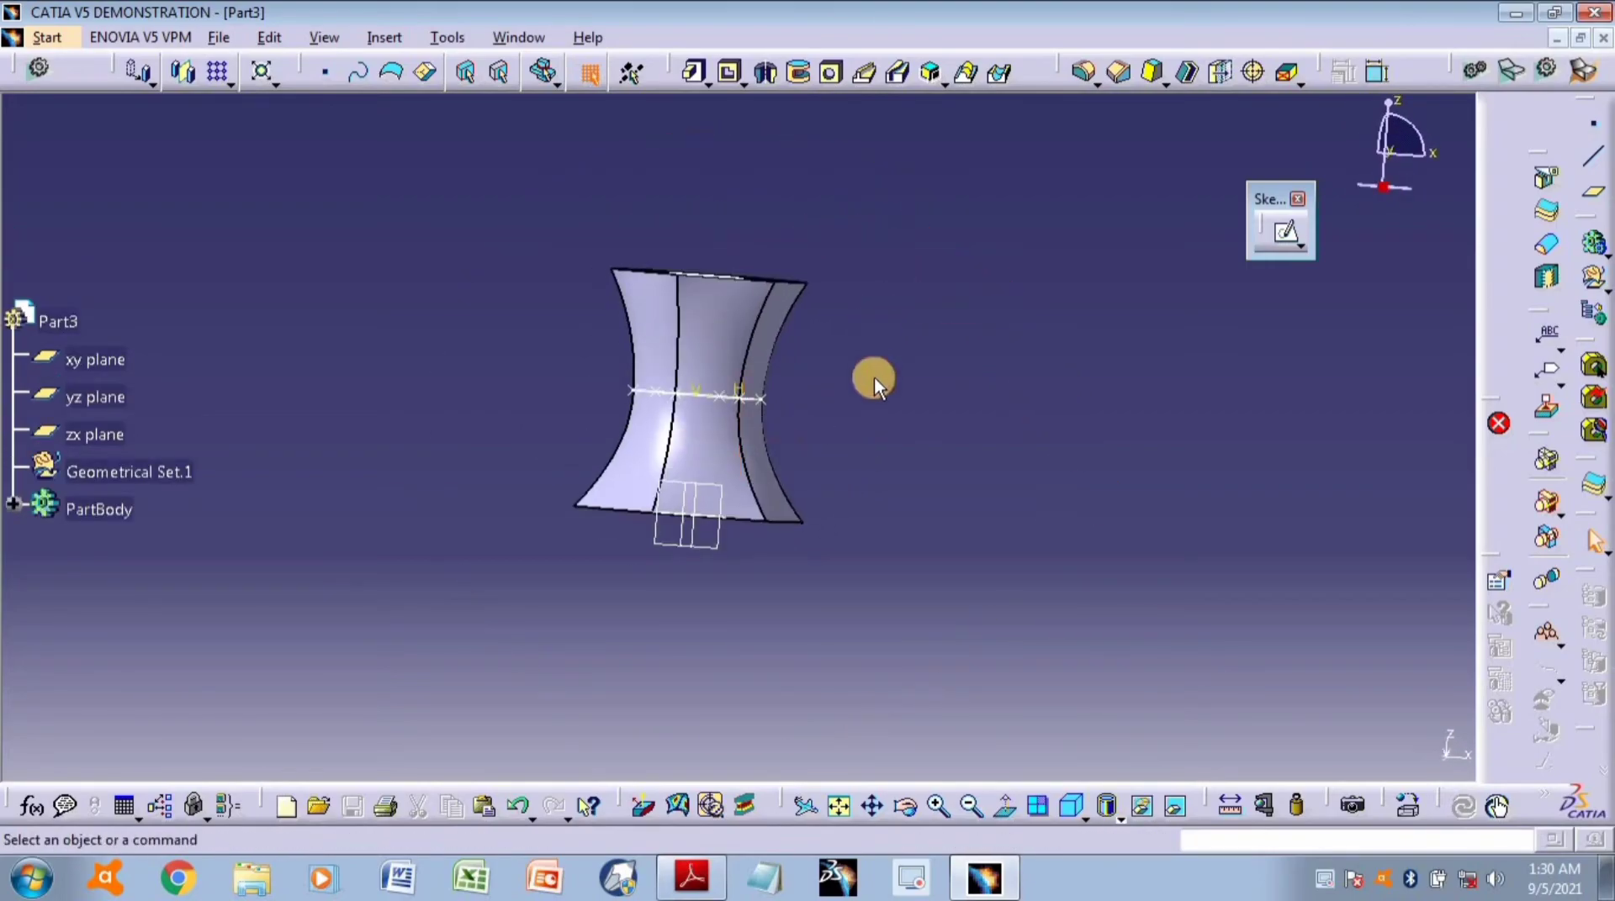
mouse_move(876, 375)
middle_mouse_down()
mouse_move(890, 371)
mouse_move(858, 570)
mouse_move(785, 490)
mouse_move(816, 400)
middle_mouse_up()
left_click(978, 74)
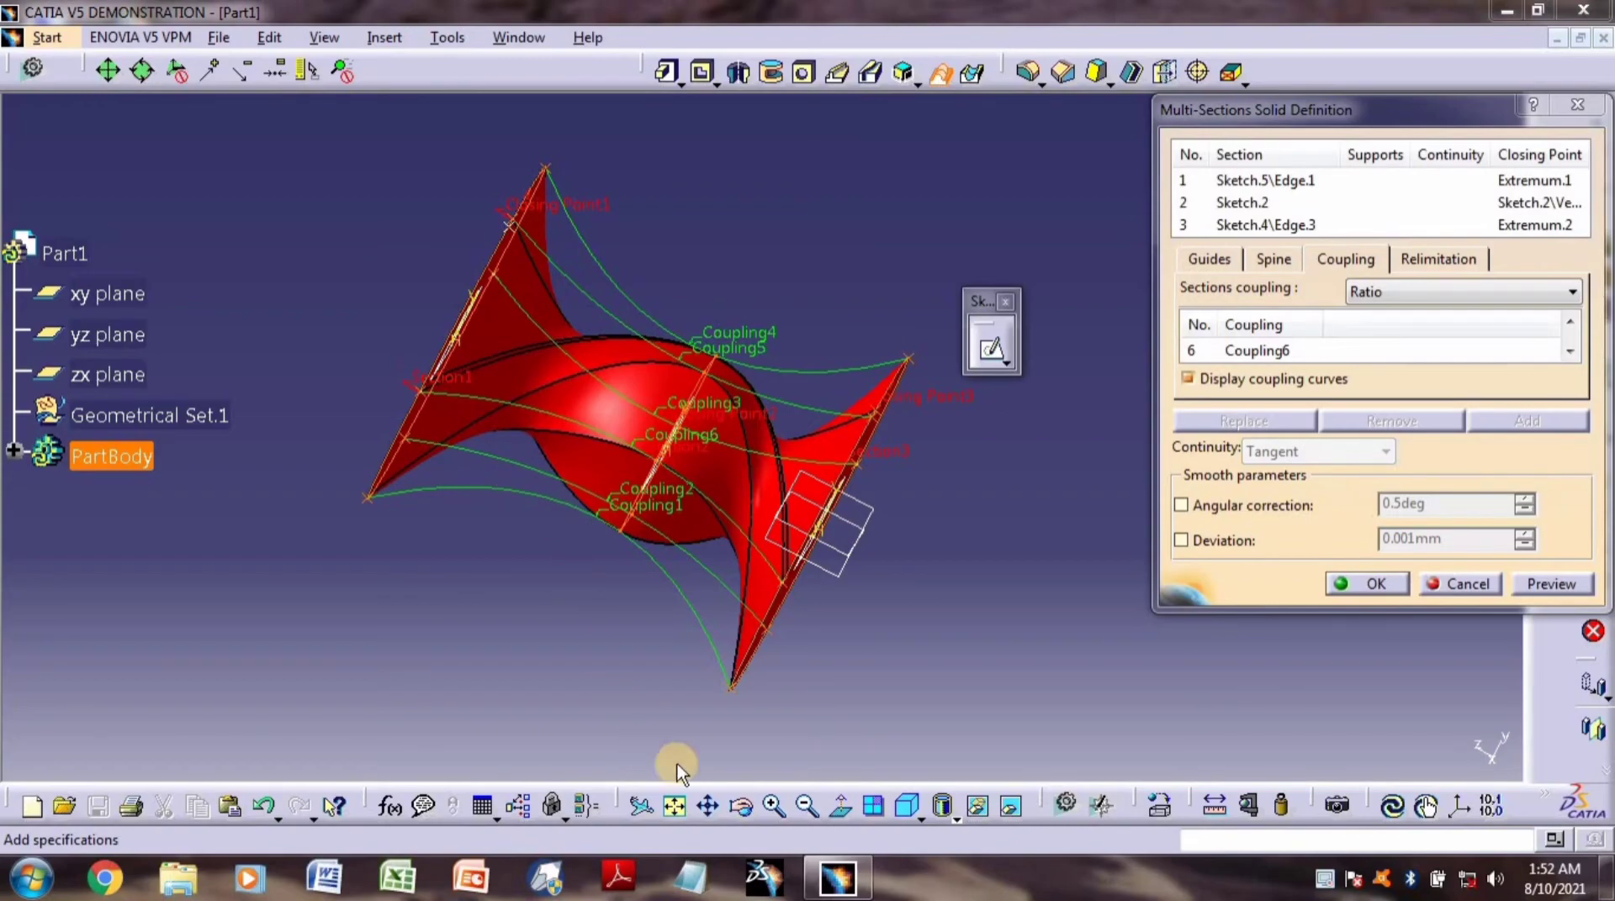
Examine the twisted multi-sections solid and its coupling curves in Part1 from different angles during its definition.
left_click(749, 806)
left_click_drag(619, 422, 799, 559)
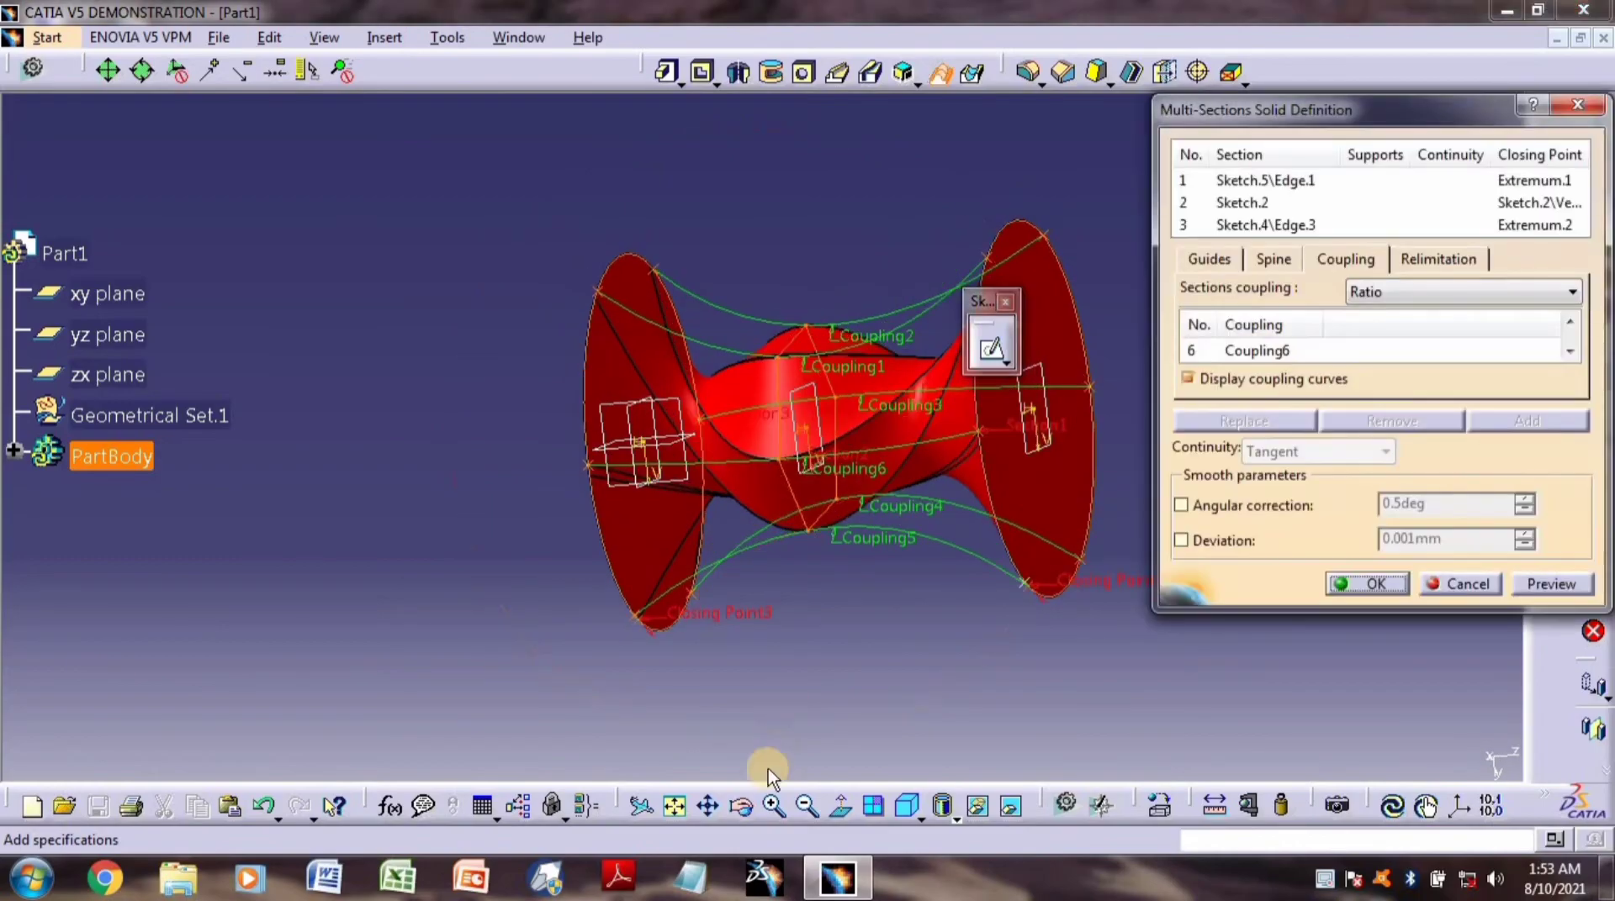
left_click(745, 809)
left_click_drag(822, 244, 1003, 505)
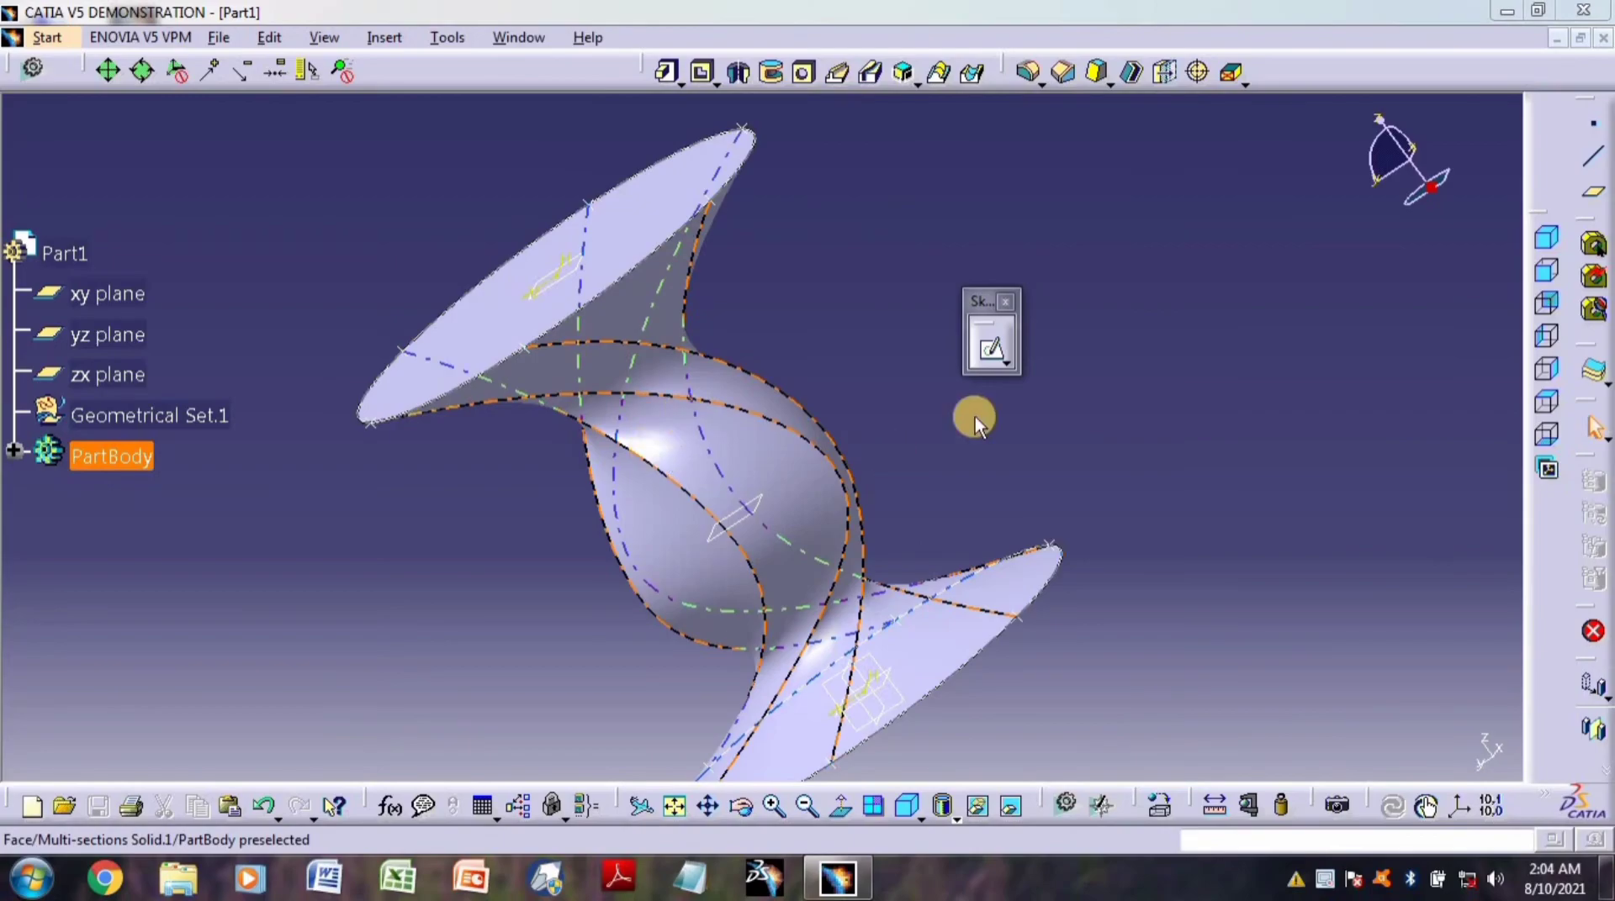
Examine the finished twisted solid's shape from several angles, with the floating Sketcher toolbar moved clear of the model.
left_click(912, 433)
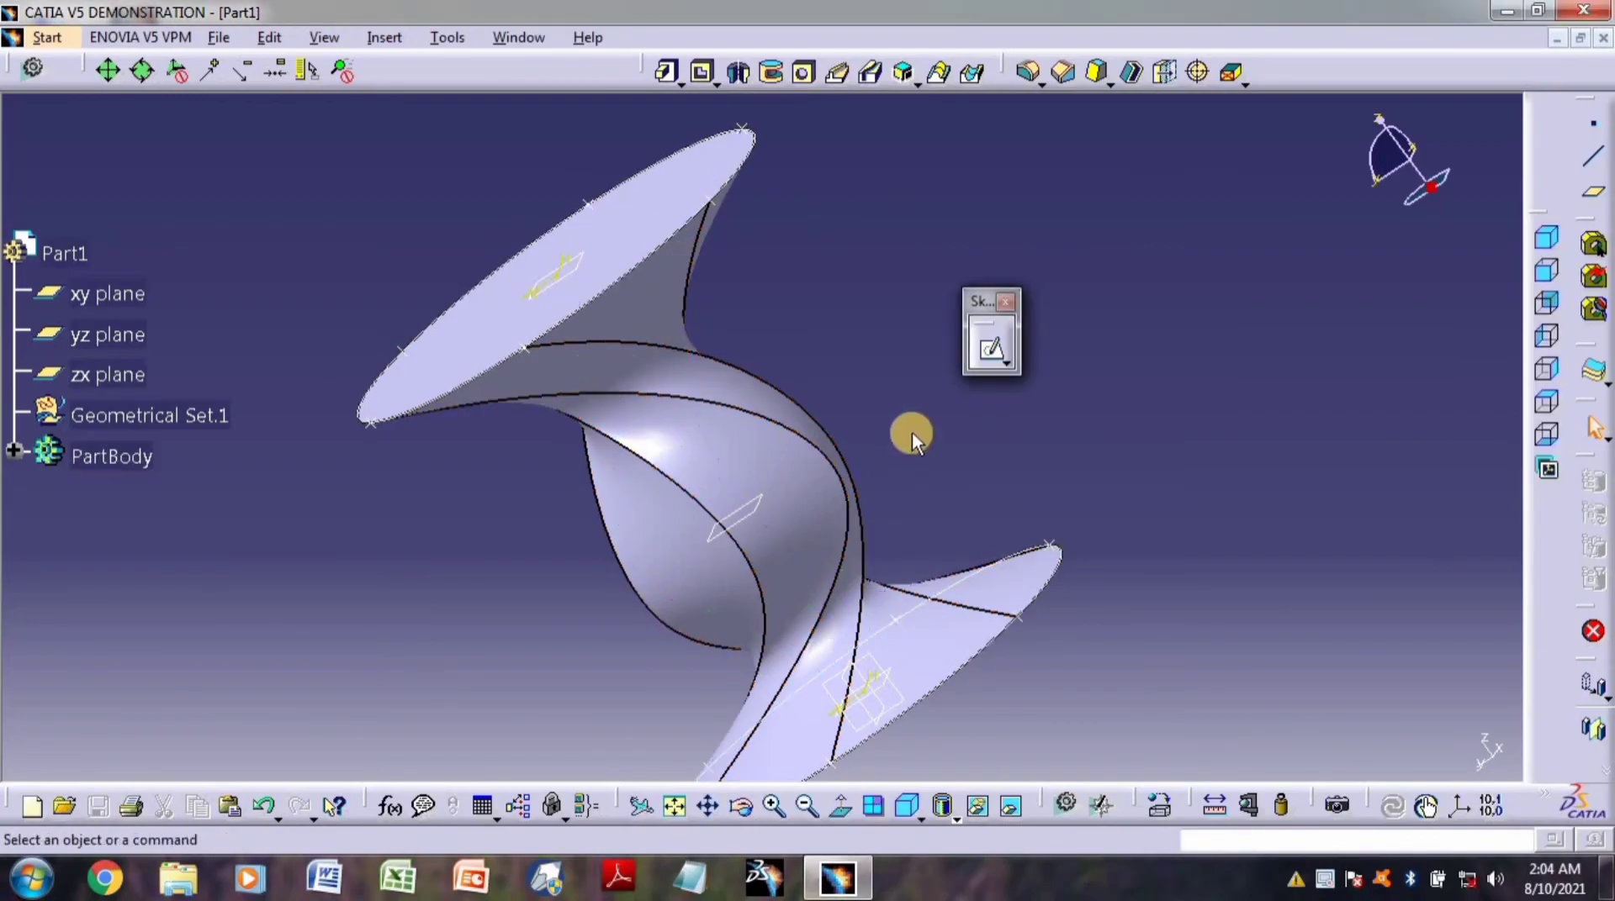
left_click(808, 806)
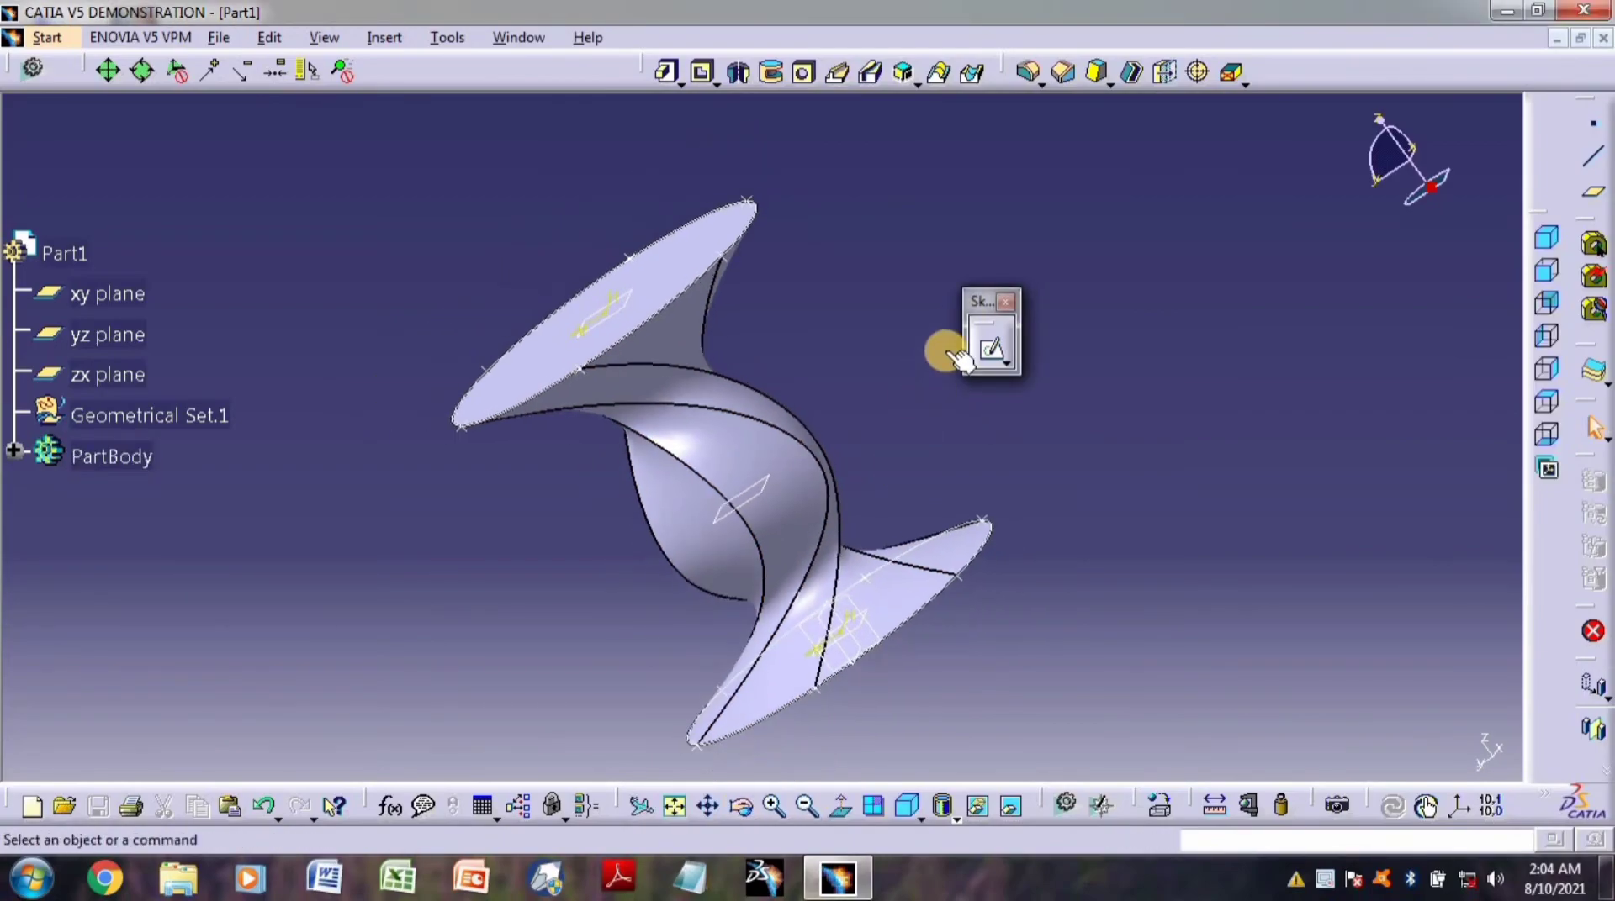
left_click_drag(975, 301, 1257, 221)
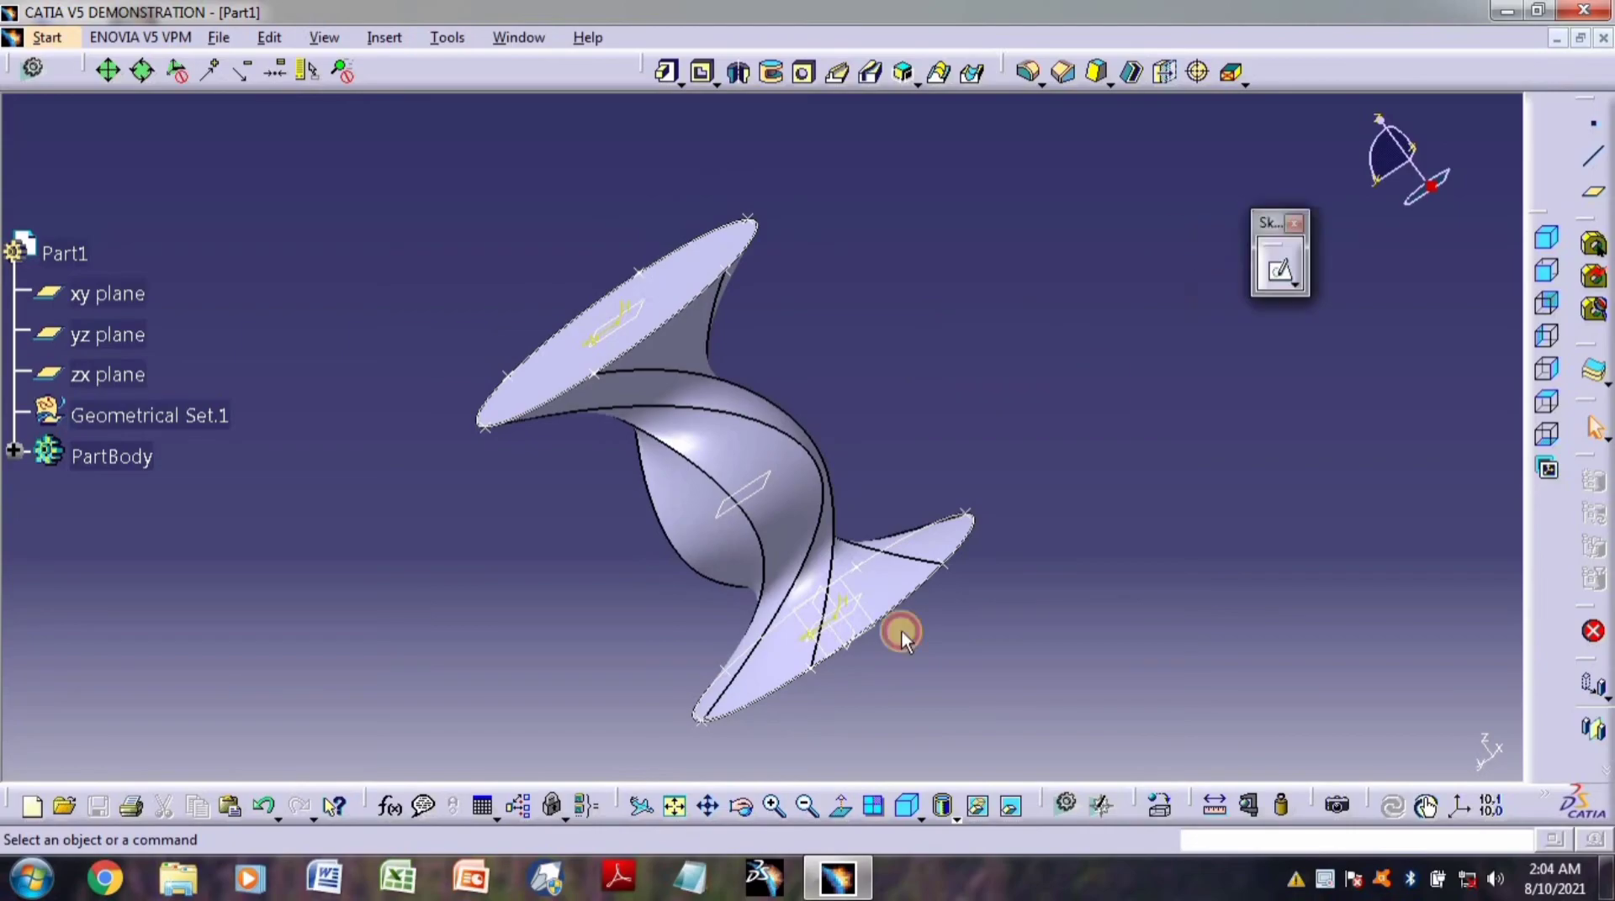
left_click(768, 803)
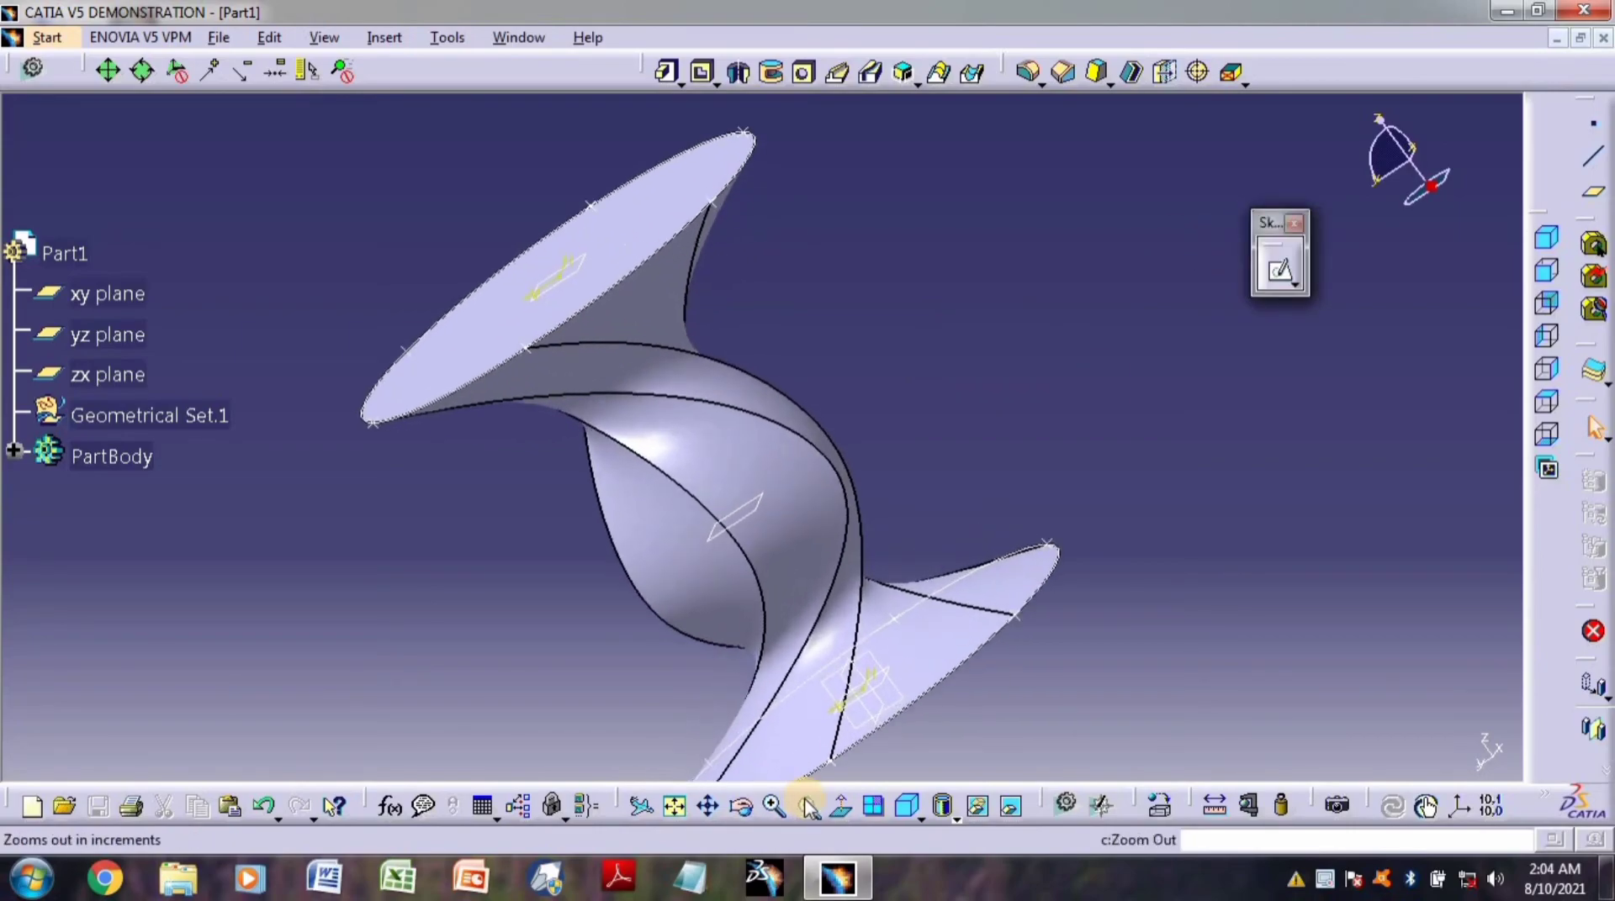
left_click(807, 805)
left_click(744, 822)
left_click_drag(667, 595, 745, 666)
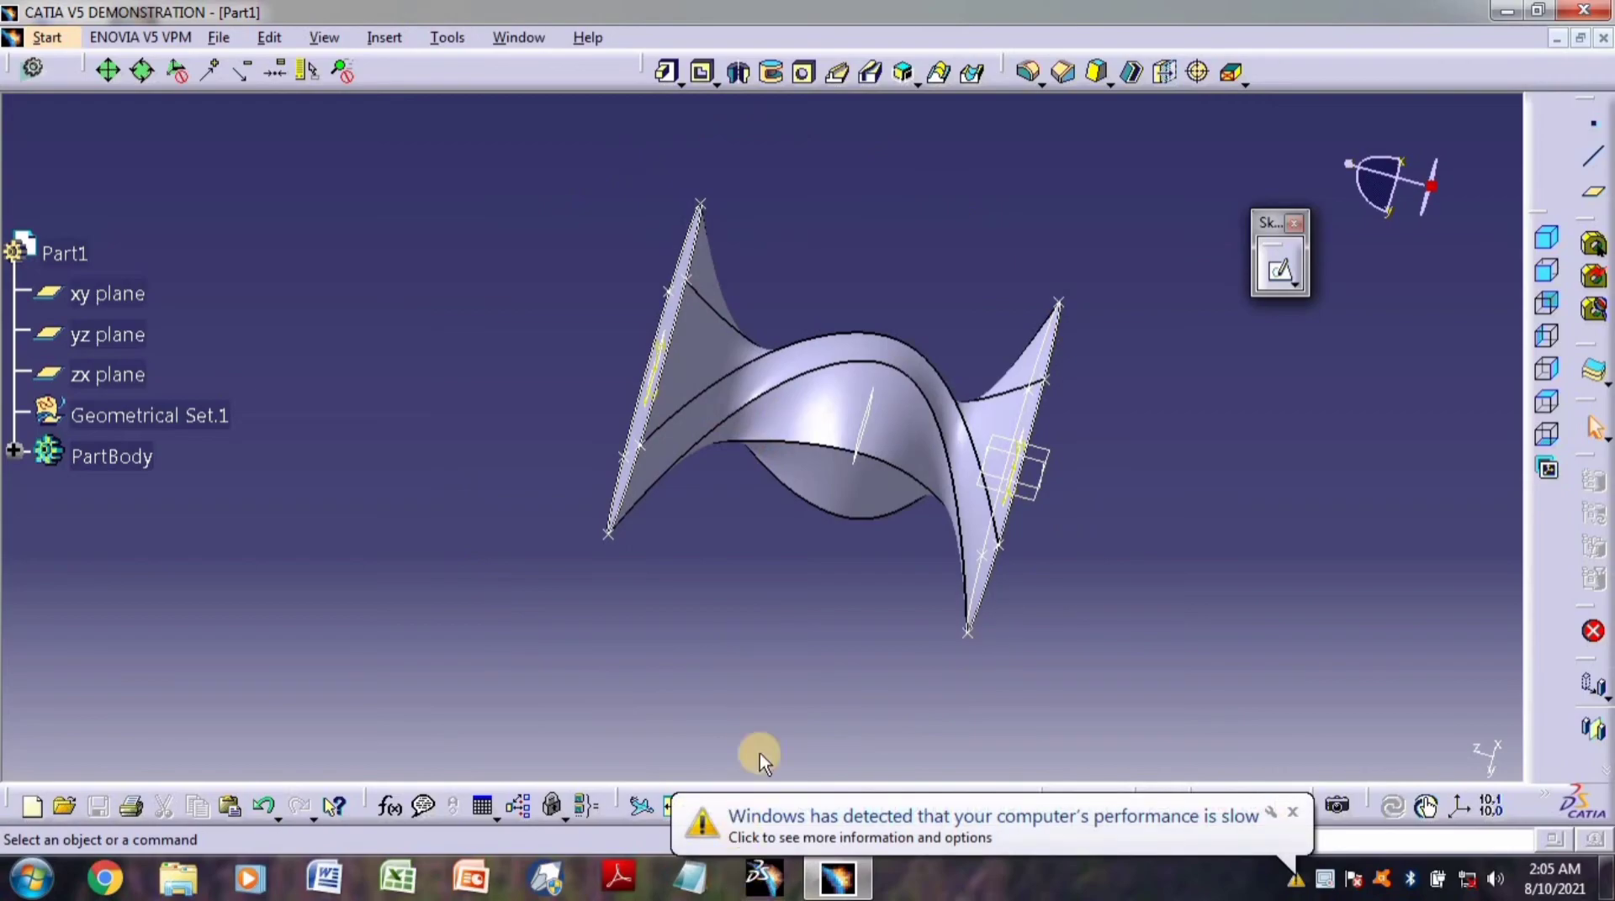
left_click(1293, 812)
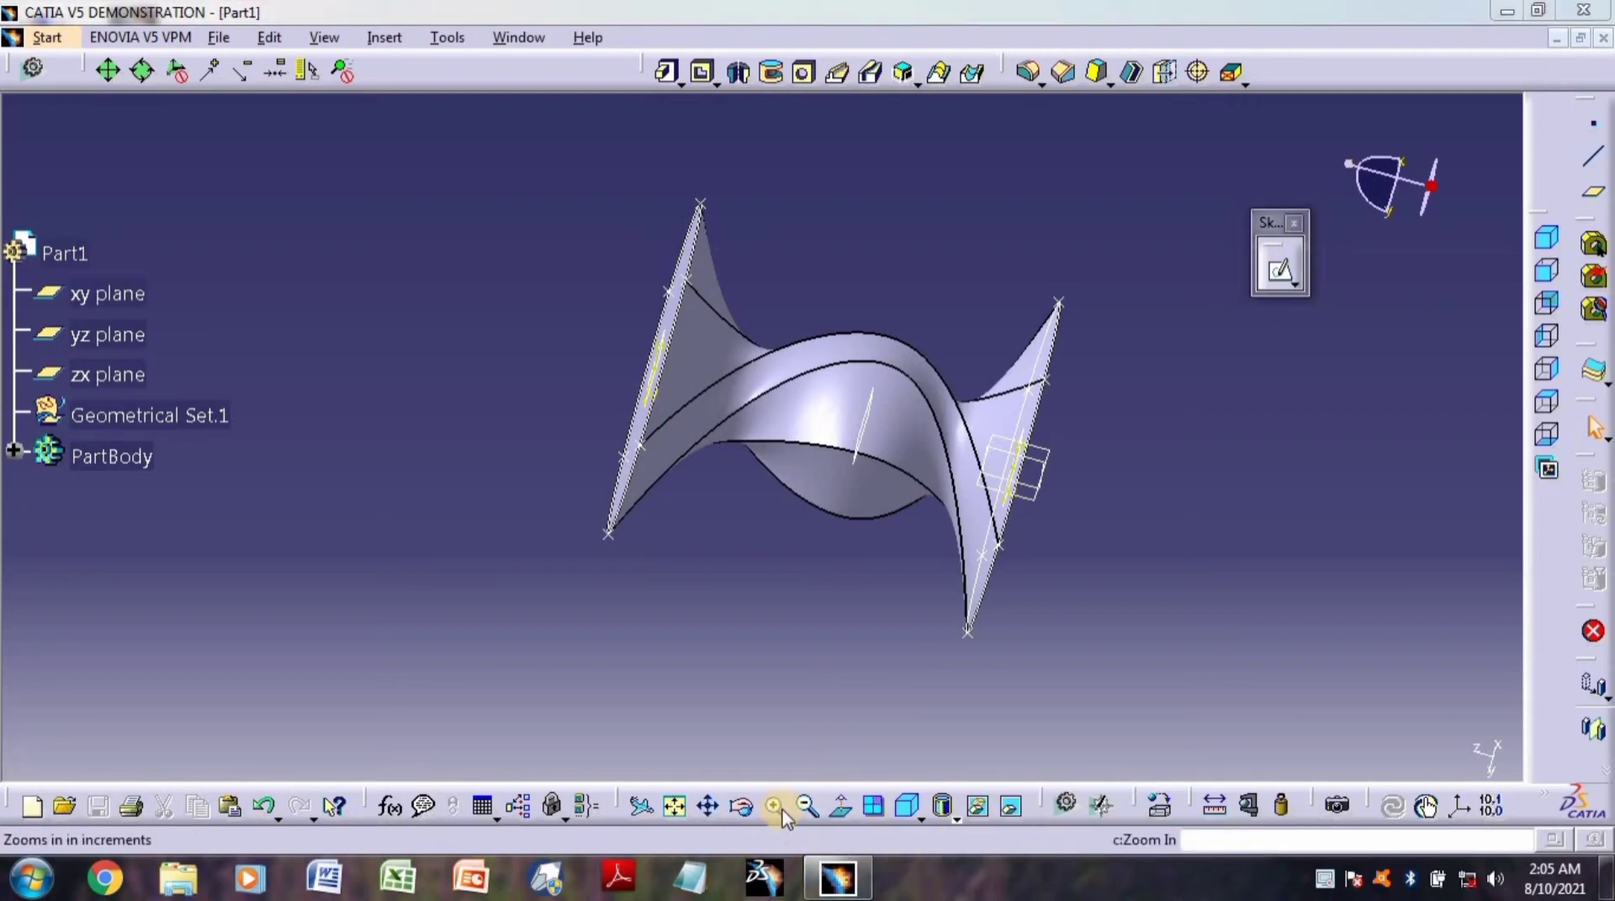
left_click(744, 807)
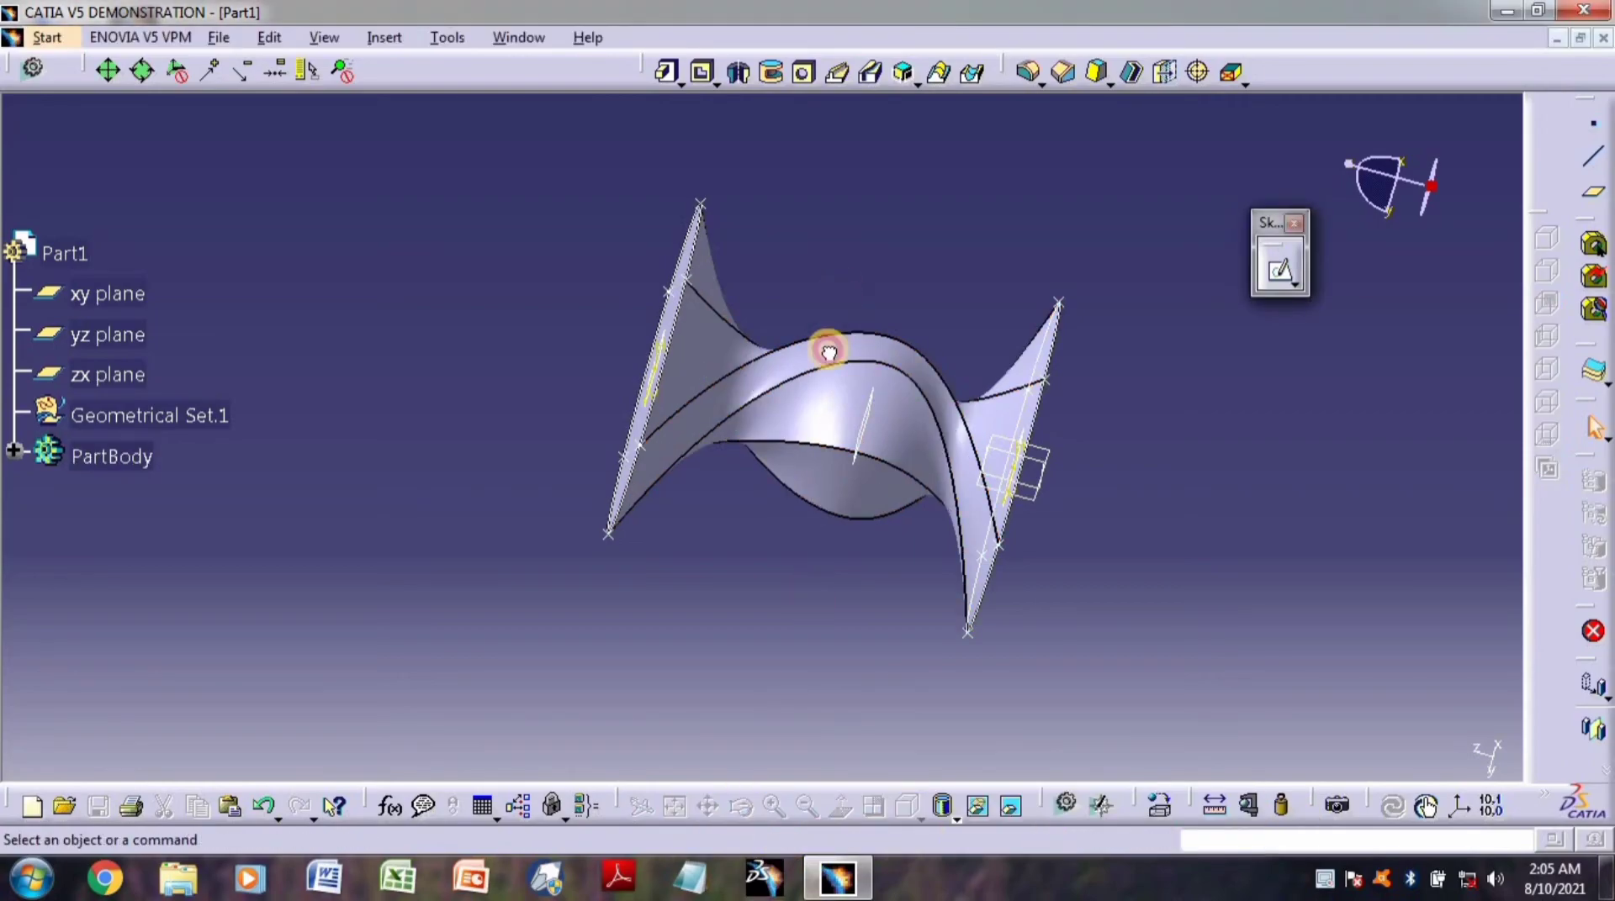
left_click(867, 274)
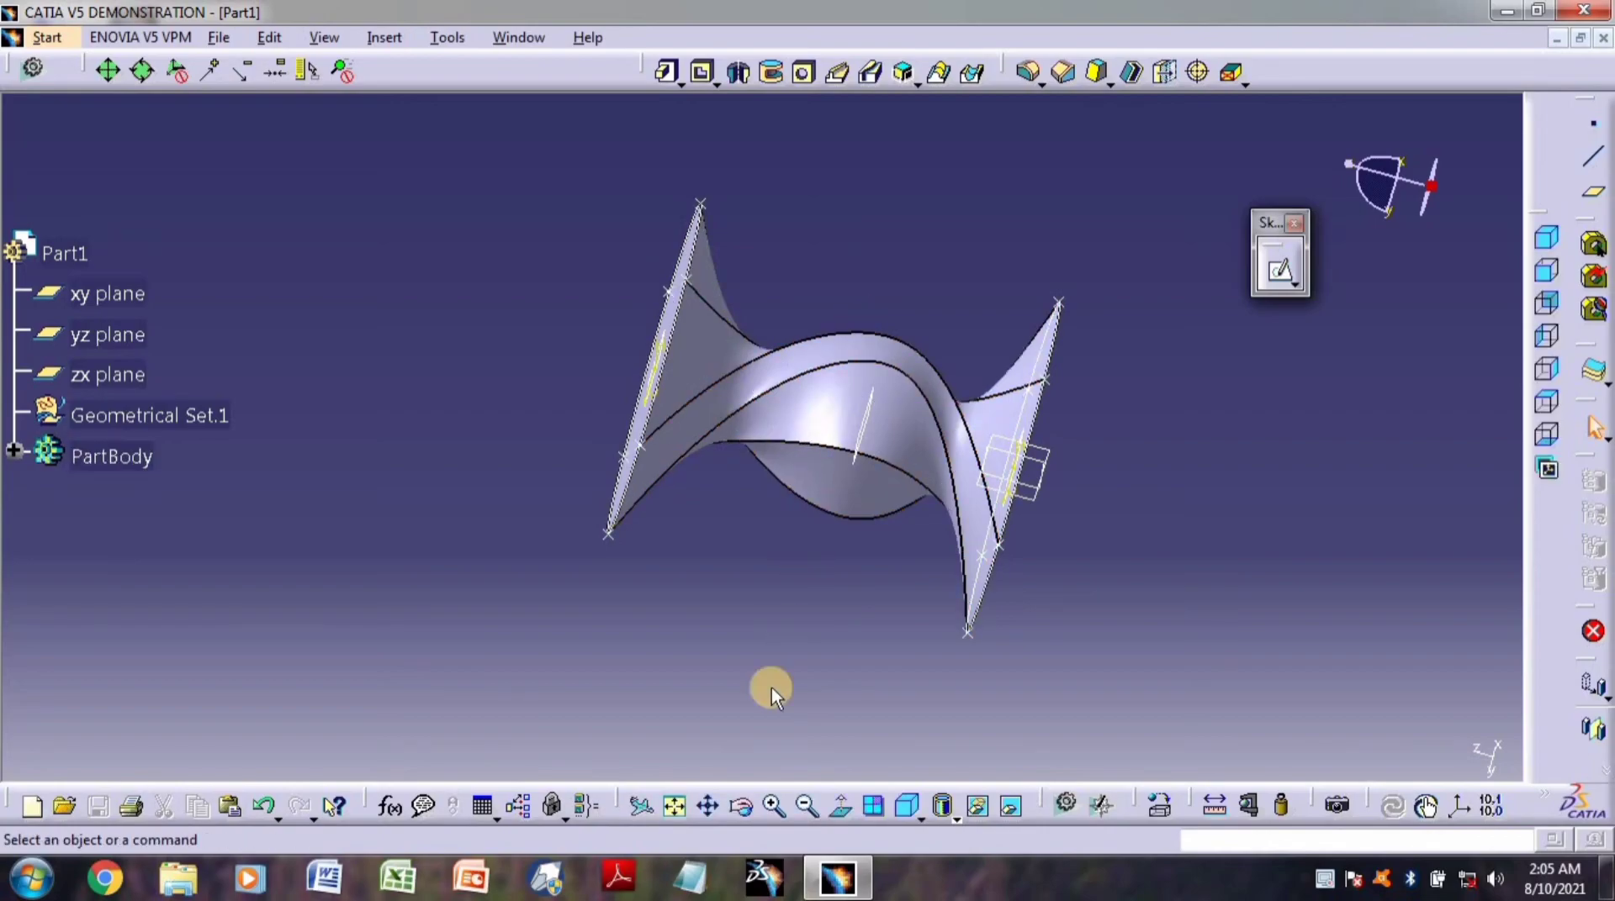
left_click(736, 807)
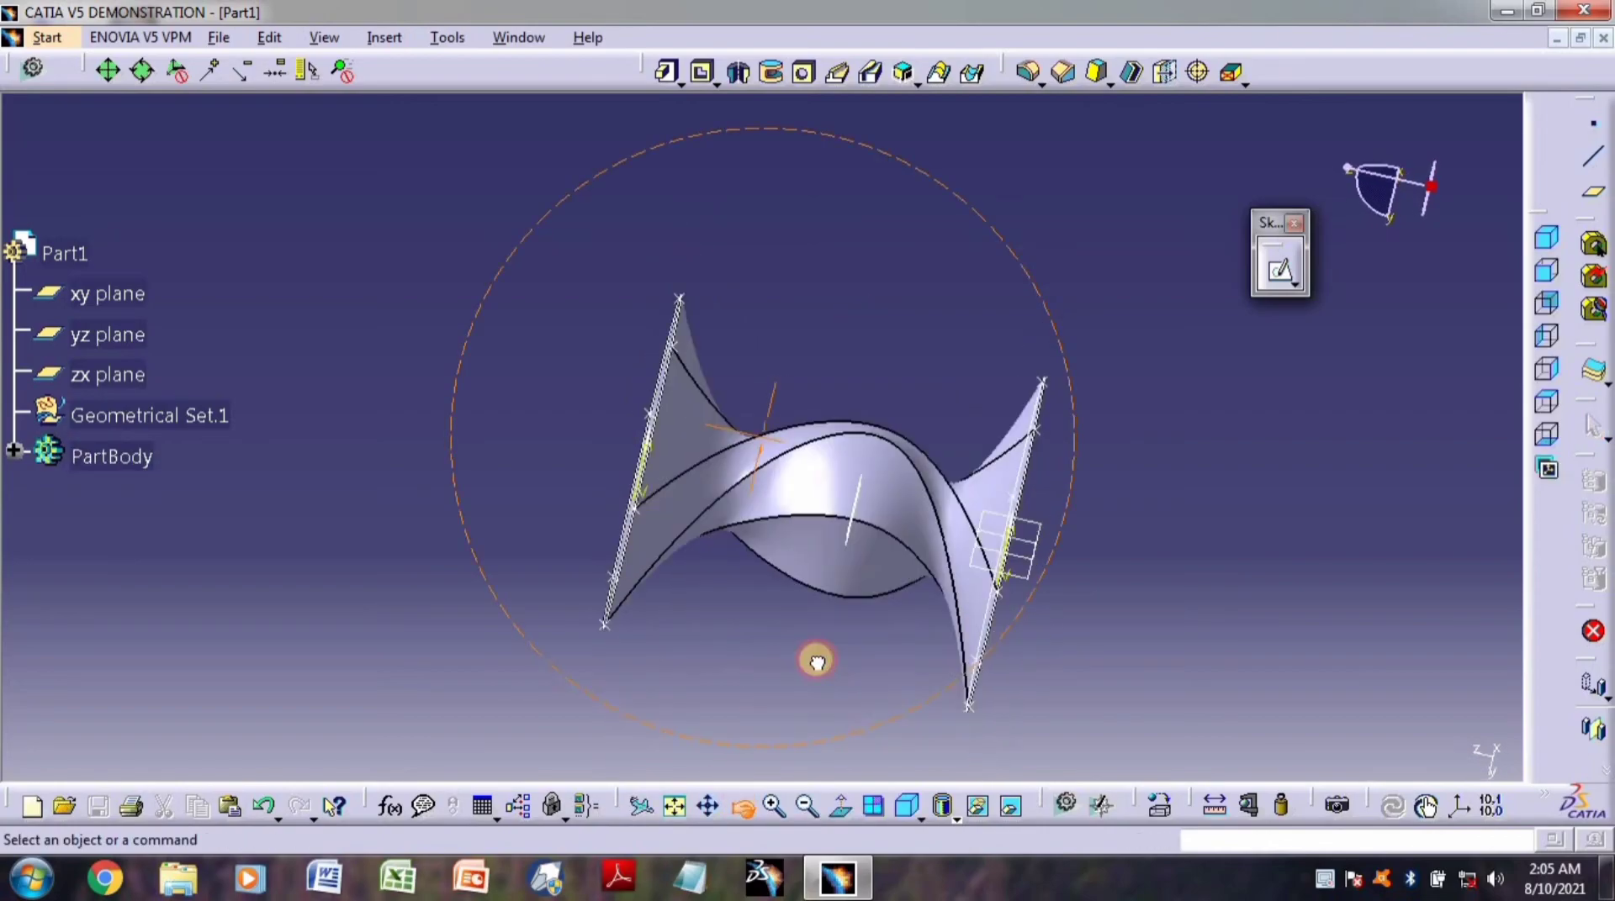